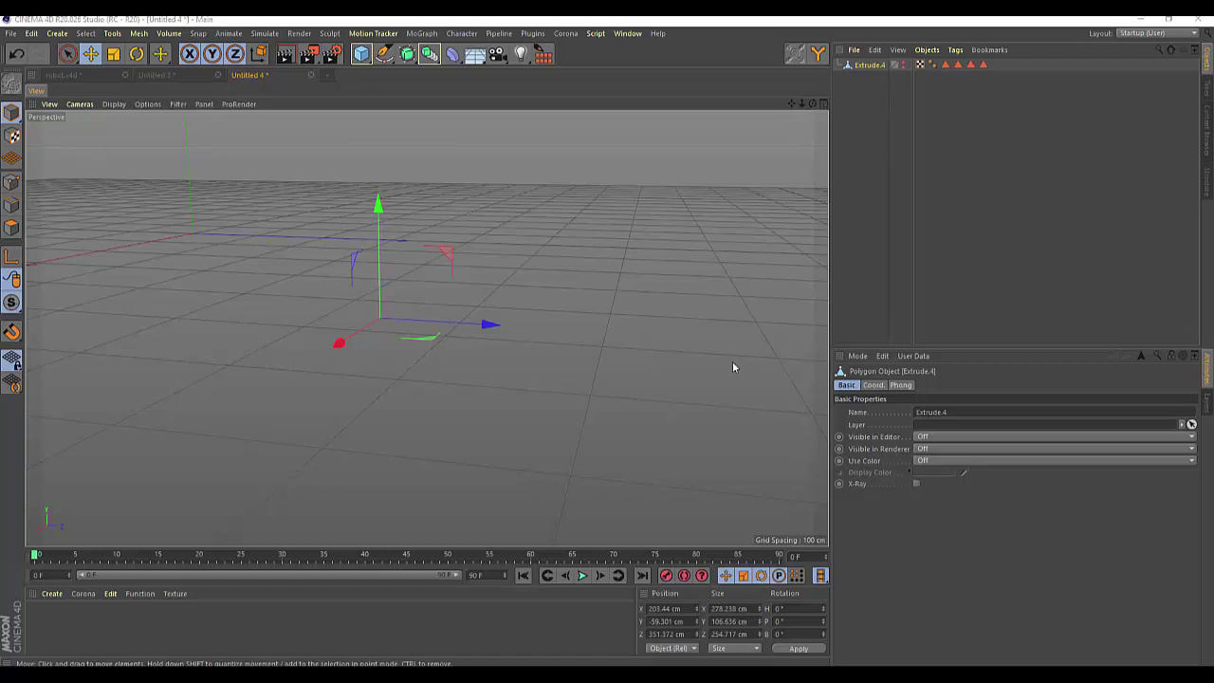
- Add a Flower spline with Petals set to 3 and Angle set to 90°
{"action": "left_click", "coordinate": [391, 63]}
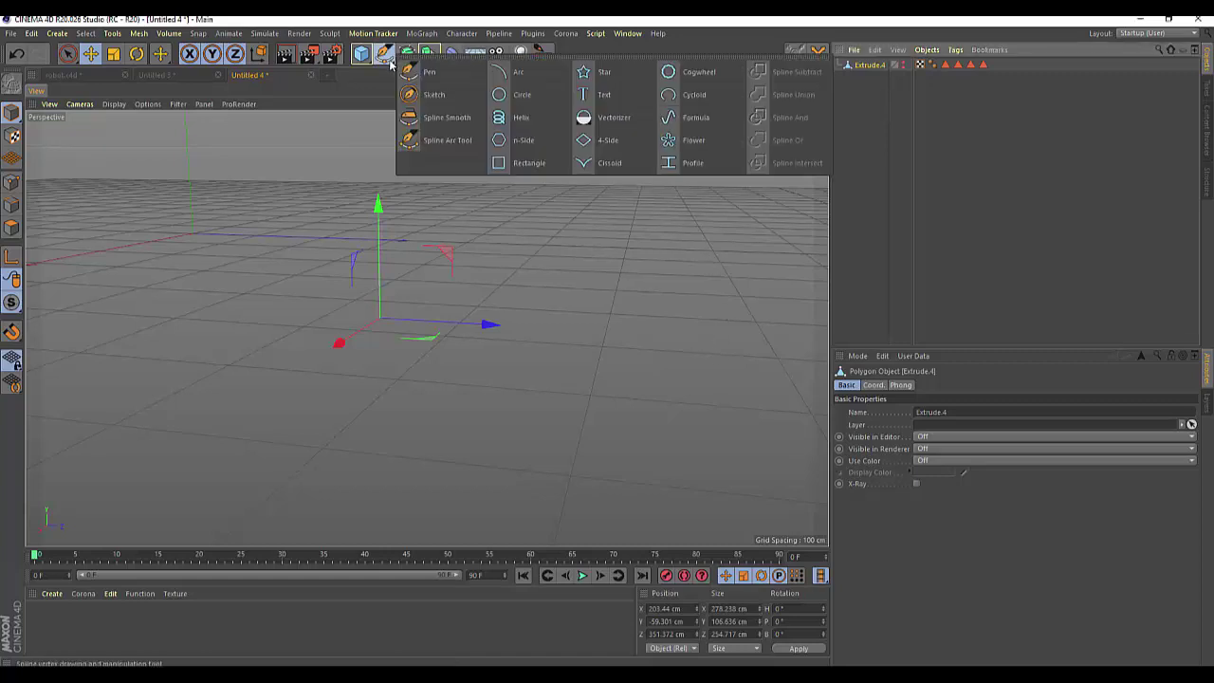
{"action": "left_click", "coordinate": [670, 142]}
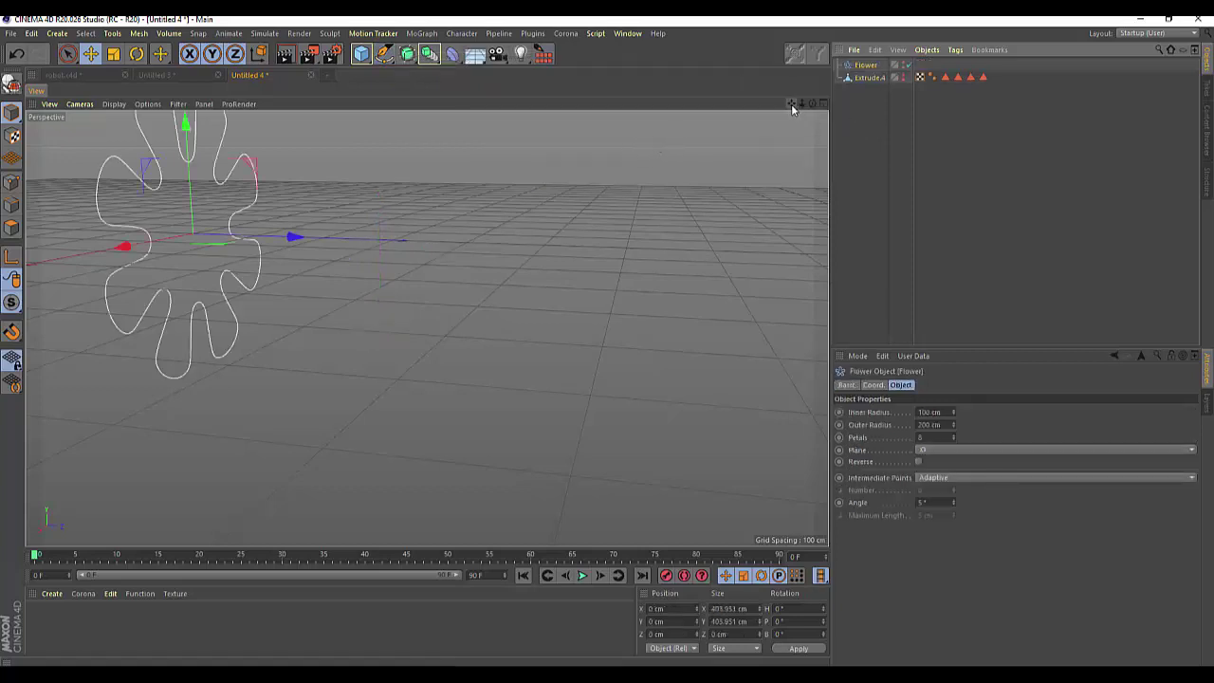
{"action": "left_click_drag", "start_coordinate": [793, 109], "coordinate": [793, 109]}
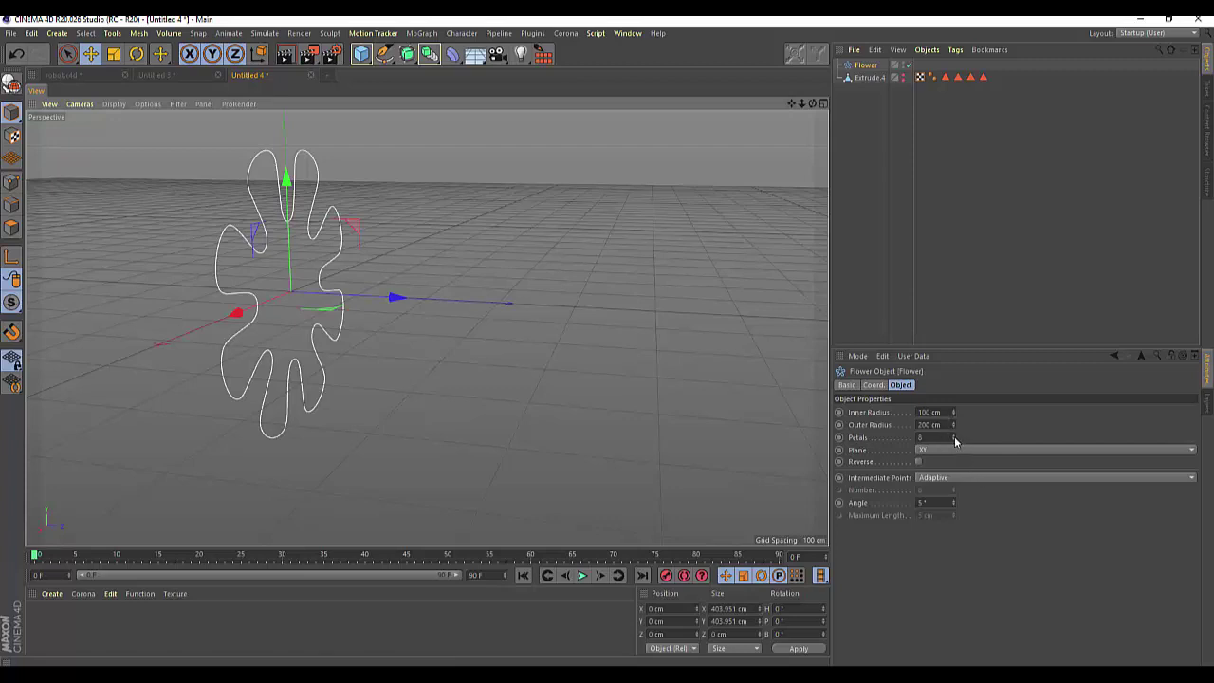
{"action": "left_click_drag", "start_coordinate": [955, 441], "coordinate": [955, 464]}
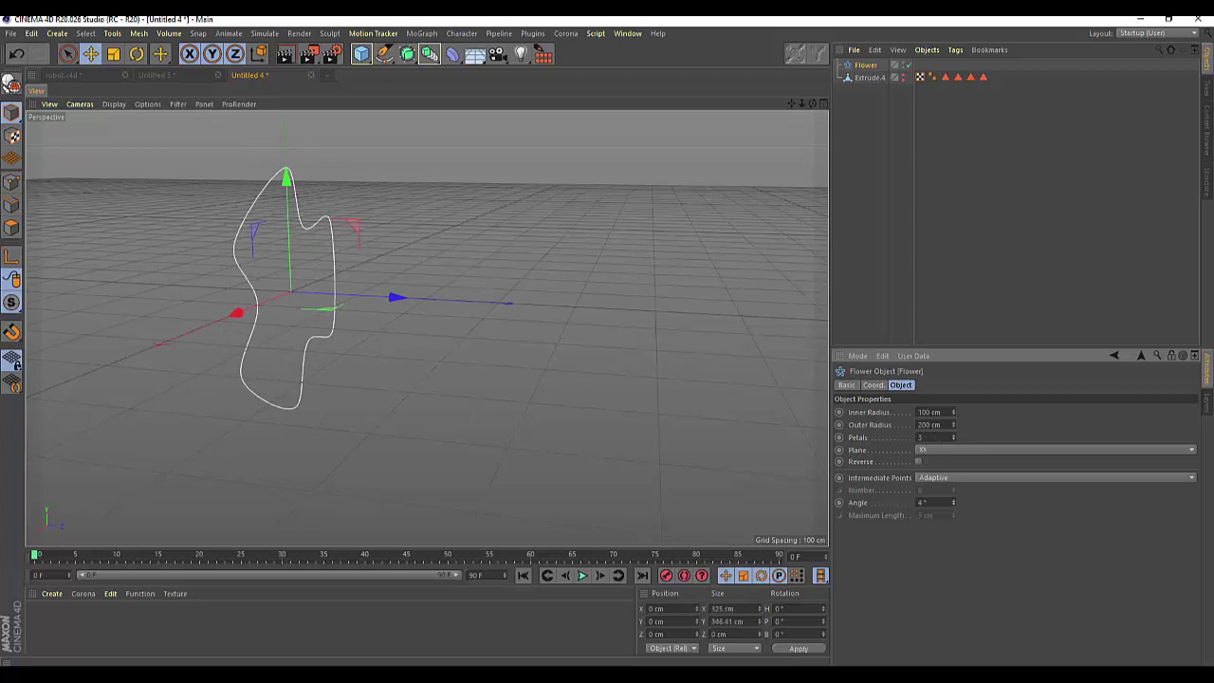
{"action": "left_click_drag", "start_coordinate": [953, 501], "coordinate": [953, 474]}
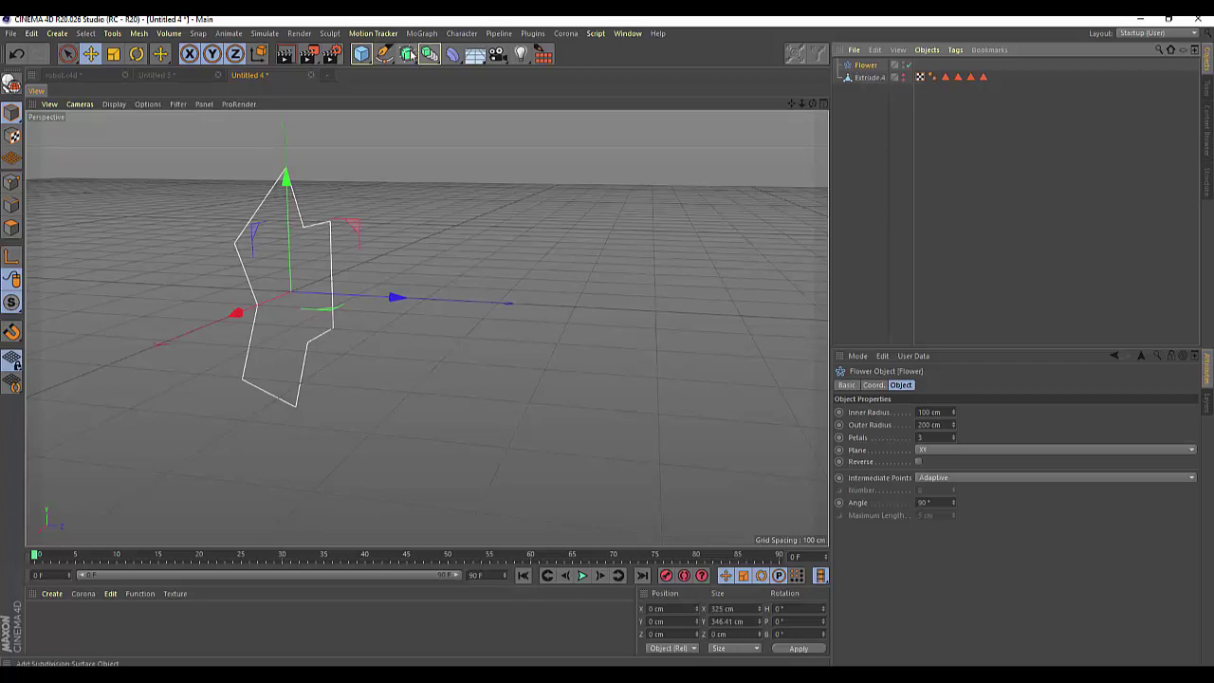
{"action": "left_click_drag", "start_coordinate": [407, 53], "coordinate": [508, 80]}
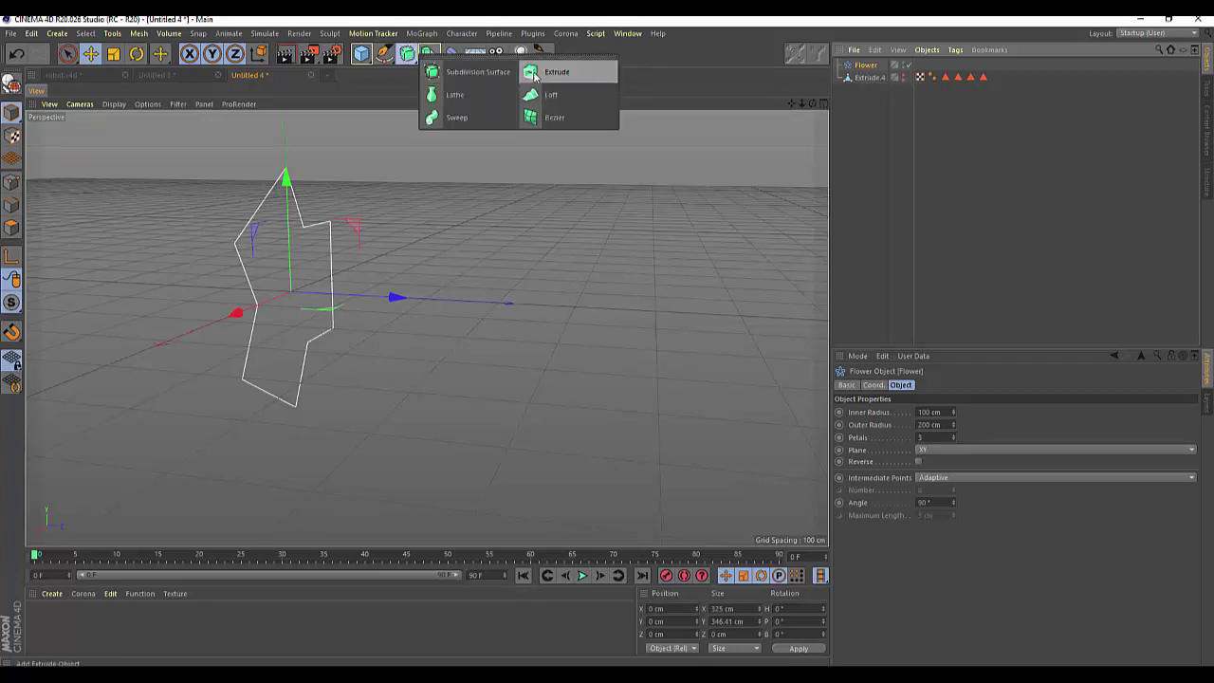
- Place the Flower under a new Extrude and set Movement Z to 94 cm
{"action": "left_click", "coordinate": [542, 74]}
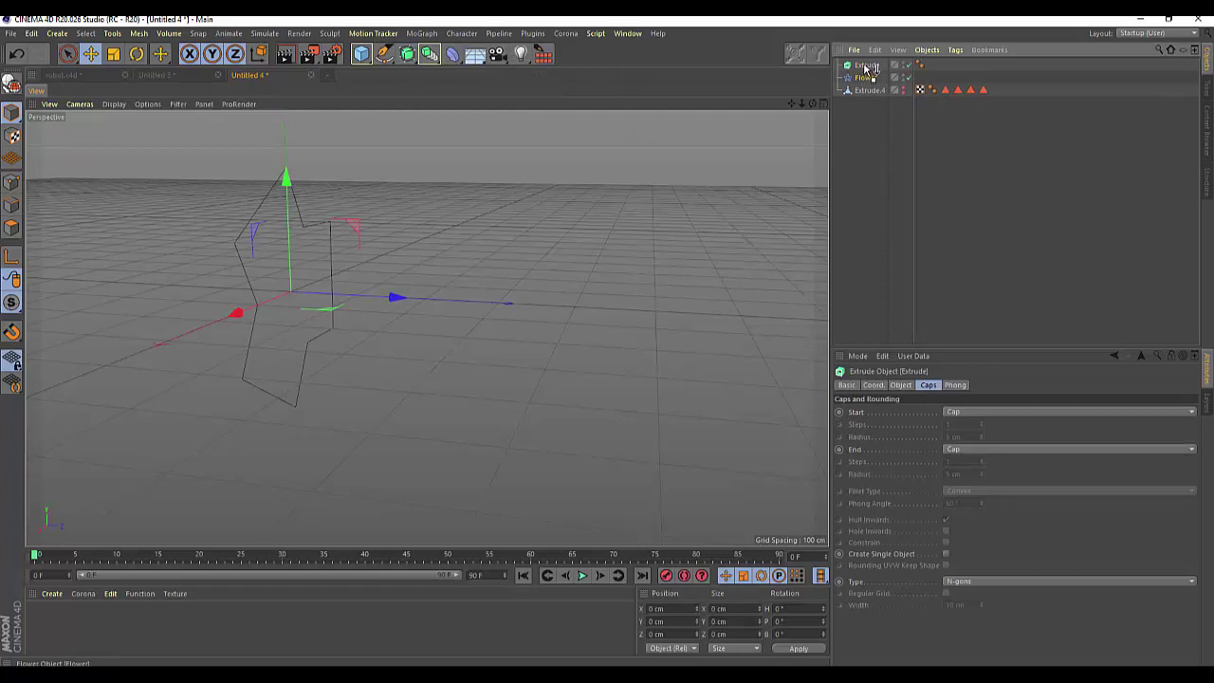
{"action": "left_click_drag", "start_coordinate": [864, 76], "coordinate": [865, 67]}
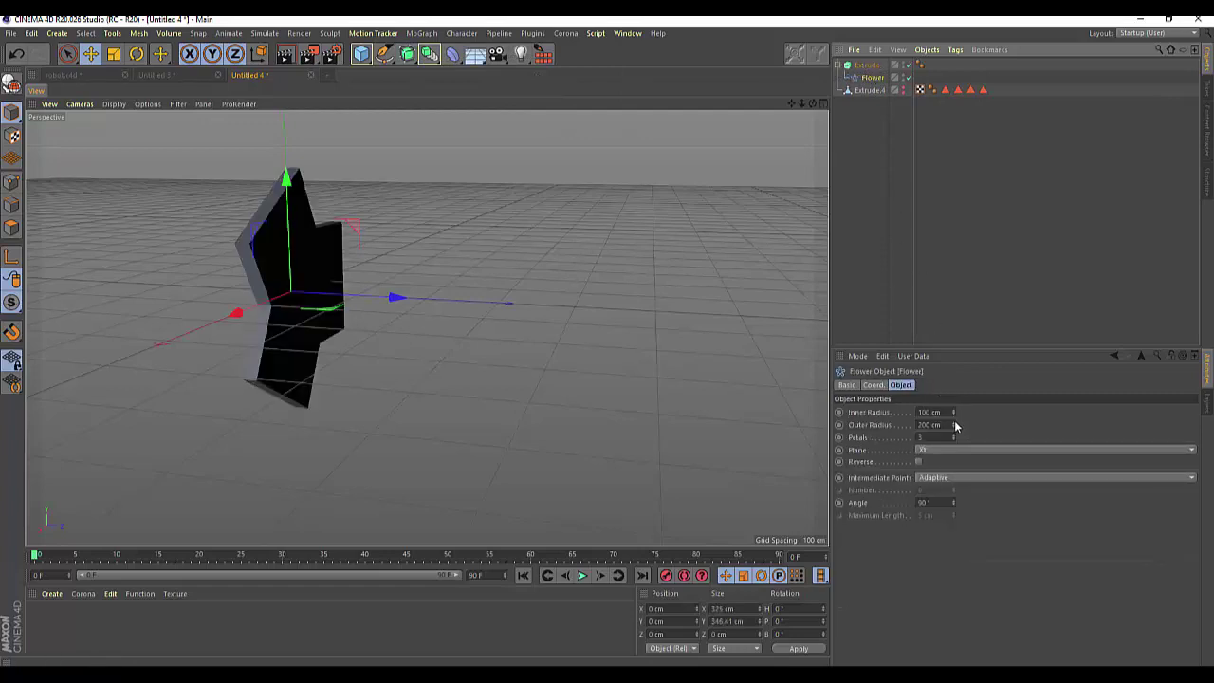
{"action": "left_click", "coordinate": [866, 64]}
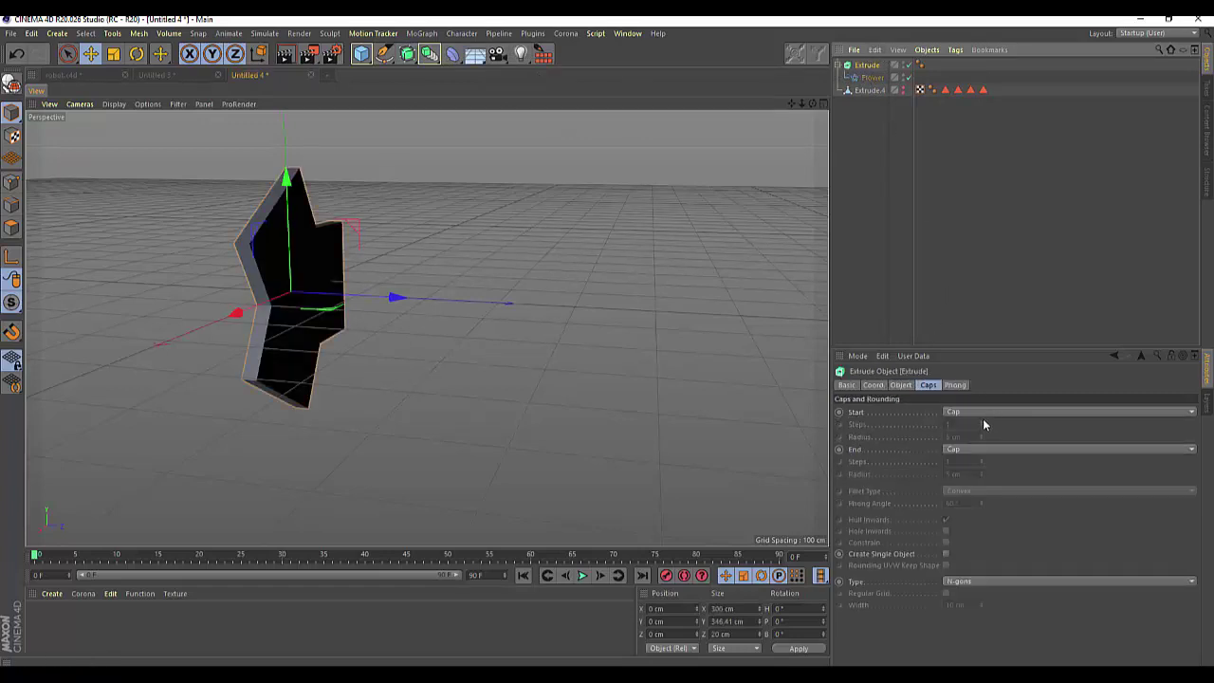
{"action": "left_click", "coordinate": [906, 385]}
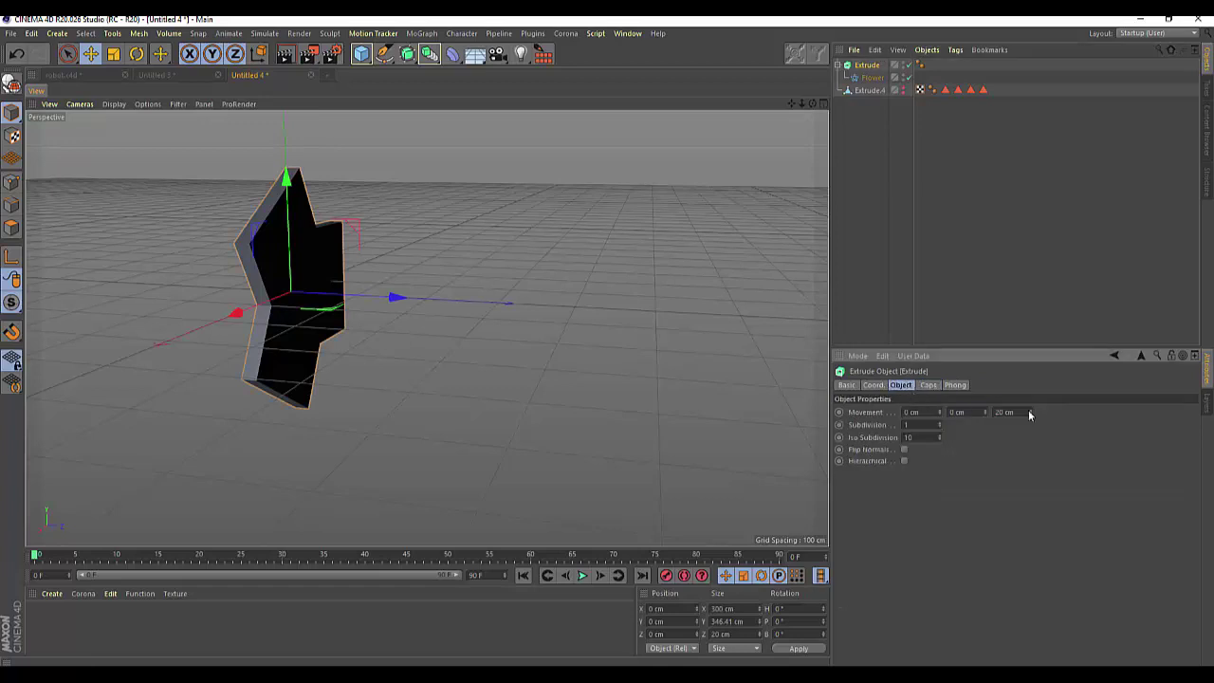
{"action": "left_click_drag", "start_coordinate": [1030, 412], "coordinate": [1030, 380]}
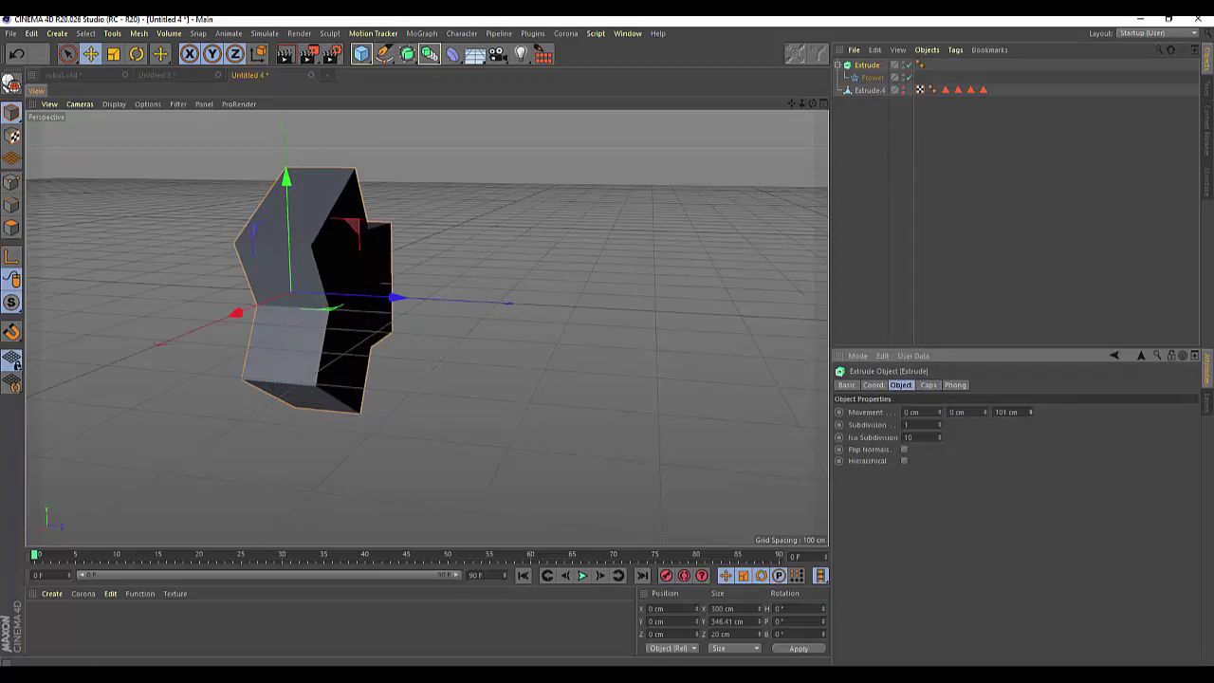
{"action": "left_click", "coordinate": [871, 66]}
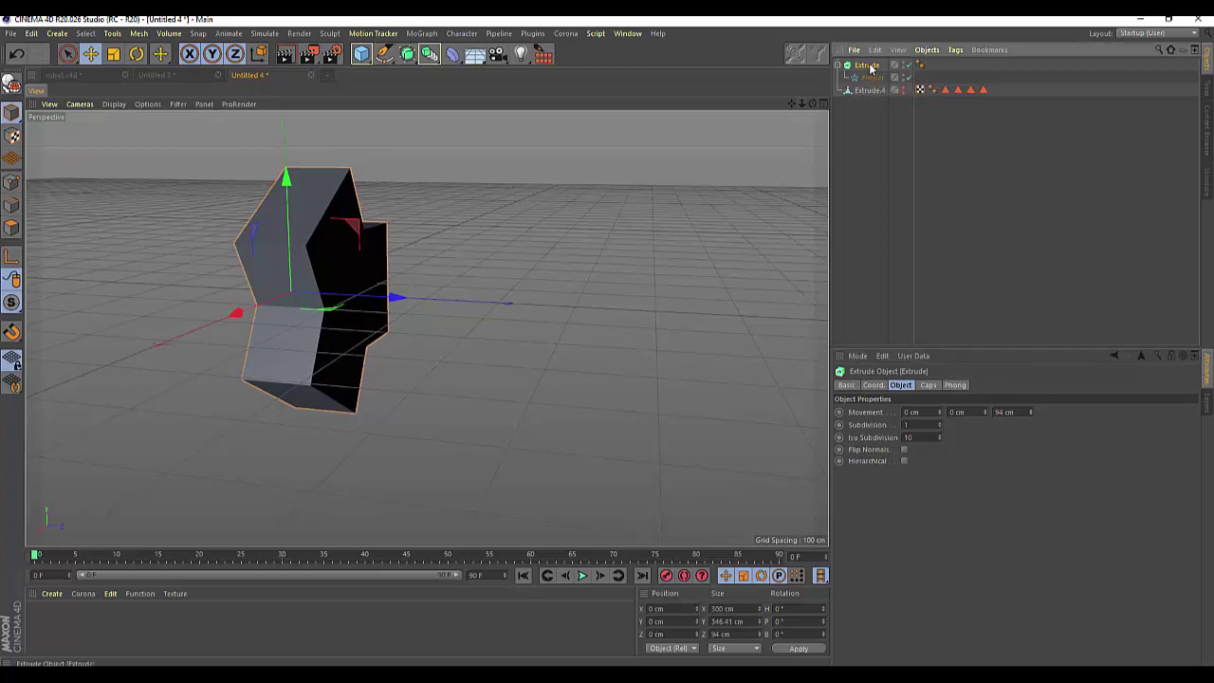
- Copy and paste the Extrude with its Flower to create Extrude.1
{"action": "key", "text": "ctrl+c"}
{"action": "key", "text": "ctrl+v"}
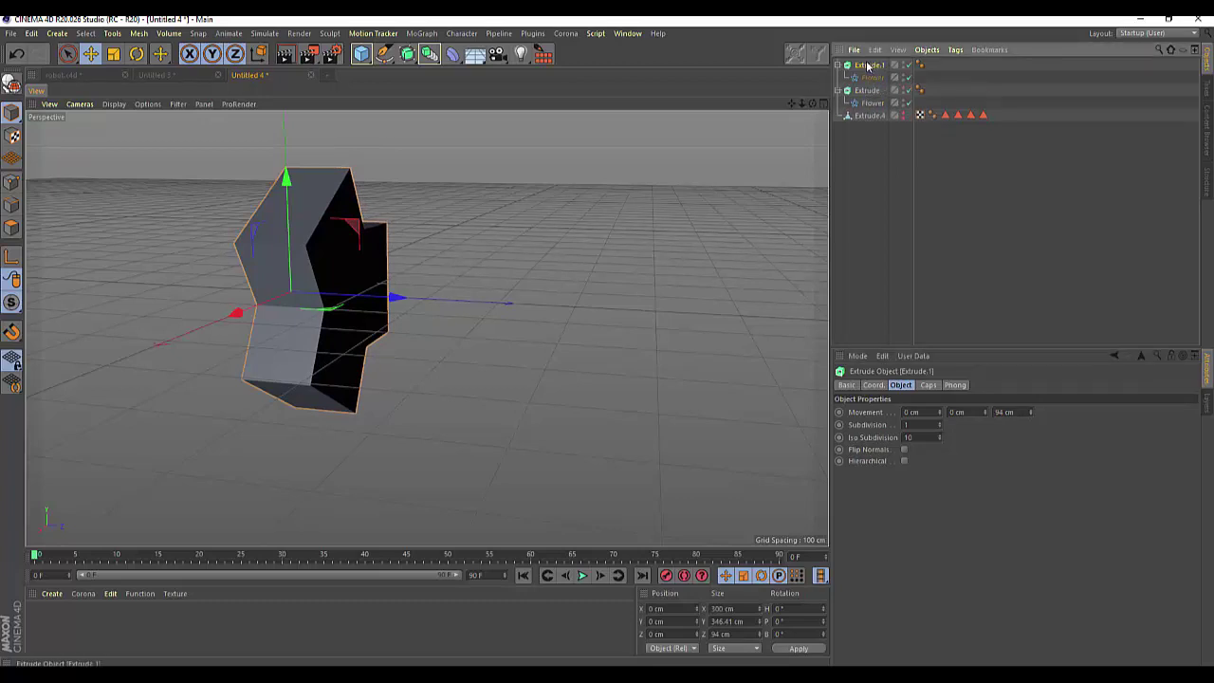
{"action": "mouse_move", "coordinate": [812, 103]}
{"action": "left_mouse_down"}
{"action": "mouse_move", "coordinate": [427, 328]}
{"action": "mouse_move", "coordinate": [687, 164]}
{"action": "left_mouse_up"}
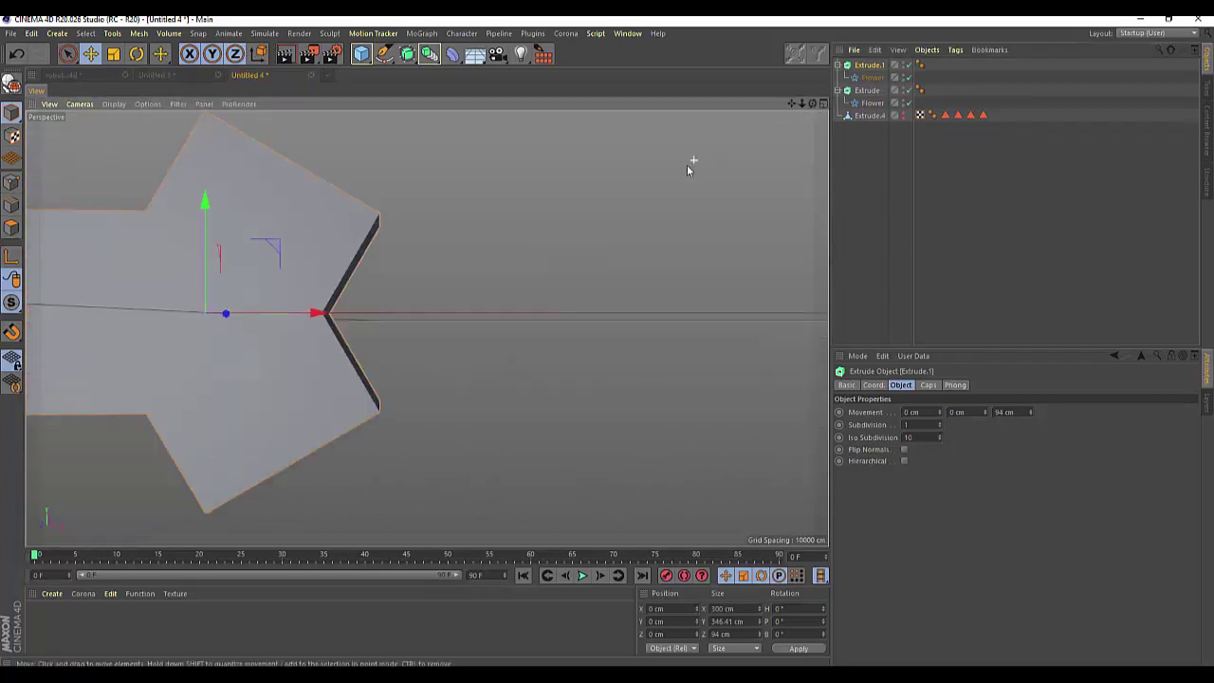
{"action": "scroll", "coordinate": [686, 164], "scroll_direction": "down", "scroll_amount": 3}
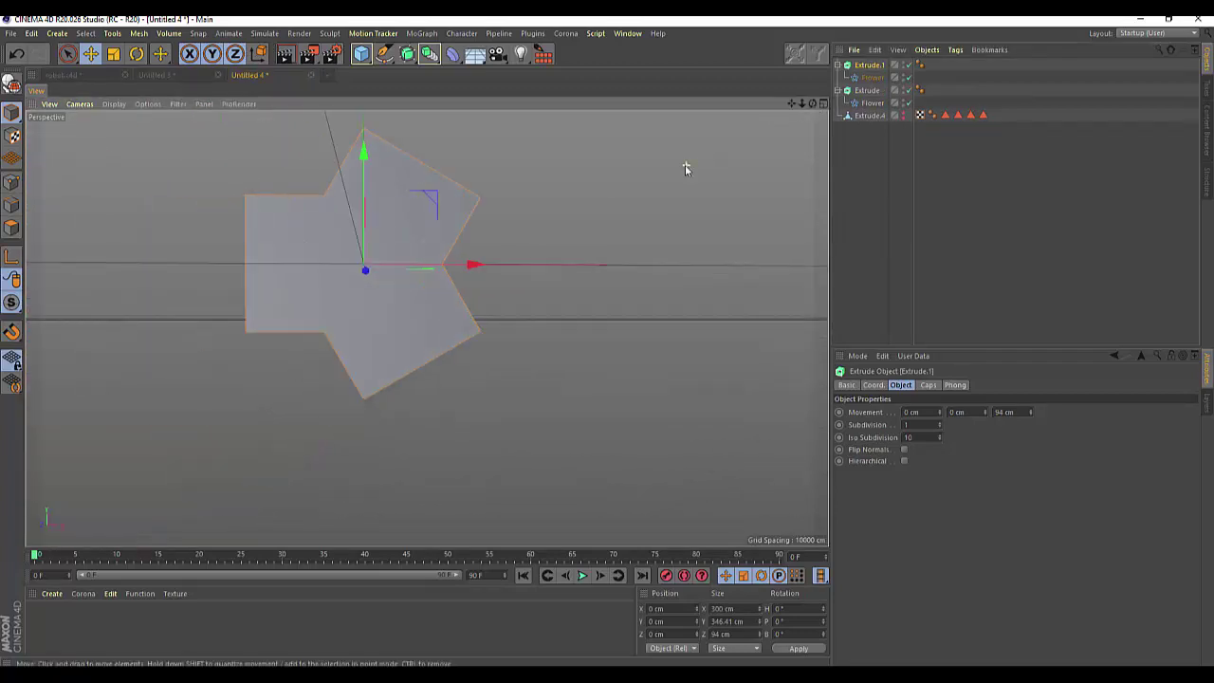
- Rotate Extrude.1 around its bank axis and scale its Flower to about 79%
{"action": "left_click", "coordinate": [113, 55]}
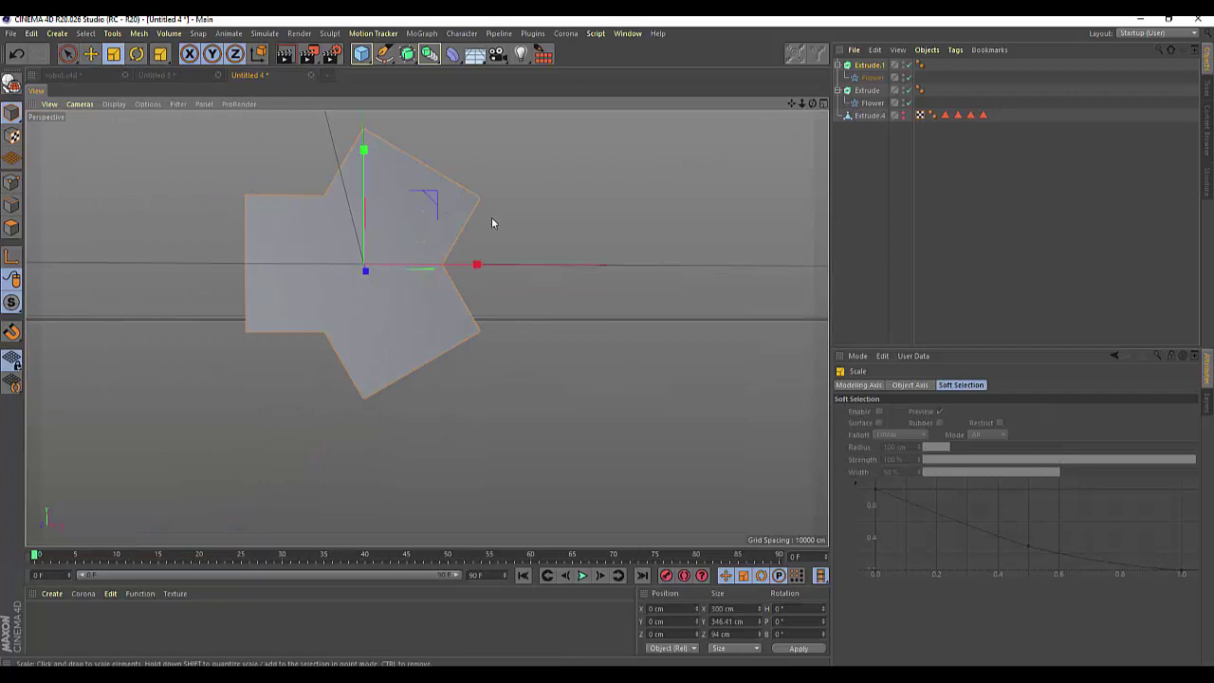
{"action": "left_click", "coordinate": [137, 54]}
{"action": "mouse_move", "coordinate": [564, 254]}
{"action": "left_mouse_down"}
{"action": "mouse_move", "coordinate": [539, 206]}
{"action": "mouse_move", "coordinate": [439, 124]}
{"action": "left_mouse_up"}
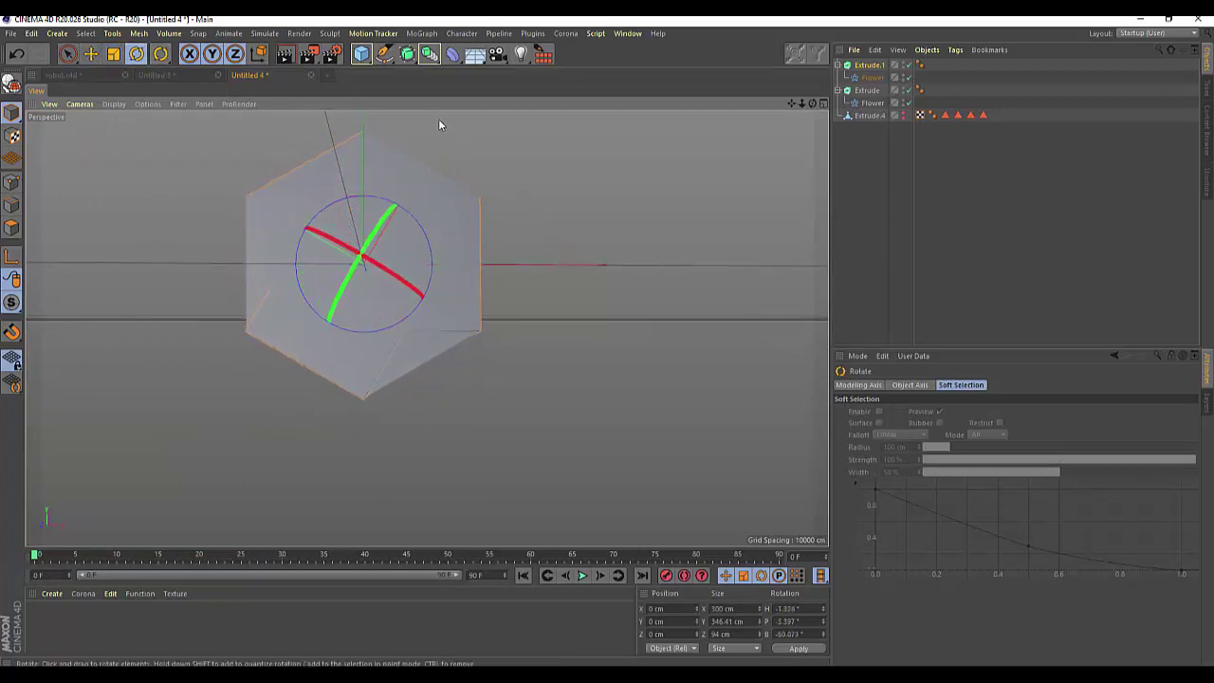
{"action": "left_click", "coordinate": [869, 65]}
{"action": "left_click", "coordinate": [871, 77]}
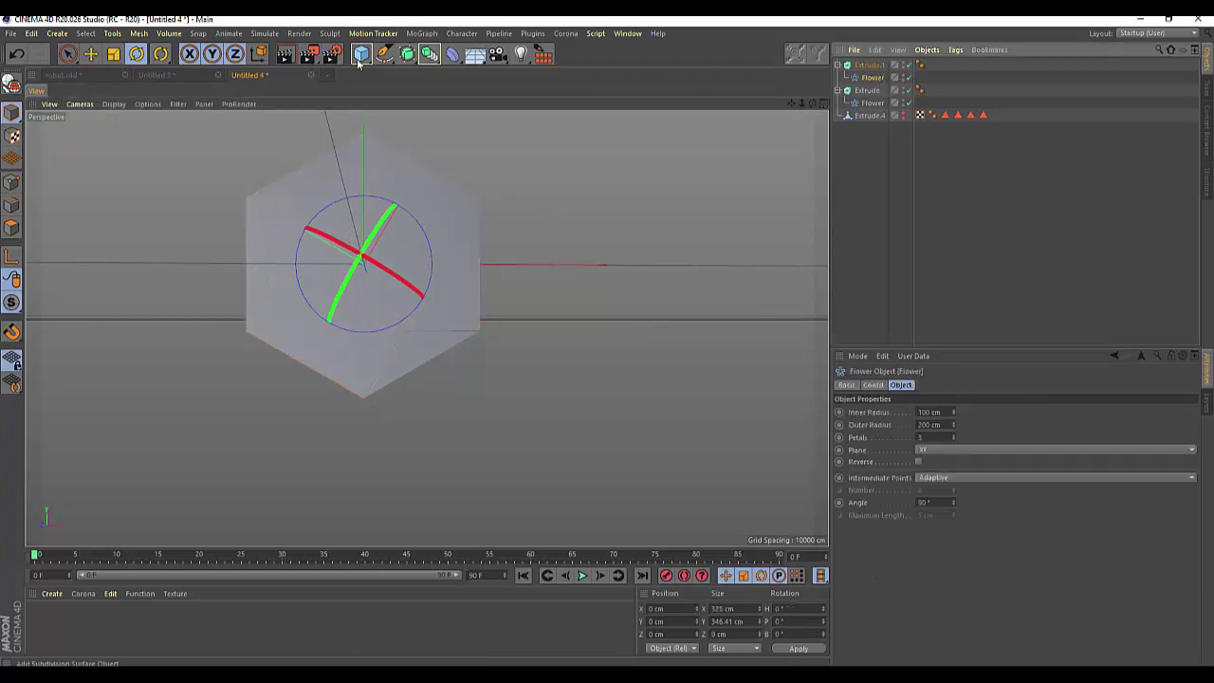
{"action": "left_click", "coordinate": [114, 57]}
{"action": "mouse_move", "coordinate": [744, 225]}
{"action": "left_mouse_down"}
{"action": "mouse_move", "coordinate": [641, 282]}
{"action": "mouse_move", "coordinate": [650, 275]}
{"action": "left_mouse_up"}
- Nudge the duplicate slightly along its depth axis and check the tilted star
{"action": "left_click_drag", "start_coordinate": [812, 102], "coordinate": [758, 152]}
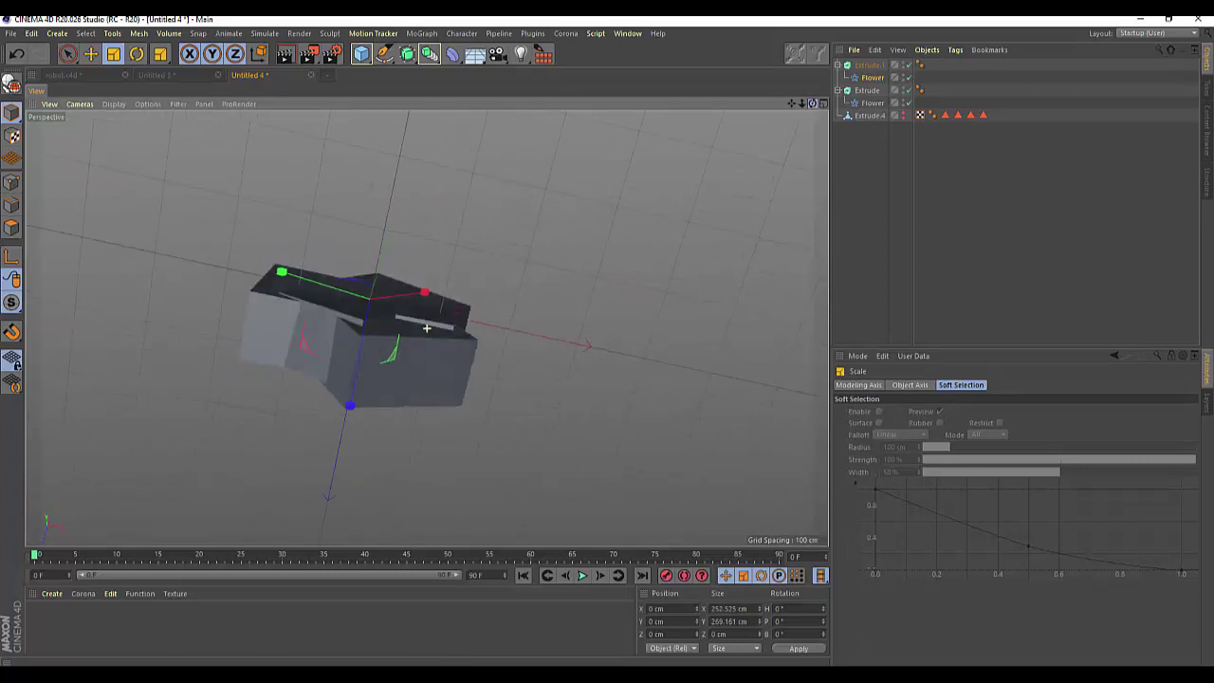
{"action": "left_click_drag", "start_coordinate": [427, 327], "coordinate": [408, 256], "text": "alt"}
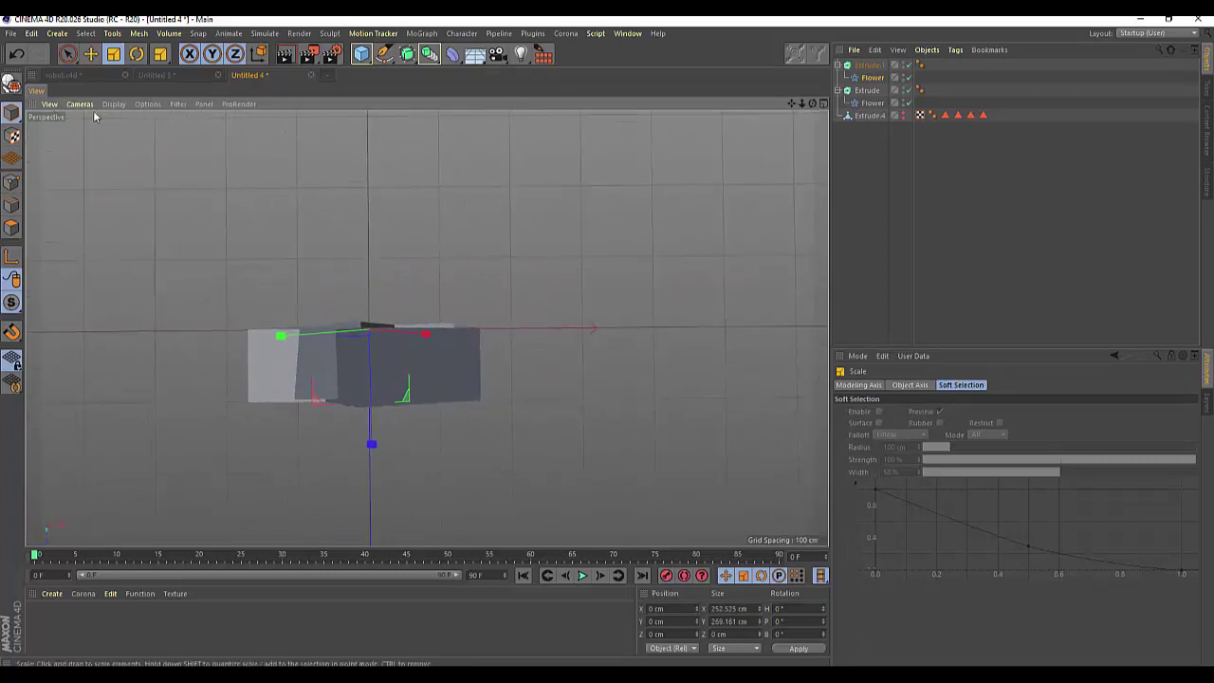
{"action": "left_click", "coordinate": [90, 54]}
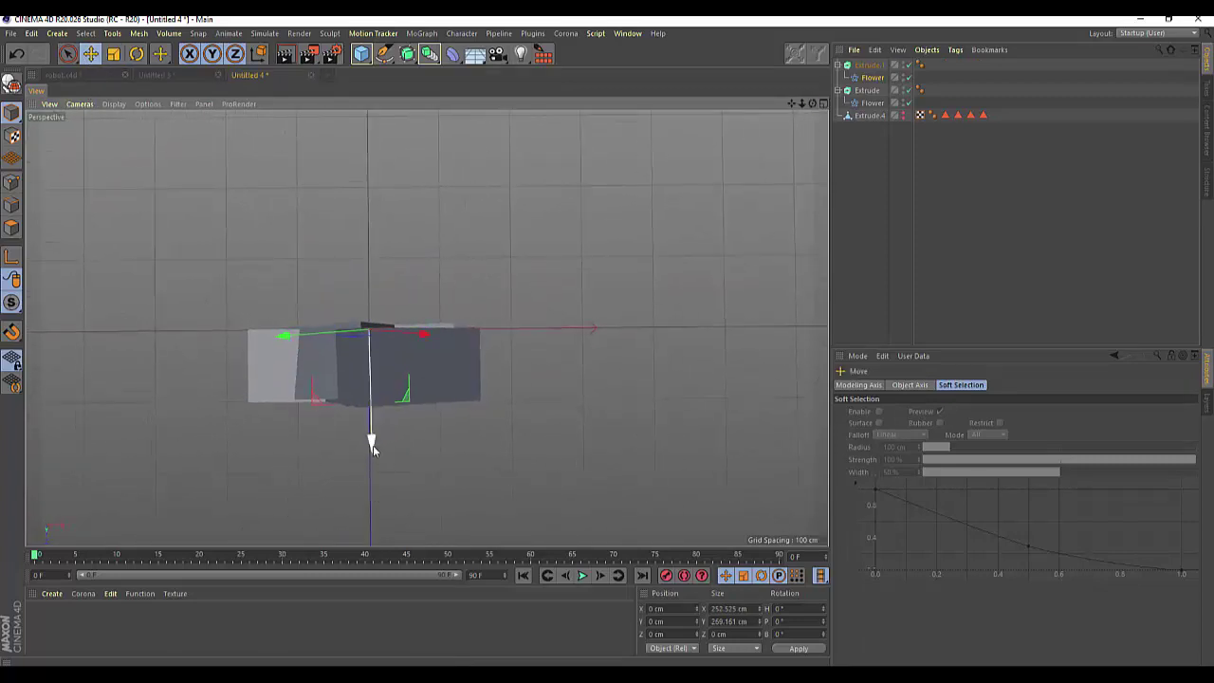
{"action": "left_click_drag", "start_coordinate": [372, 448], "coordinate": [371, 447]}
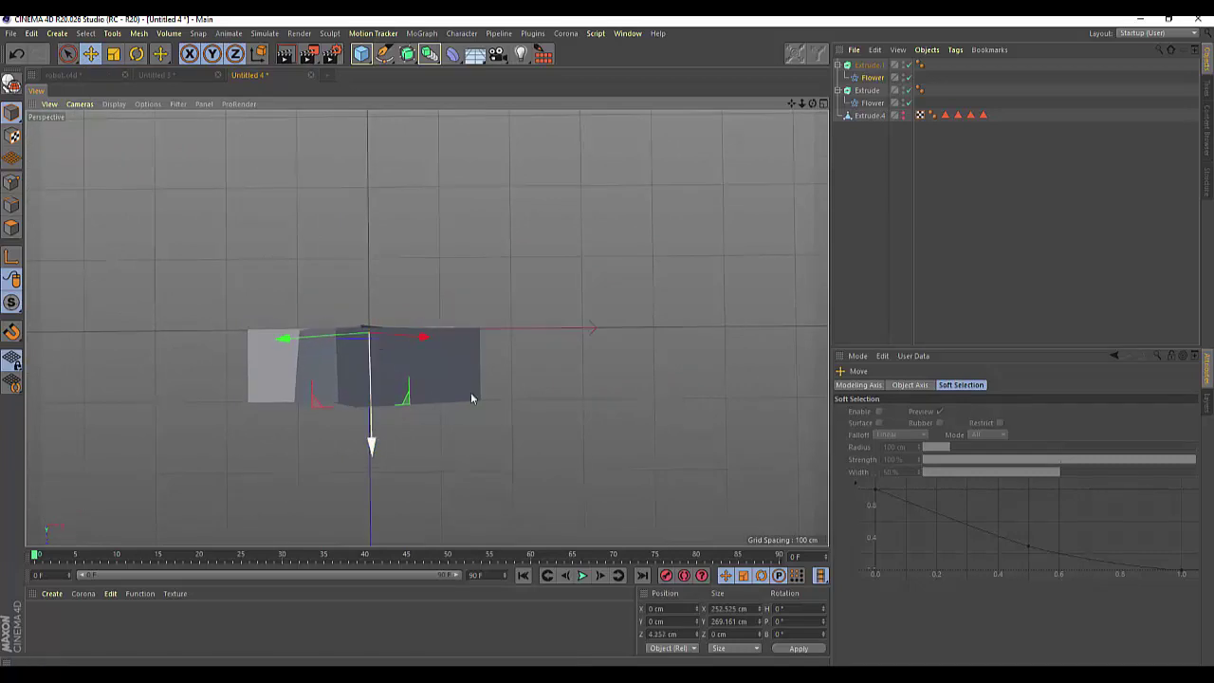
{"action": "mouse_move", "coordinate": [810, 103]}
{"action": "left_mouse_down"}
{"action": "mouse_move", "coordinate": [427, 328]}
{"action": "mouse_move", "coordinate": [811, 104]}
{"action": "left_mouse_up"}
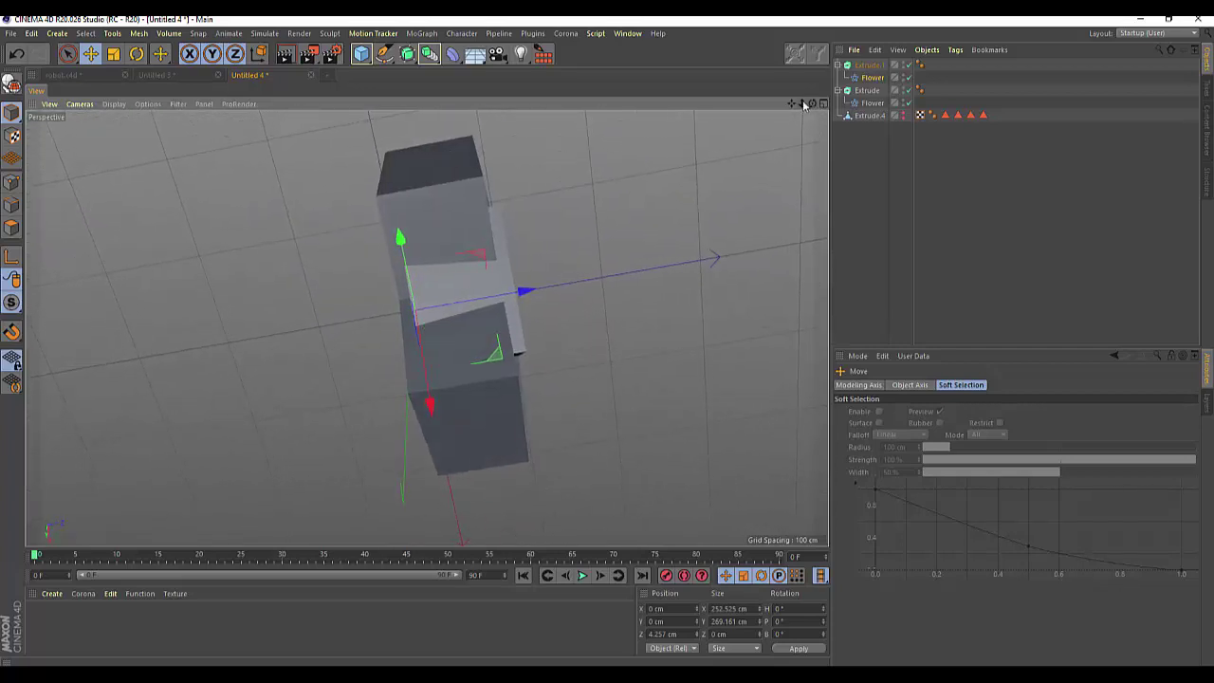
- Undo the last two changes and reselect Extrude.1
{"action": "key", "text": "ctrl+z"}
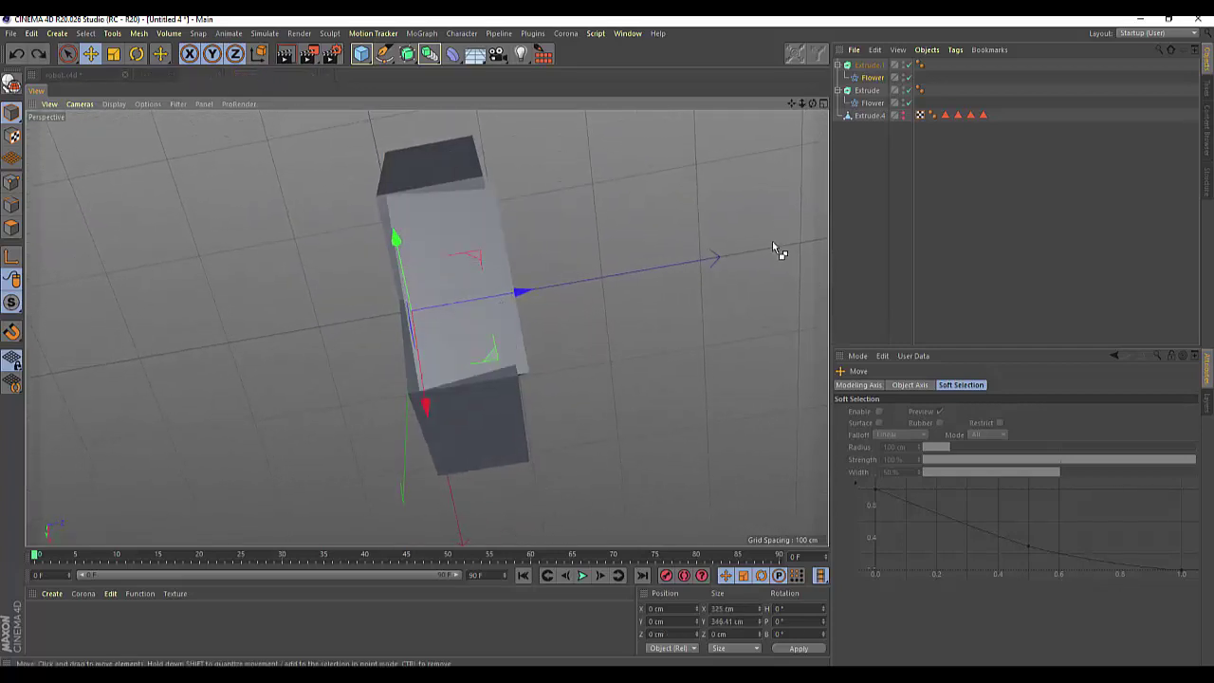
{"action": "key", "text": "ctrl+z"}
{"action": "key", "text": "ctrl+z"}
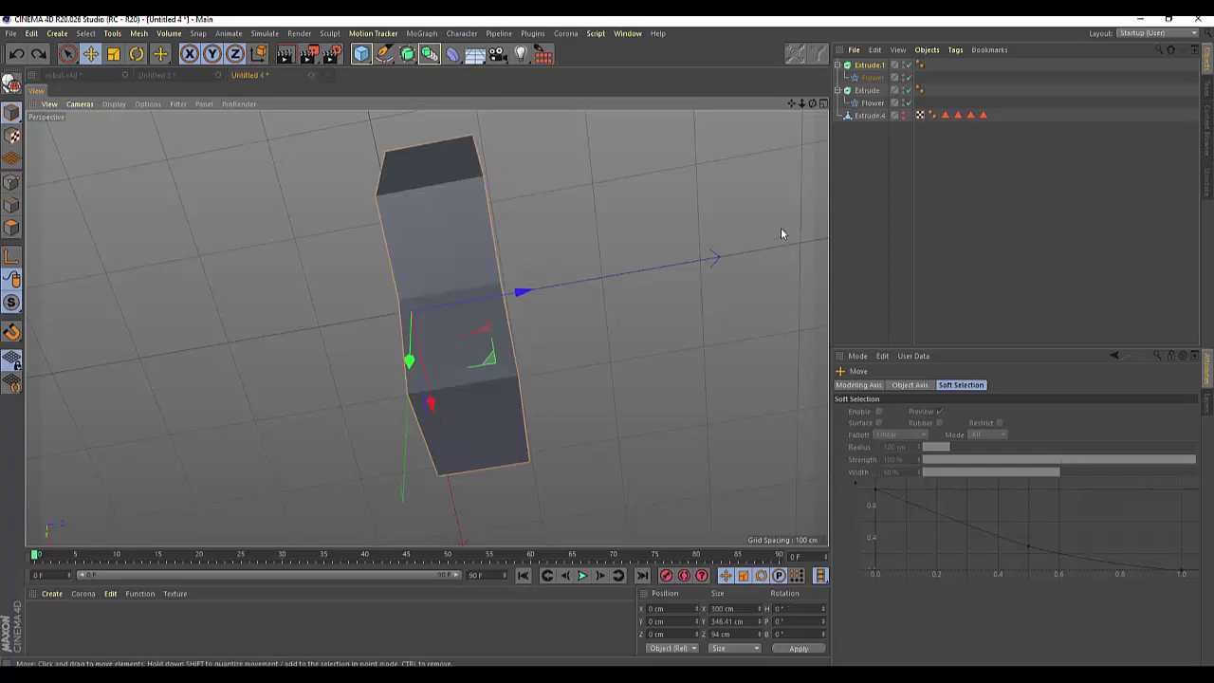
{"action": "left_click", "coordinate": [868, 66]}
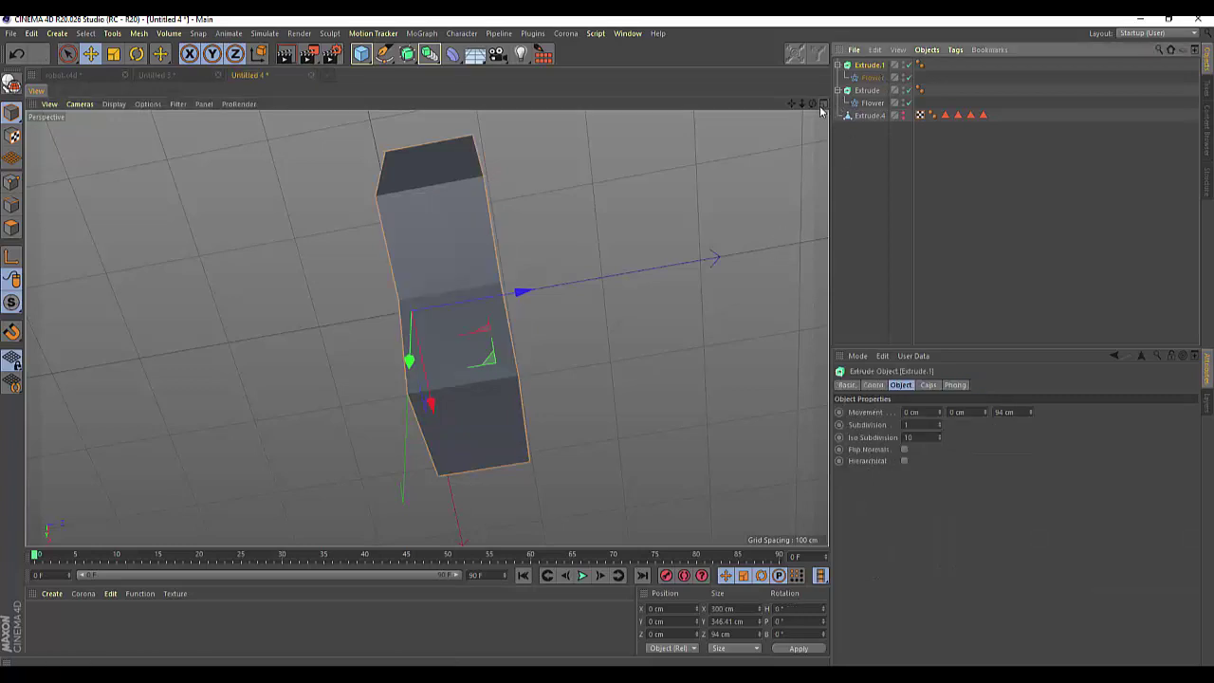
{"action": "left_click_drag", "start_coordinate": [812, 107], "coordinate": [426, 328]}
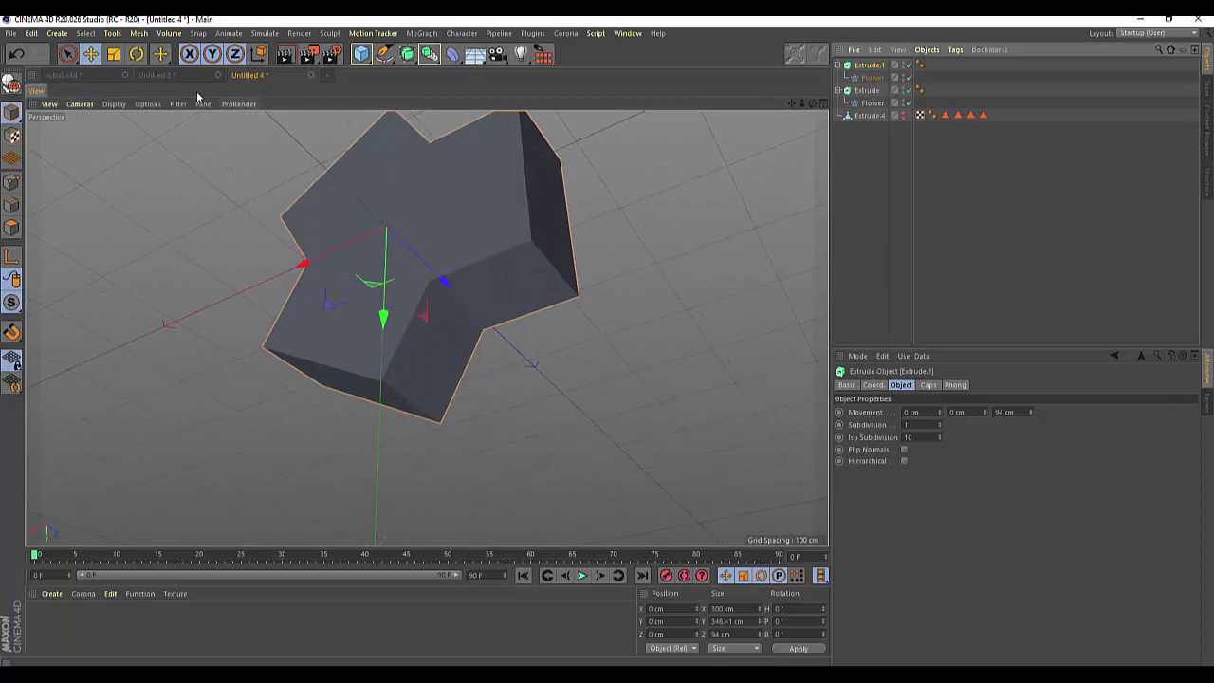
- Rotate the duplicate about 20° further on its bank and scale it to about 91%
{"action": "left_click", "coordinate": [144, 55]}
{"action": "left_click_drag", "start_coordinate": [445, 229], "coordinate": [392, 279]}
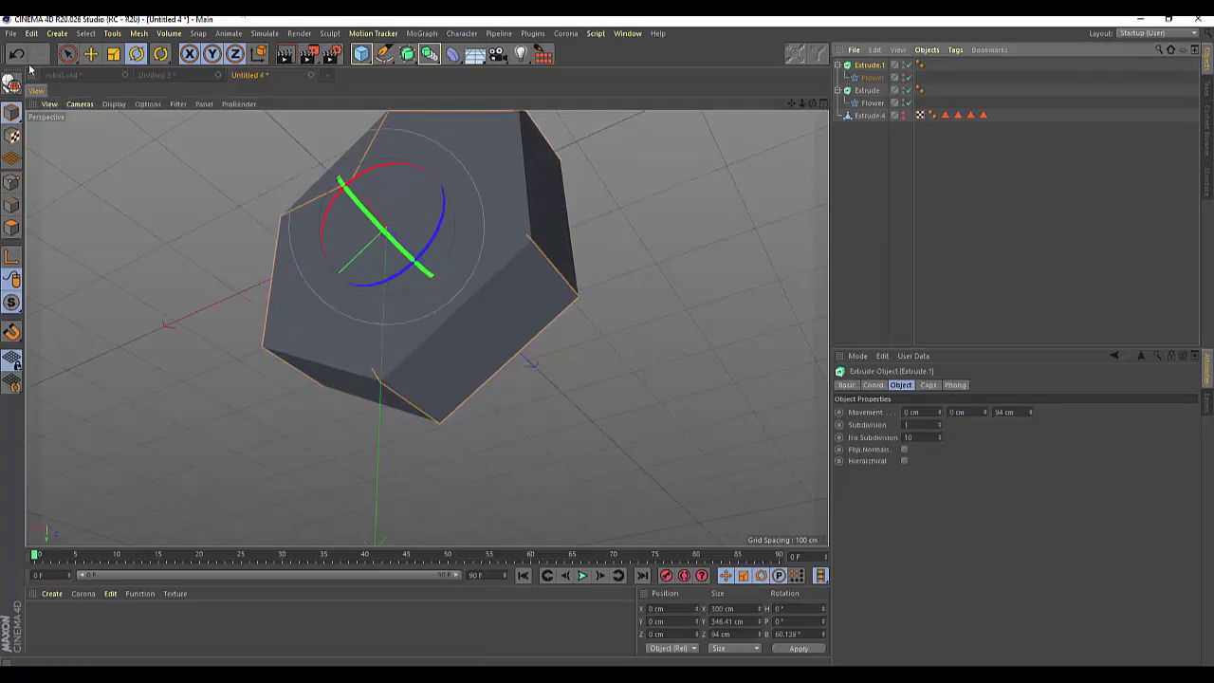
{"action": "left_click", "coordinate": [113, 55]}
{"action": "left_click_drag", "start_coordinate": [710, 224], "coordinate": [632, 273]}
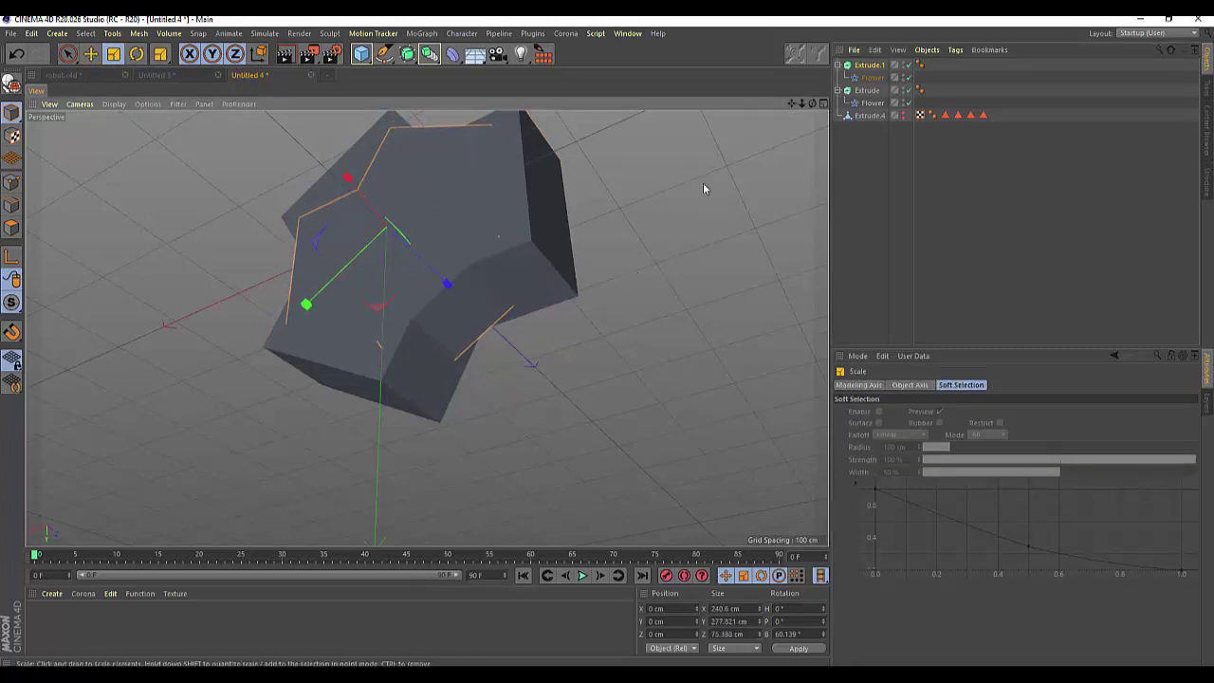
{"action": "left_click_drag", "start_coordinate": [811, 104], "coordinate": [427, 327]}
- Increase Extrude.1's Movement Z depth to 92.388 cm
{"action": "left_click", "coordinate": [863, 66]}
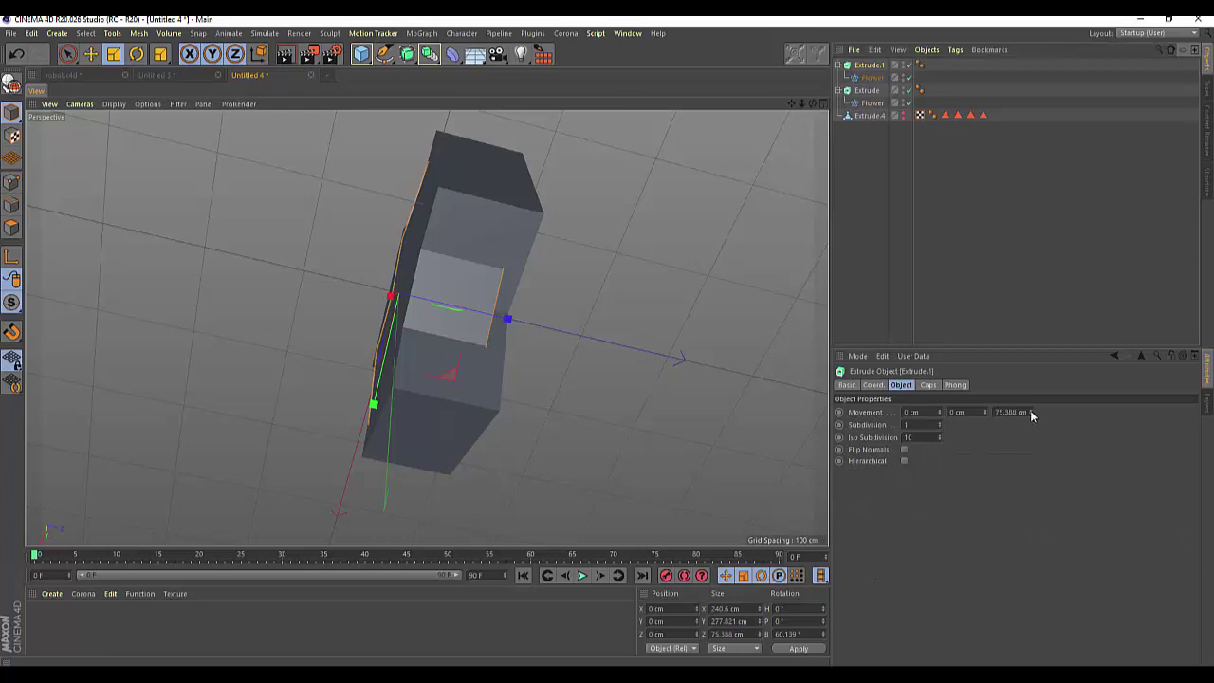
{"action": "left_click_drag", "start_coordinate": [1029, 410], "coordinate": [1029, 406]}
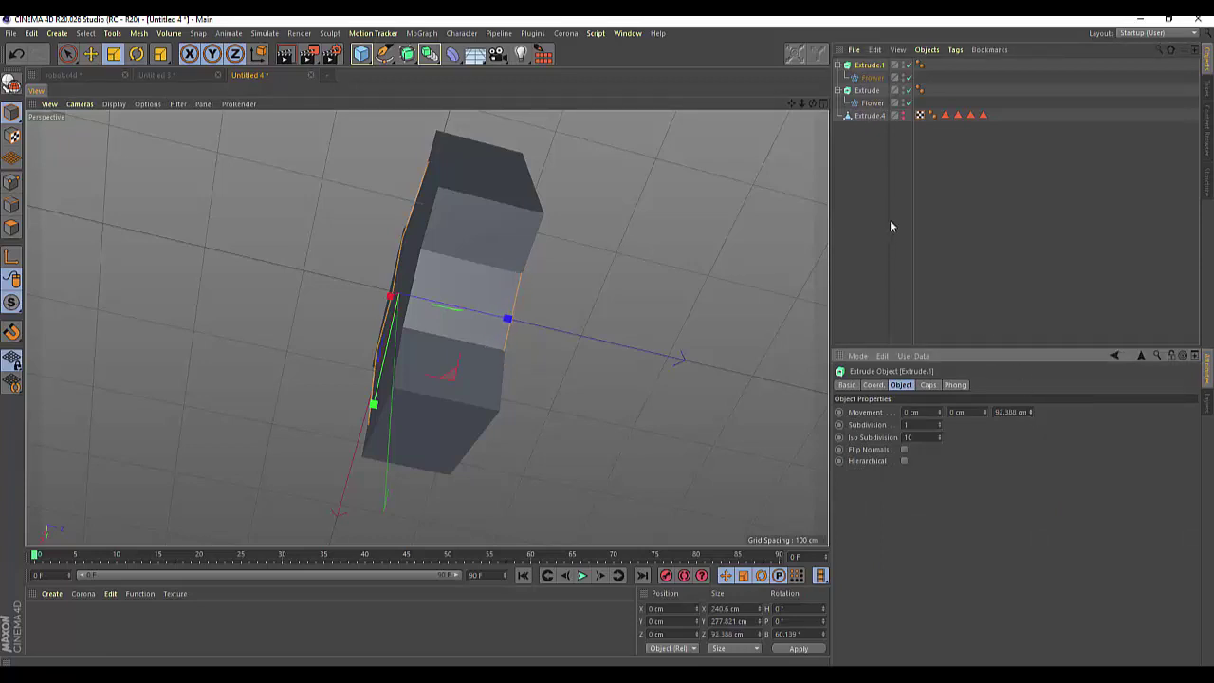
{"action": "left_click_drag", "start_coordinate": [812, 103], "coordinate": [420, 325]}
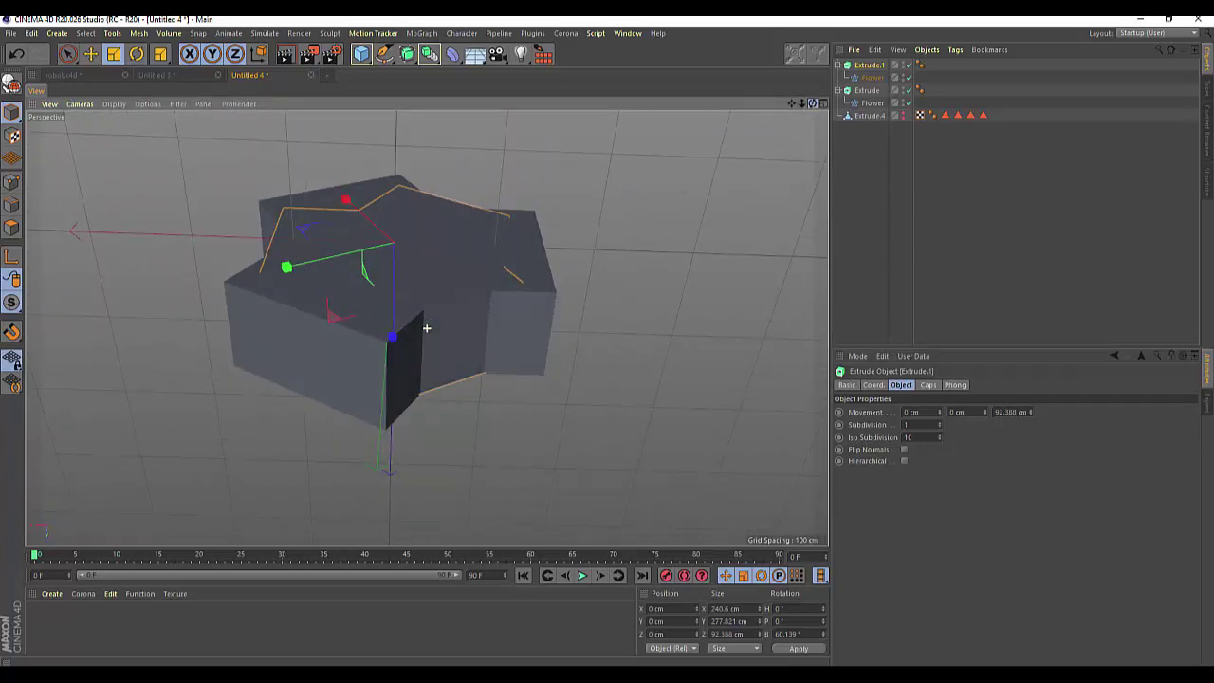
{"action": "left_click", "coordinate": [928, 385]}
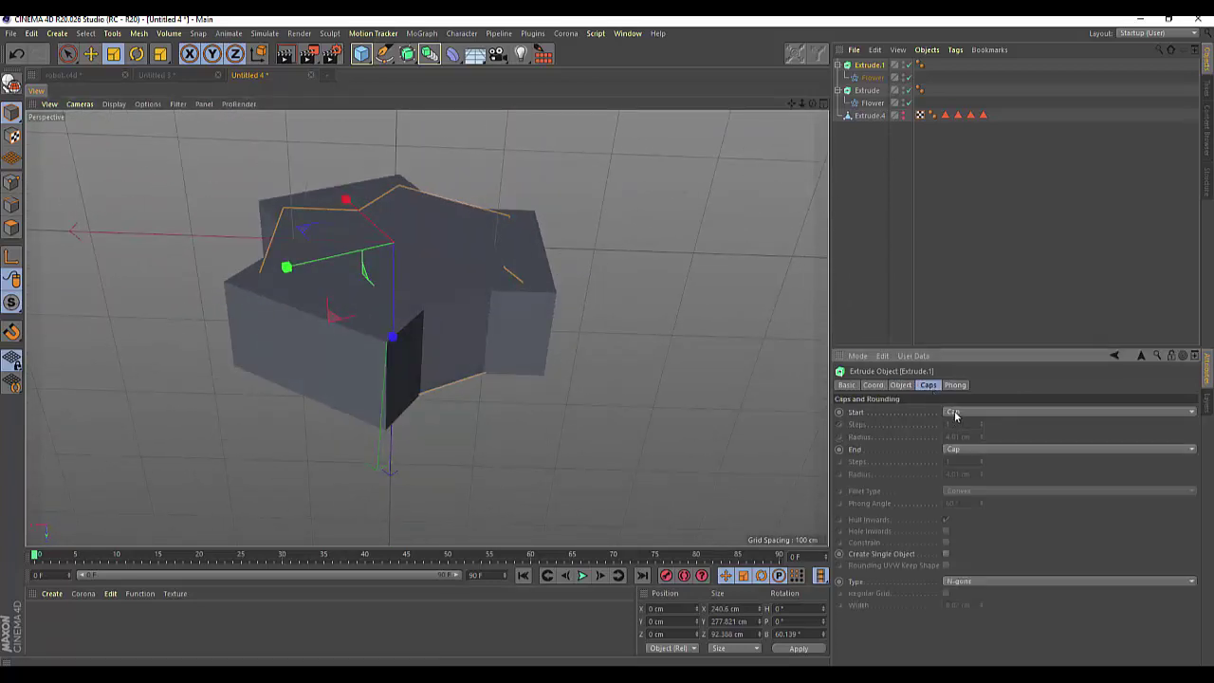
- Delete Extrude, Extrude.1 and their Flowers, and unhide Extrude.4
{"action": "left_click", "coordinate": [872, 105]}
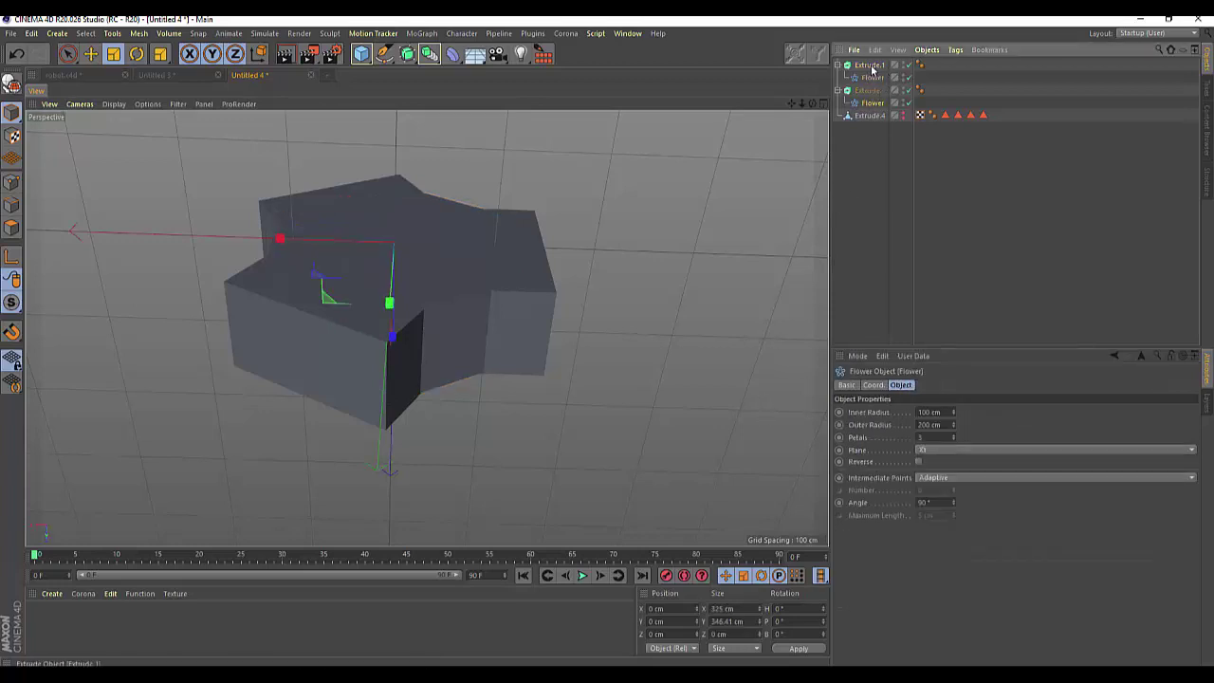
{"action": "left_click", "coordinate": [869, 67], "text": "shift"}
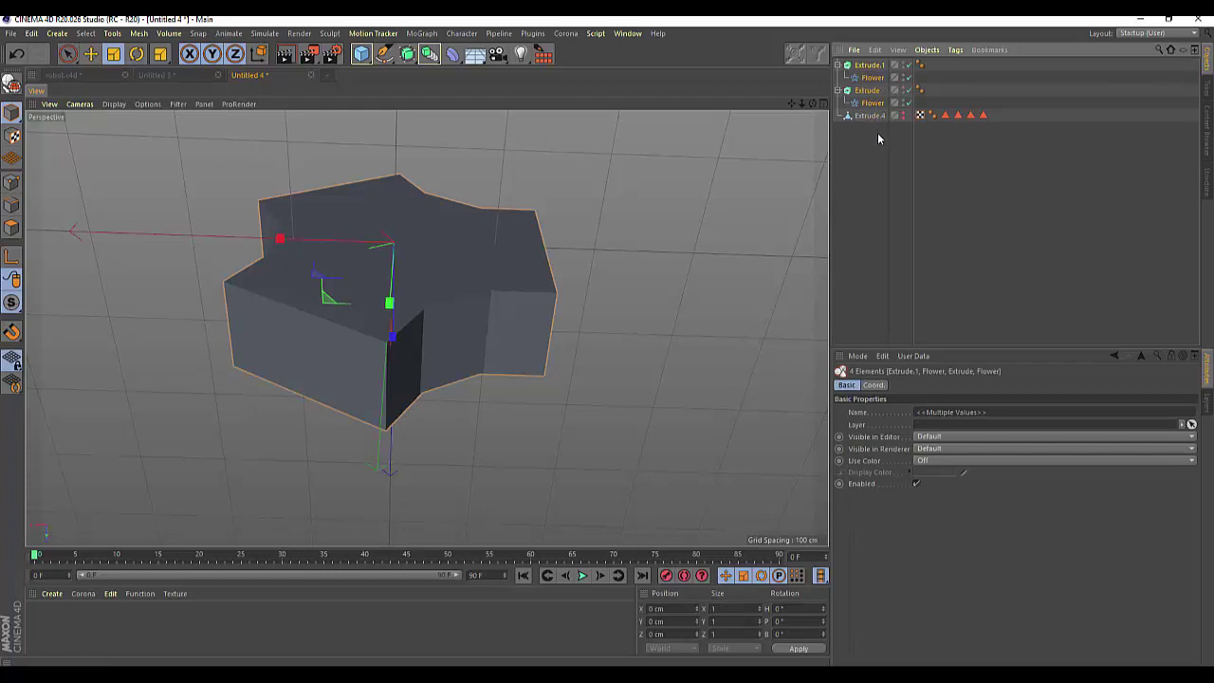
{"action": "key", "text": "Delete"}
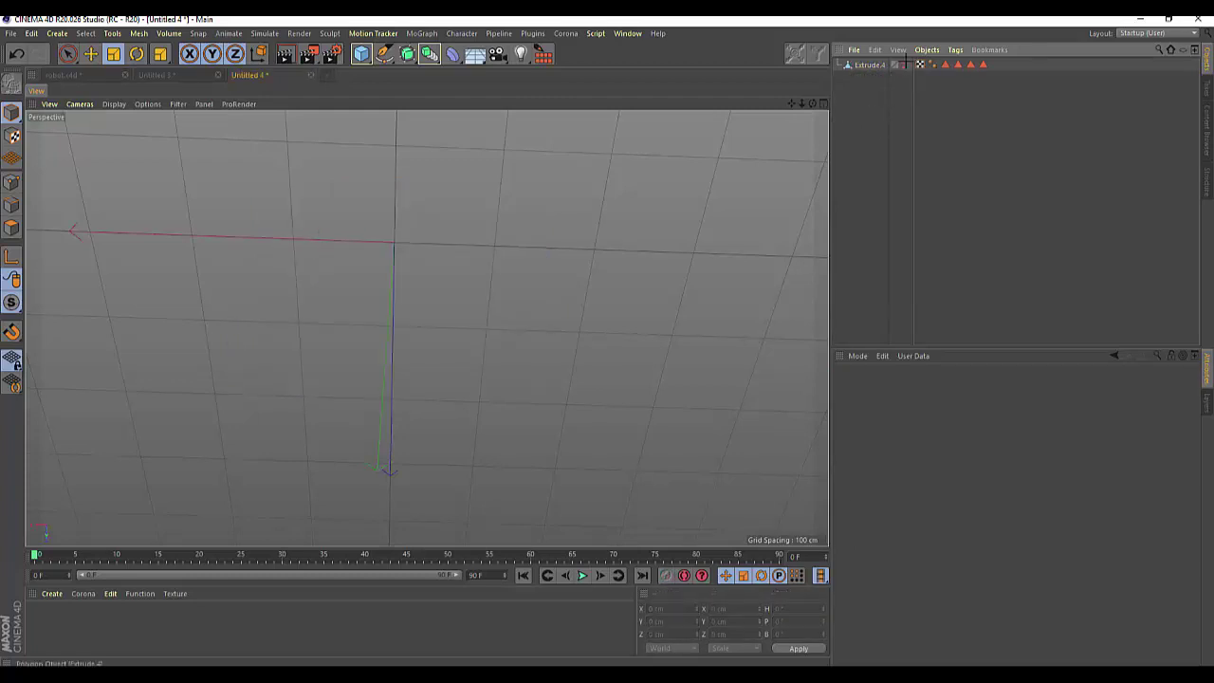
{"action": "left_click", "coordinate": [905, 65]}
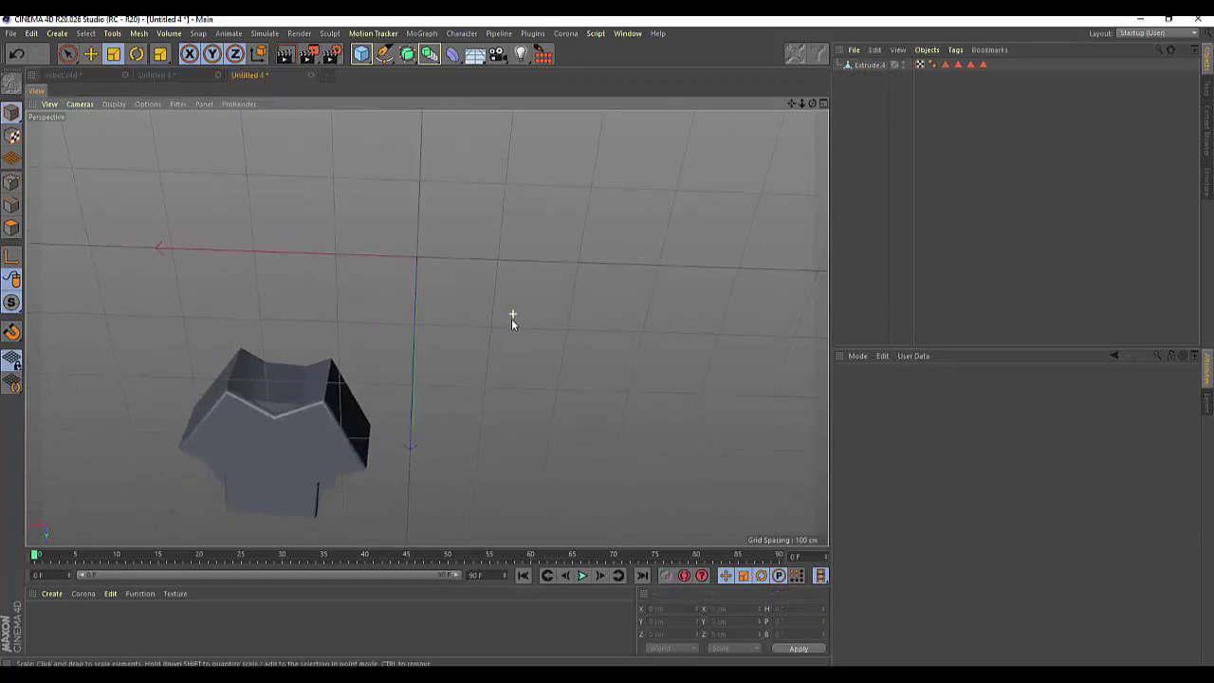
- Orbit and zoom around the Extrude.4 star solid to inspect its star-shaped top
{"action": "left_click_drag", "start_coordinate": [812, 102], "coordinate": [806, 56]}
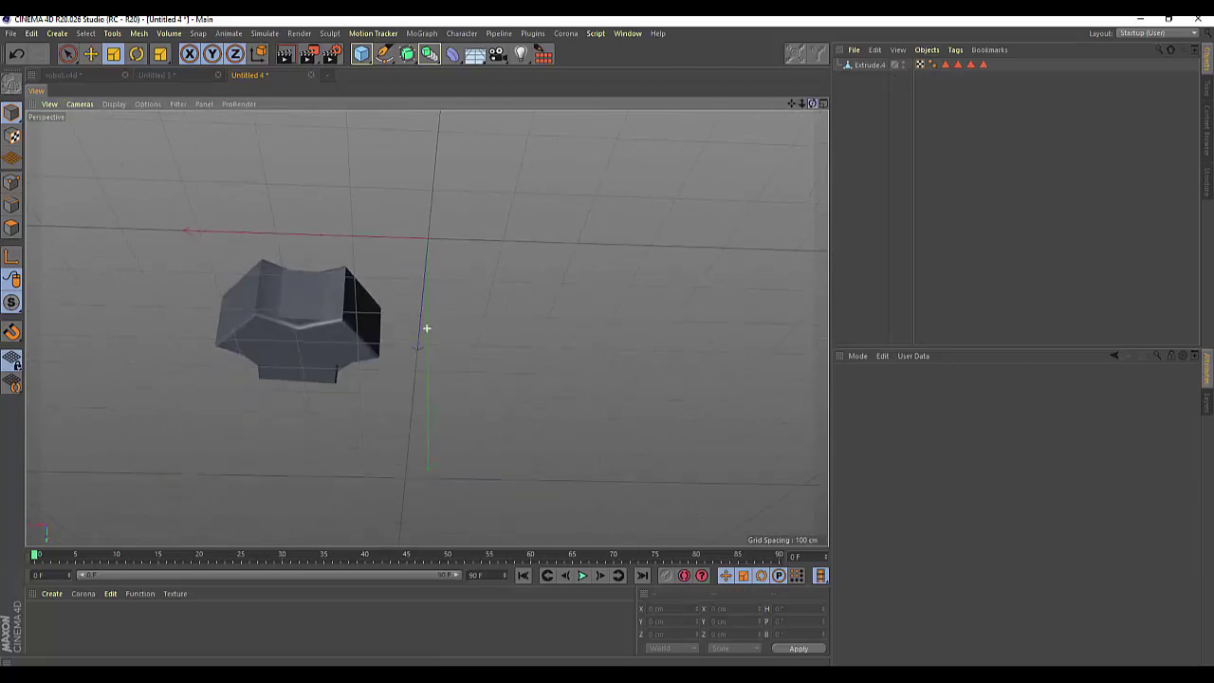
{"action": "left_click_drag", "start_coordinate": [427, 328], "coordinate": [426, 328]}
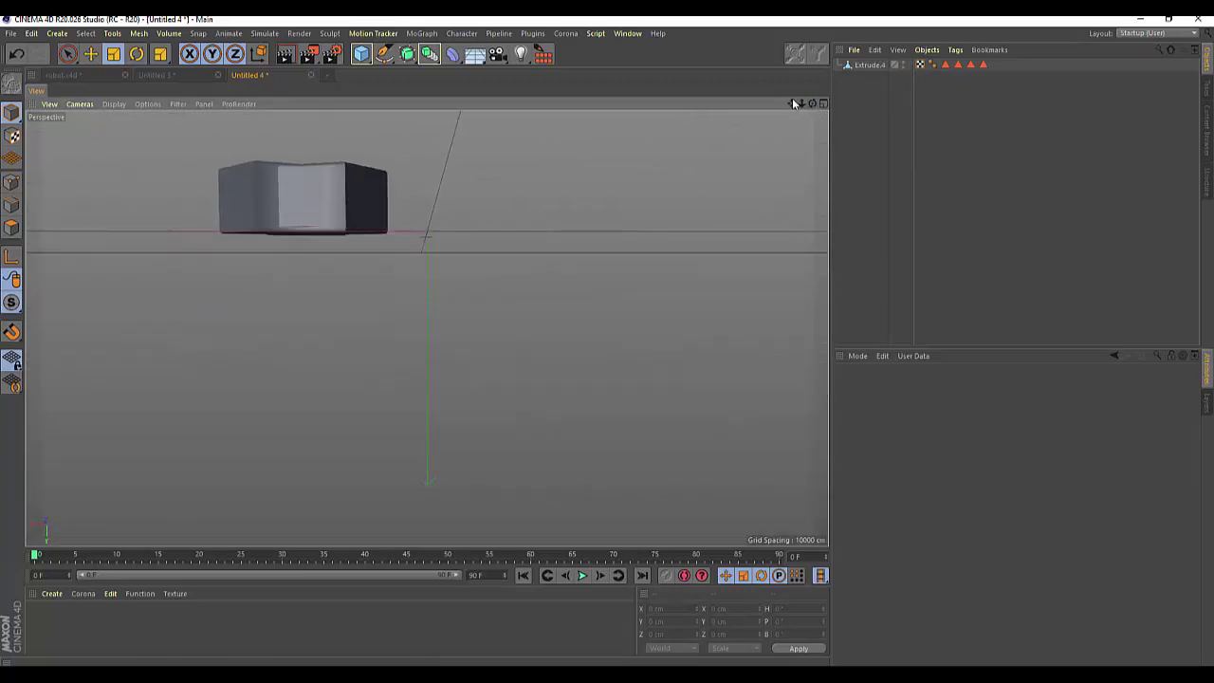
{"action": "scroll", "coordinate": [426, 328], "scroll_direction": "up", "scroll_amount": 5}
{"action": "scroll", "coordinate": [328, 246], "scroll_direction": "up", "scroll_amount": 2}
{"action": "scroll", "coordinate": [327, 240], "scroll_direction": "up", "scroll_amount": 2}
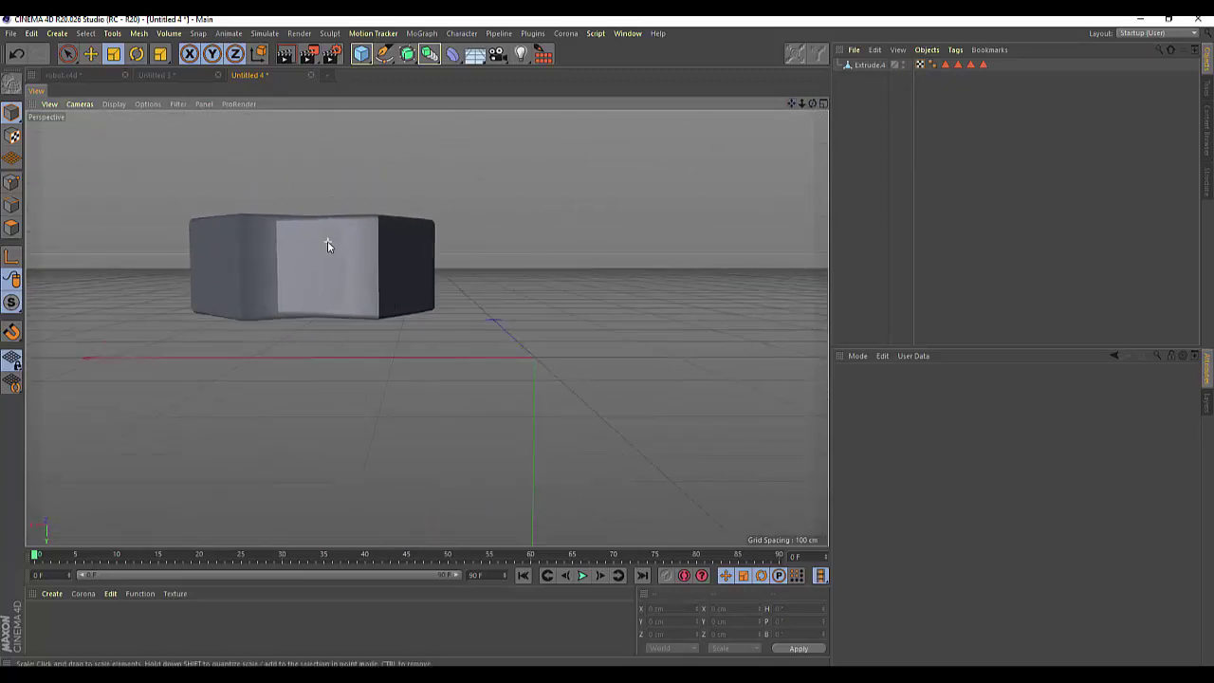
{"action": "scroll", "coordinate": [327, 241], "scroll_direction": "up", "scroll_amount": 1}
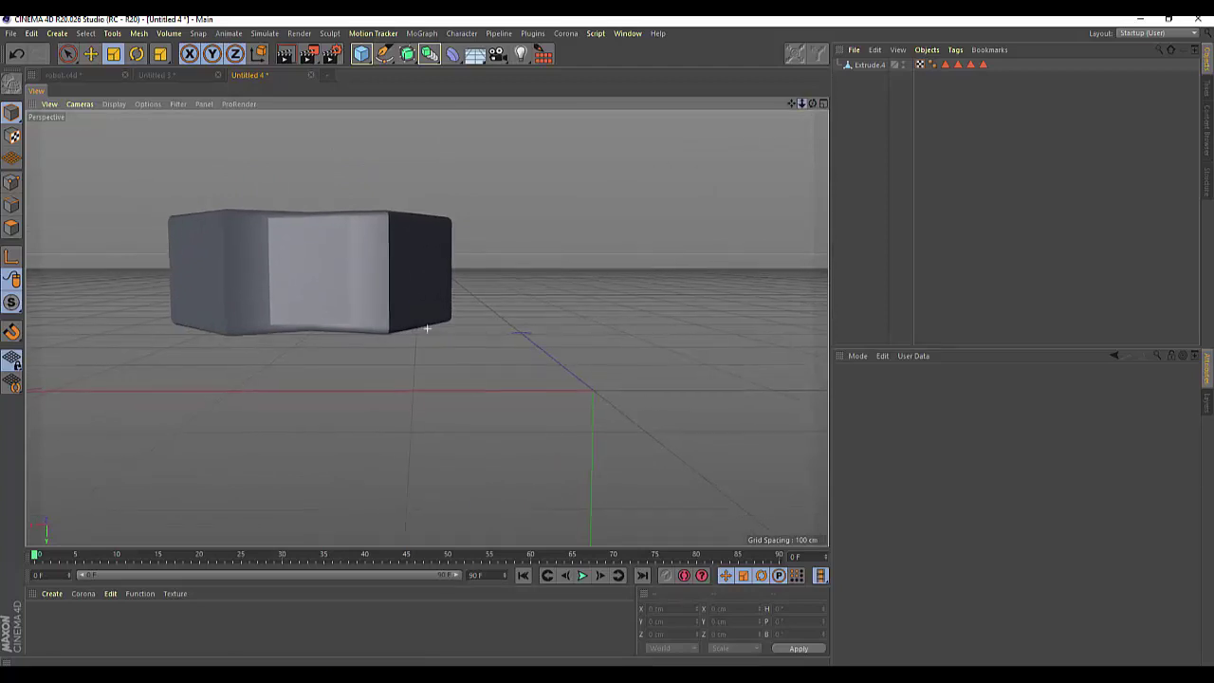
{"action": "left_click_drag", "start_coordinate": [811, 103], "coordinate": [815, 106]}
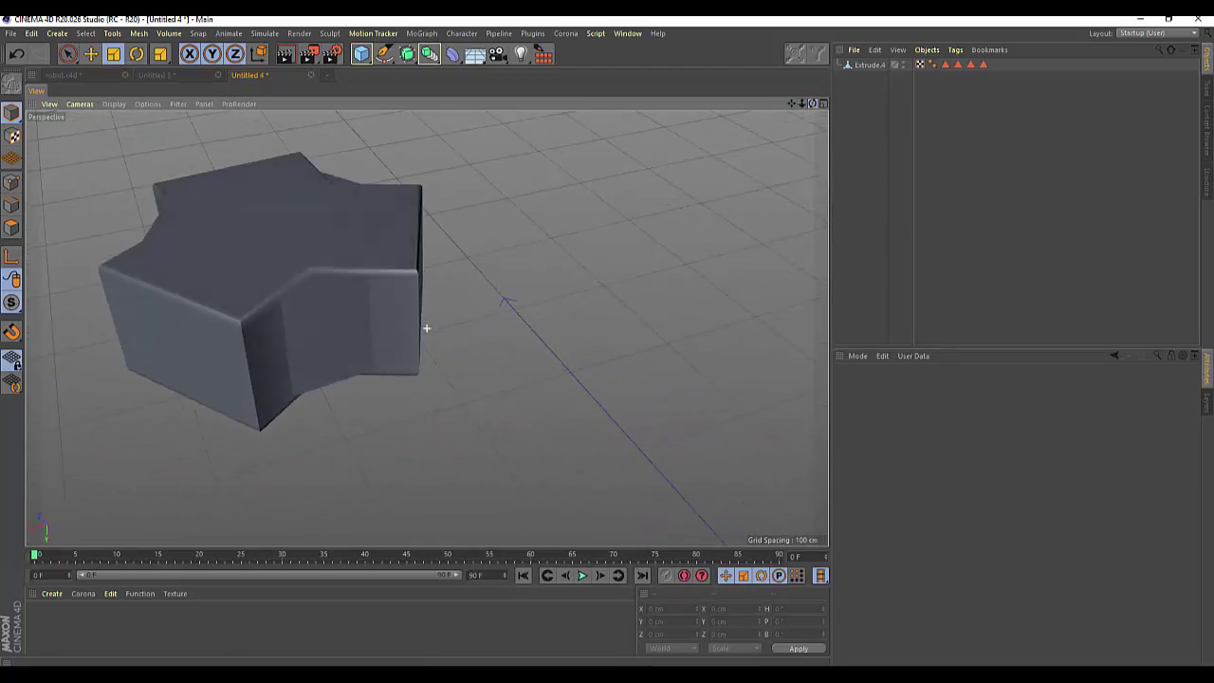
{"action": "left_click_drag", "start_coordinate": [426, 328], "coordinate": [497, 217]}
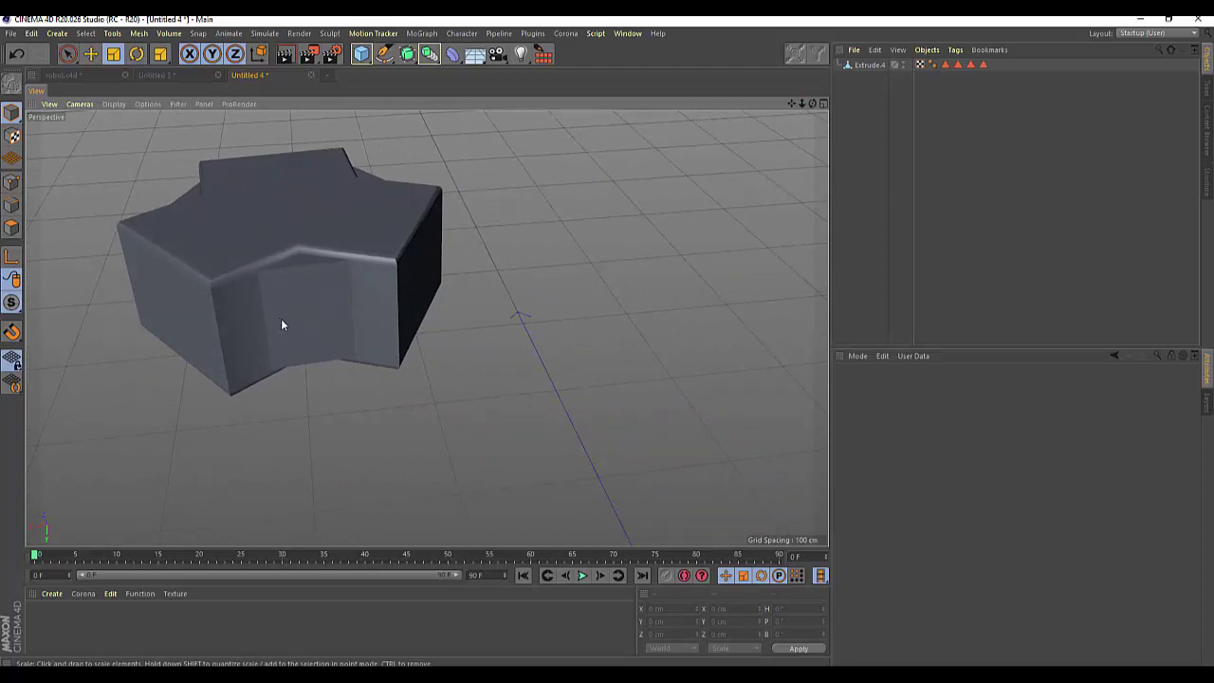
{"action": "left_click", "coordinate": [823, 102]}
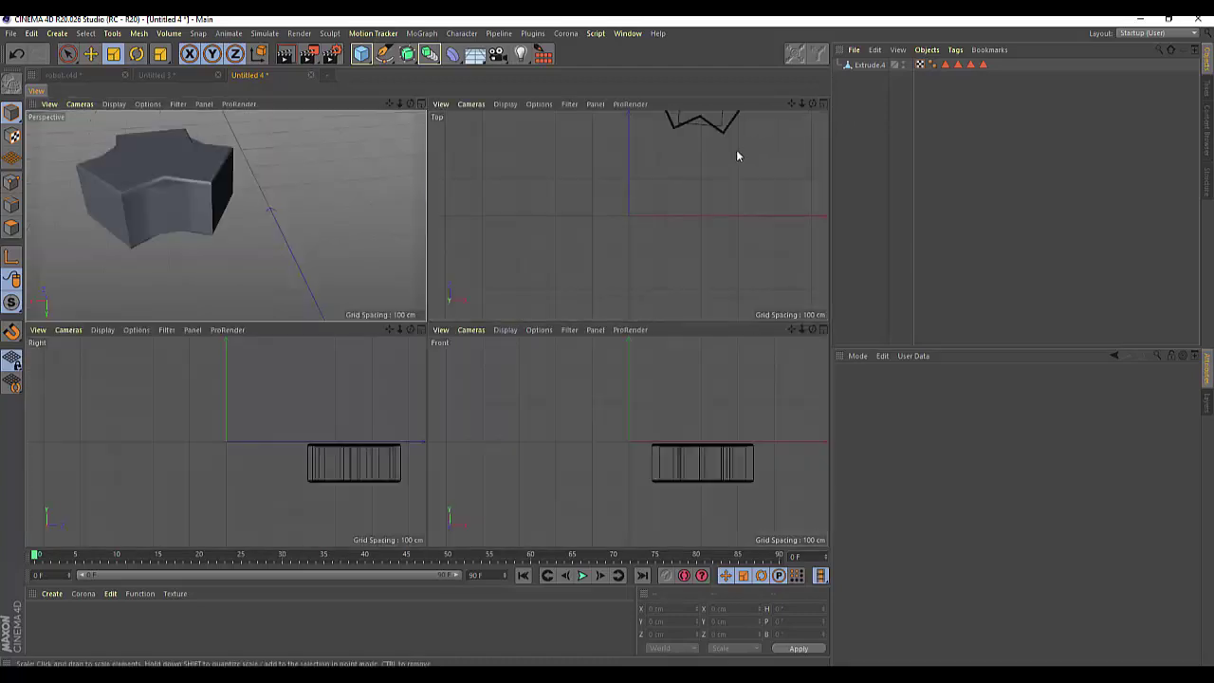
- In the Right view, add a Rectangle spline and shrink it to about 121 cm
{"action": "left_click", "coordinate": [421, 329]}
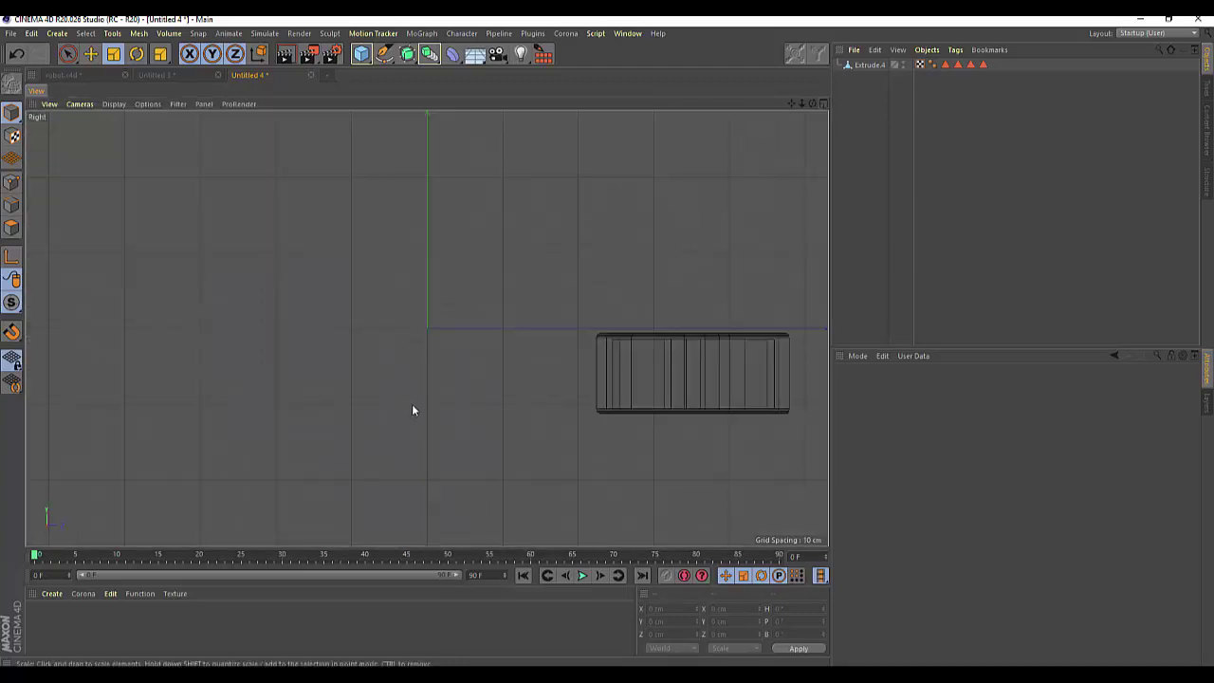
{"action": "scroll", "coordinate": [484, 400], "scroll_direction": "up", "scroll_amount": 2}
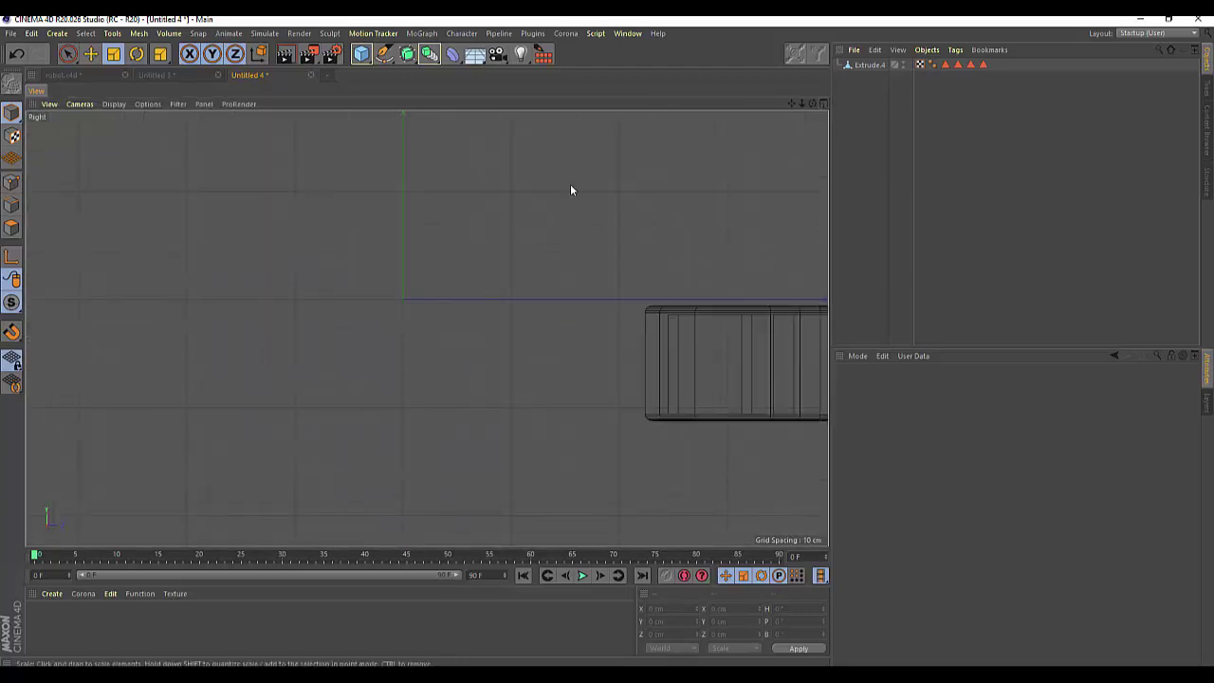
{"action": "left_click", "coordinate": [384, 54]}
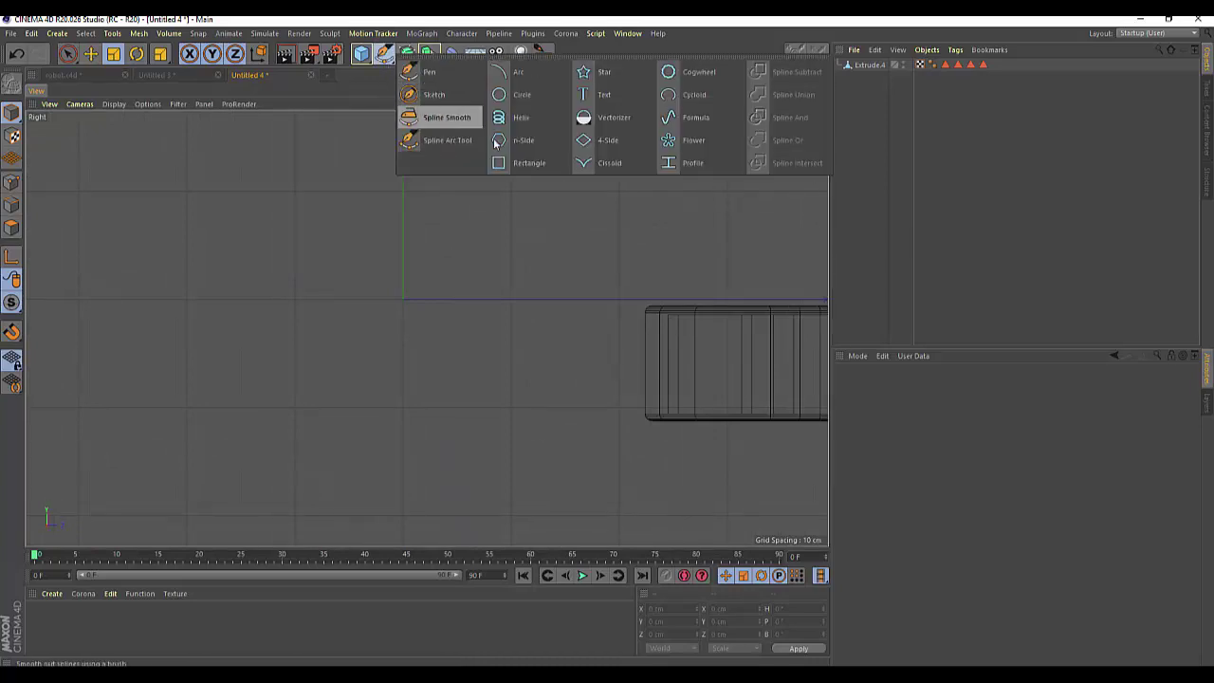
{"action": "left_click", "coordinate": [512, 163]}
{"action": "scroll", "coordinate": [548, 303], "scroll_direction": "down", "scroll_amount": 3}
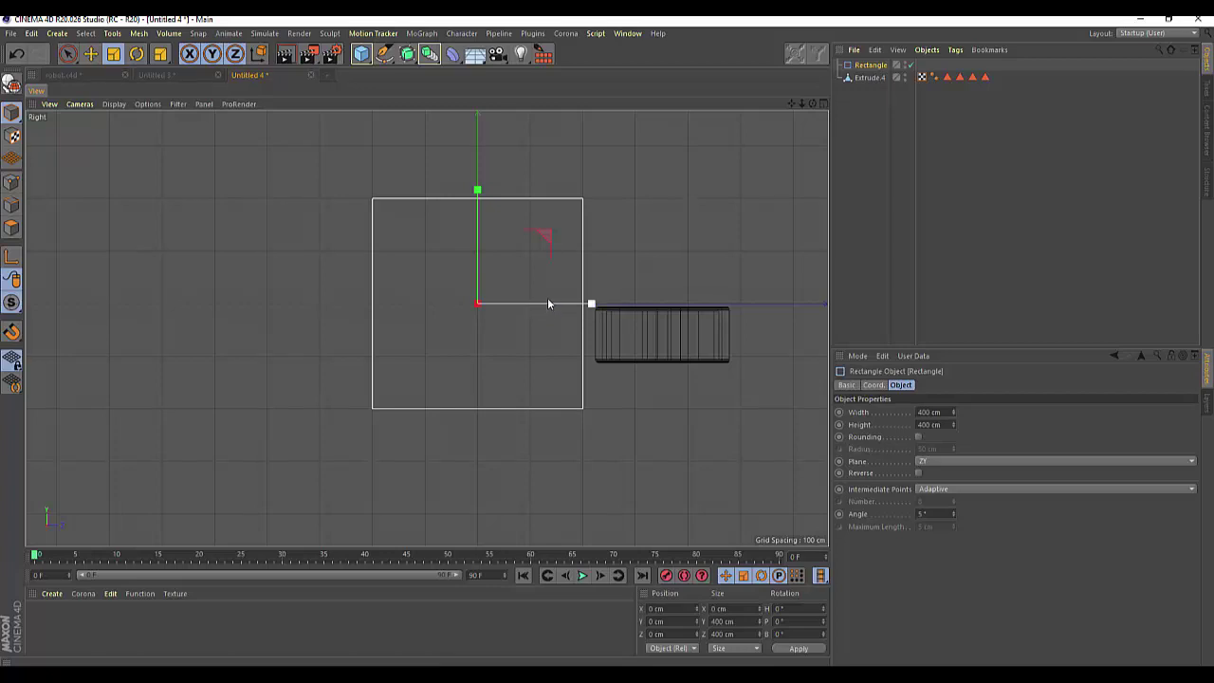
{"action": "left_click_drag", "start_coordinate": [591, 305], "coordinate": [513, 317]}
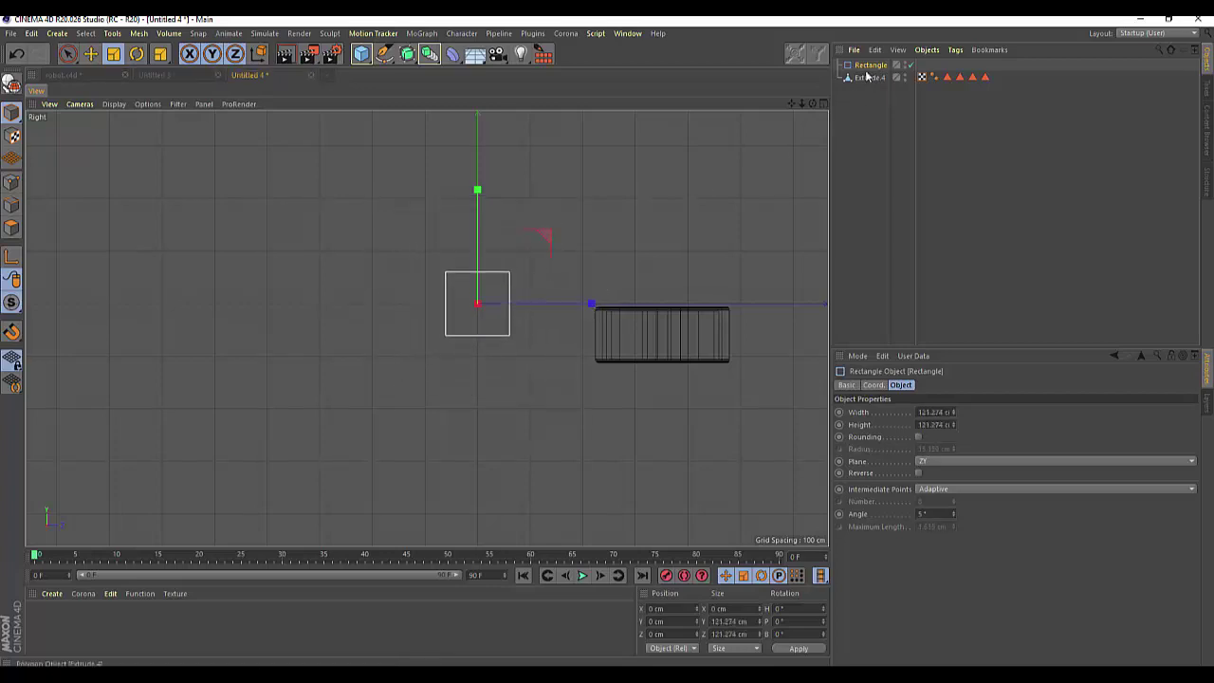
- Make the rectangle editable and scale it narrow and about 91 cm tall
{"action": "left_click", "coordinate": [11, 84]}
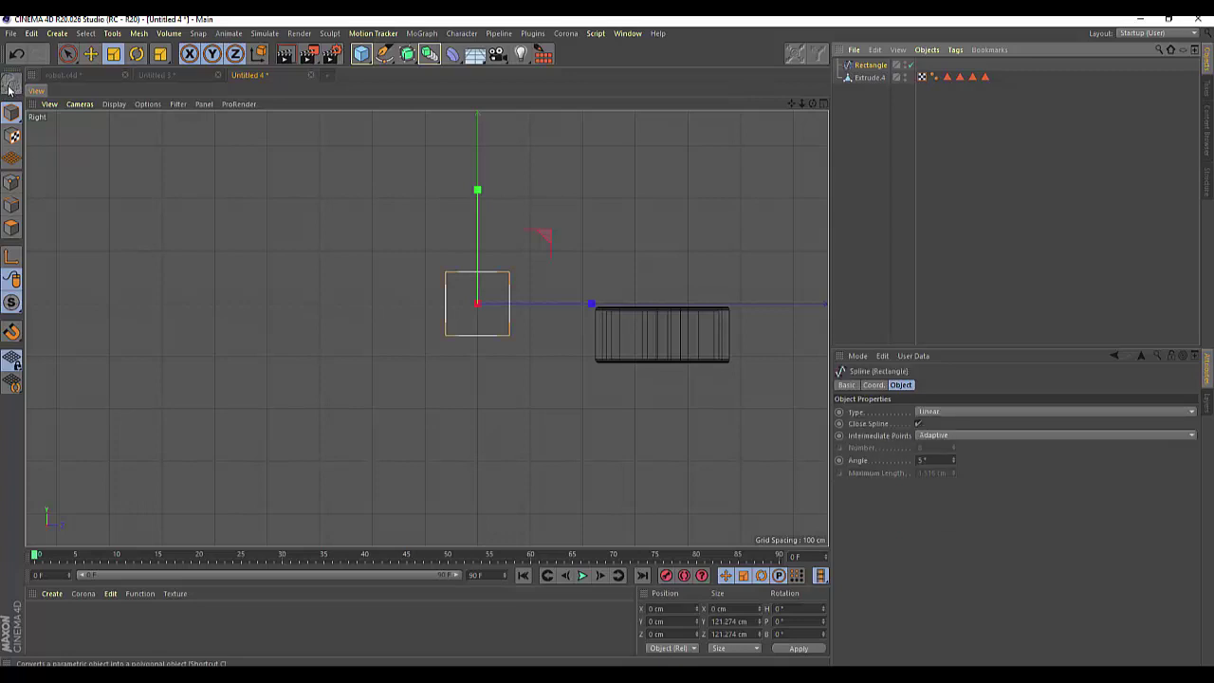
{"action": "left_click_drag", "start_coordinate": [589, 305], "coordinate": [534, 305]}
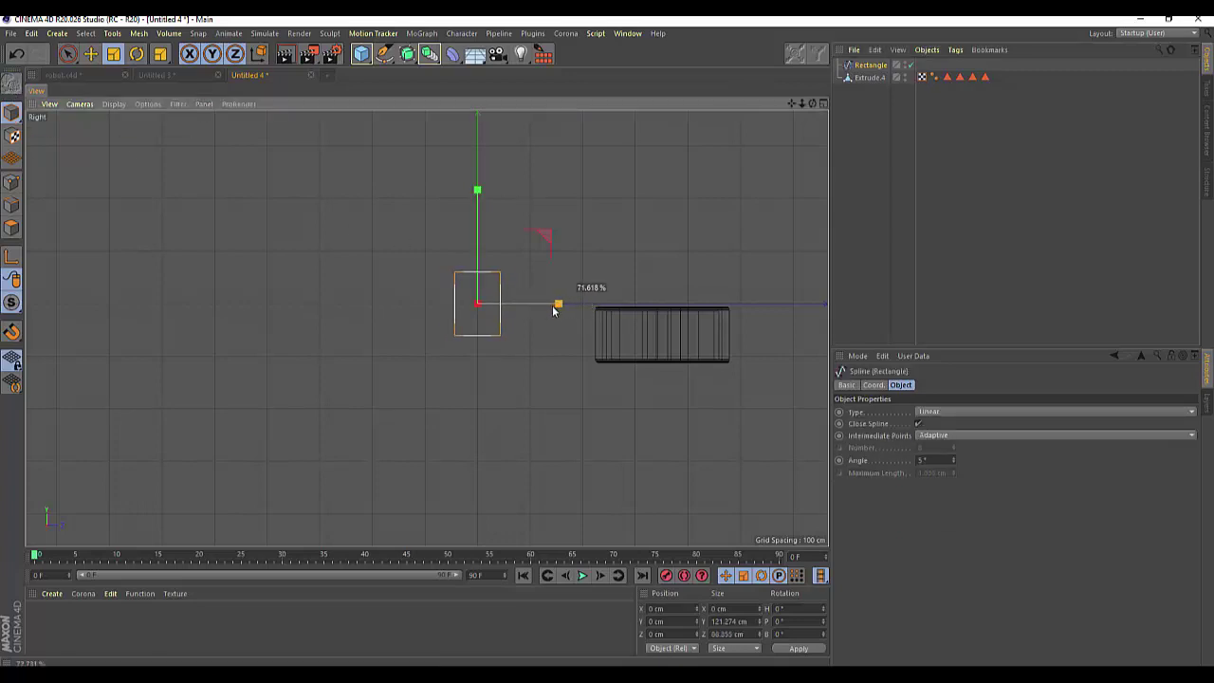
{"action": "left_click_drag", "start_coordinate": [478, 189], "coordinate": [477, 218]}
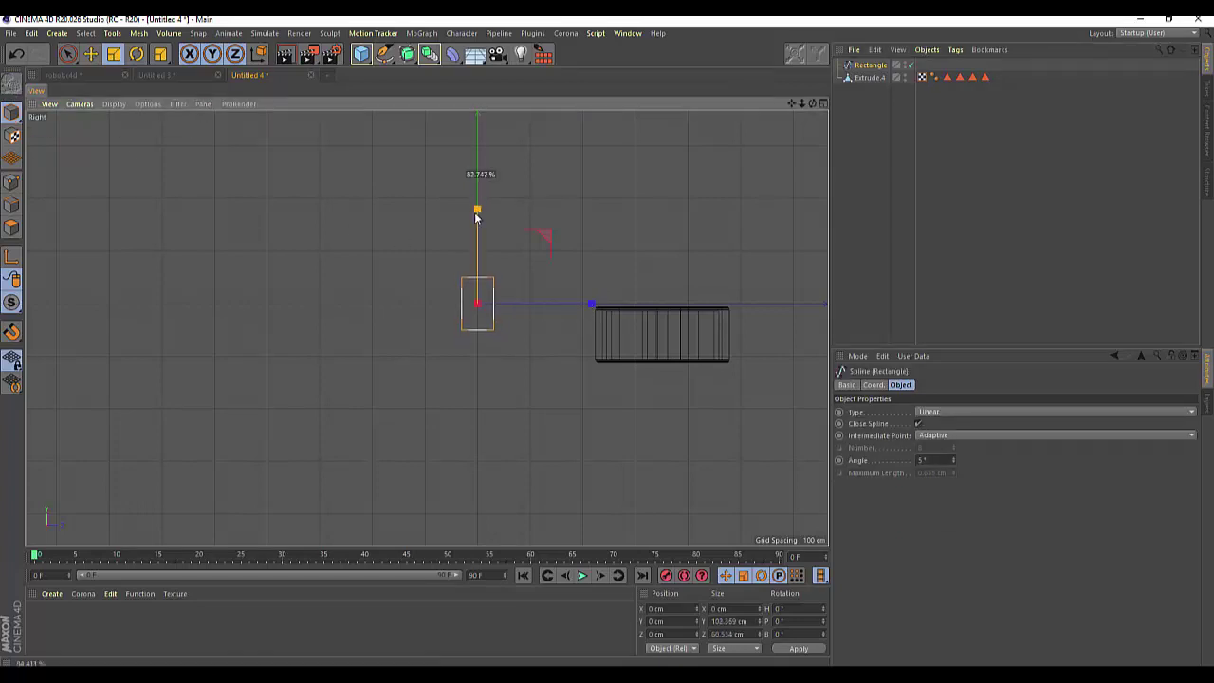
{"action": "left_click_drag", "start_coordinate": [595, 312], "coordinate": [575, 304]}
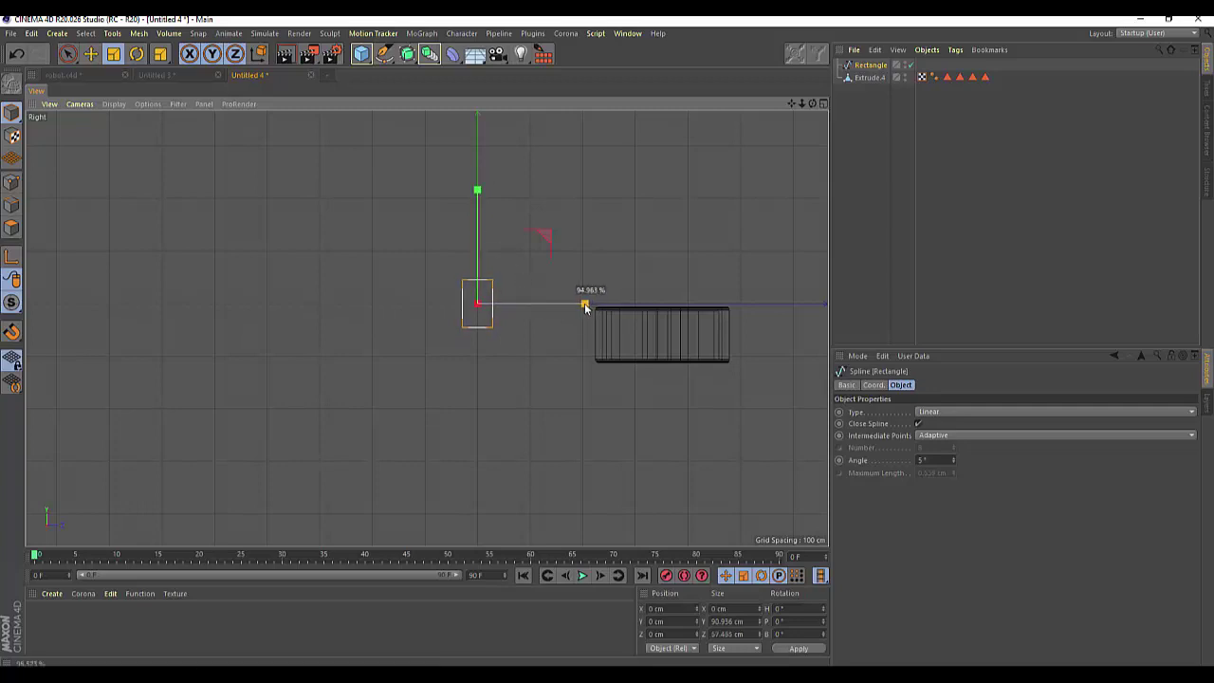
- Select all four rectangle corner points and chamfer them by about 9.8 cm
{"action": "left_click", "coordinate": [10, 183]}
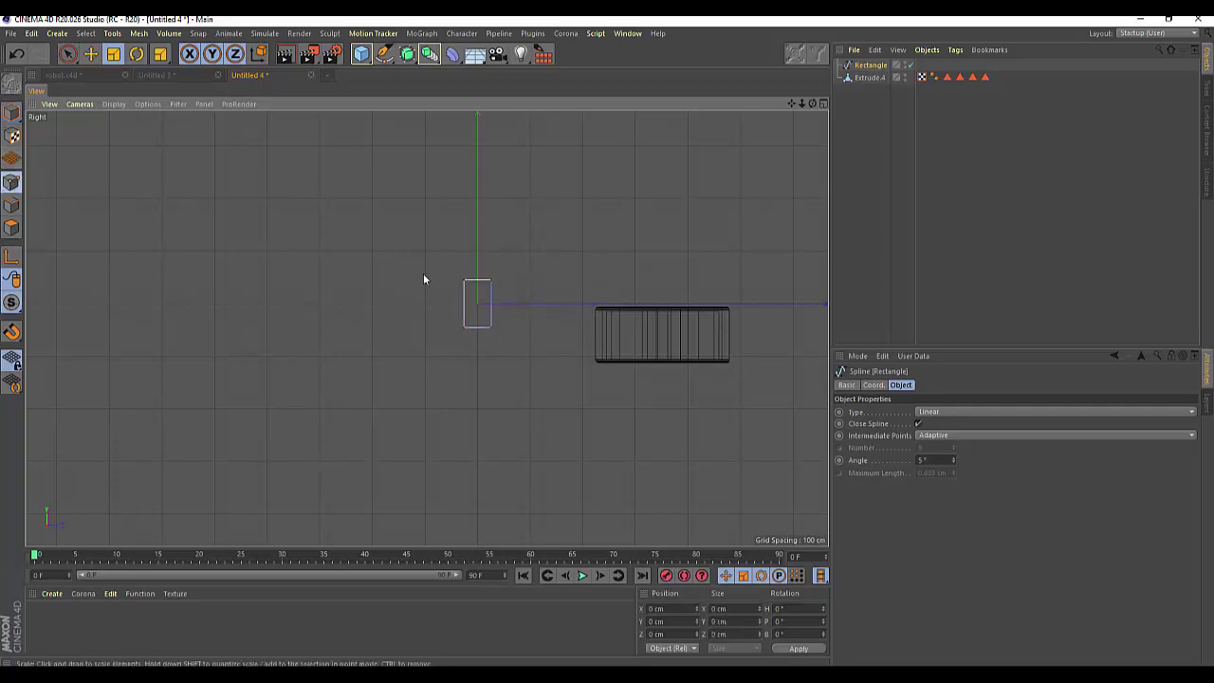
{"action": "left_click_drag", "start_coordinate": [67, 55], "coordinate": [81, 72]}
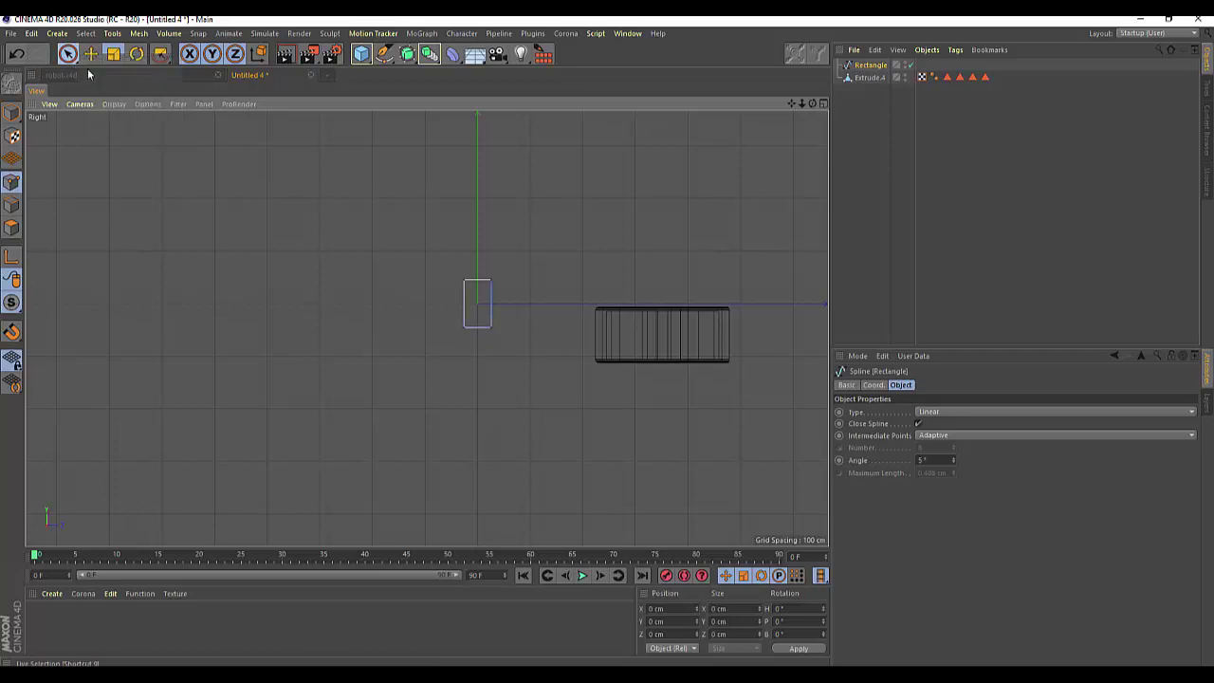
{"action": "left_click", "coordinate": [488, 285]}
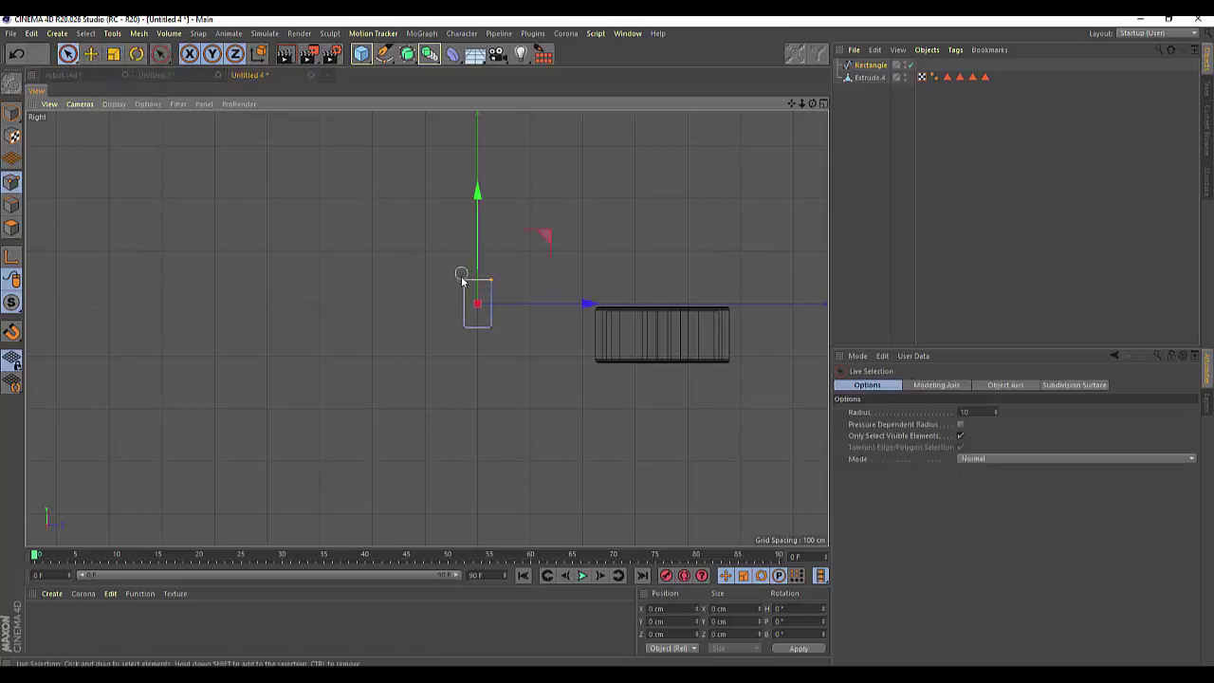
{"action": "left_click", "coordinate": [498, 329], "text": "shift"}
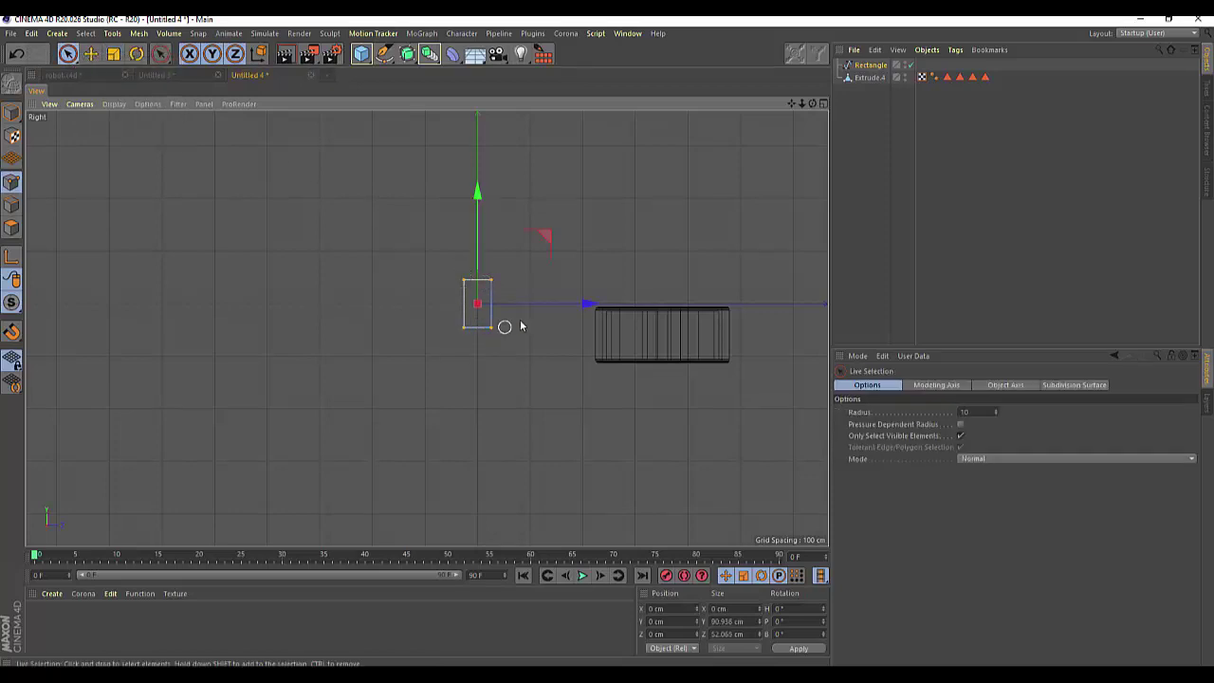
{"action": "right_click", "coordinate": [588, 197]}
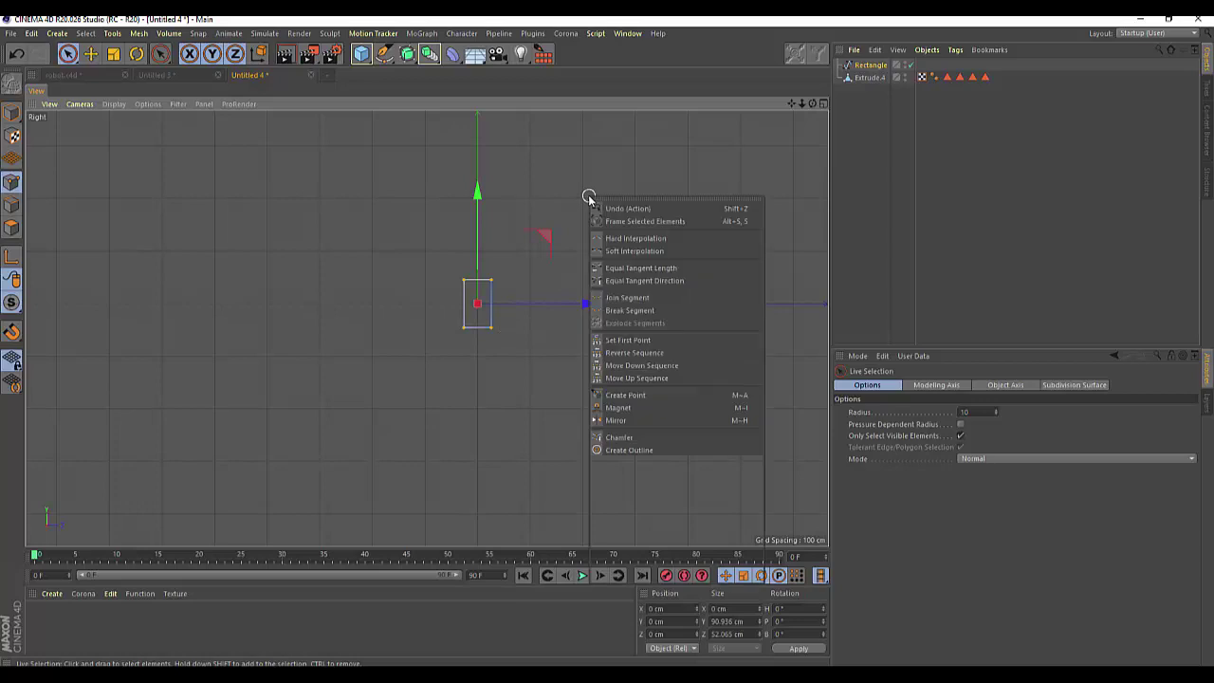
{"action": "left_click", "coordinate": [626, 439]}
{"action": "left_click_drag", "start_coordinate": [560, 283], "coordinate": [574, 284]}
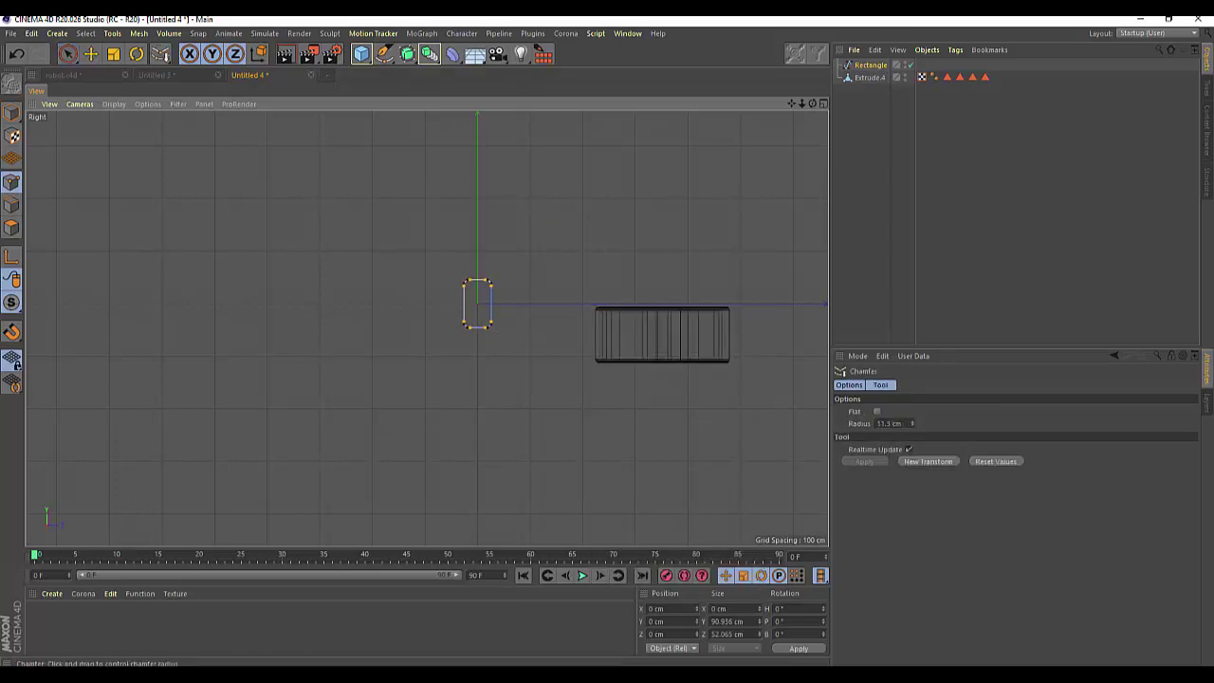
{"action": "left_click", "coordinate": [67, 54]}
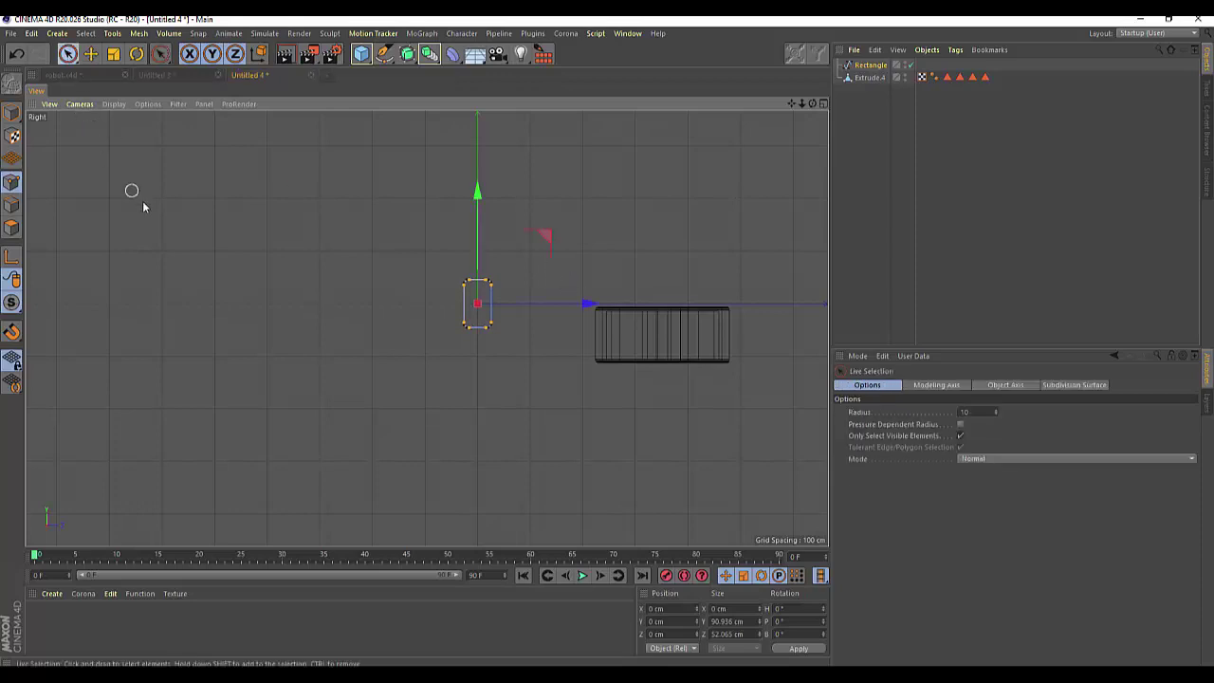
- Put the rounded rectangle inside a new Extrude generator
{"action": "left_click", "coordinate": [823, 104]}
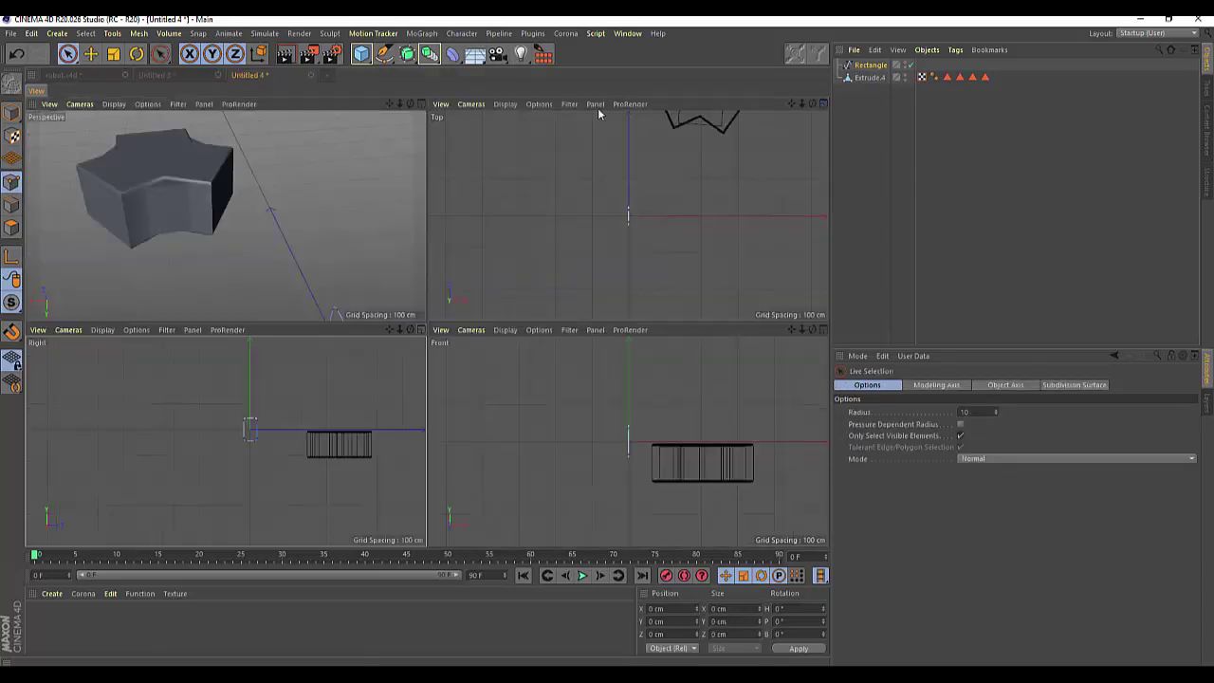
{"action": "left_click", "coordinate": [421, 103]}
{"action": "scroll", "coordinate": [429, 199], "scroll_direction": "down", "scroll_amount": 3}
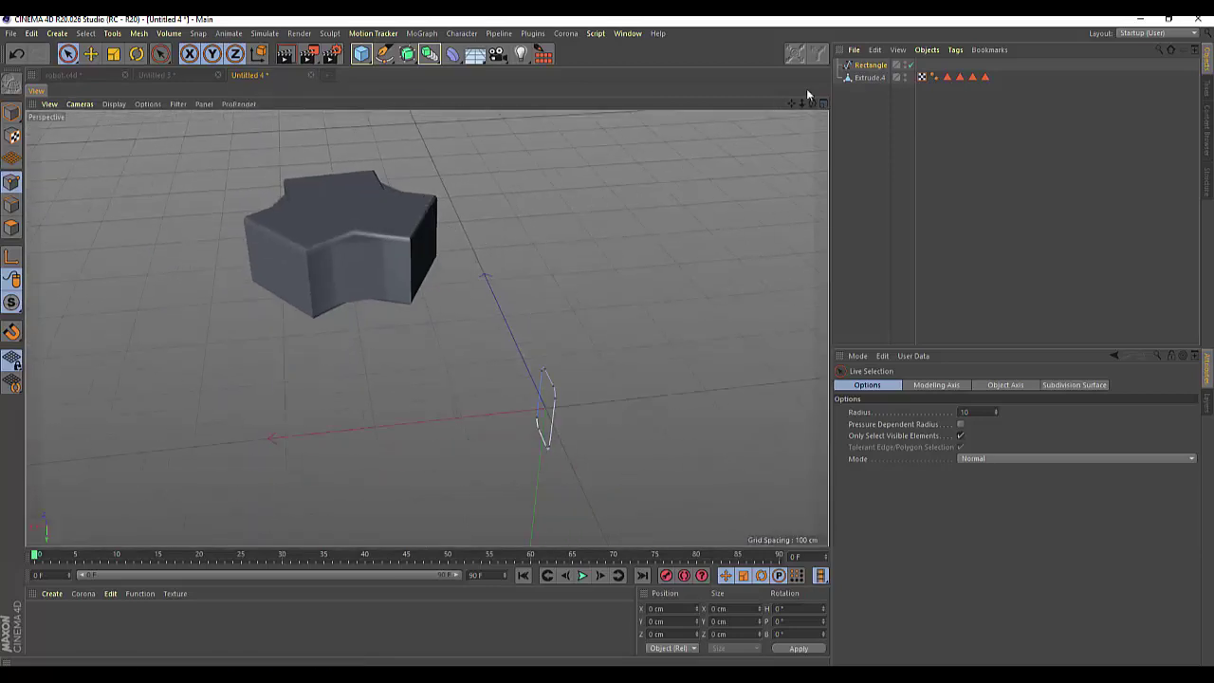
{"action": "left_click", "coordinate": [869, 64]}
{"action": "left_click", "coordinate": [407, 54]}
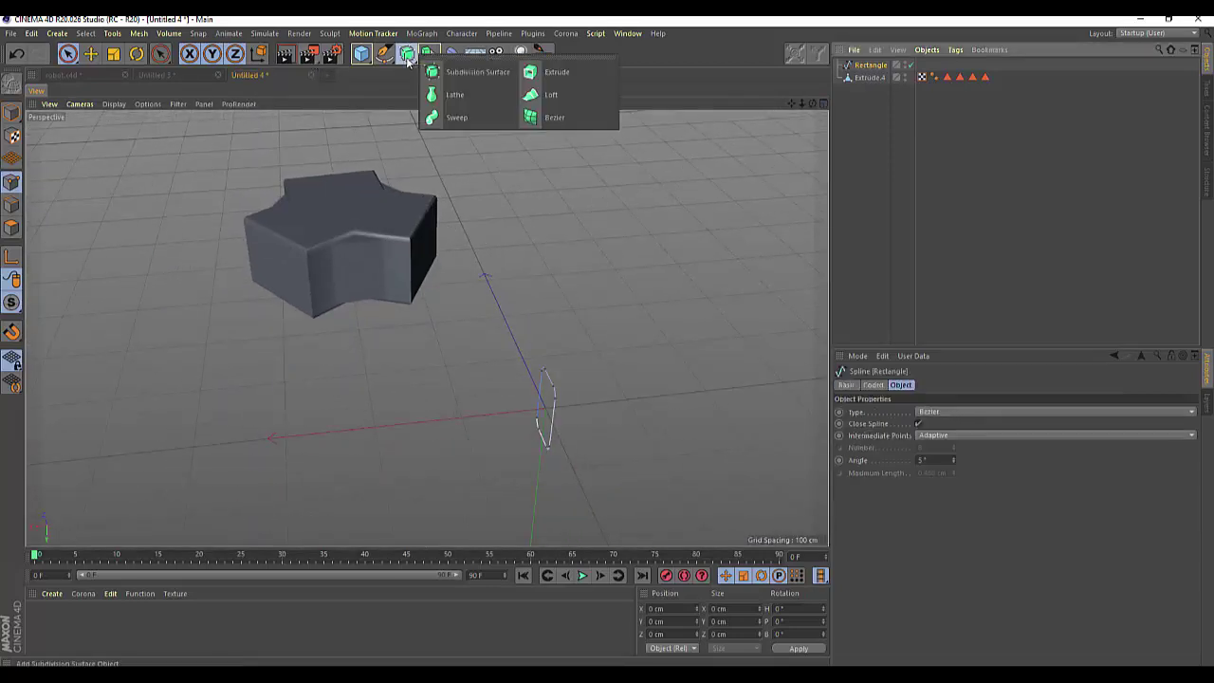
{"action": "left_click", "coordinate": [559, 73]}
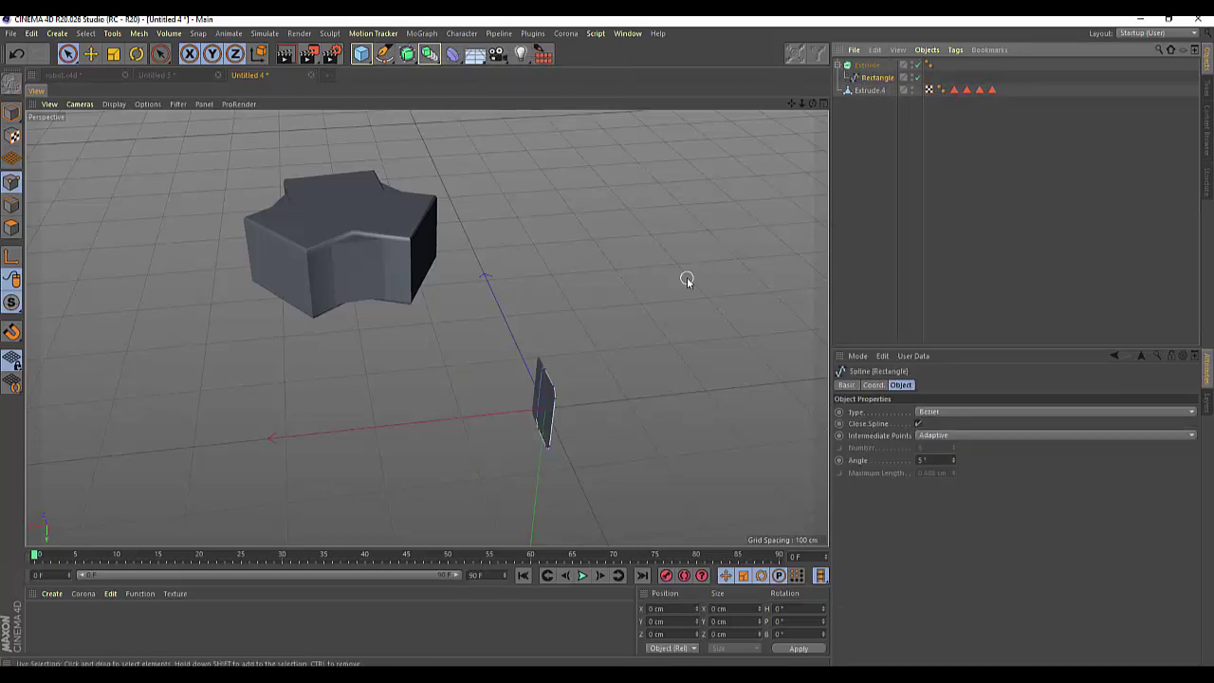
- Set the rectangle Extrude's Movement to 10 cm, 0 cm, 0 cm
{"action": "left_click", "coordinate": [866, 65]}
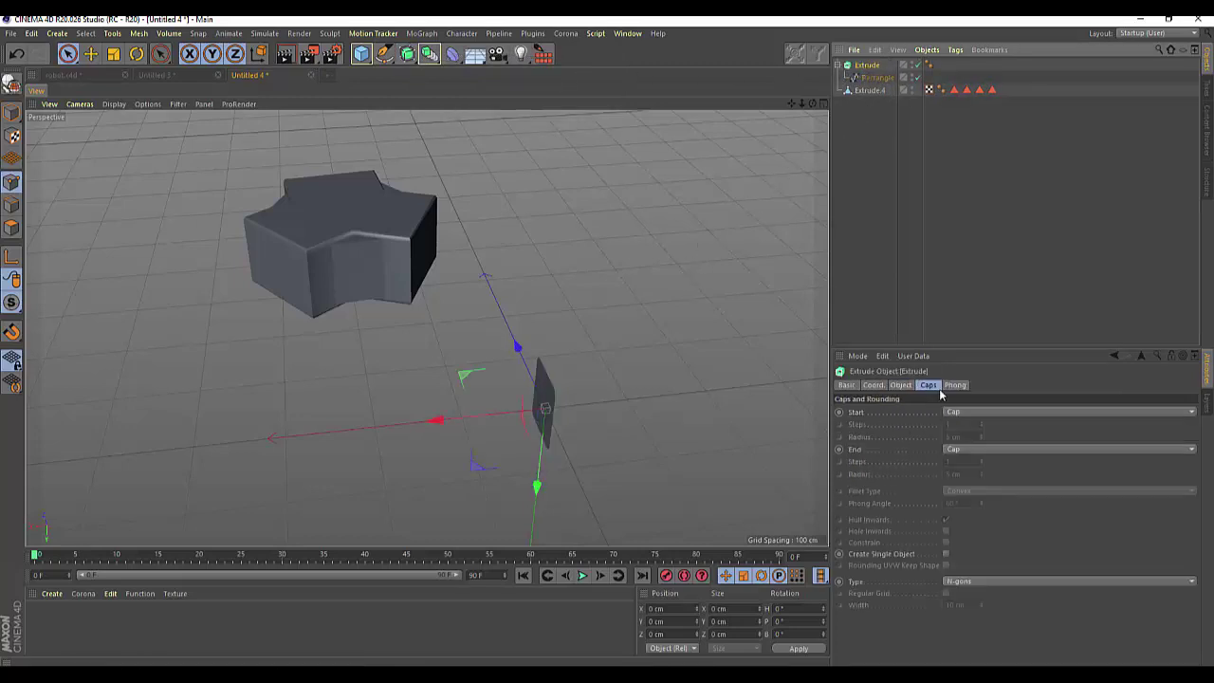
{"action": "left_click", "coordinate": [901, 385]}
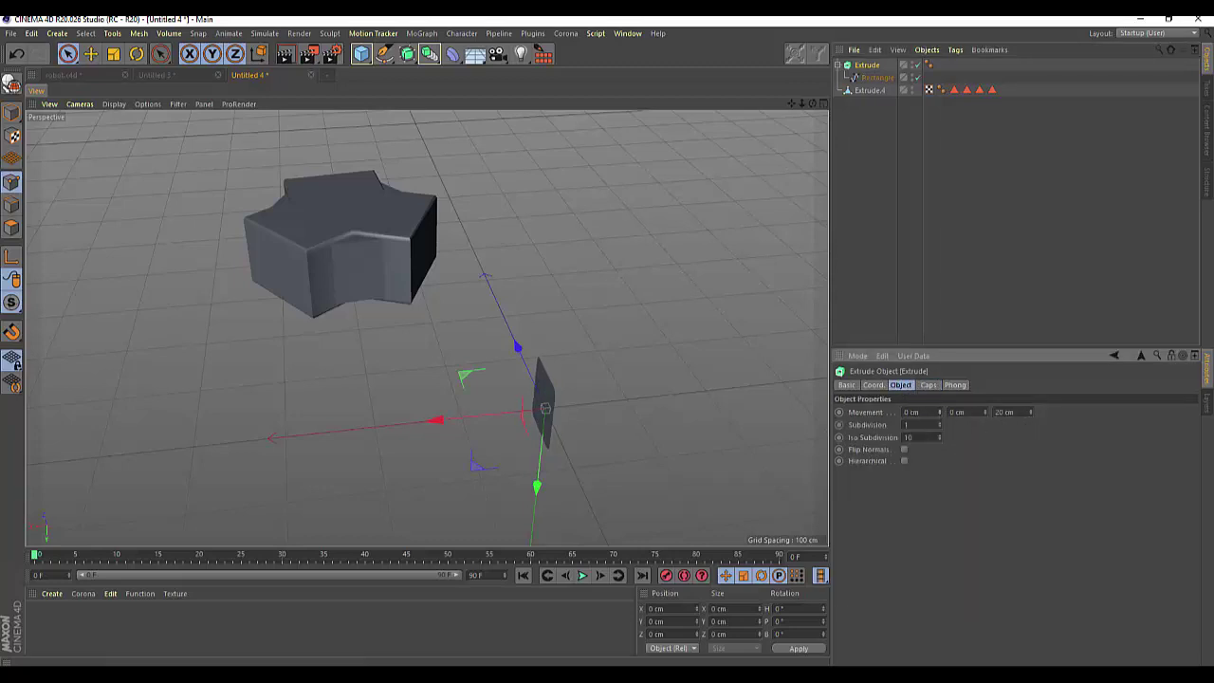
{"action": "left_click_drag", "start_coordinate": [938, 412], "coordinate": [953, 407]}
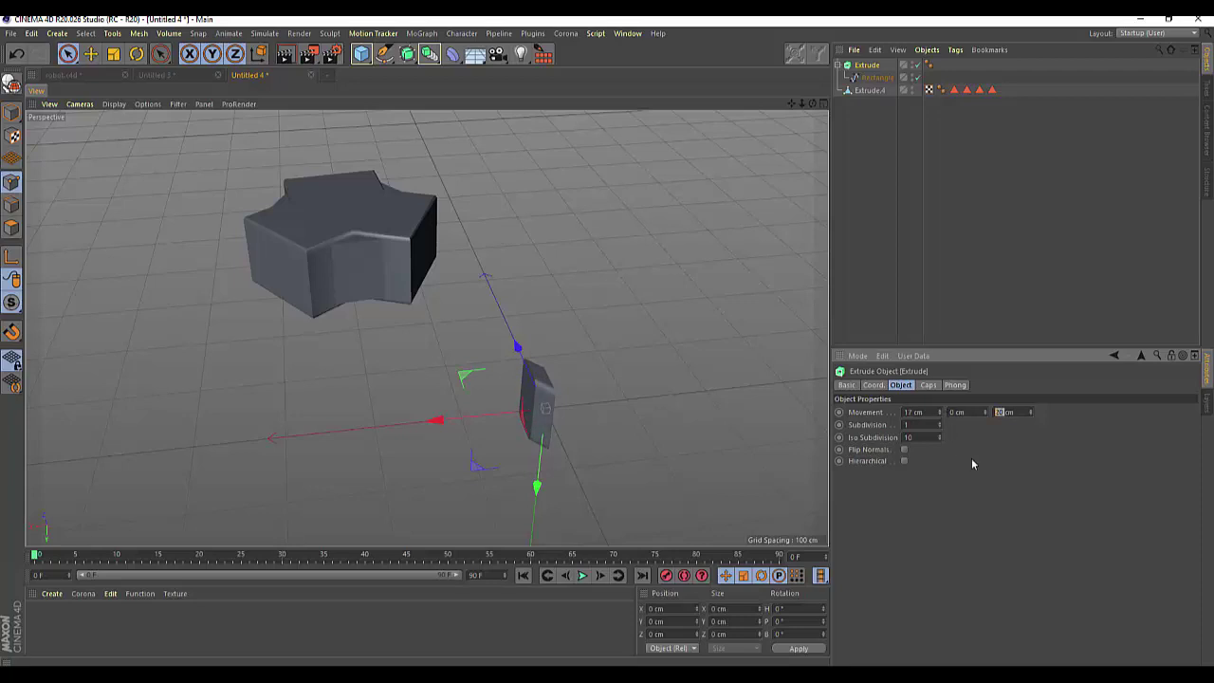
{"action": "type", "text": "0"}
{"action": "key", "text": "Return"}
{"action": "type", "text": "10"}
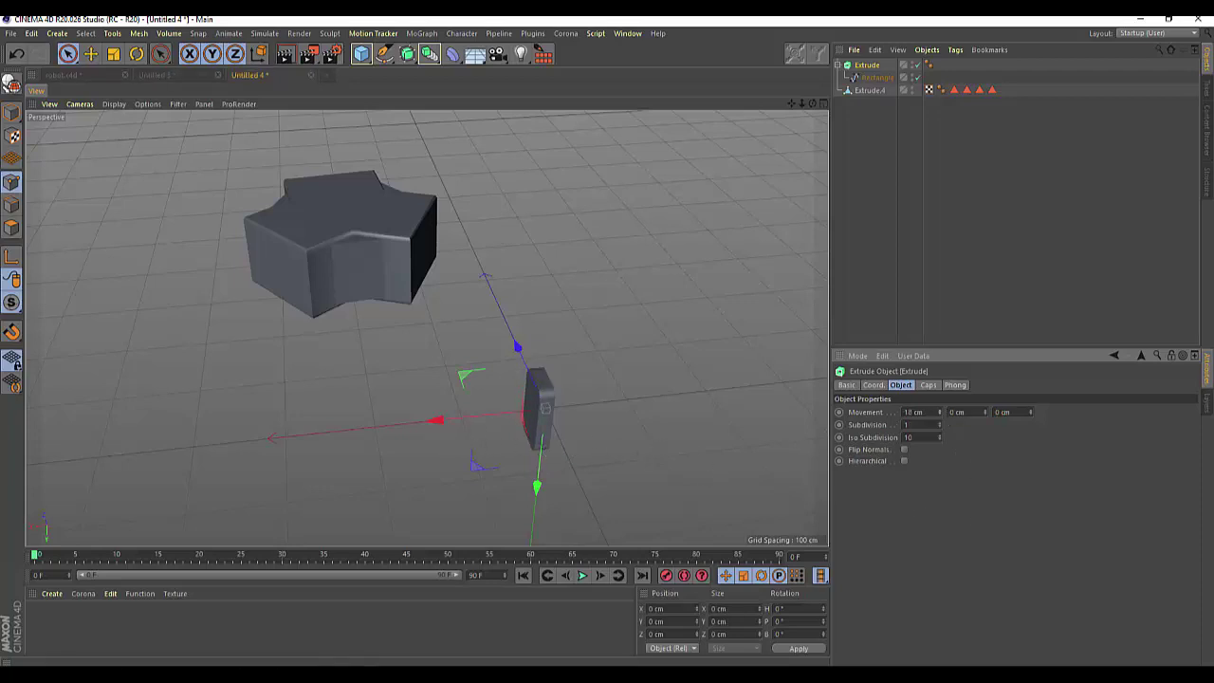
{"action": "left_click_drag", "start_coordinate": [937, 411], "coordinate": [938, 446]}
- Restore 10 cm thickness and give the slab a Fillet Cap start with 2 steps and 2 cm radius
{"action": "key", "text": "ctrl+z"}
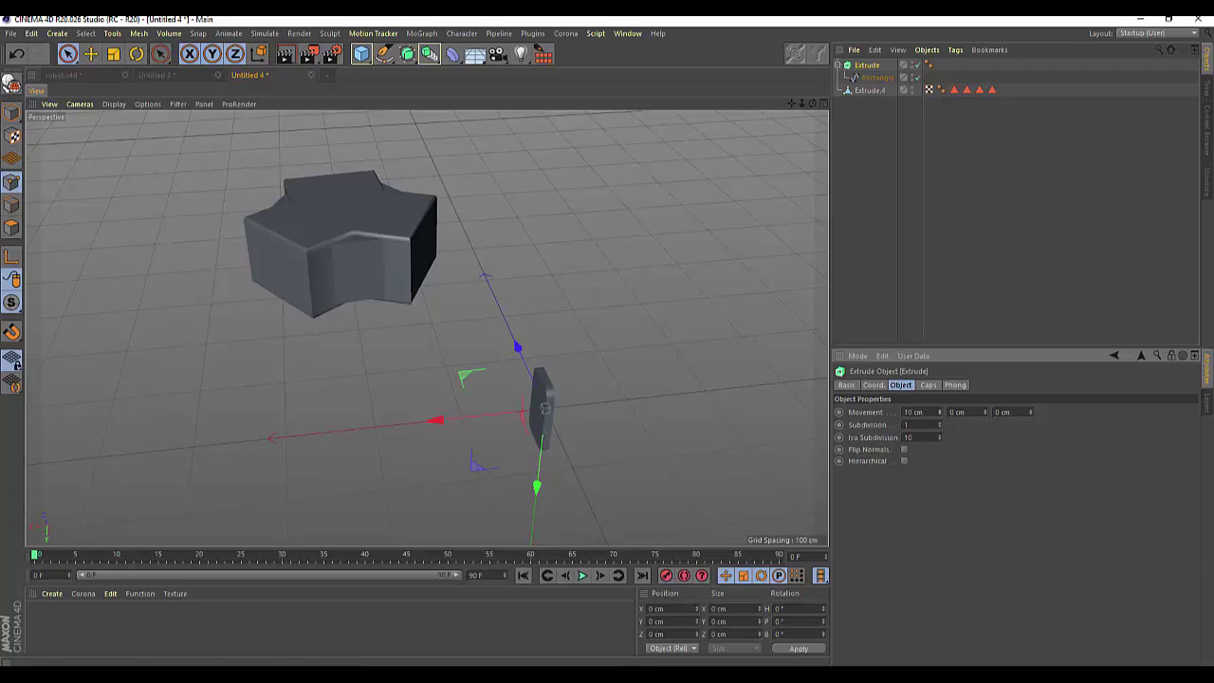
{"action": "left_click", "coordinate": [929, 385]}
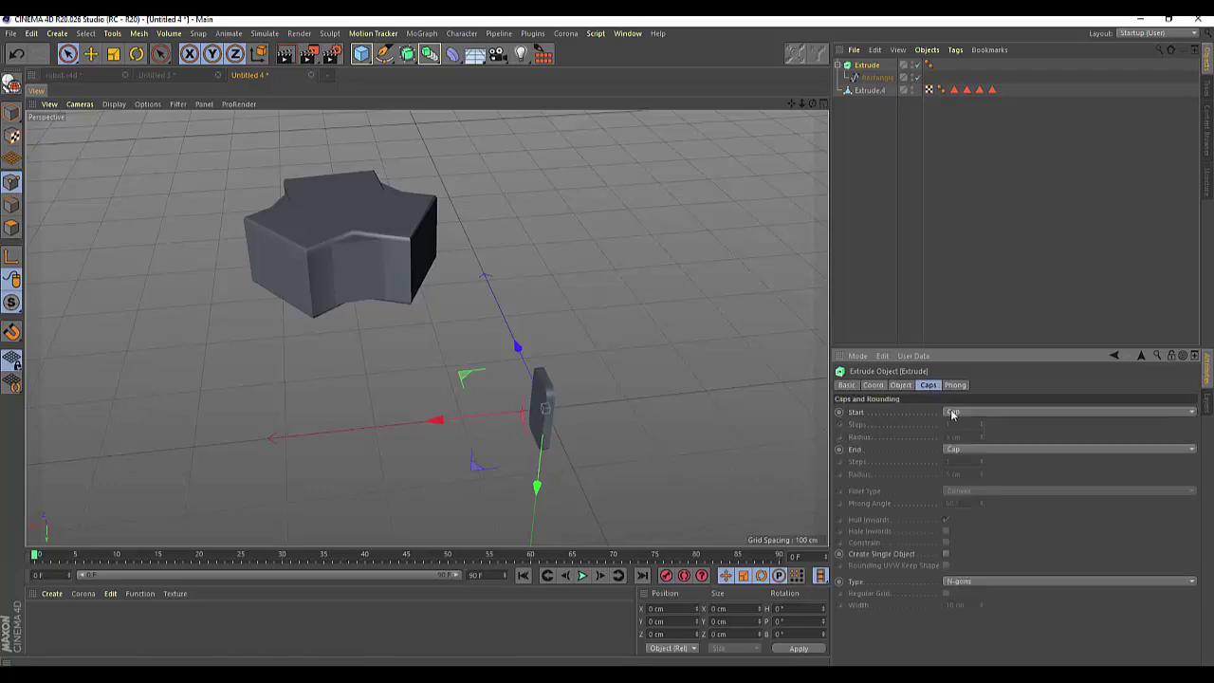
{"action": "left_click", "coordinate": [963, 413]}
{"action": "left_click", "coordinate": [961, 458]}
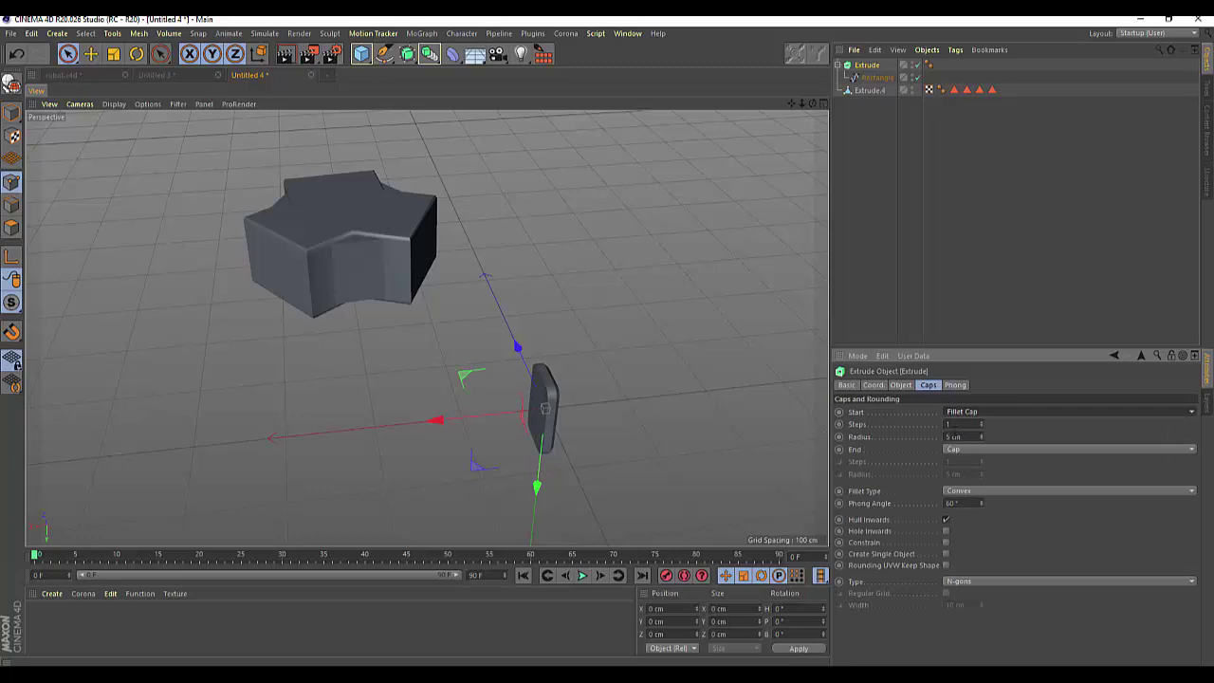
{"action": "left_click", "coordinate": [948, 424]}
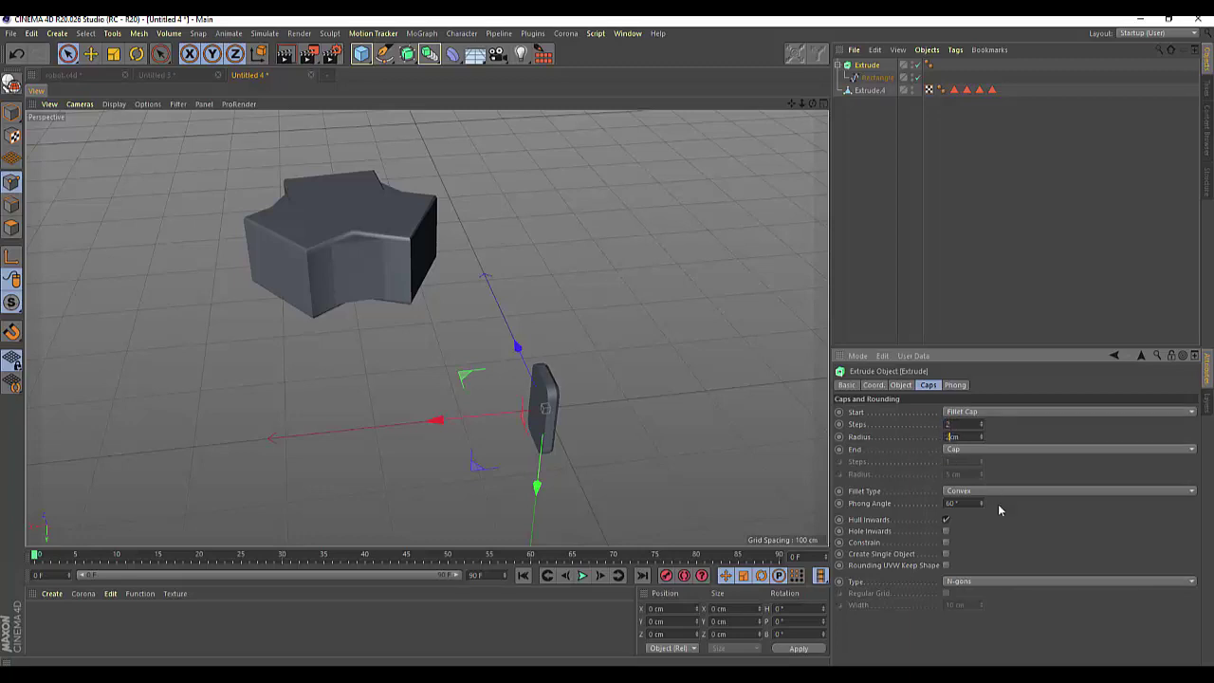
{"action": "key", "text": "Return"}
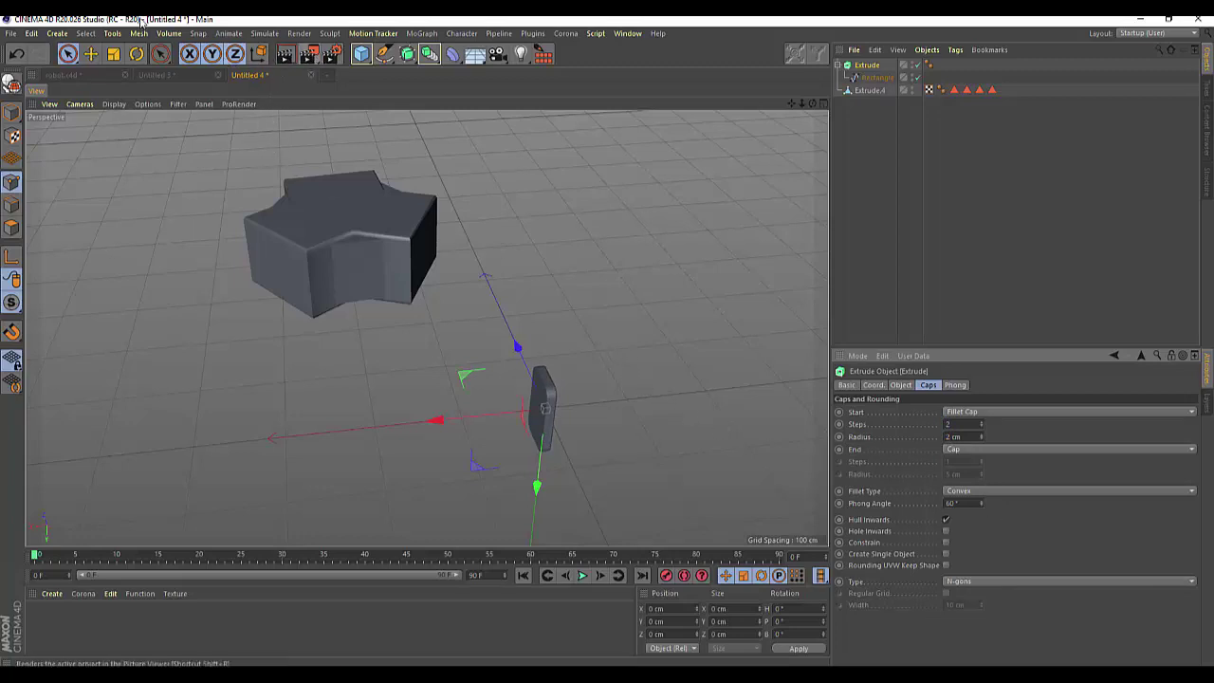
- Undo a trial tilt of the slab and move it up along Y beside the star
{"action": "left_click", "coordinate": [135, 54]}
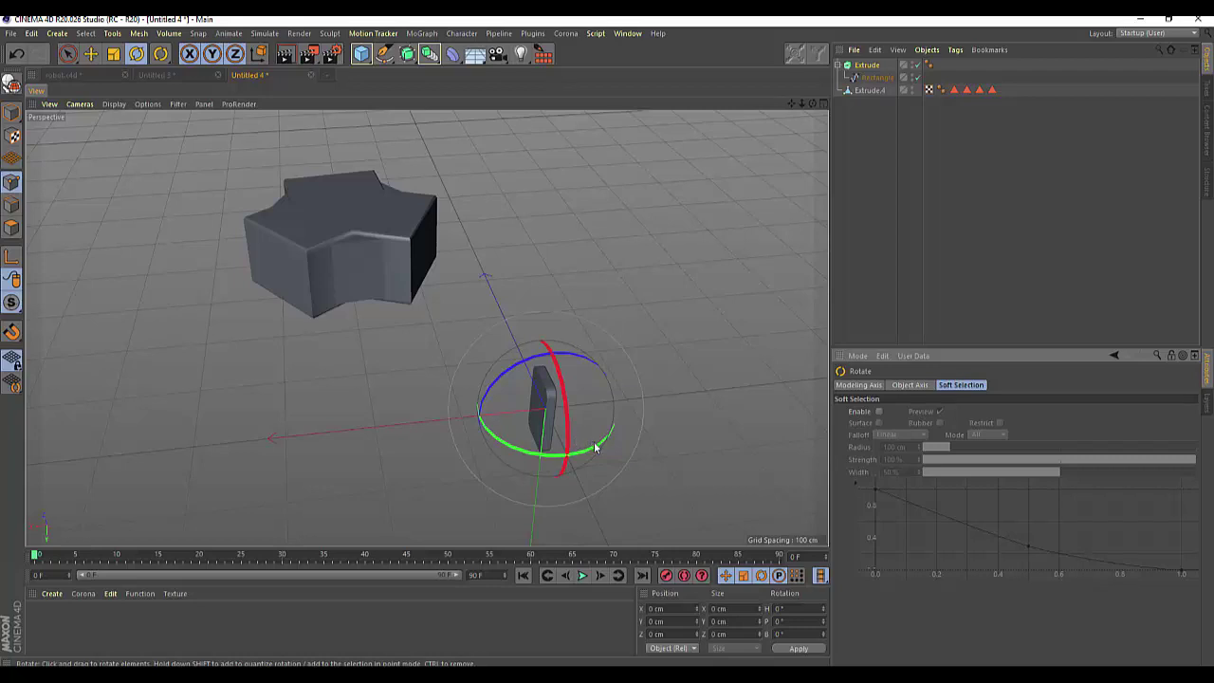
{"action": "left_click_drag", "start_coordinate": [596, 447], "coordinate": [512, 467]}
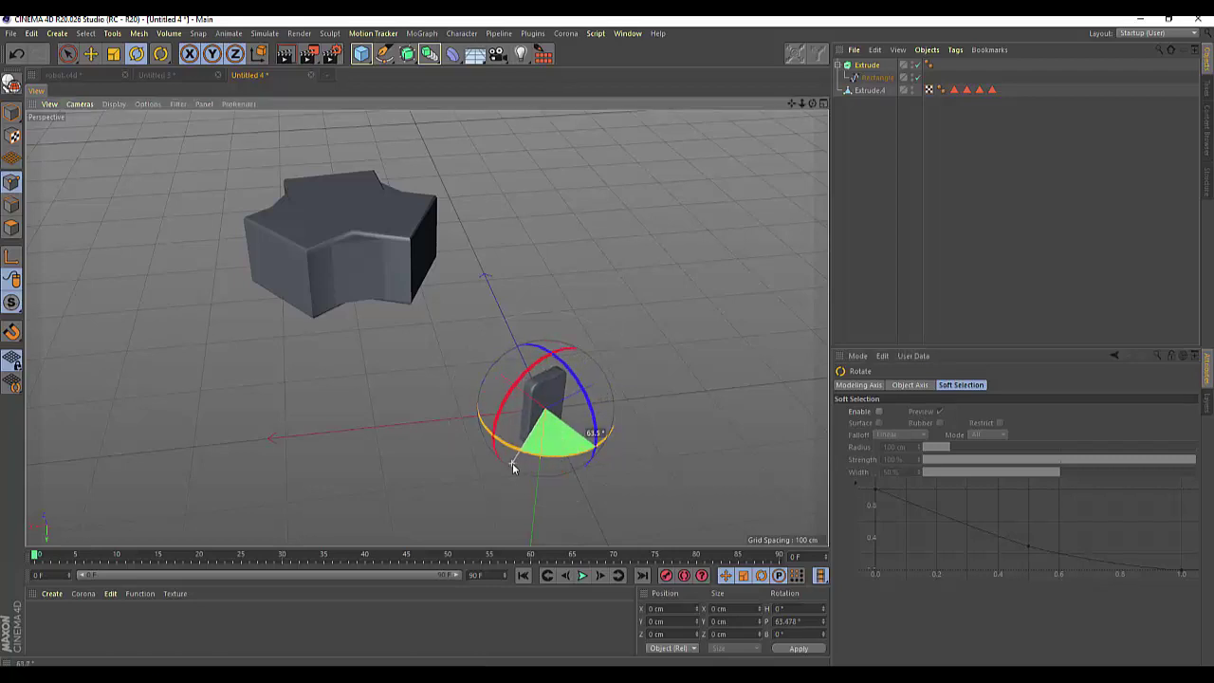
{"action": "key", "text": "ctrl+z"}
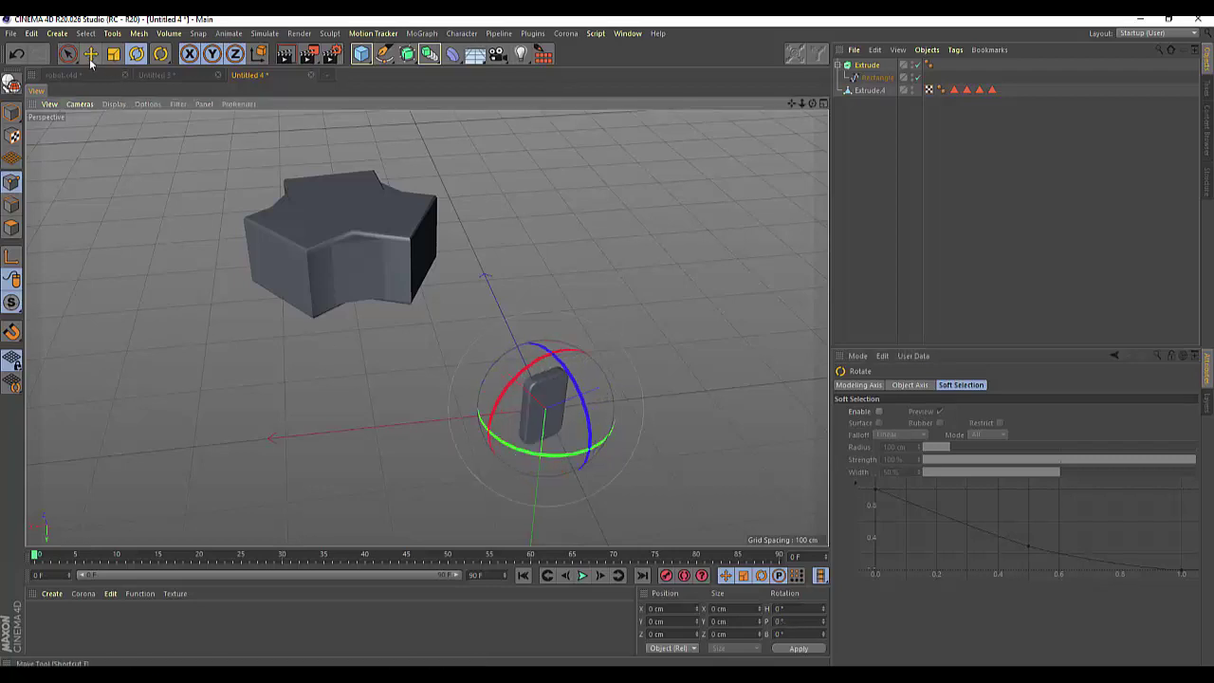
{"action": "left_click", "coordinate": [90, 54]}
{"action": "left_click_drag", "start_coordinate": [487, 348], "coordinate": [476, 268]}
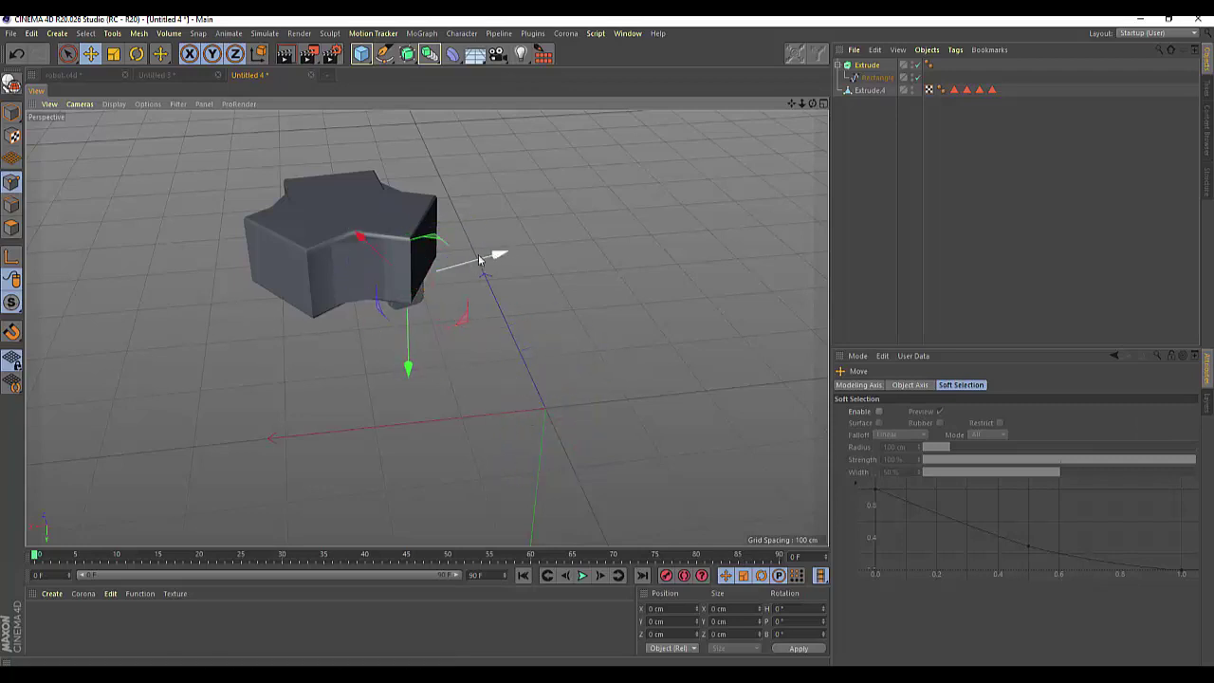
{"action": "left_click_drag", "start_coordinate": [407, 365], "coordinate": [375, 429]}
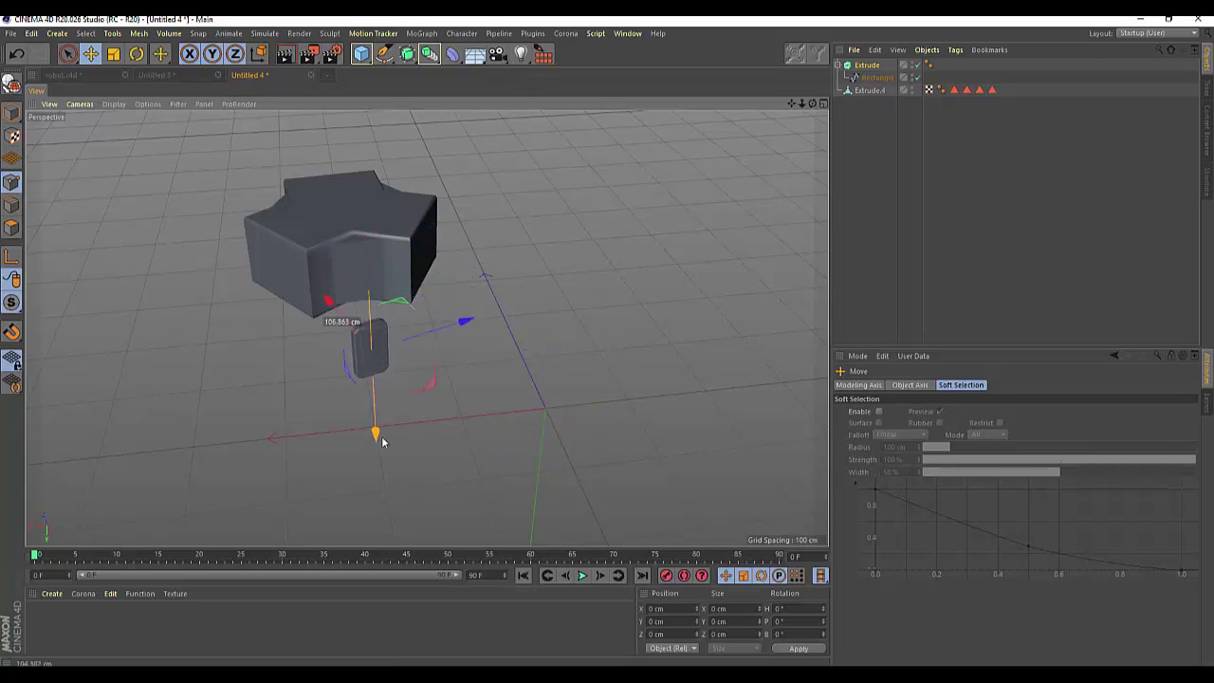
- In four views, align the slab to the star's height and against its arm face
{"action": "left_click", "coordinate": [822, 105]}
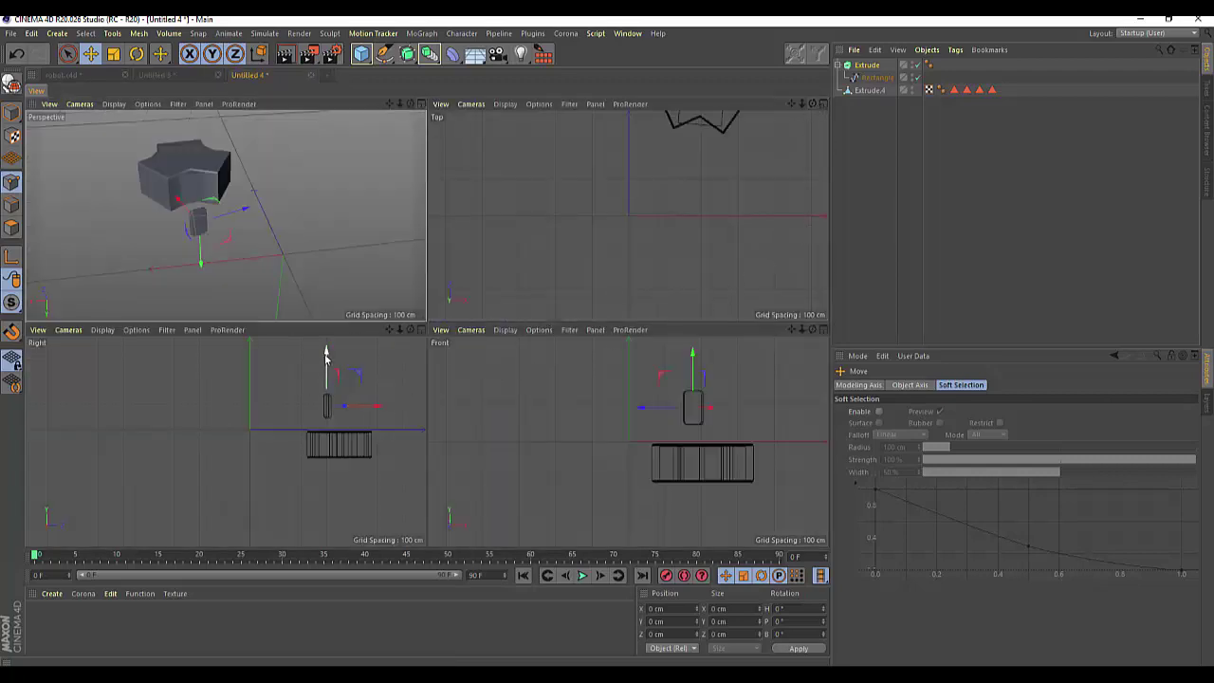
{"action": "left_click_drag", "start_coordinate": [326, 355], "coordinate": [322, 394]}
{"action": "left_click_drag", "start_coordinate": [379, 450], "coordinate": [374, 451]}
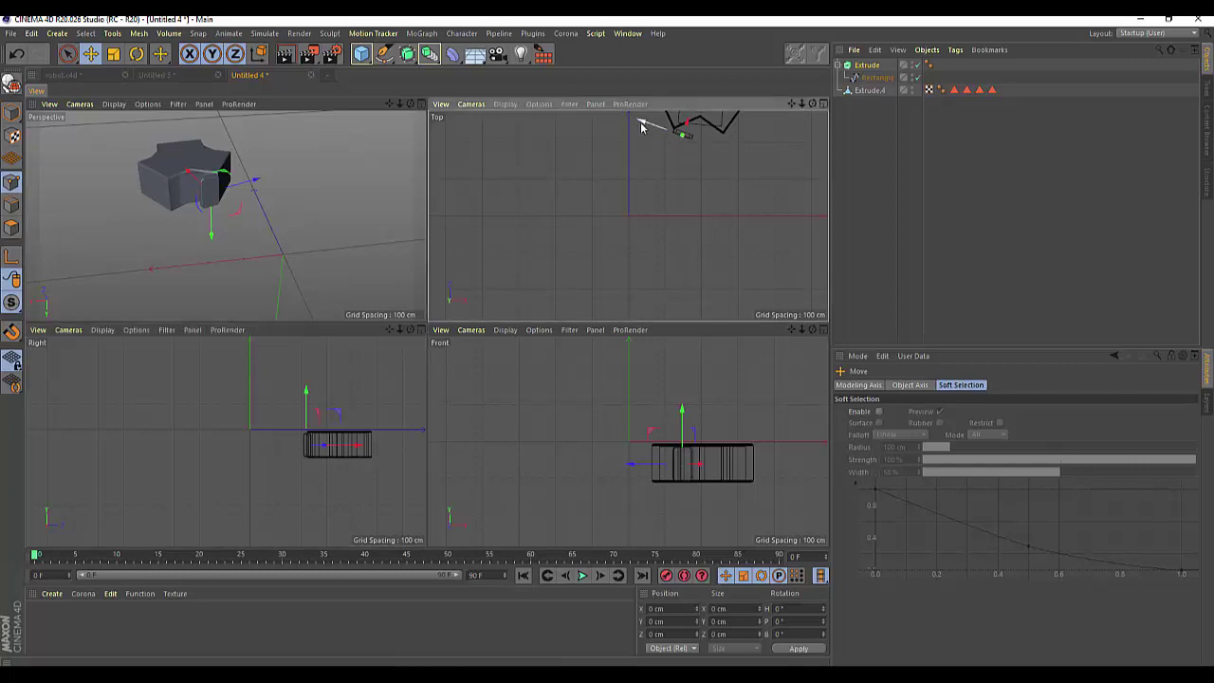
{"action": "left_click_drag", "start_coordinate": [644, 131], "coordinate": [657, 138]}
- In the maximized Top view, move the slab along Y and X until it sits flush against the star's face
{"action": "left_click", "coordinate": [824, 105]}
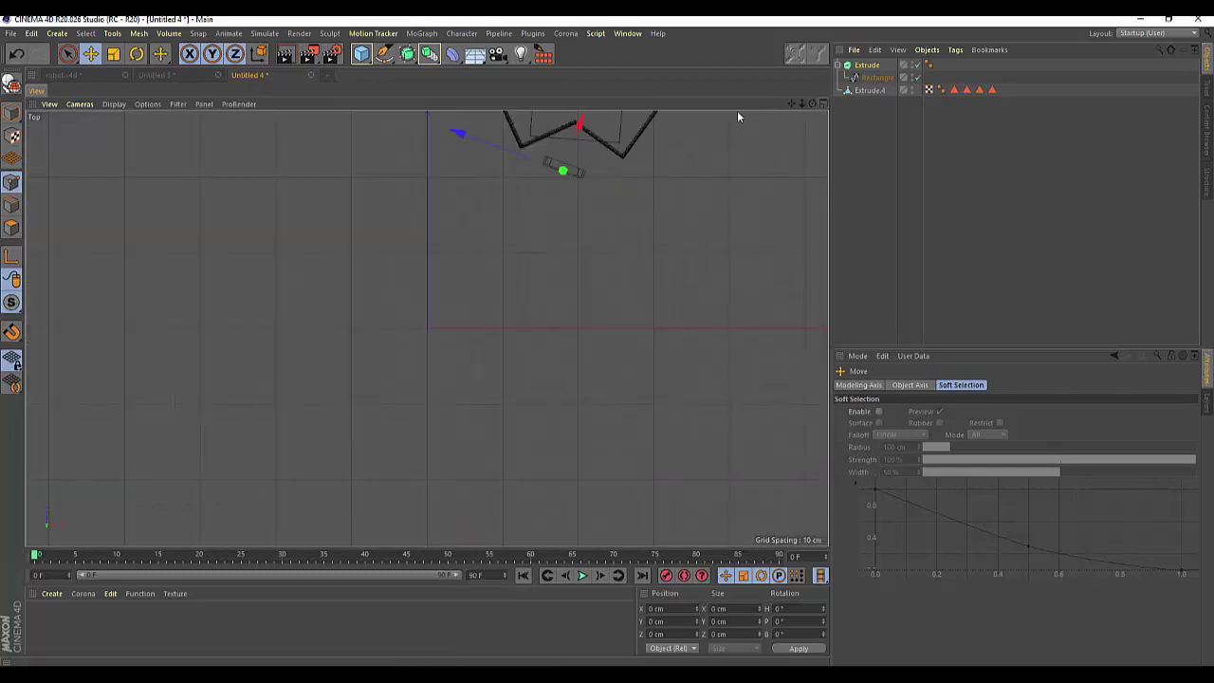
{"action": "left_click_drag", "start_coordinate": [790, 107], "coordinate": [656, 305]}
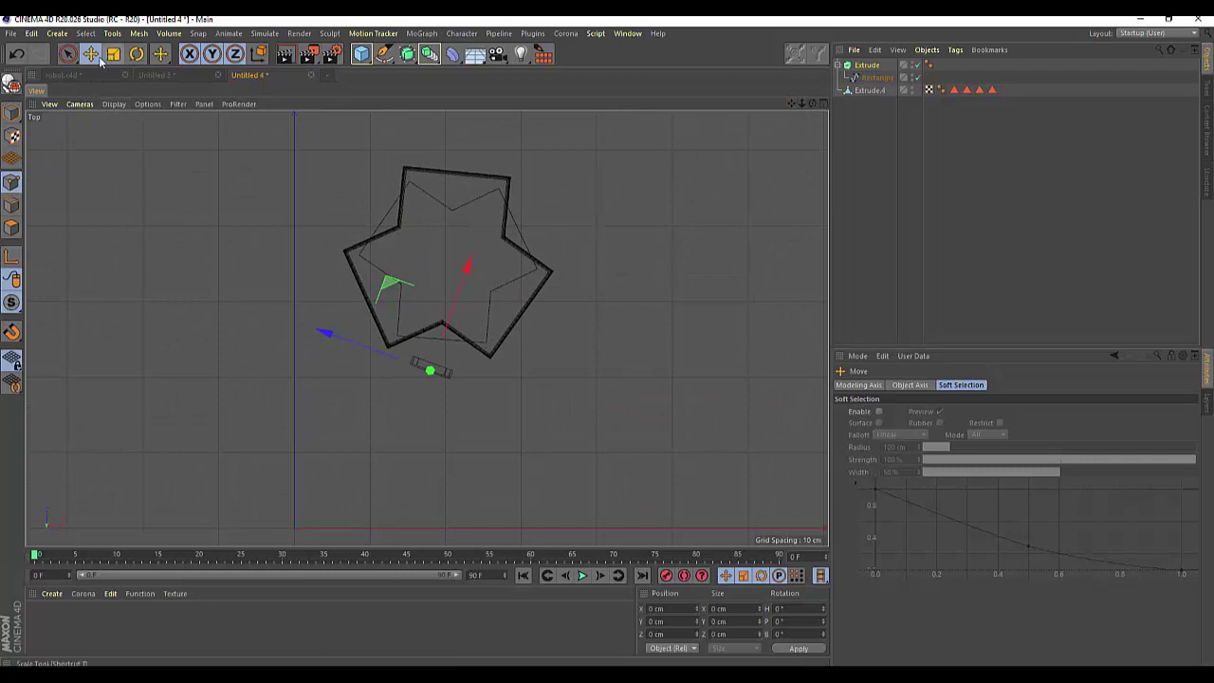
{"action": "left_click", "coordinate": [137, 54]}
{"action": "left_click_drag", "start_coordinate": [479, 420], "coordinate": [493, 408]}
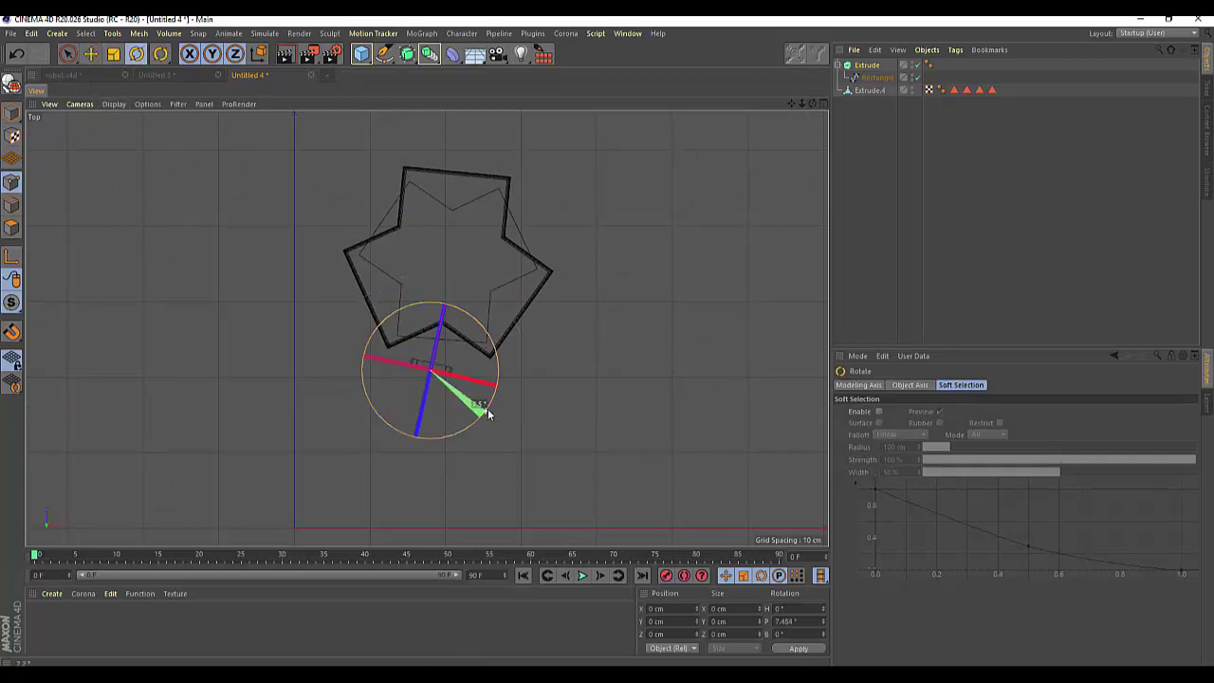
{"action": "key", "text": "ctrl+z"}
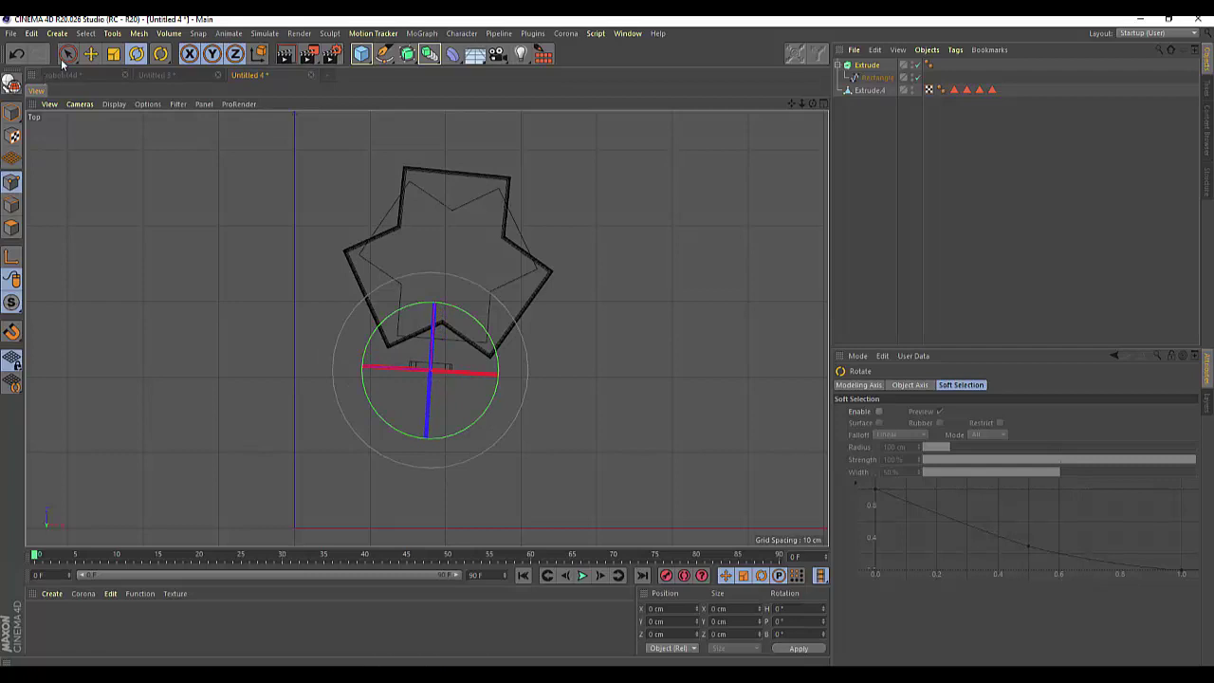
{"action": "left_click", "coordinate": [67, 54]}
{"action": "left_click_drag", "start_coordinate": [424, 269], "coordinate": [447, 244]}
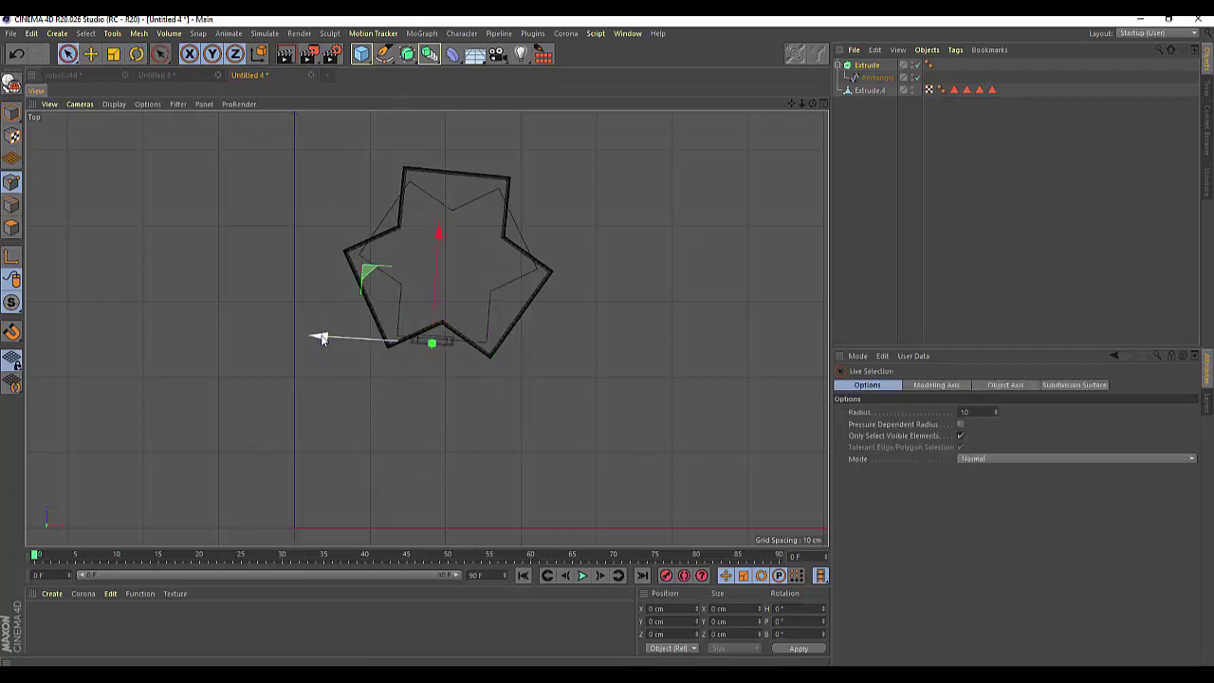
{"action": "left_click_drag", "start_coordinate": [320, 338], "coordinate": [327, 340]}
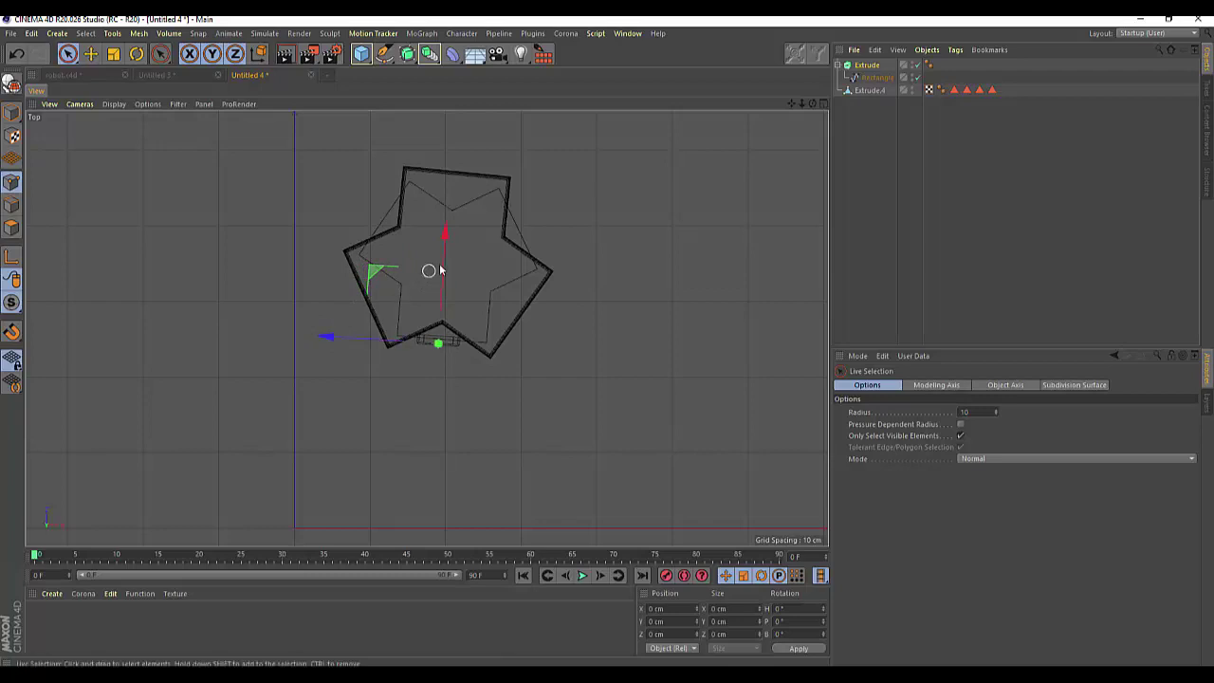
{"action": "left_click_drag", "start_coordinate": [447, 236], "coordinate": [450, 243]}
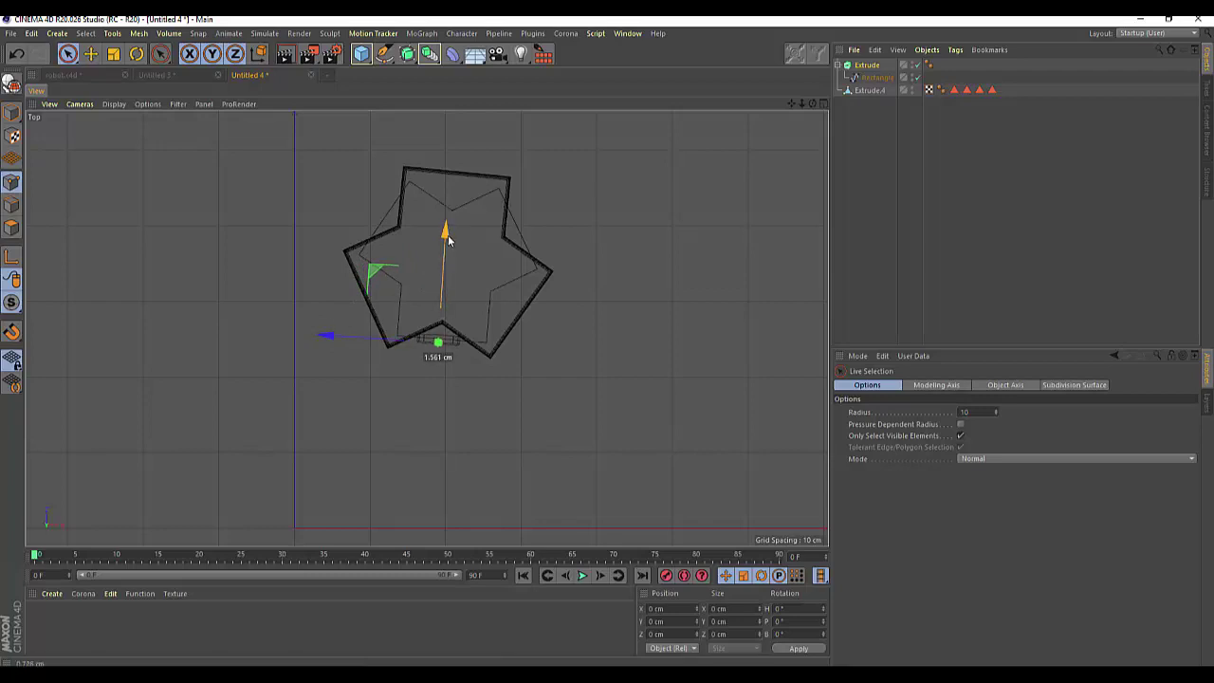
- Check the slab's fit in a zoomed-in Perspective view and select the Rectangle spline
{"action": "left_click", "coordinate": [821, 103]}
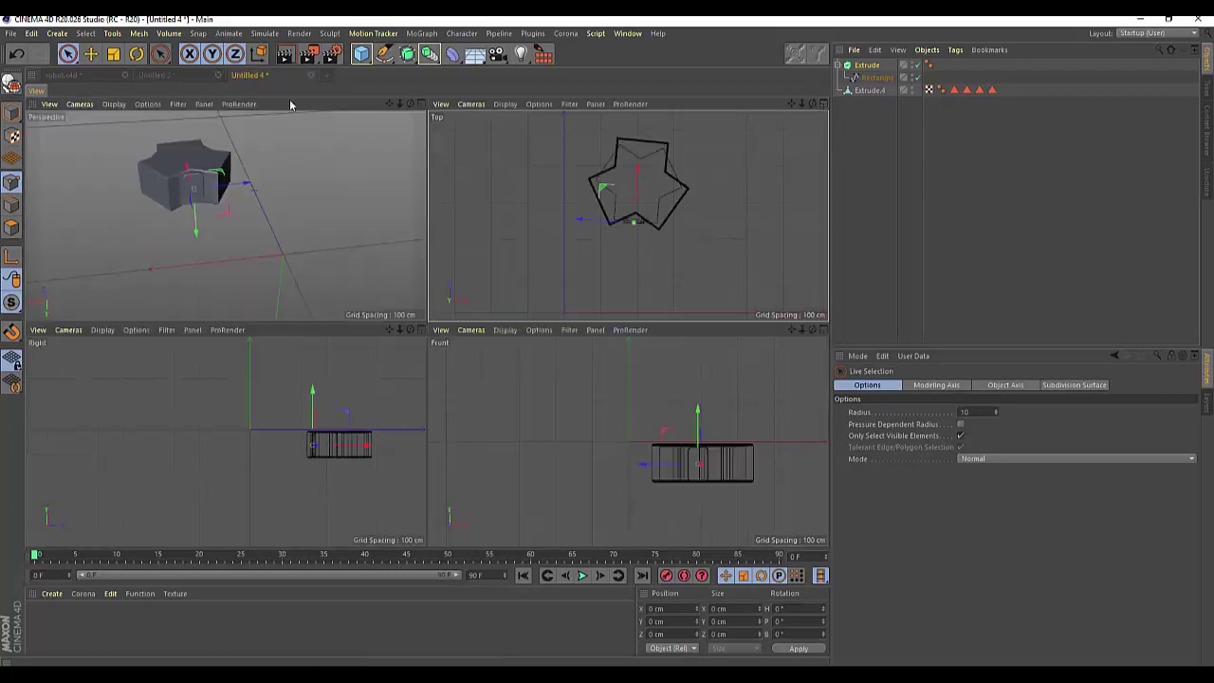
{"action": "left_click", "coordinate": [421, 103]}
{"action": "scroll", "coordinate": [377, 347], "scroll_direction": "up", "scroll_amount": 2}
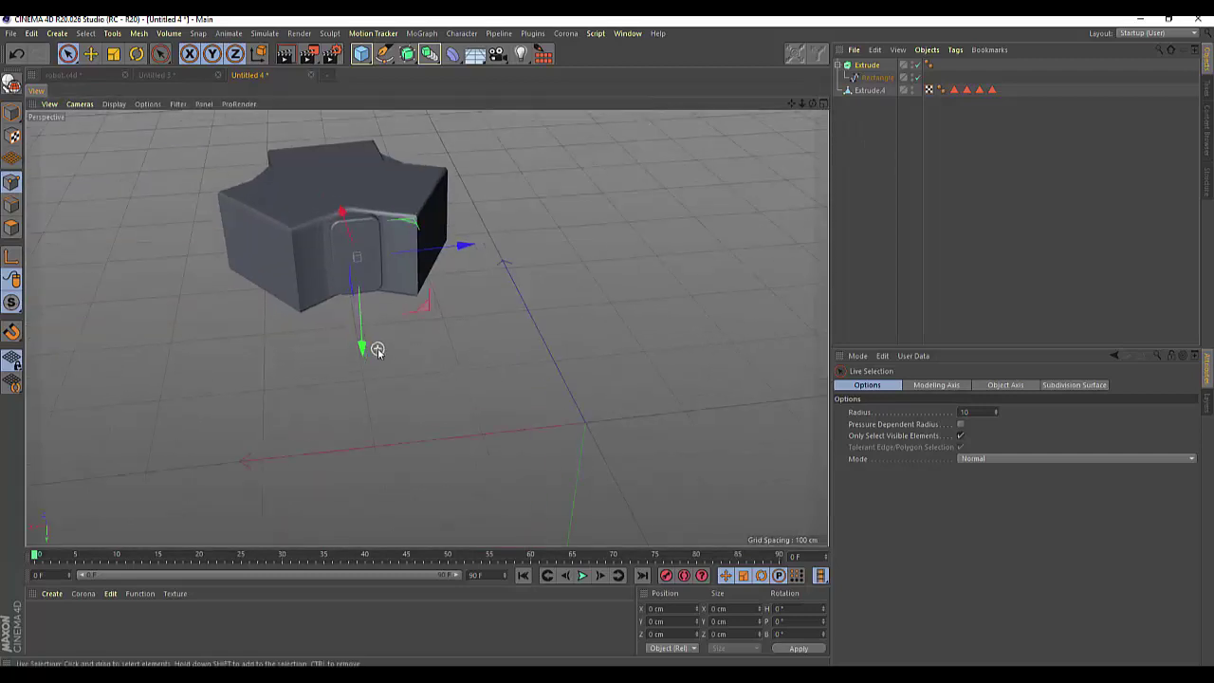
{"action": "scroll", "coordinate": [374, 349], "scroll_direction": "up", "scroll_amount": 2}
{"action": "key", "text": "t"}
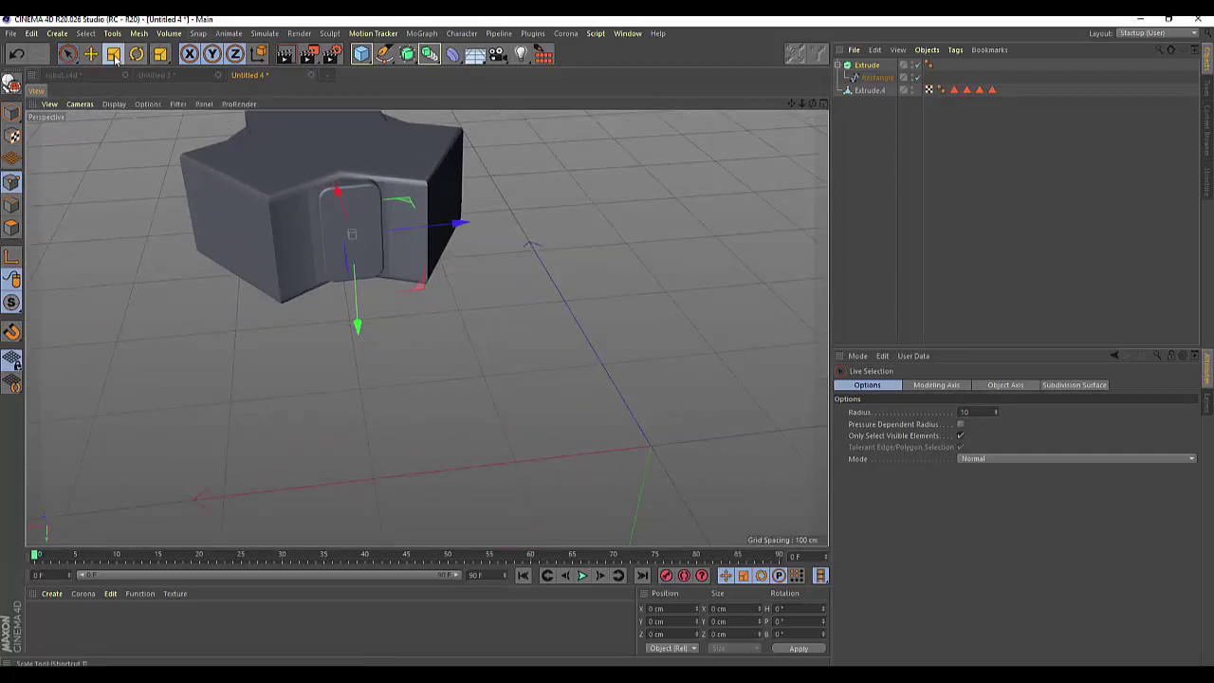
{"action": "left_click", "coordinate": [870, 77]}
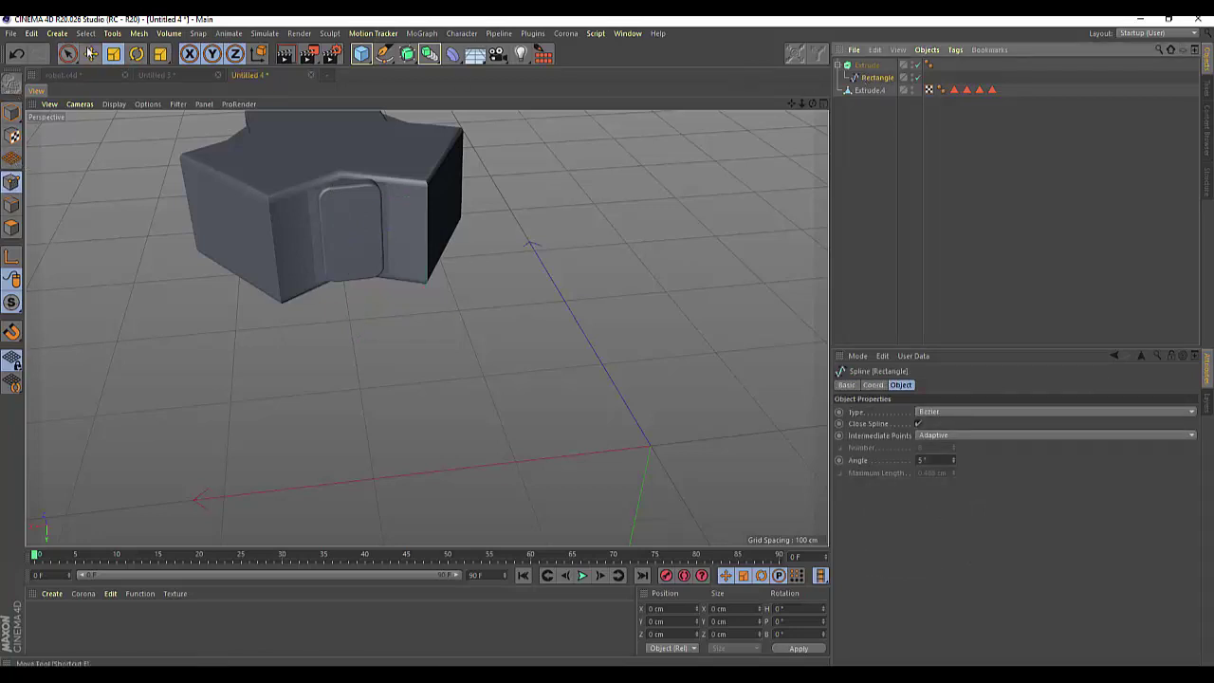
- Move the Rectangle spline's top points down and its right-edge points sideways to shrink the panel
{"action": "left_click", "coordinate": [920, 68]}
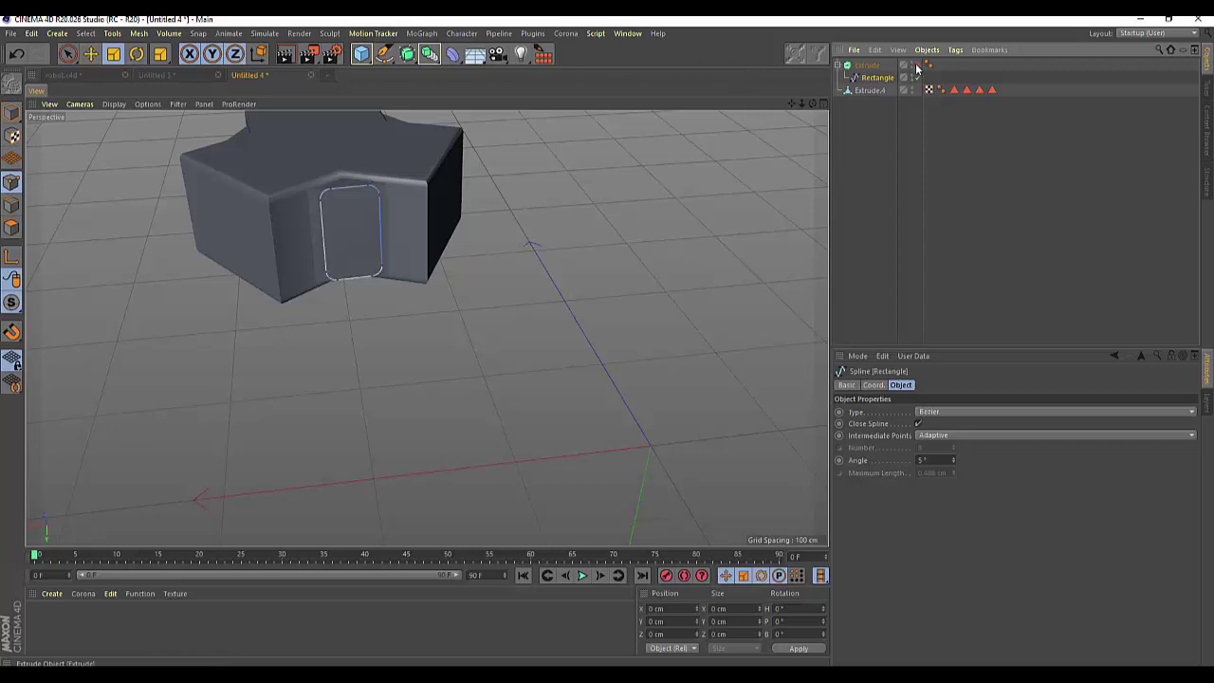
{"action": "left_click_drag", "start_coordinate": [68, 57], "coordinate": [114, 69]}
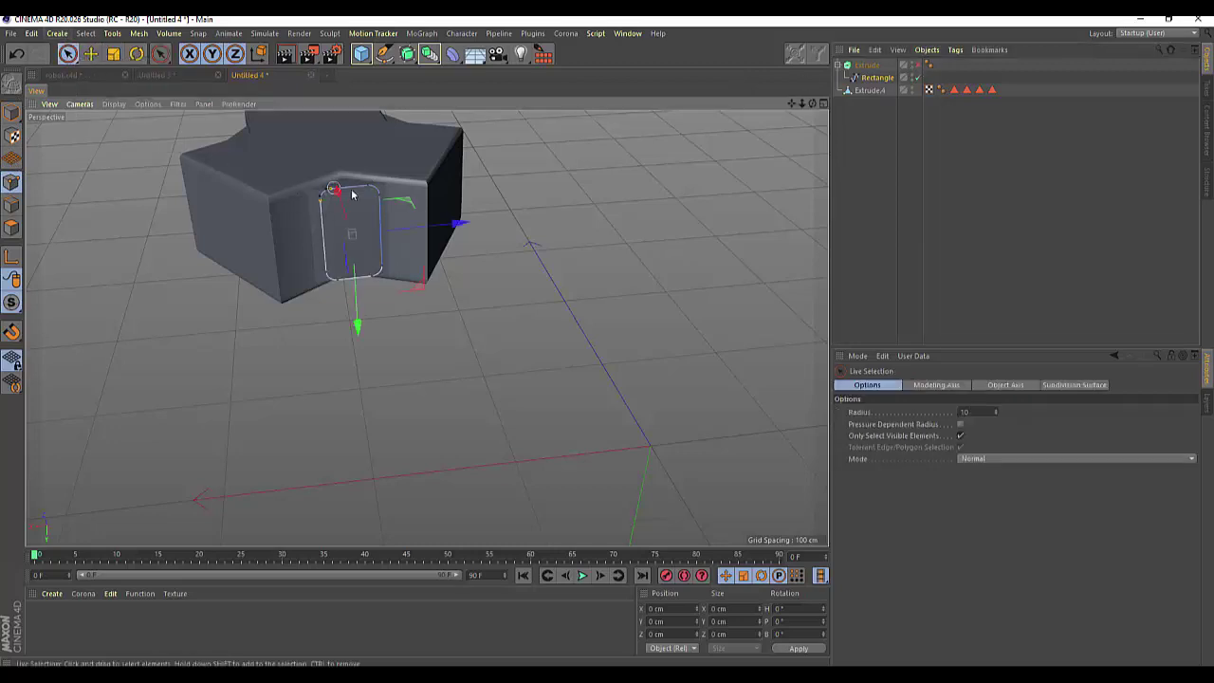
{"action": "mouse_move", "coordinate": [332, 188]}
{"action": "left_mouse_down"}
{"action": "mouse_move", "coordinate": [381, 188]}
{"action": "mouse_move", "coordinate": [355, 287]}
{"action": "mouse_move", "coordinate": [373, 271]}
{"action": "left_mouse_up"}
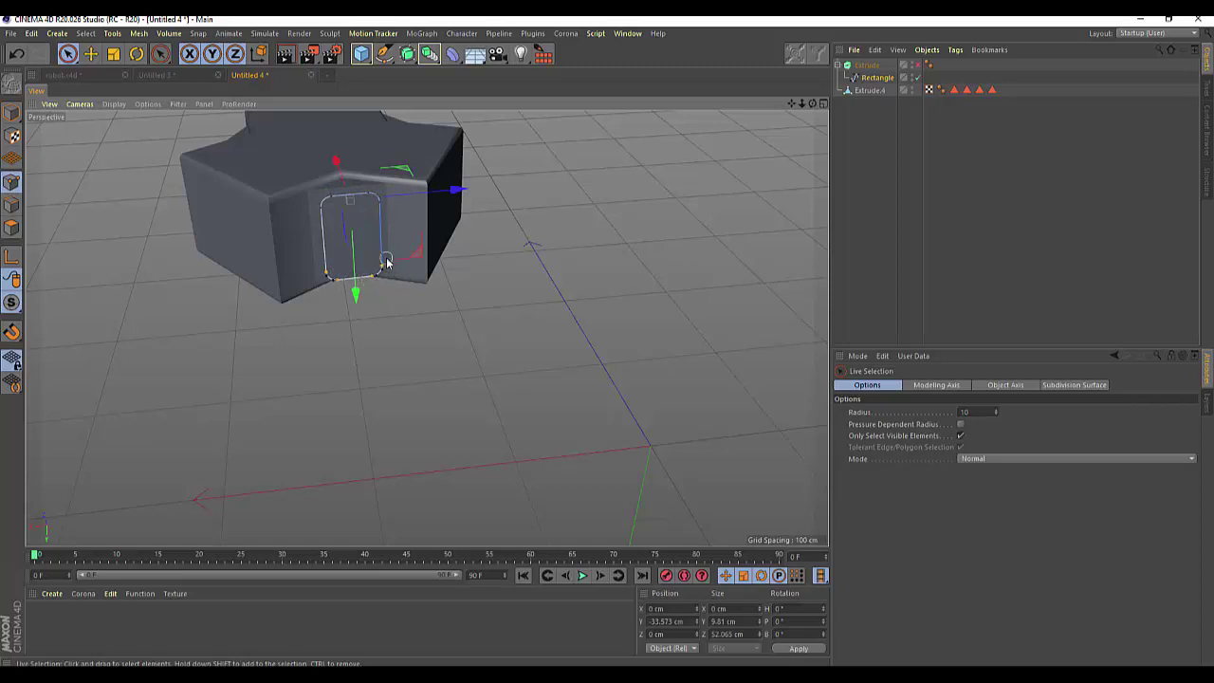
{"action": "left_click_drag", "start_coordinate": [360, 358], "coordinate": [360, 357]}
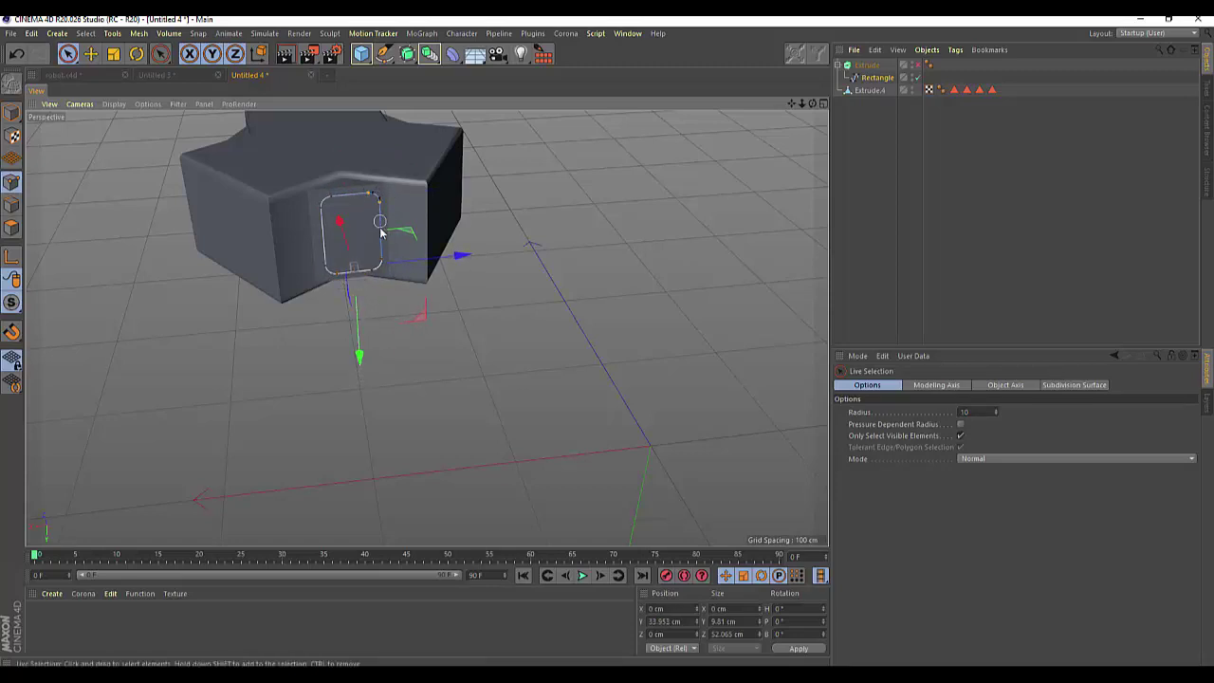
{"action": "left_click", "coordinate": [374, 272]}
{"action": "left_click_drag", "start_coordinate": [481, 222], "coordinate": [479, 224]}
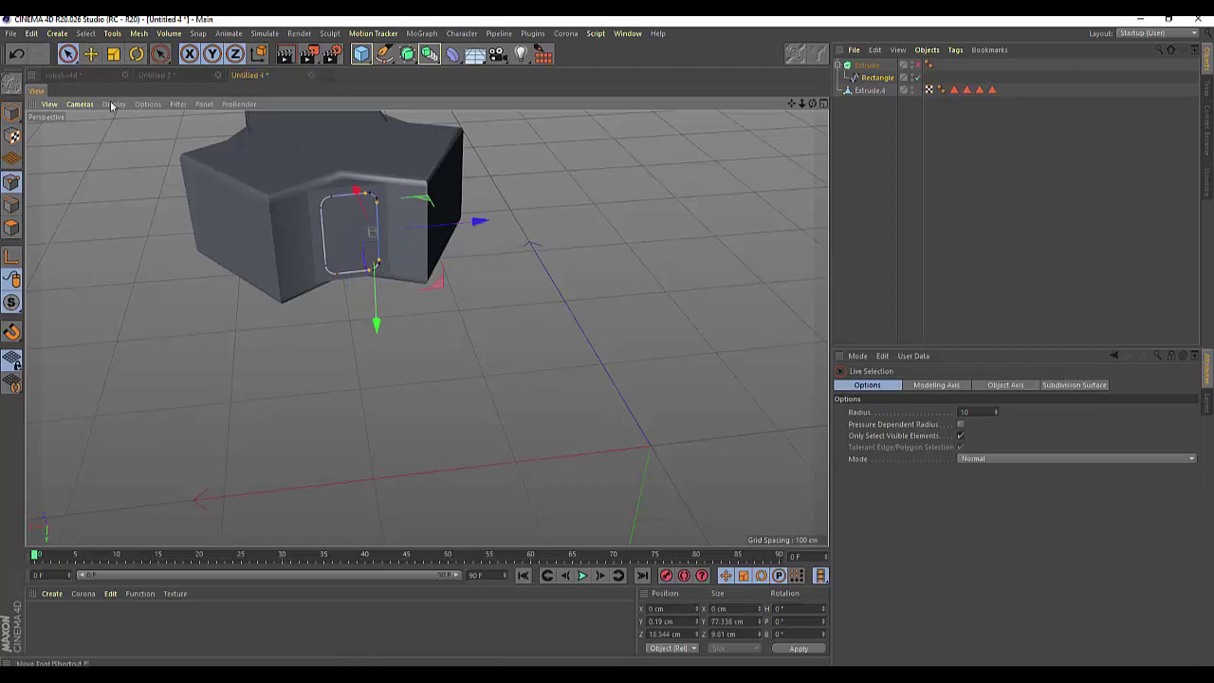
{"action": "left_click", "coordinate": [840, 111]}
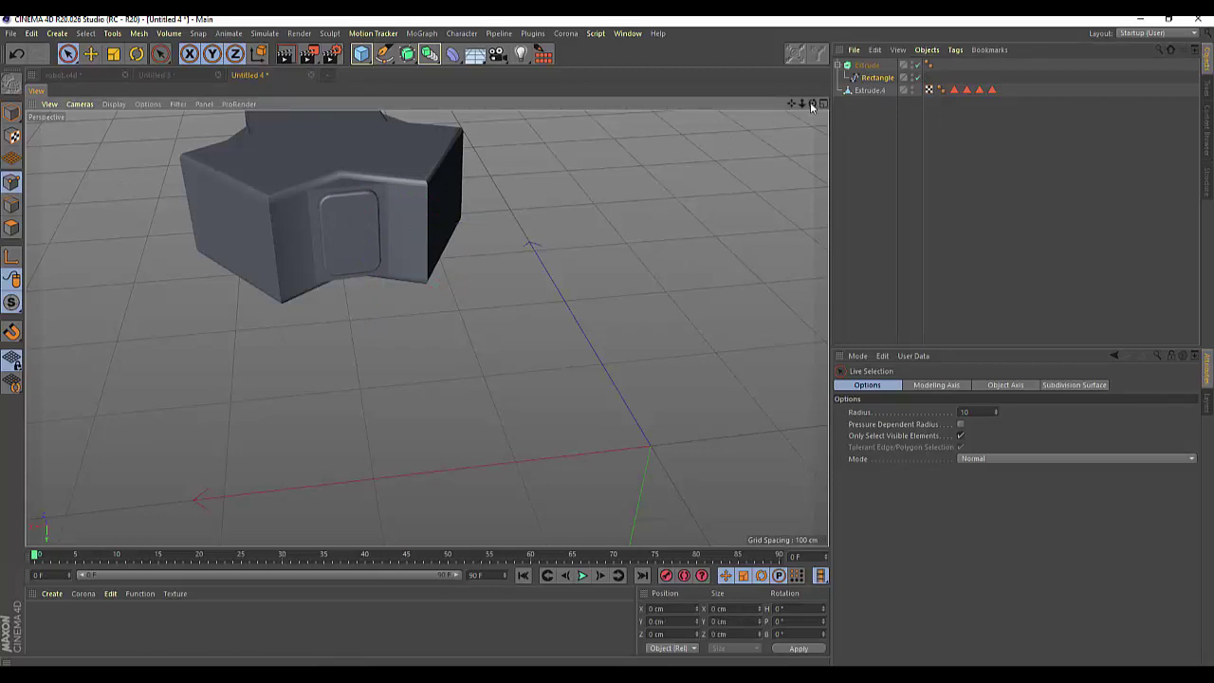
{"action": "left_click_drag", "start_coordinate": [812, 102], "coordinate": [812, 107]}
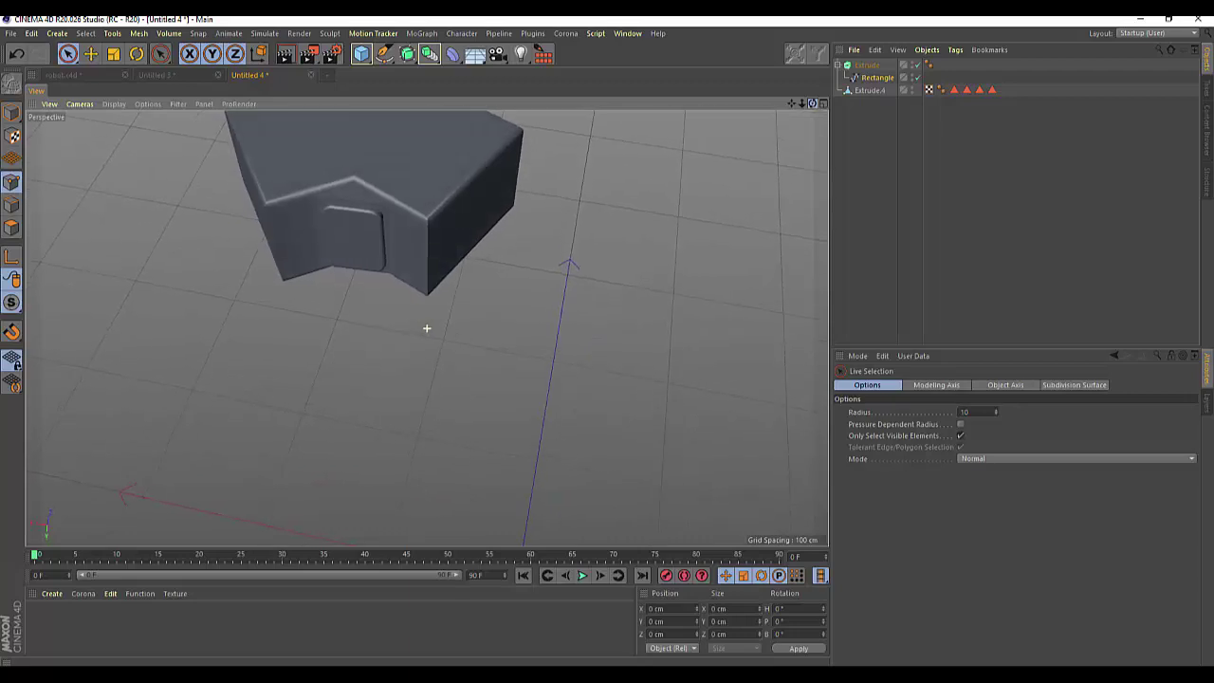
- Orbit the Perspective view to look down on the star and its reshaped inset panel
{"action": "left_click_drag", "start_coordinate": [812, 107], "coordinate": [812, 106]}
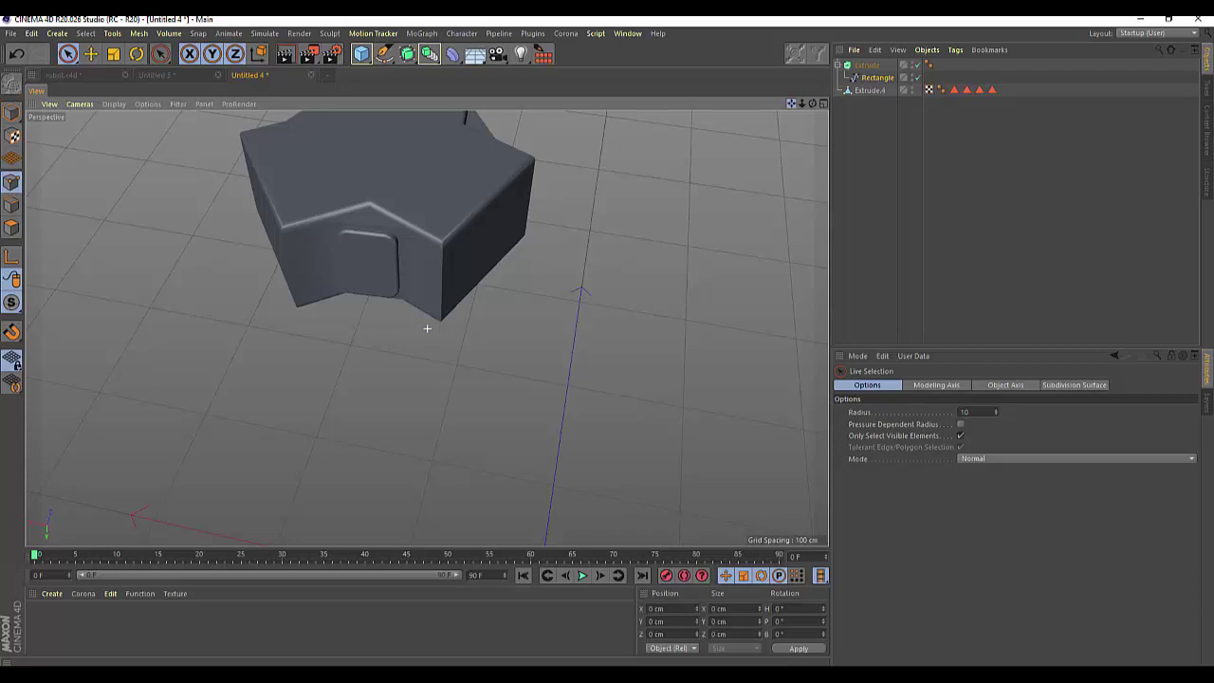
{"action": "left_click_drag", "start_coordinate": [812, 106], "coordinate": [778, 103]}
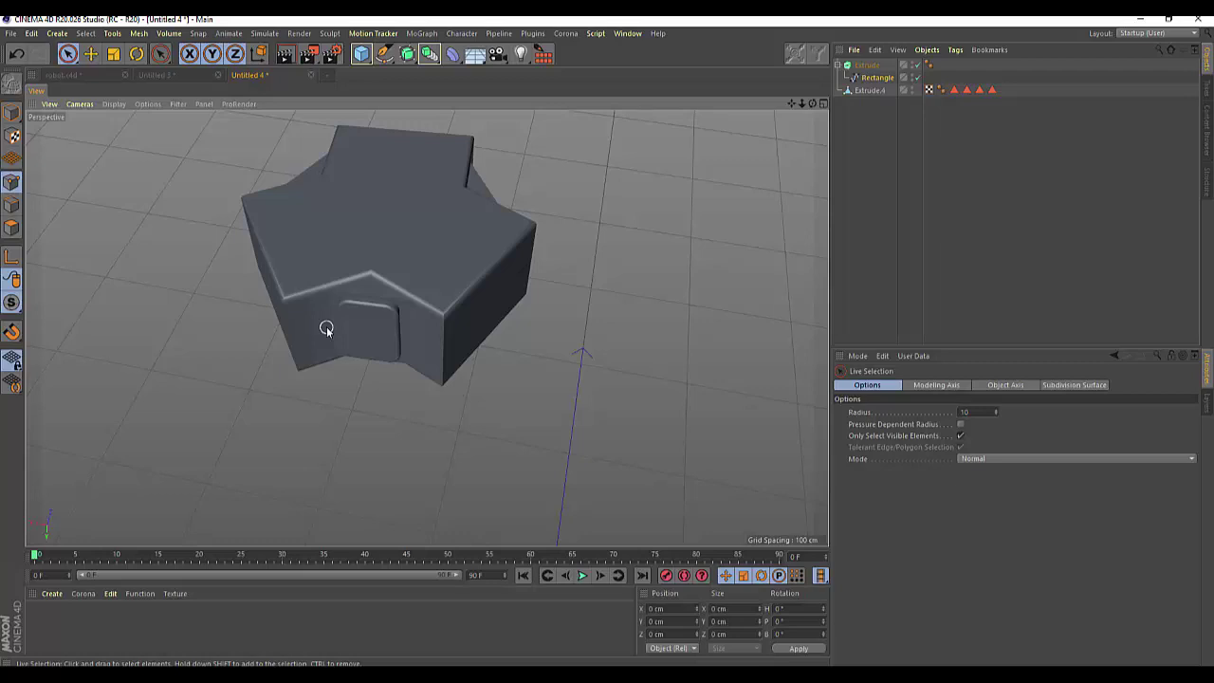
- With Extrude selected, maximise and zoom into the Front view, then bring up the Spline palette
{"action": "left_click", "coordinate": [865, 65]}
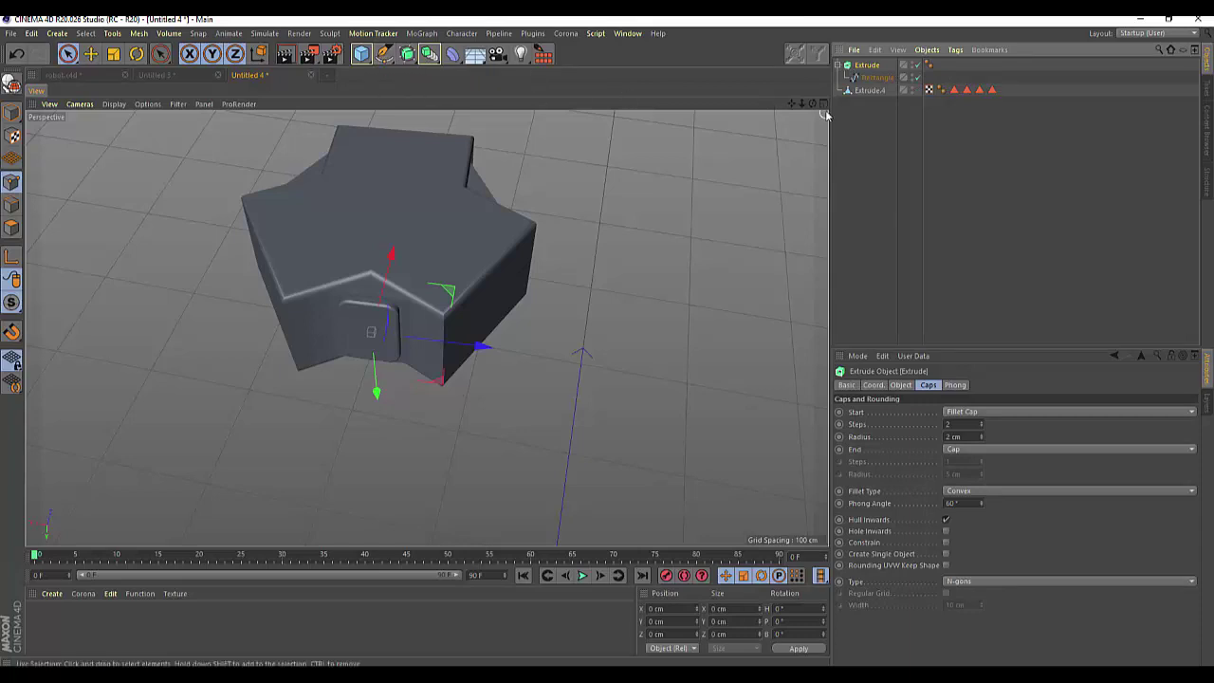
{"action": "middle_click", "coordinate": [785, 156]}
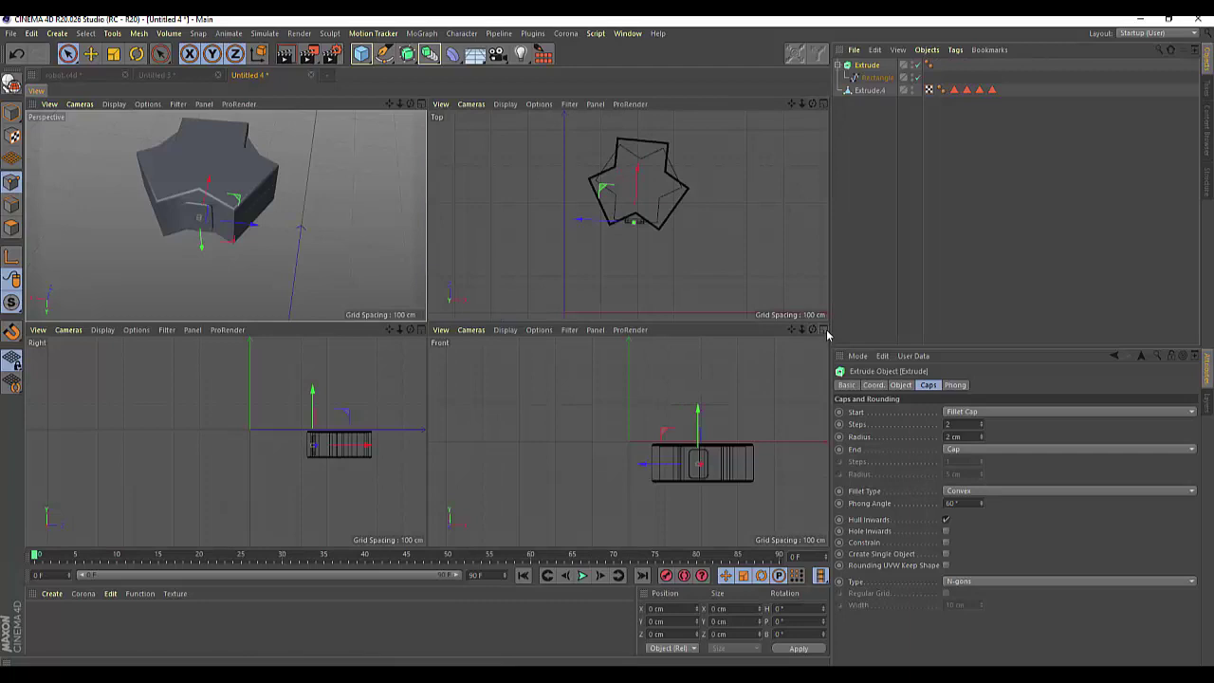
{"action": "middle_click", "coordinate": [791, 327]}
{"action": "scroll", "coordinate": [656, 432], "scroll_direction": "up", "scroll_amount": 3}
{"action": "scroll", "coordinate": [611, 401], "scroll_direction": "up", "scroll_amount": 3}
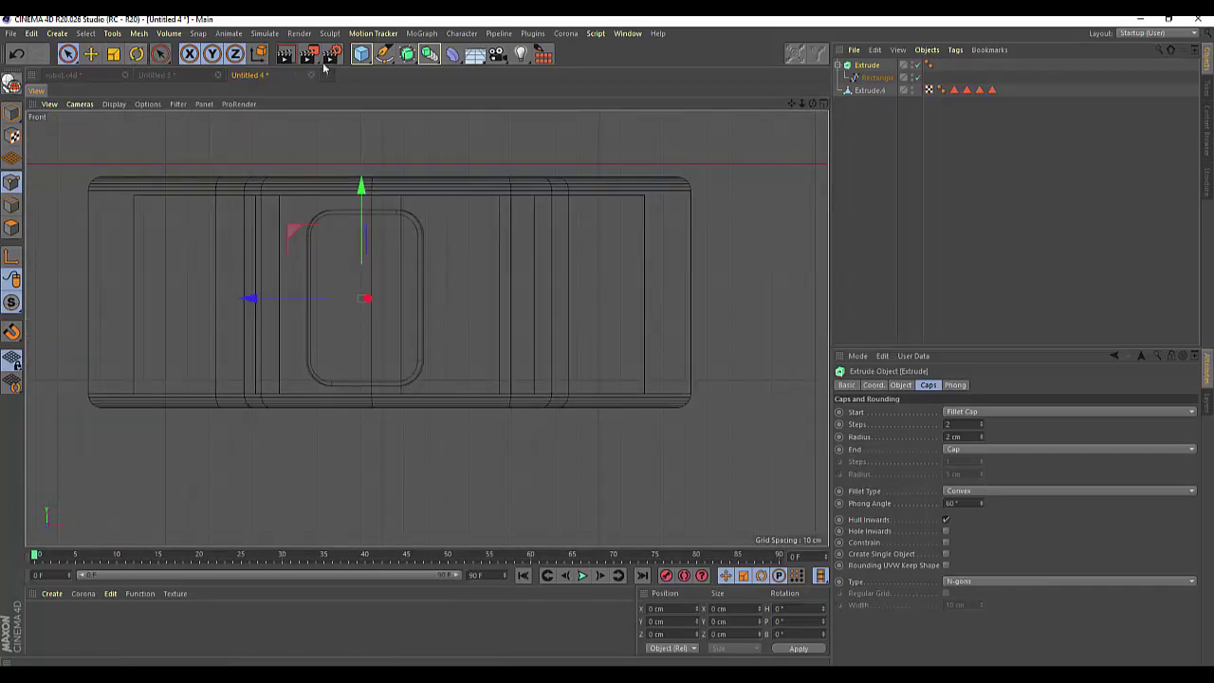
{"action": "left_click", "coordinate": [362, 54]}
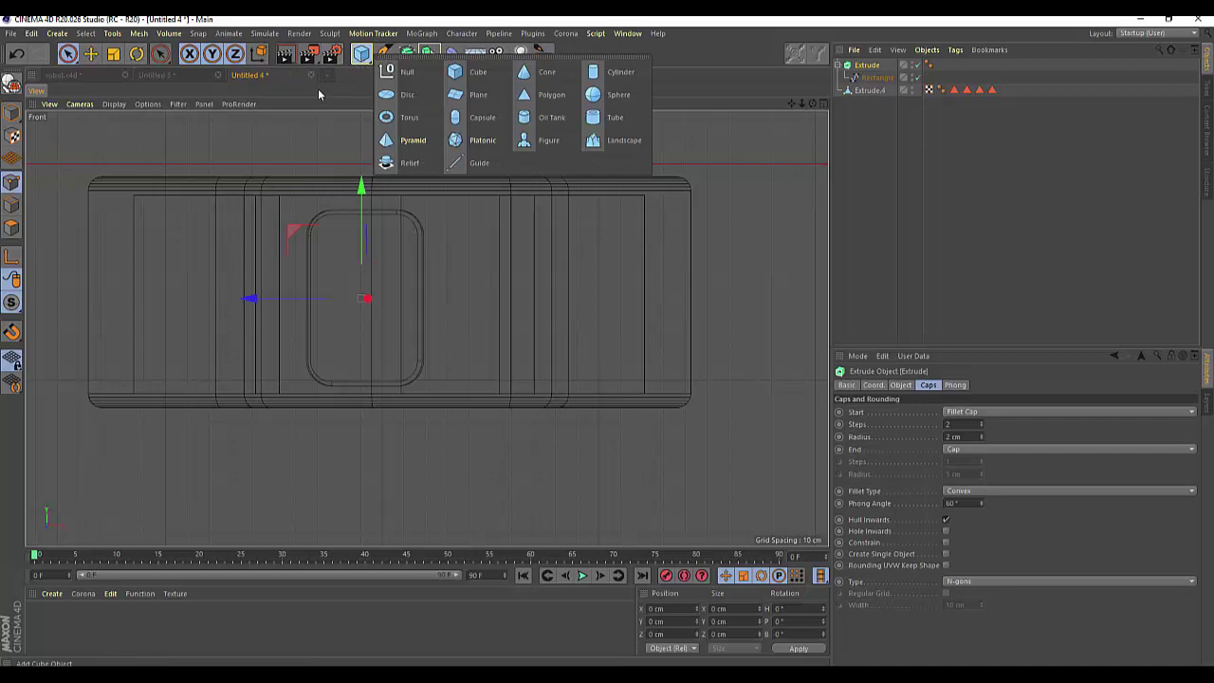
{"action": "left_click", "coordinate": [384, 54]}
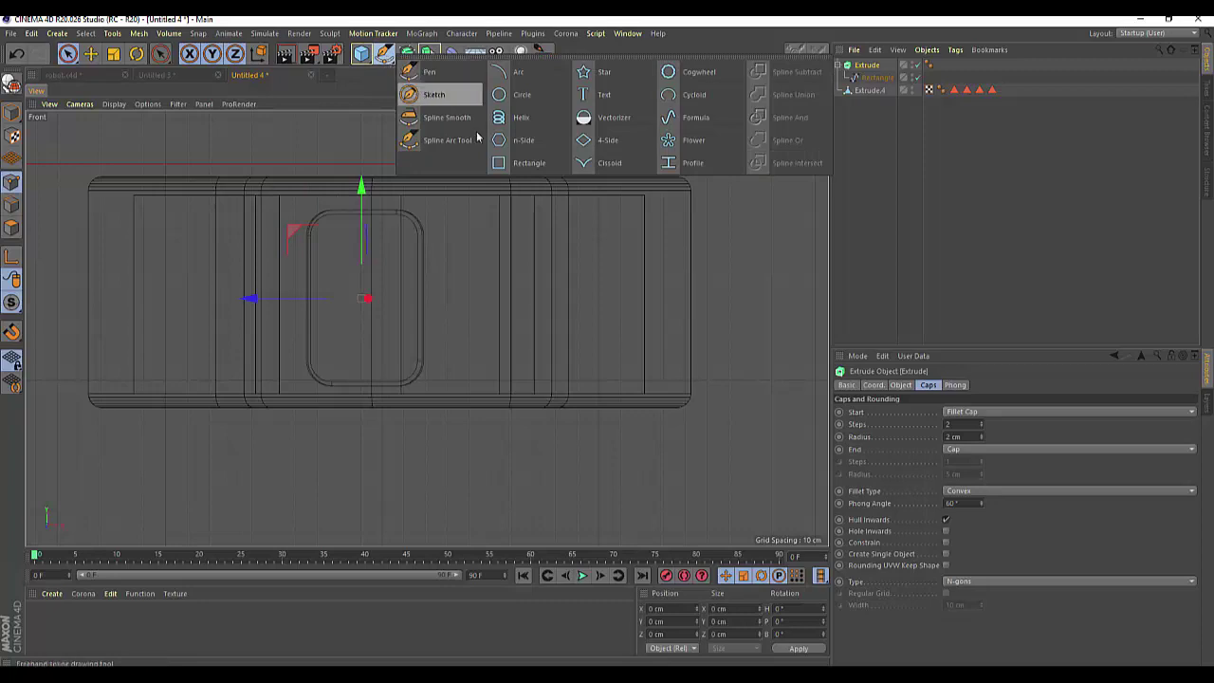
- Add a Rectangle spline, narrow it to about 49 cm wide, and lower it onto the inset panel
{"action": "left_click", "coordinate": [512, 162]}
{"action": "scroll", "coordinate": [431, 284], "scroll_direction": "down", "scroll_amount": 3}
{"action": "scroll", "coordinate": [431, 284], "scroll_direction": "down", "scroll_amount": 2}
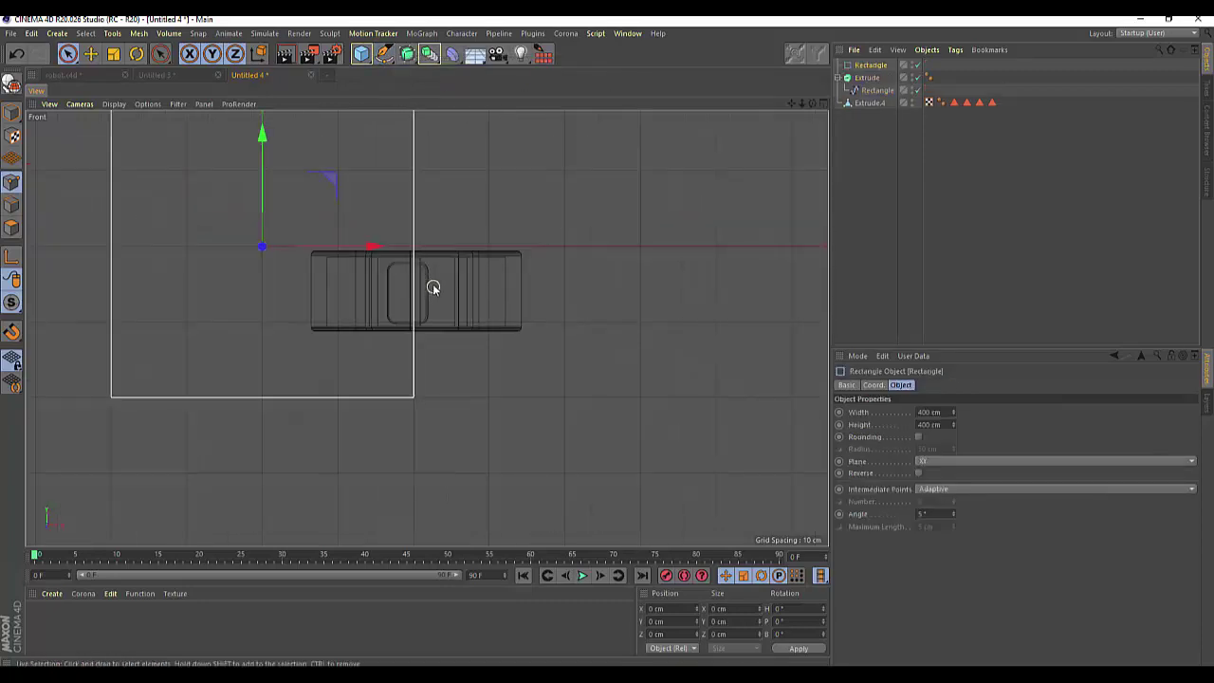
{"action": "left_click_drag", "start_coordinate": [953, 413], "coordinate": [954, 493]}
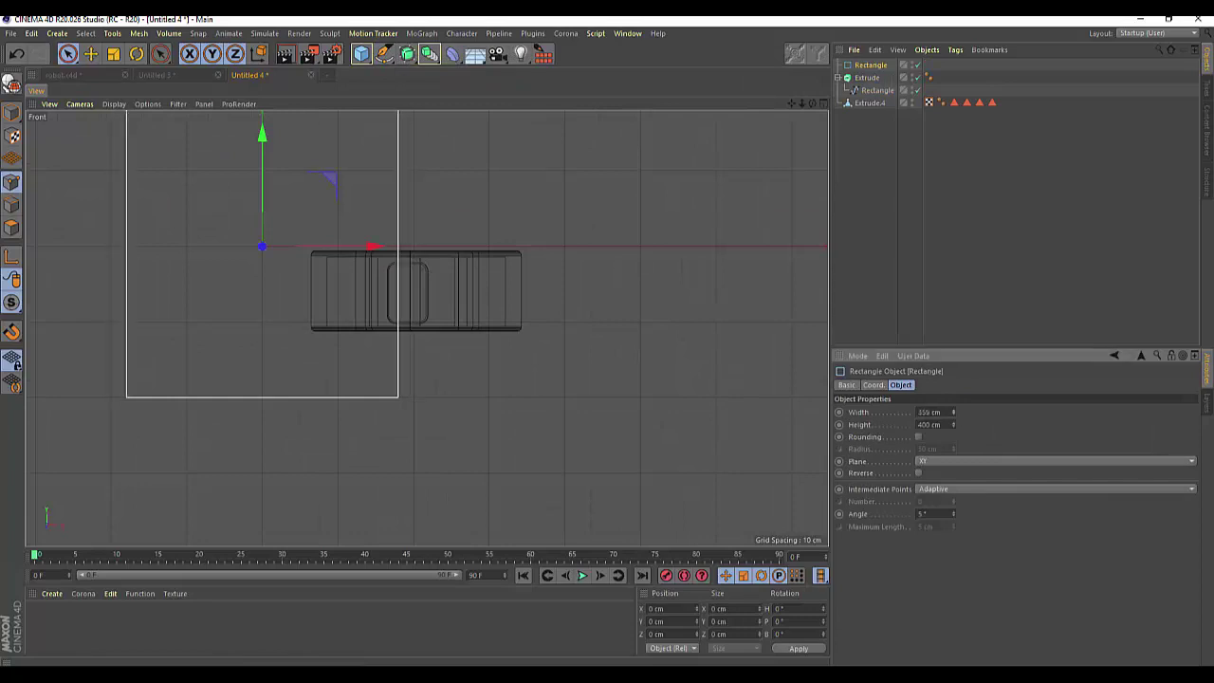
{"action": "left_click_drag", "start_coordinate": [954, 412], "coordinate": [953, 512]}
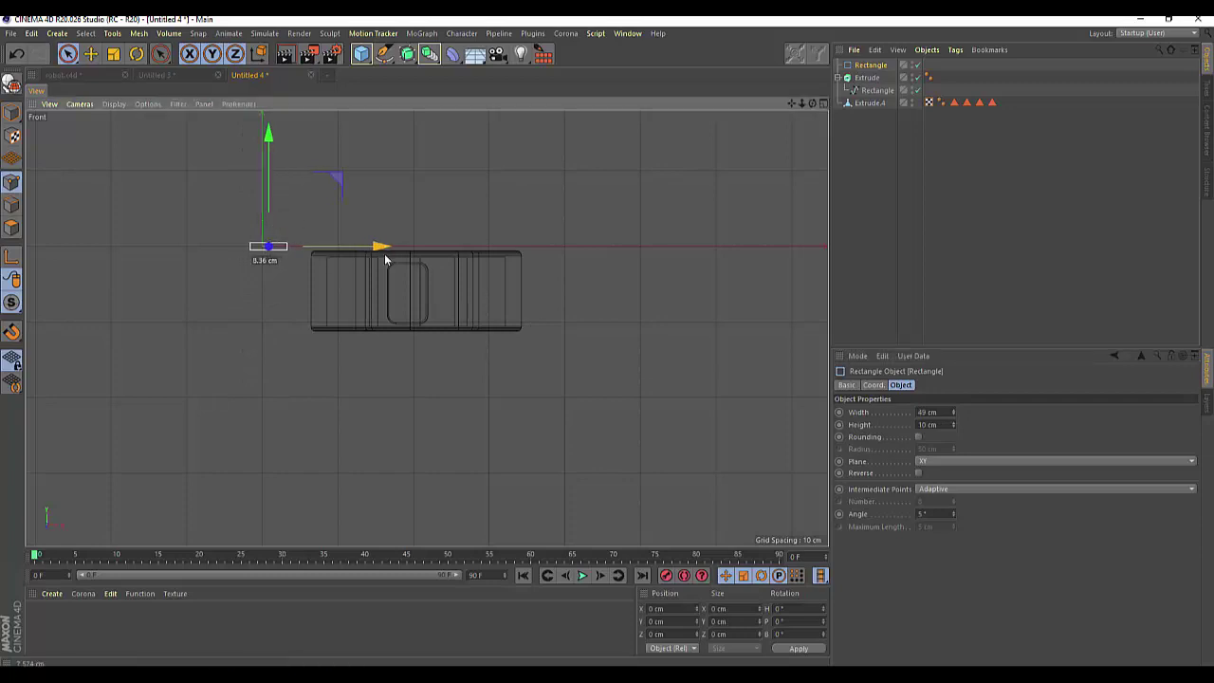
{"action": "left_click_drag", "start_coordinate": [379, 249], "coordinate": [520, 300]}
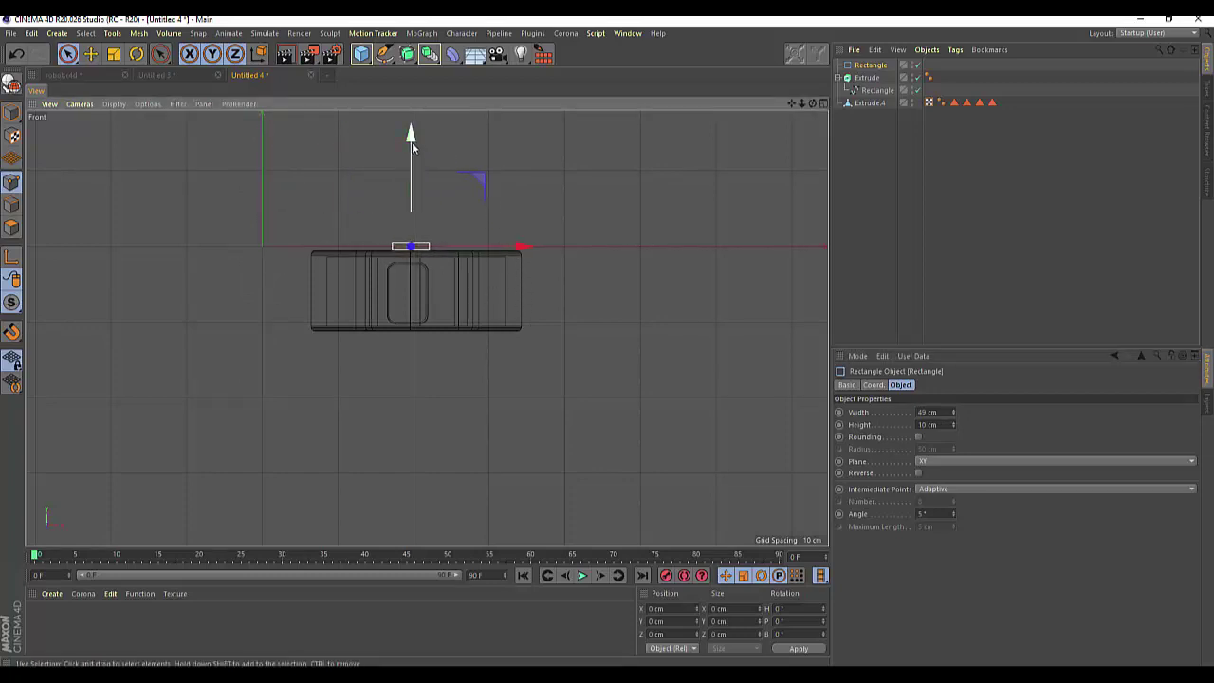
{"action": "left_click_drag", "start_coordinate": [410, 142], "coordinate": [399, 177]}
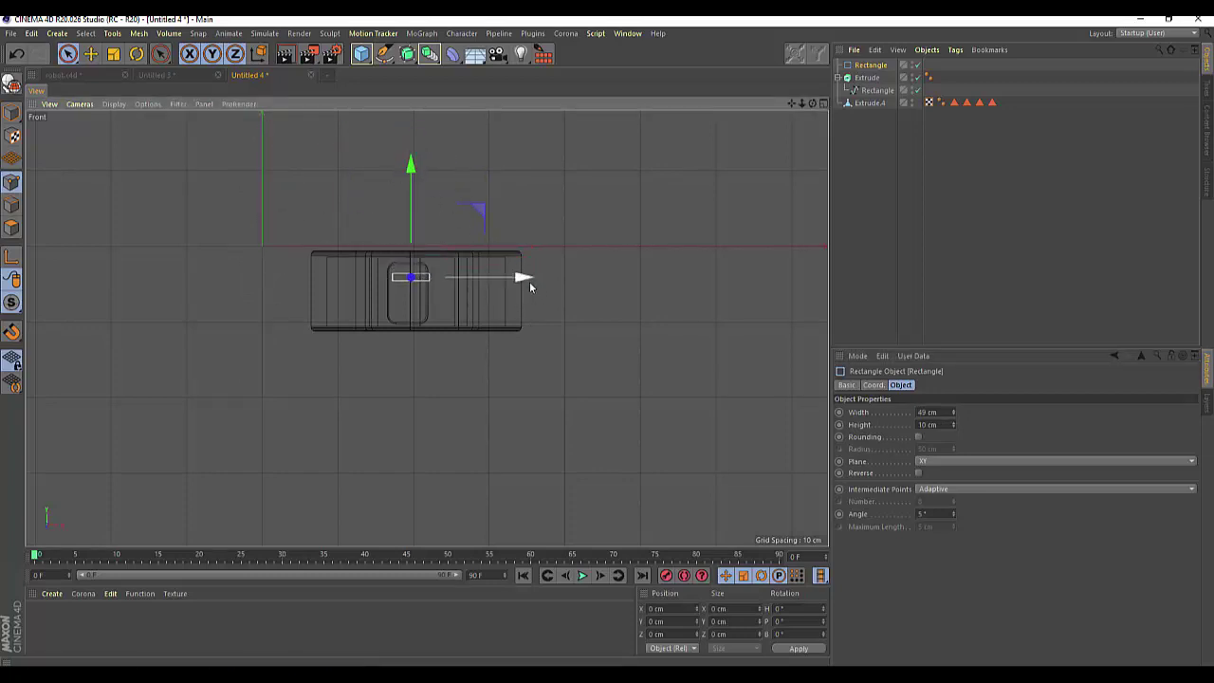
{"action": "left_click_drag", "start_coordinate": [526, 282], "coordinate": [520, 284]}
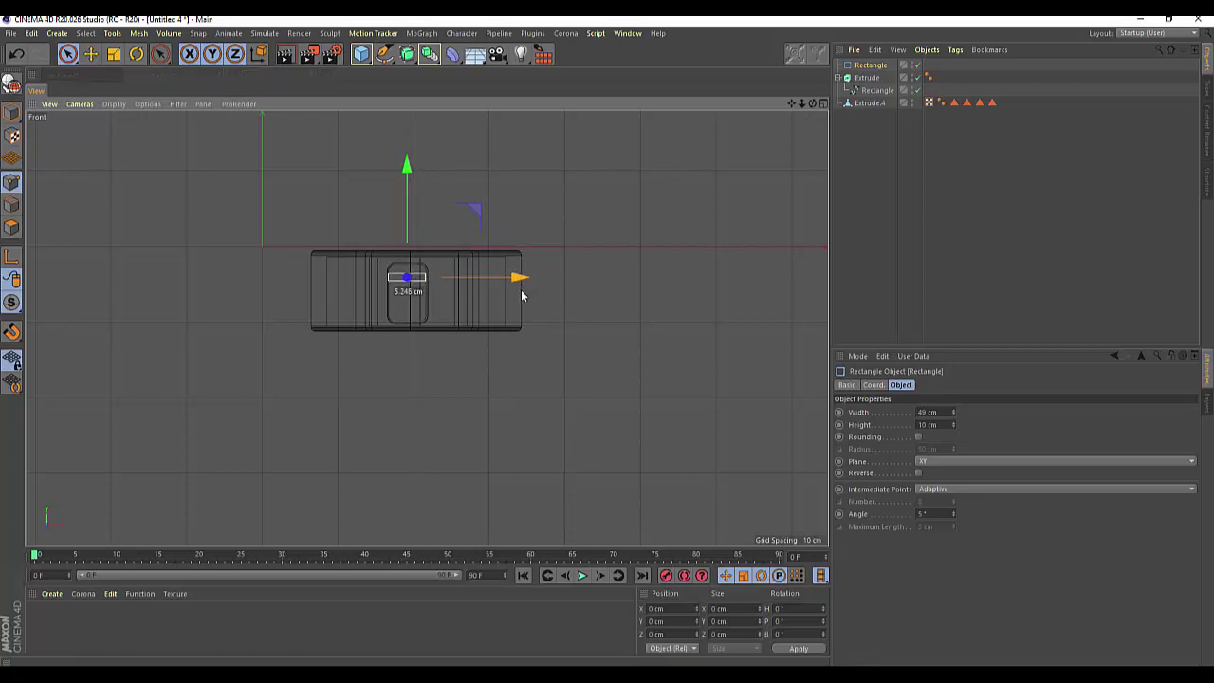
- Narrow the rectangle to 41 × 10 cm, centre it near the panel's top, and make it editable
{"action": "scroll", "coordinate": [351, 262], "scroll_direction": "up", "scroll_amount": 3}
{"action": "scroll", "coordinate": [350, 263], "scroll_direction": "up", "scroll_amount": 3}
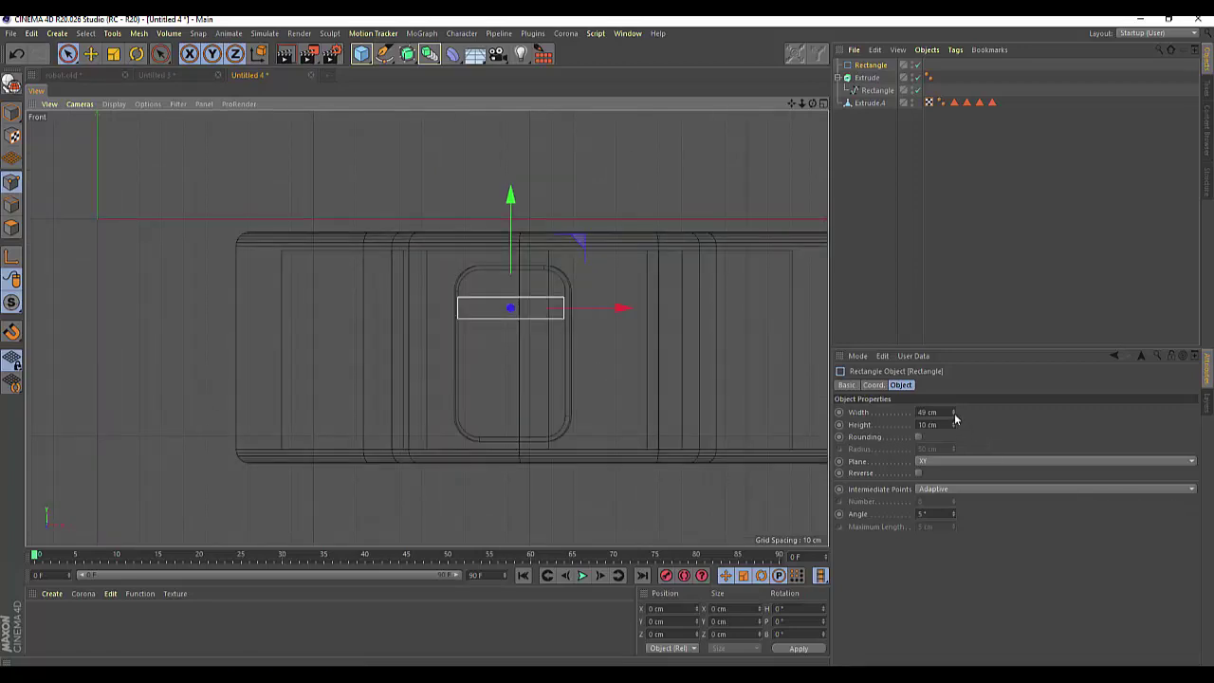
{"action": "left_click_drag", "start_coordinate": [954, 413], "coordinate": [949, 413]}
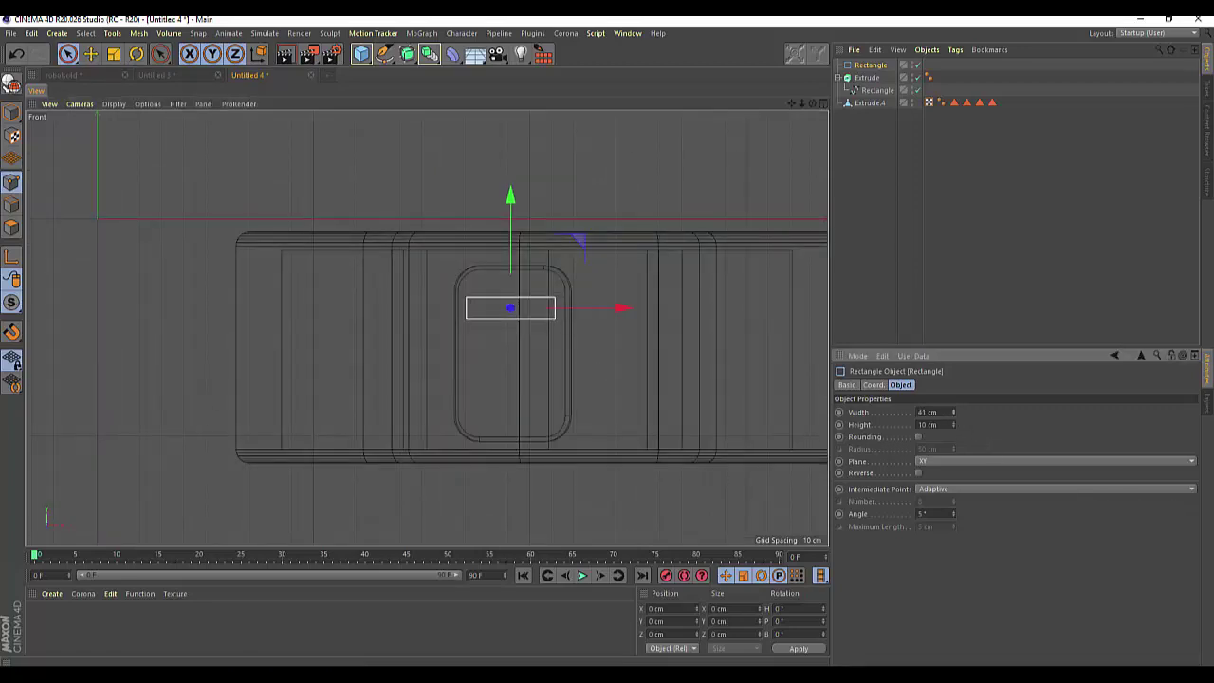
{"action": "left_click_drag", "start_coordinate": [619, 311], "coordinate": [623, 310]}
{"action": "left_click_drag", "start_coordinate": [513, 200], "coordinate": [512, 190]}
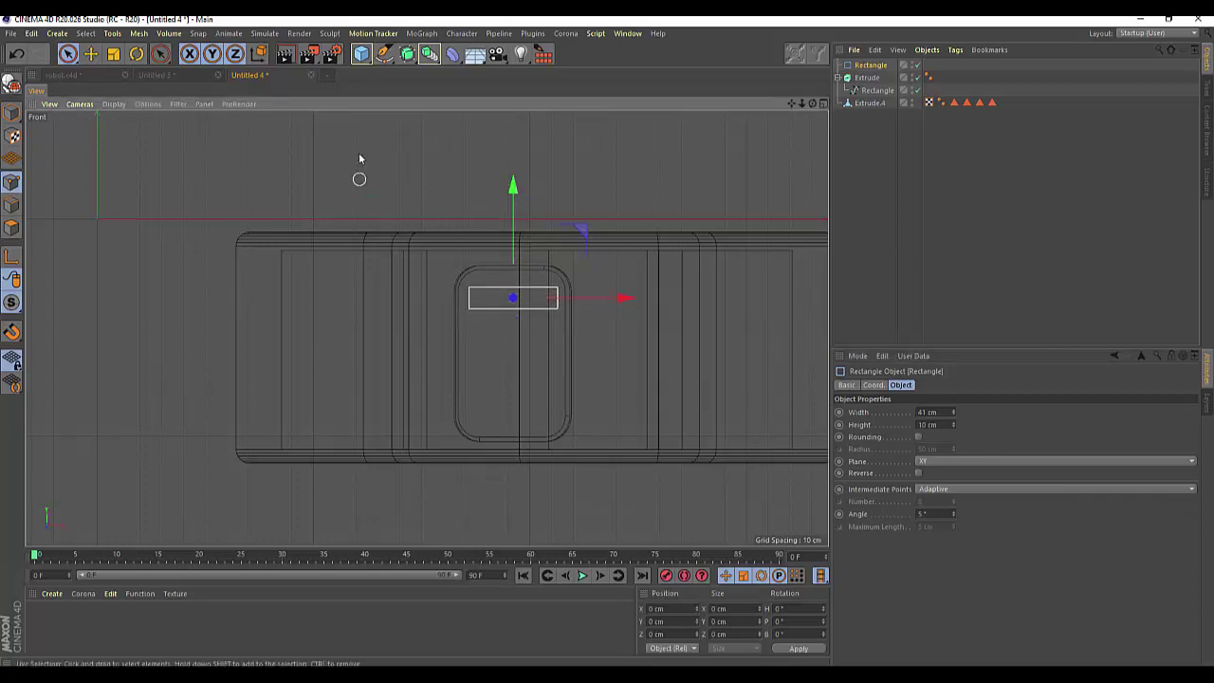
{"action": "left_click", "coordinate": [13, 84]}
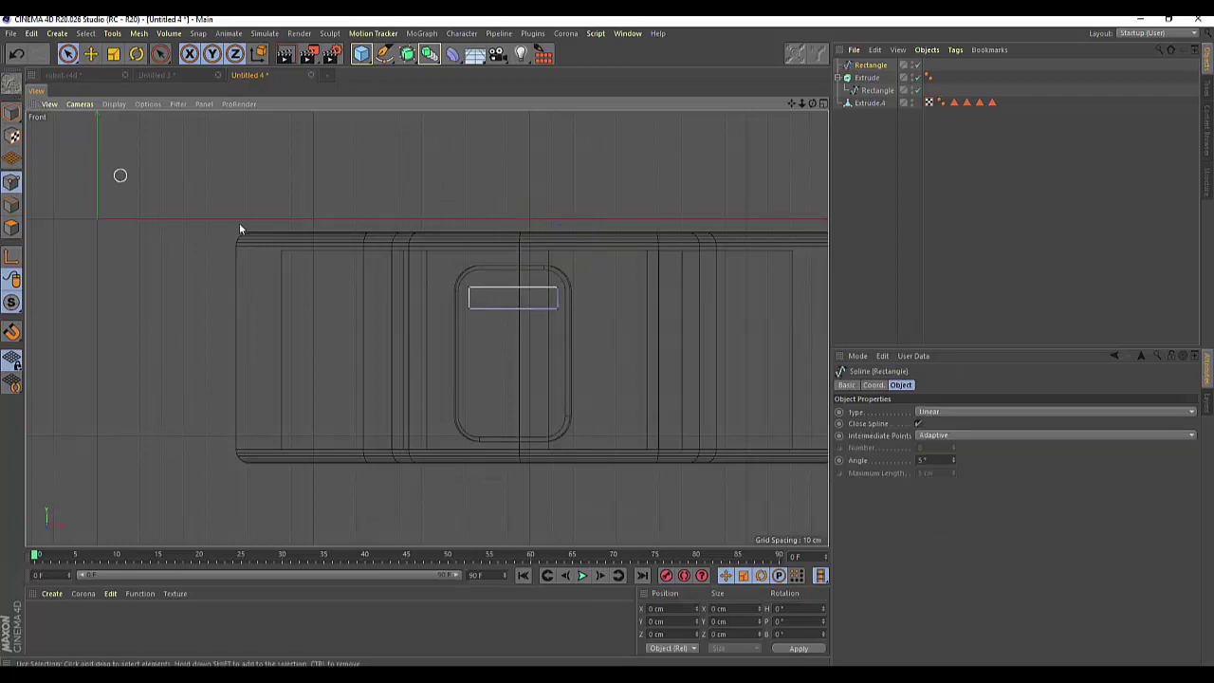
- Chamfer the rectangle's corner points by about 2.72 cm to round them
{"action": "left_click", "coordinate": [465, 303]}
{"action": "right_click", "coordinate": [643, 350]}
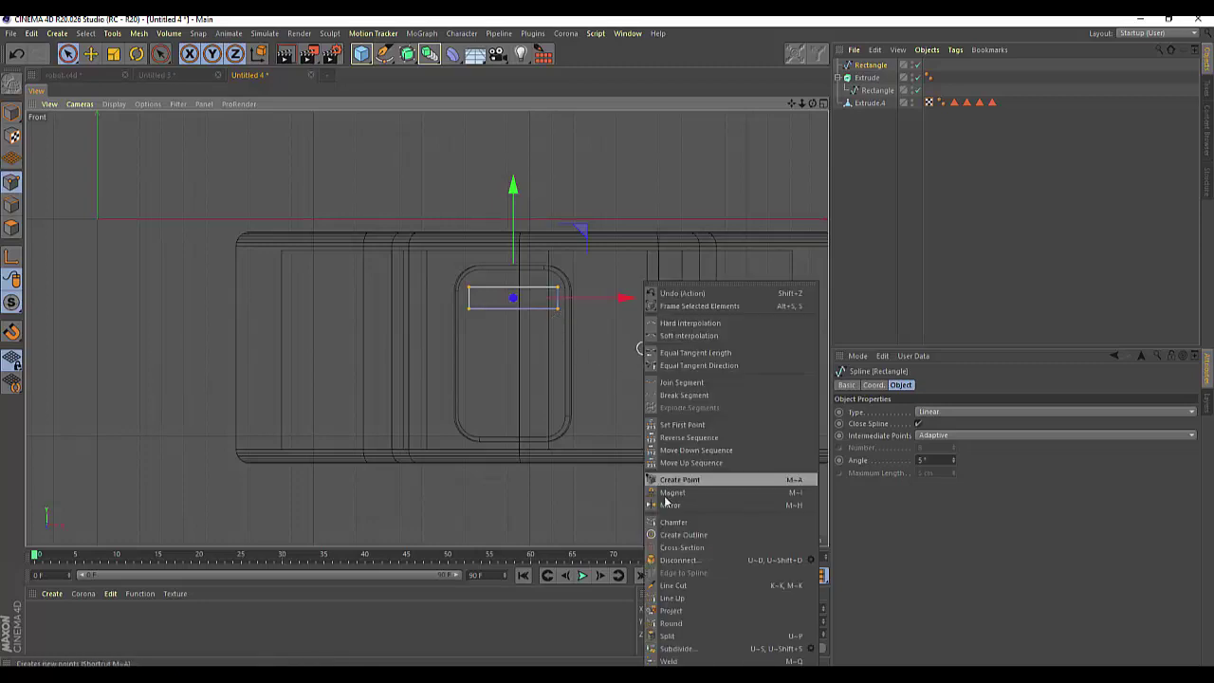
{"action": "left_click", "coordinate": [668, 520]}
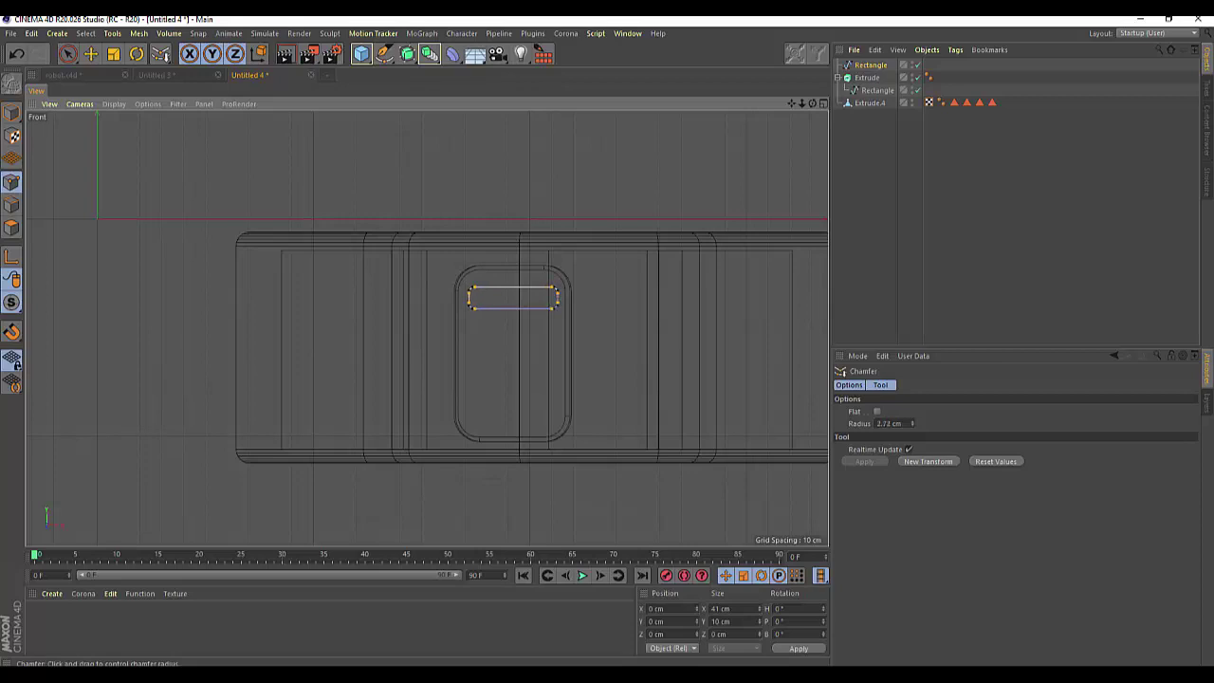
{"action": "left_click", "coordinate": [67, 55]}
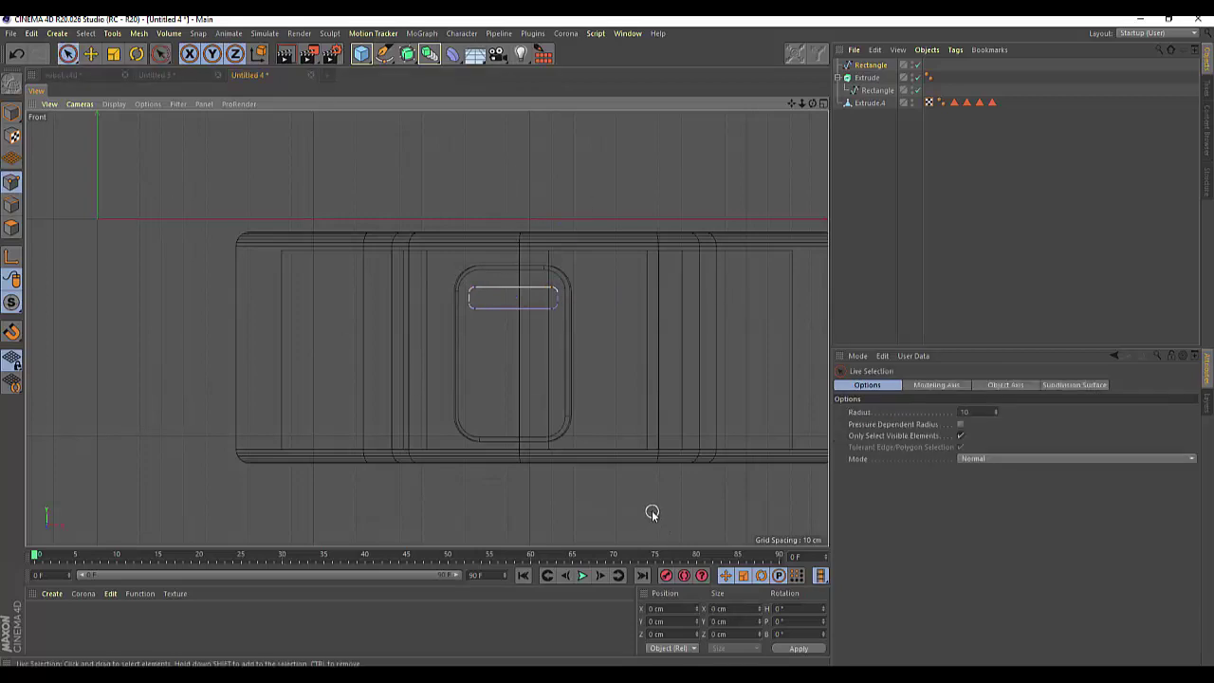
{"action": "left_click", "coordinate": [871, 65]}
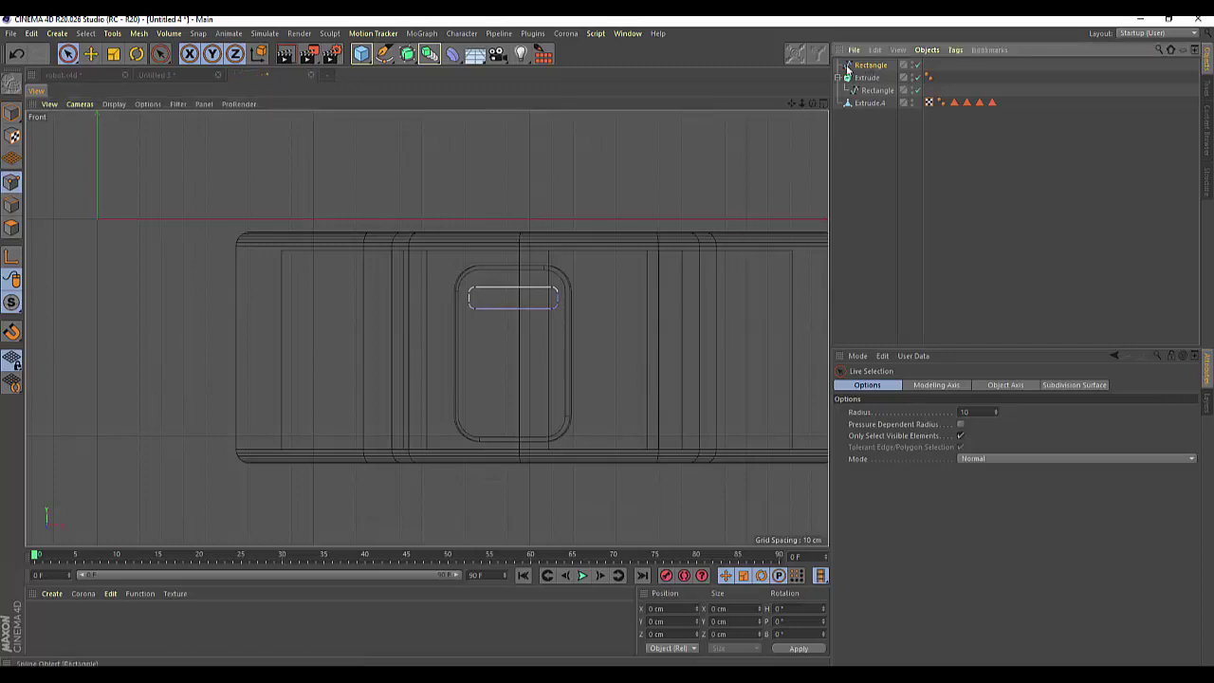
- Add Extrude.1, put the Rectangle spline inside it, and slide the slat outward along X
{"action": "left_click", "coordinate": [407, 54]}
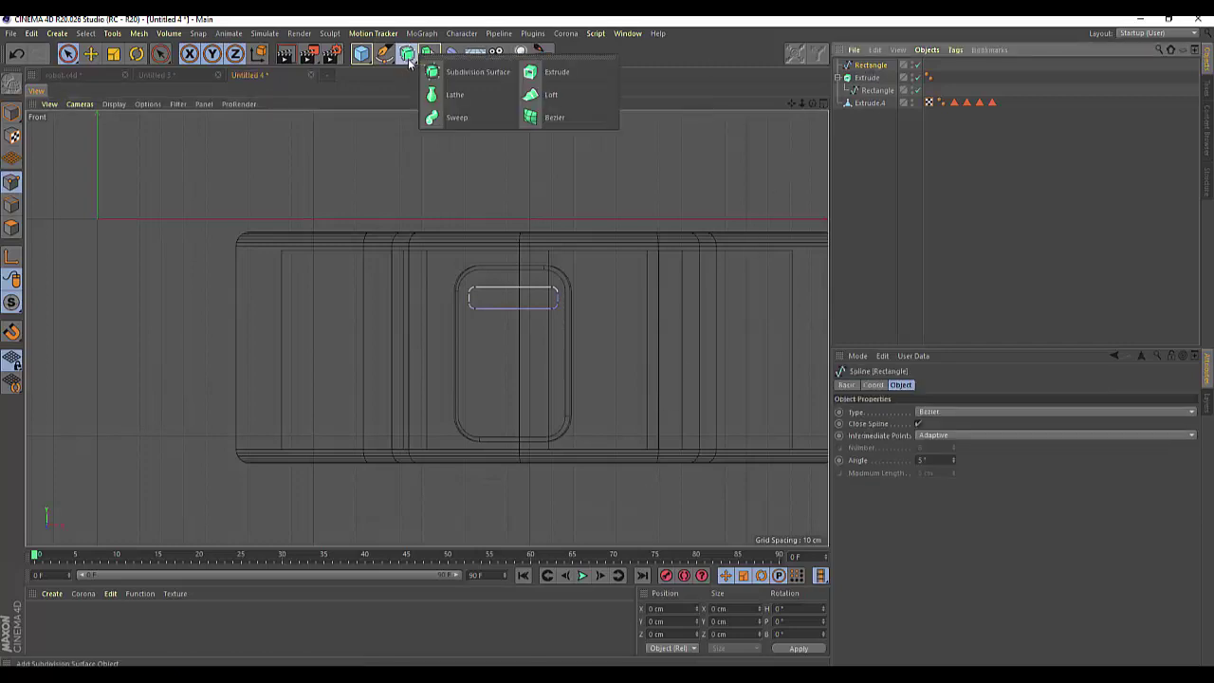
{"action": "left_click", "coordinate": [539, 80]}
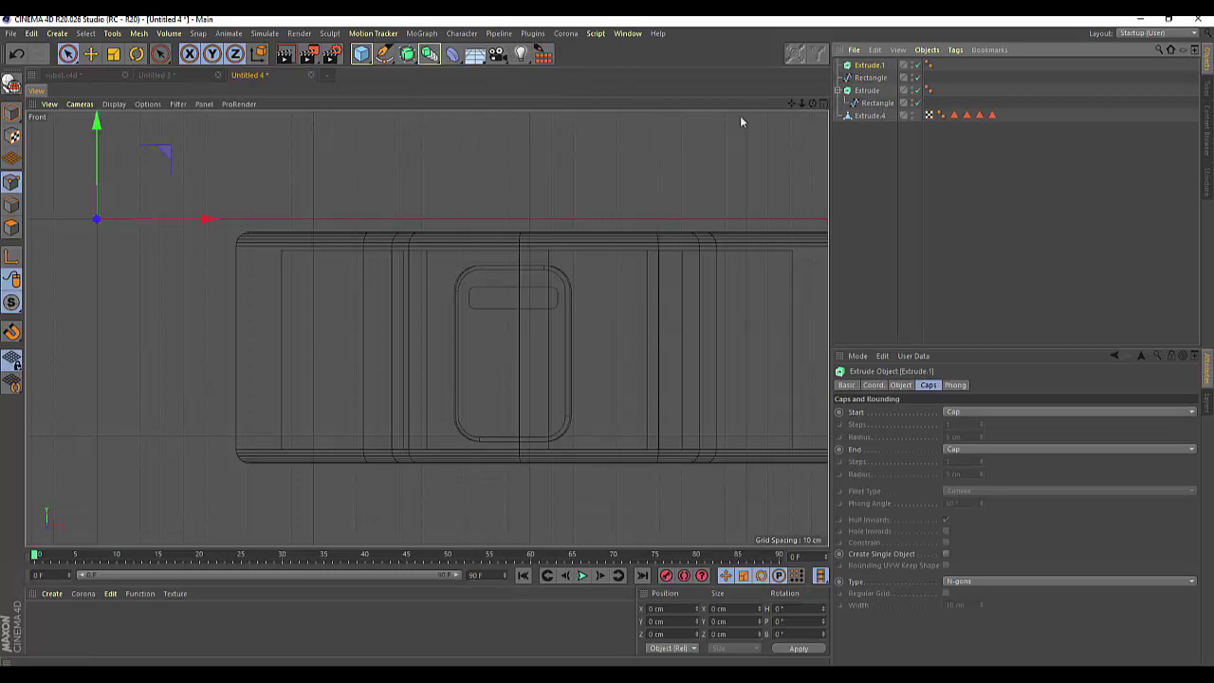
{"action": "left_click", "coordinate": [823, 103]}
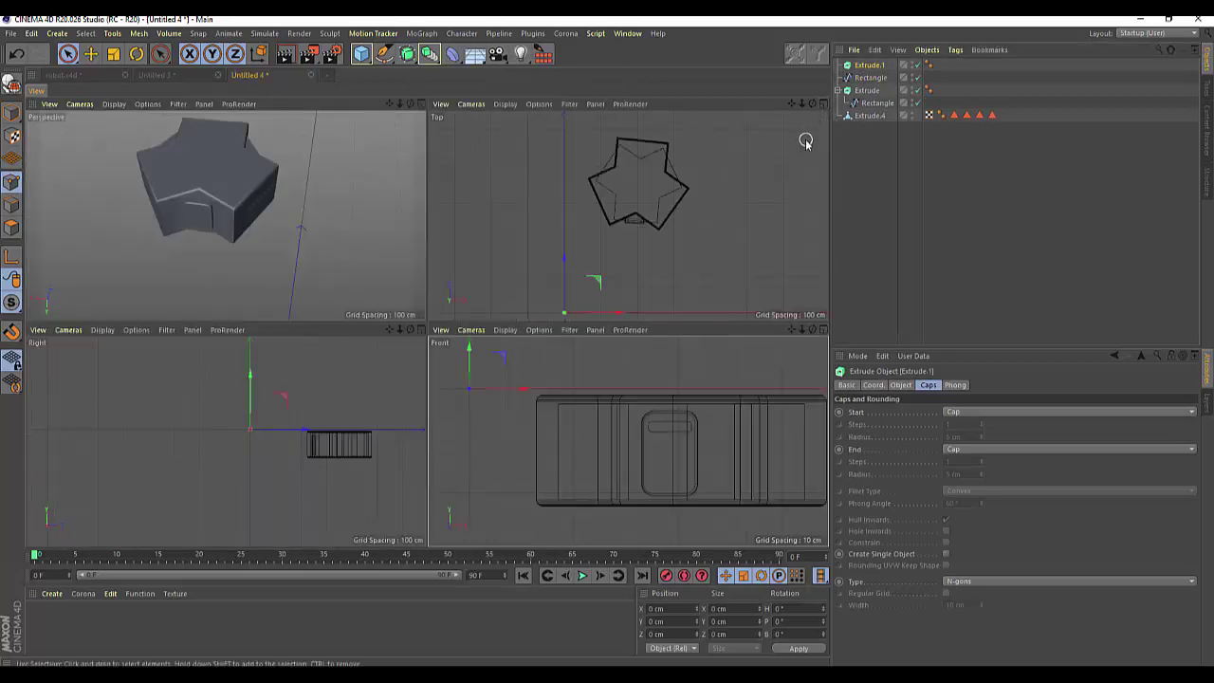
{"action": "left_click_drag", "start_coordinate": [865, 81], "coordinate": [865, 69]}
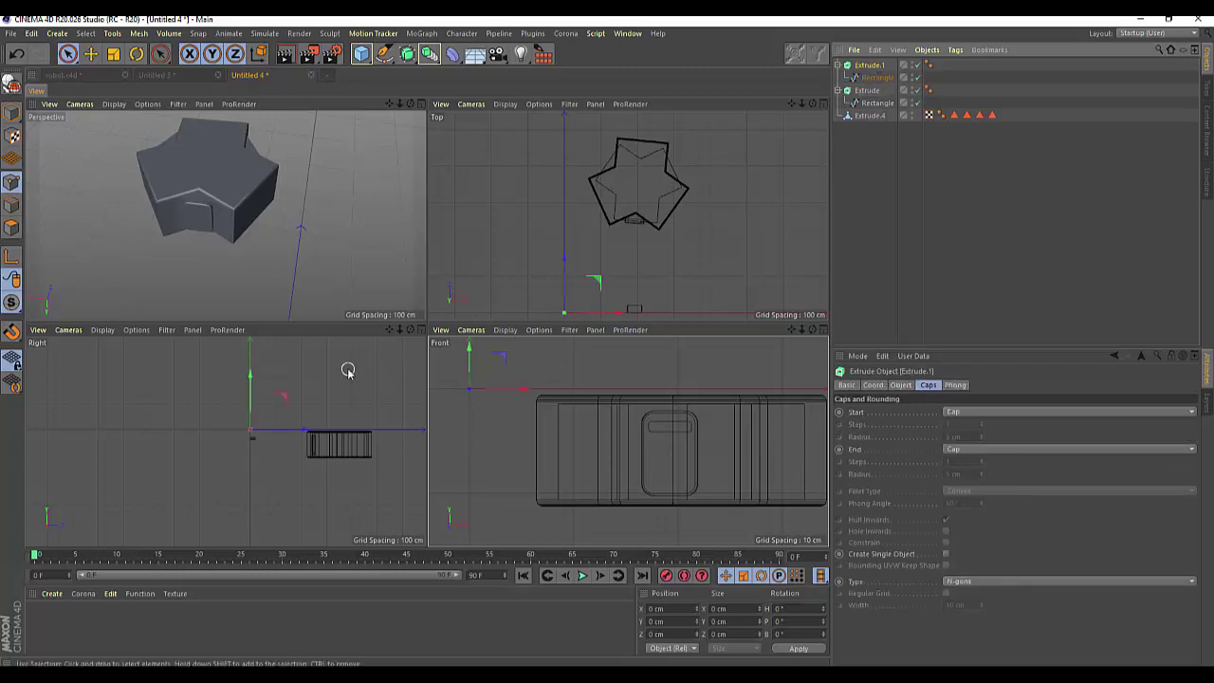
{"action": "left_click_drag", "start_coordinate": [302, 434], "coordinate": [357, 443]}
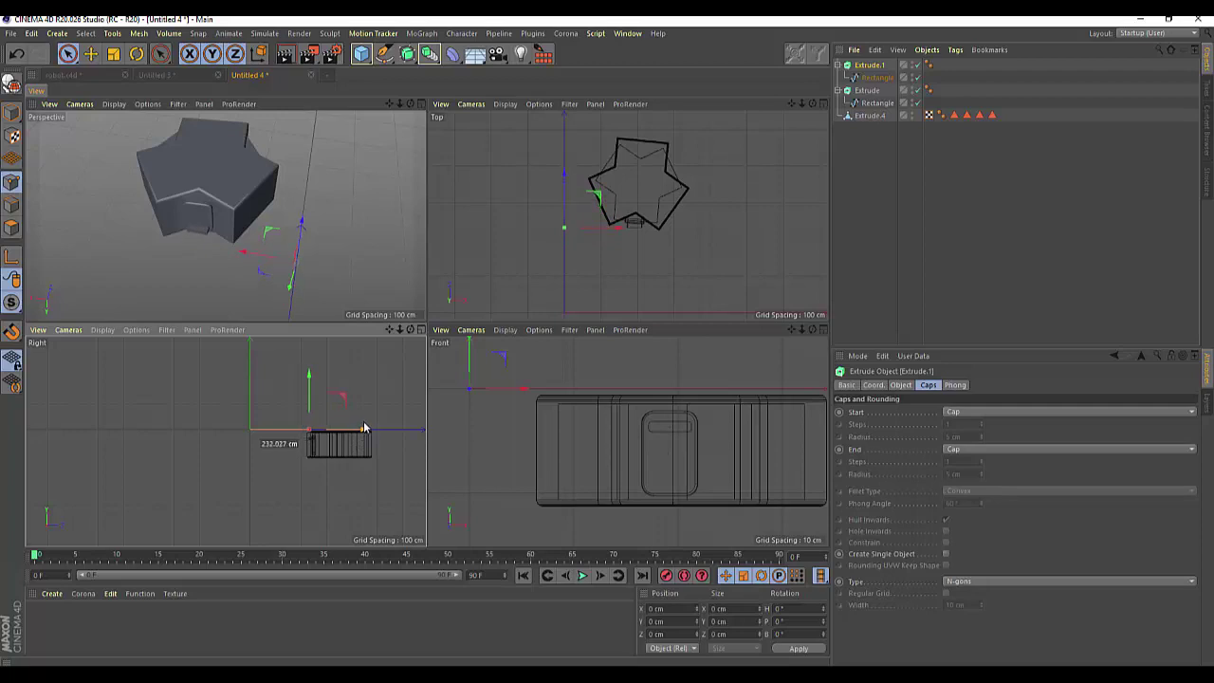
- Push the slat slightly further out and tilt it by about -2.4°
{"action": "left_click_drag", "start_coordinate": [356, 443], "coordinate": [366, 443]}
{"action": "scroll", "coordinate": [177, 251], "scroll_direction": "up", "scroll_amount": 5}
{"action": "scroll", "coordinate": [177, 251], "scroll_direction": "up", "scroll_amount": 2}
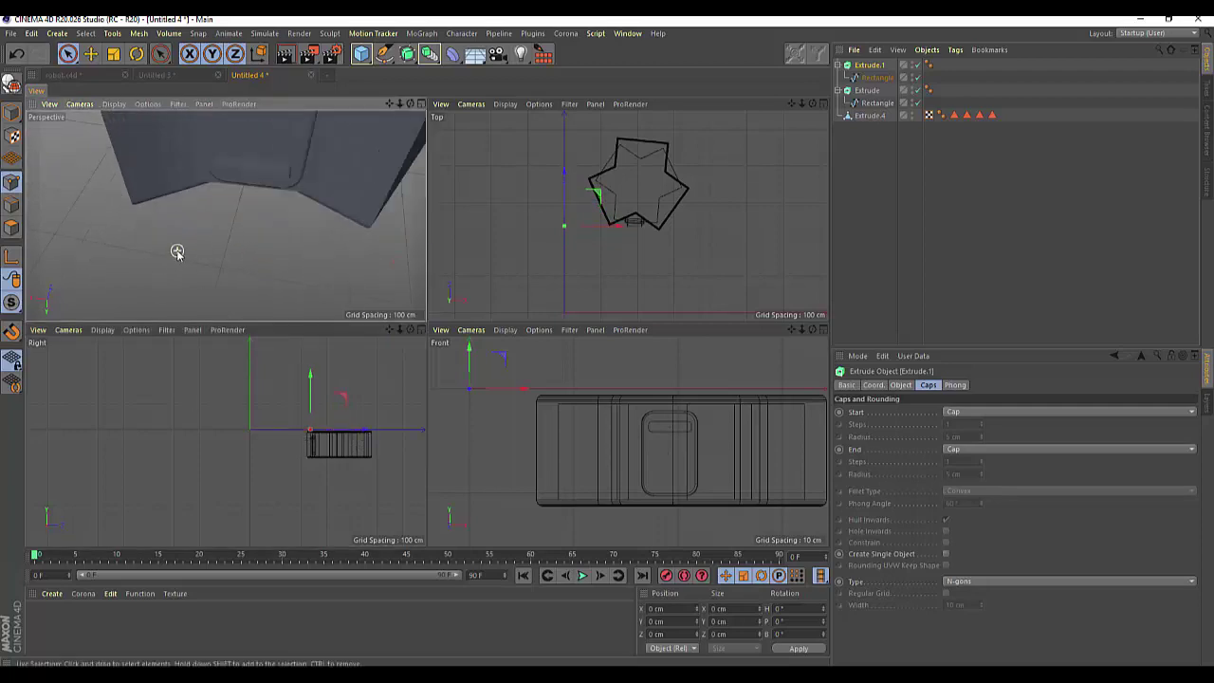
{"action": "left_click", "coordinate": [421, 104]}
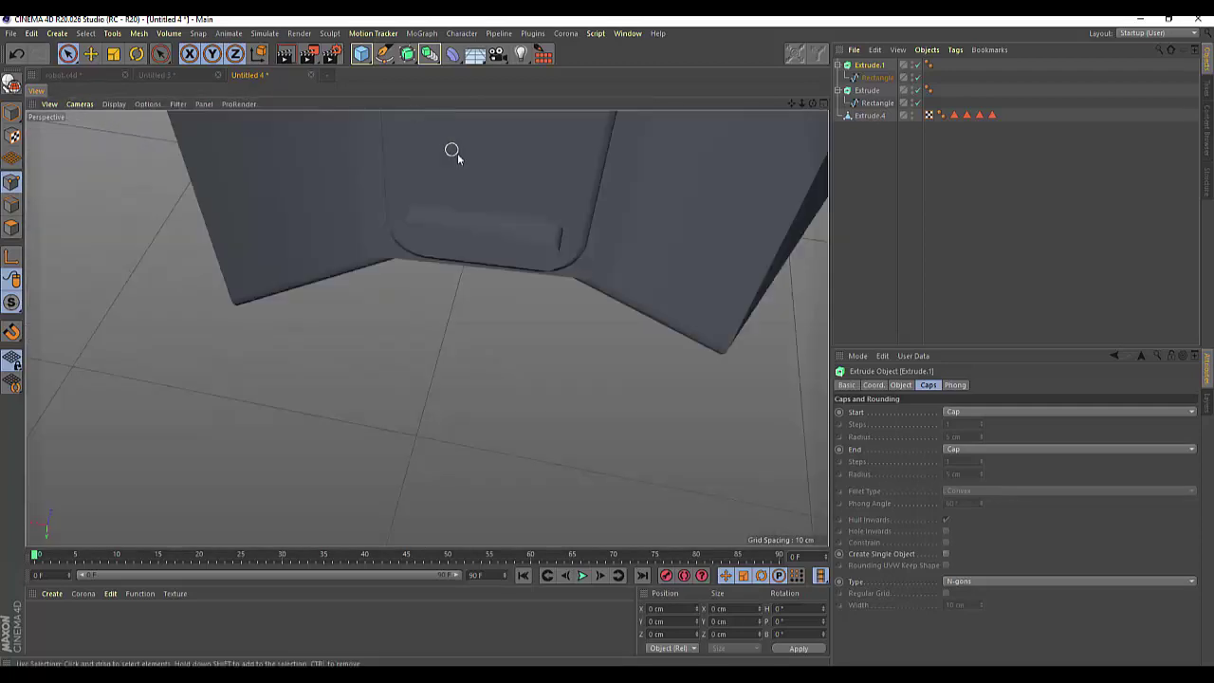
{"action": "mouse_move", "coordinate": [792, 102]}
{"action": "left_mouse_down"}
{"action": "mouse_move", "coordinate": [426, 328]}
{"action": "mouse_move", "coordinate": [646, 183]}
{"action": "mouse_move", "coordinate": [496, 123]}
{"action": "left_mouse_up"}
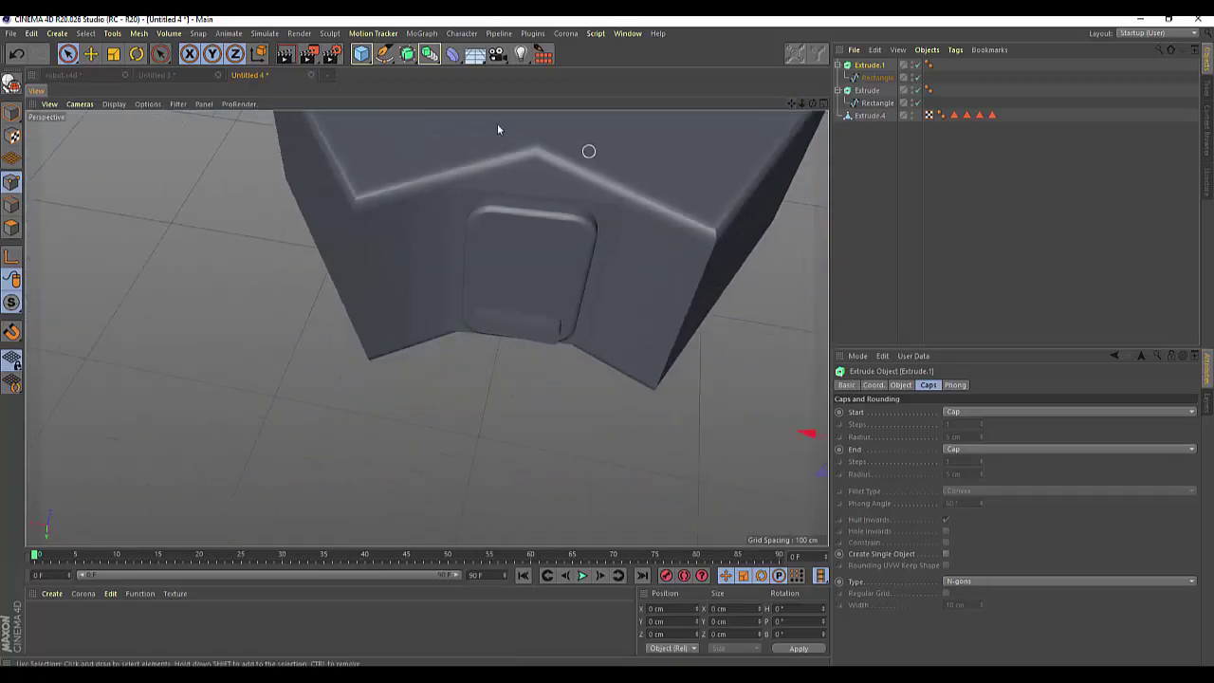
{"action": "left_click", "coordinate": [135, 54]}
{"action": "left_click_drag", "start_coordinate": [544, 325], "coordinate": [745, 470], "text": "alt"}
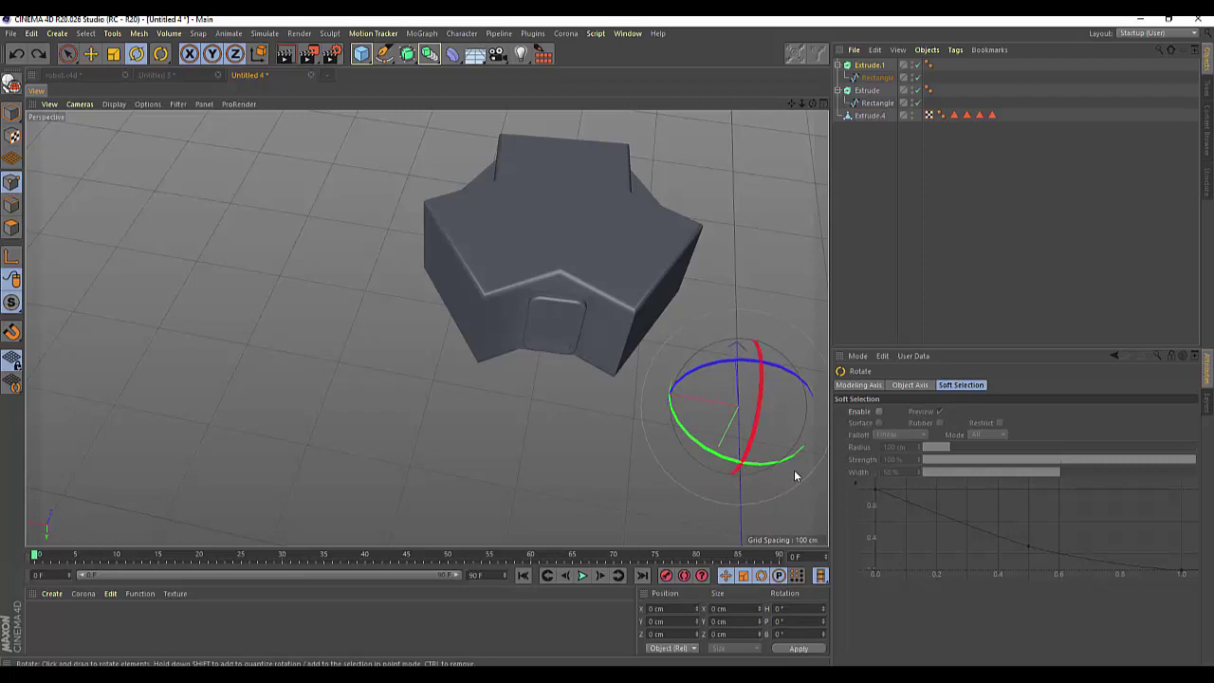
{"action": "left_click_drag", "start_coordinate": [764, 465], "coordinate": [764, 468]}
- Move the slat along Z toward the face and nudge it about 0.6 cm along X
{"action": "left_click", "coordinate": [91, 55]}
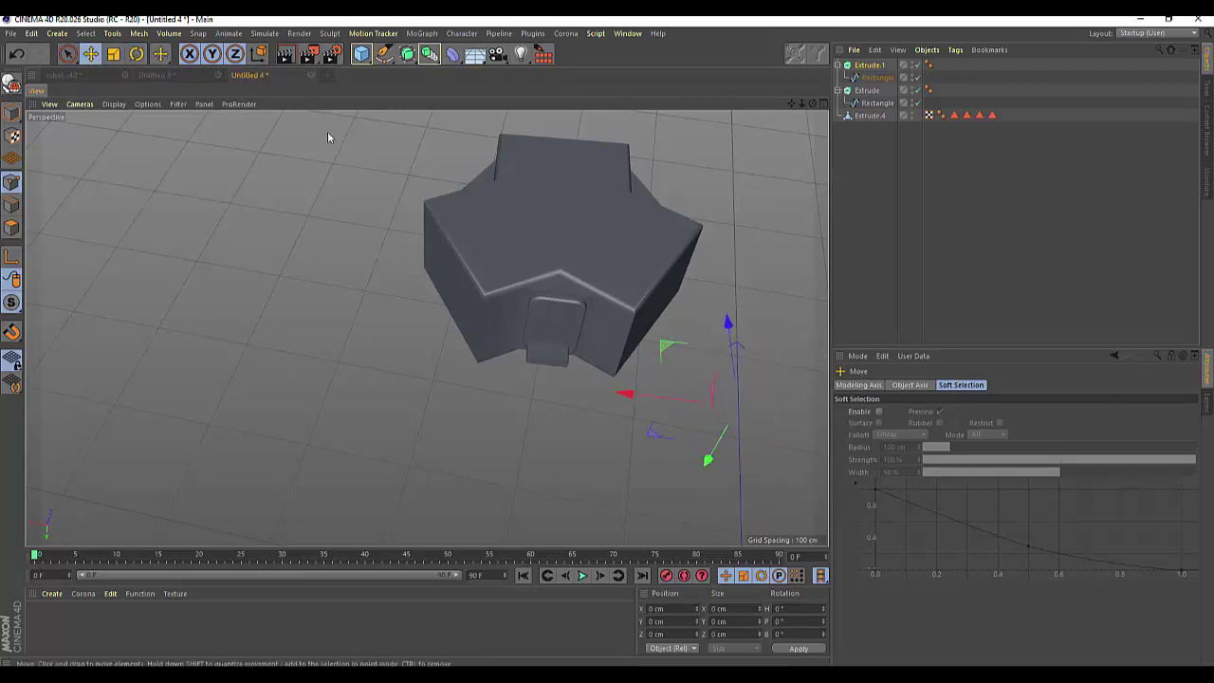
{"action": "left_click_drag", "start_coordinate": [731, 328], "coordinate": [737, 315]}
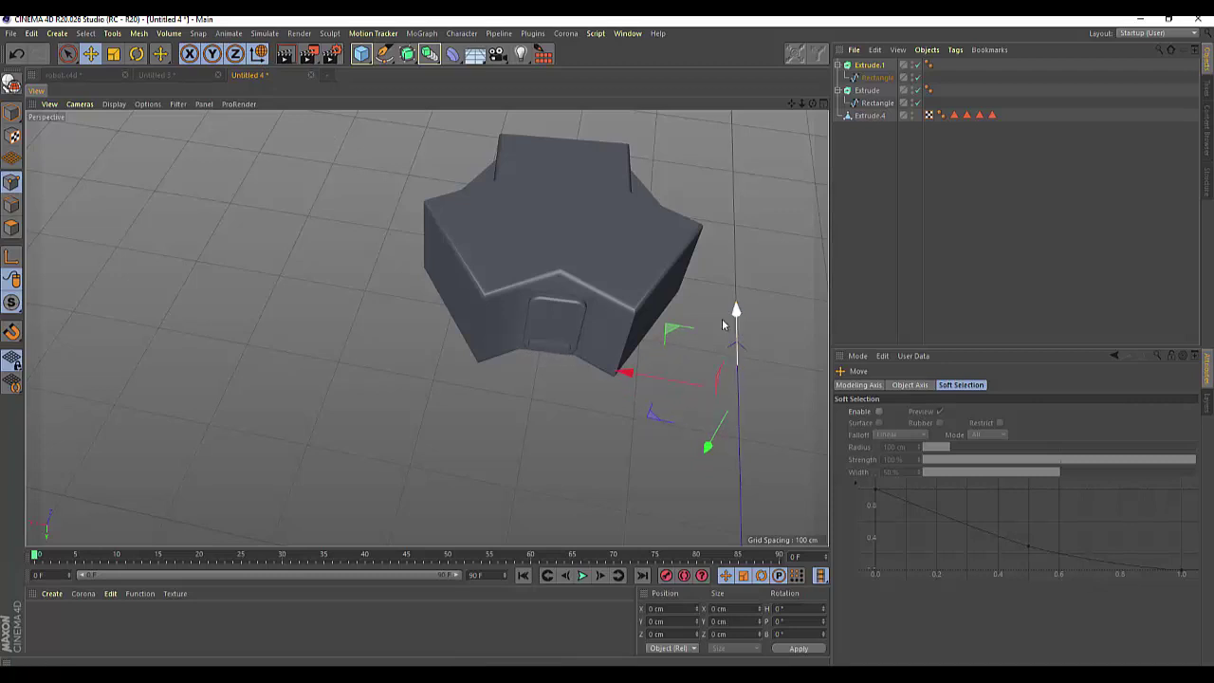
{"action": "left_click_drag", "start_coordinate": [628, 369], "coordinate": [611, 372]}
{"action": "scroll", "coordinate": [572, 375], "scroll_direction": "up", "scroll_amount": 2}
{"action": "scroll", "coordinate": [568, 373], "scroll_direction": "up", "scroll_amount": 2}
{"action": "scroll", "coordinate": [569, 374], "scroll_direction": "up", "scroll_amount": 2}
{"action": "scroll", "coordinate": [569, 373], "scroll_direction": "up", "scroll_amount": 1}
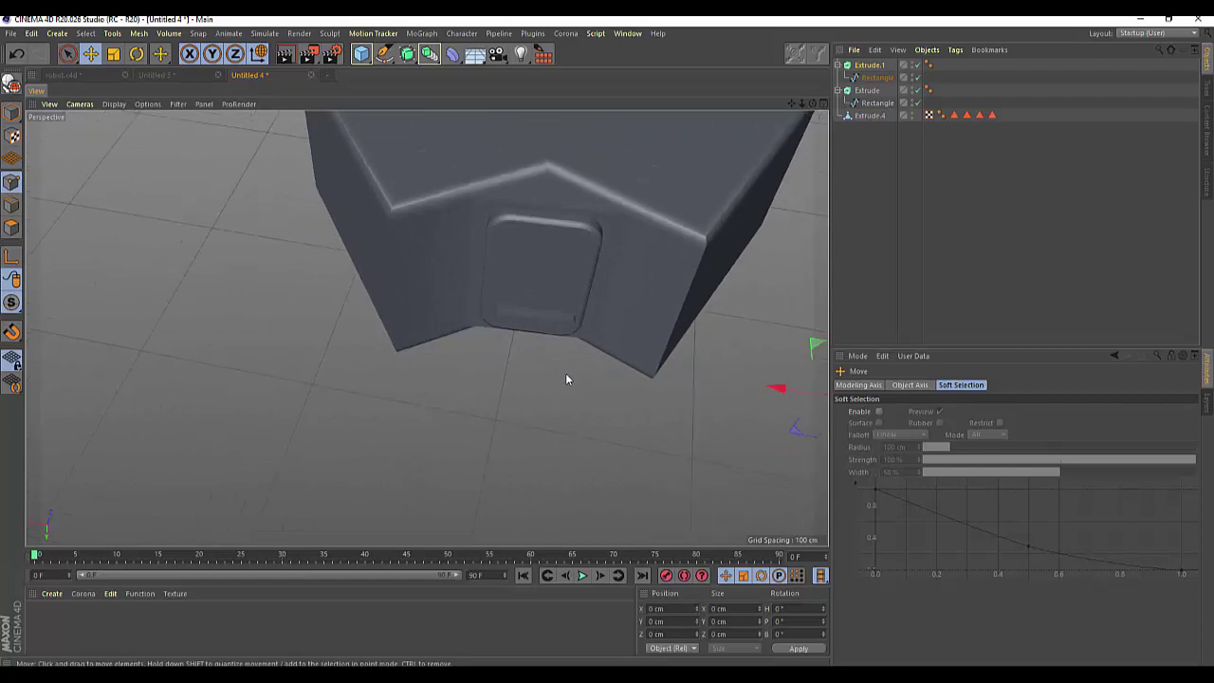
{"action": "left_click_drag", "start_coordinate": [780, 390], "coordinate": [773, 389]}
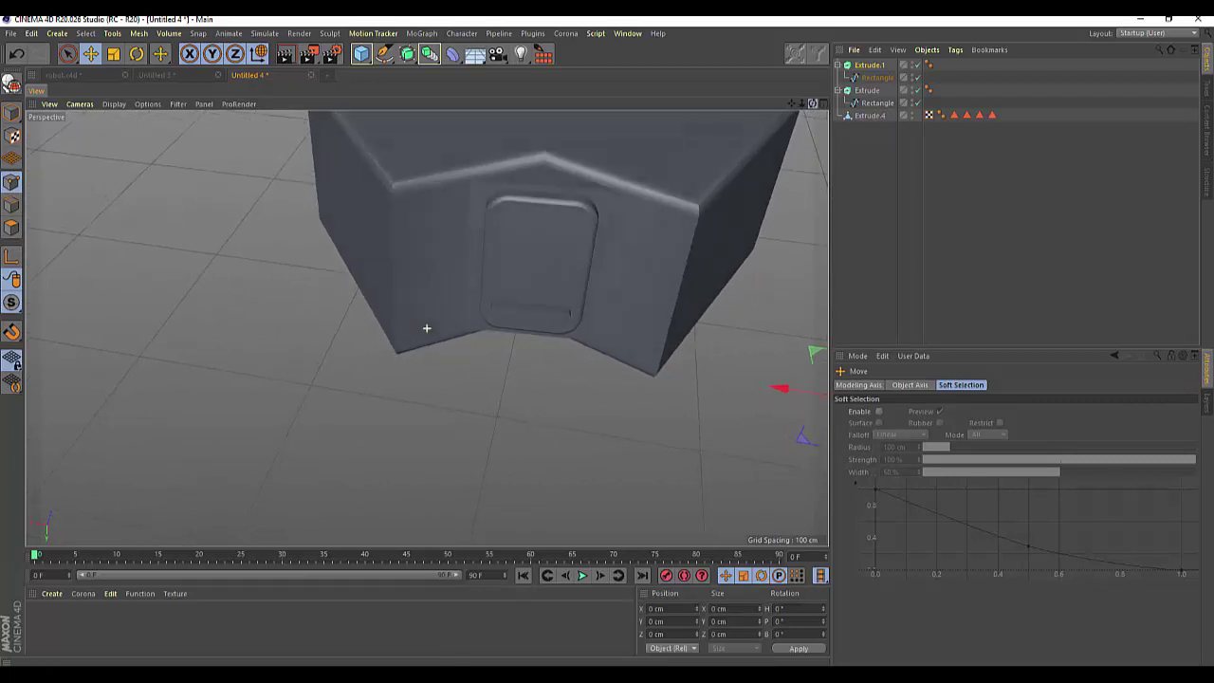
{"action": "left_click_drag", "start_coordinate": [426, 330], "coordinate": [427, 329], "text": "alt"}
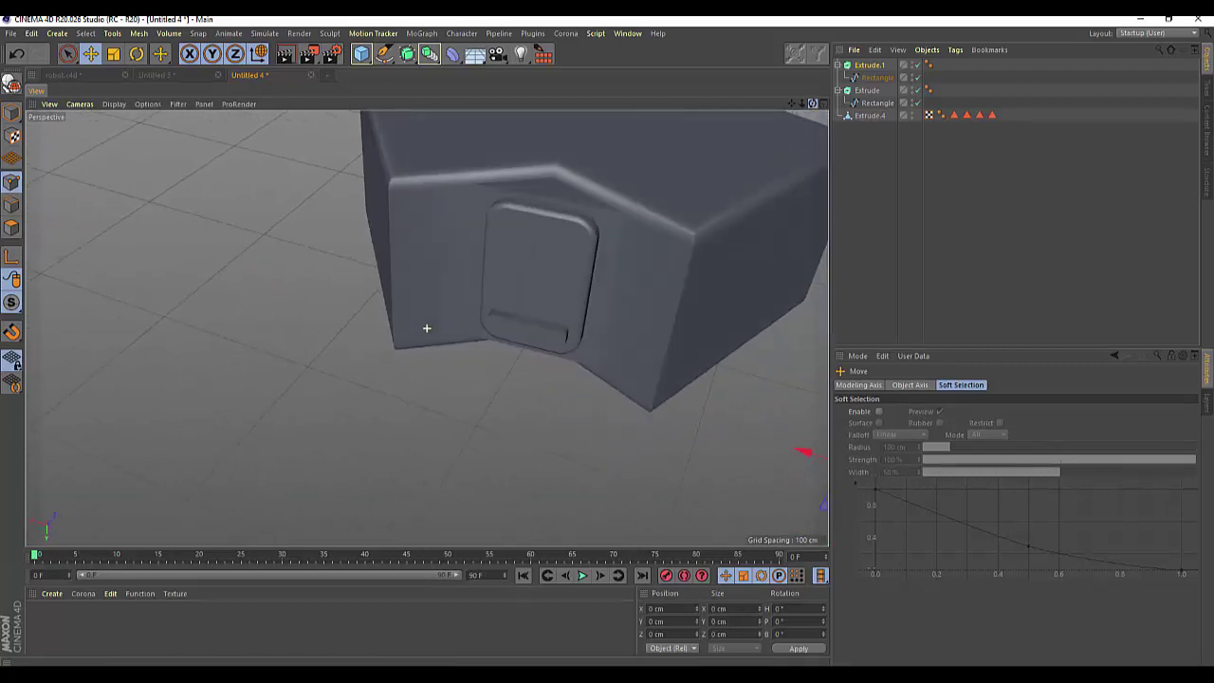
{"action": "left_click", "coordinate": [870, 64]}
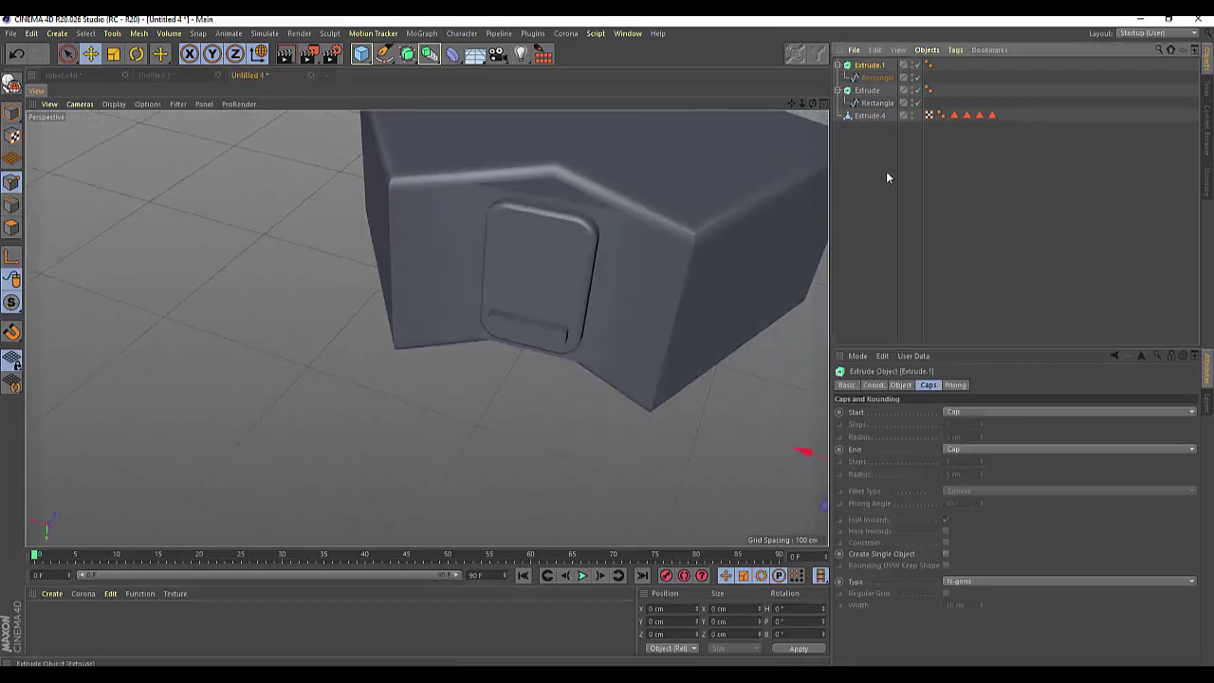
- Make Extrude.1's start cap a Fillet Cap with a radius of 1 cm
{"action": "left_click", "coordinate": [960, 413]}
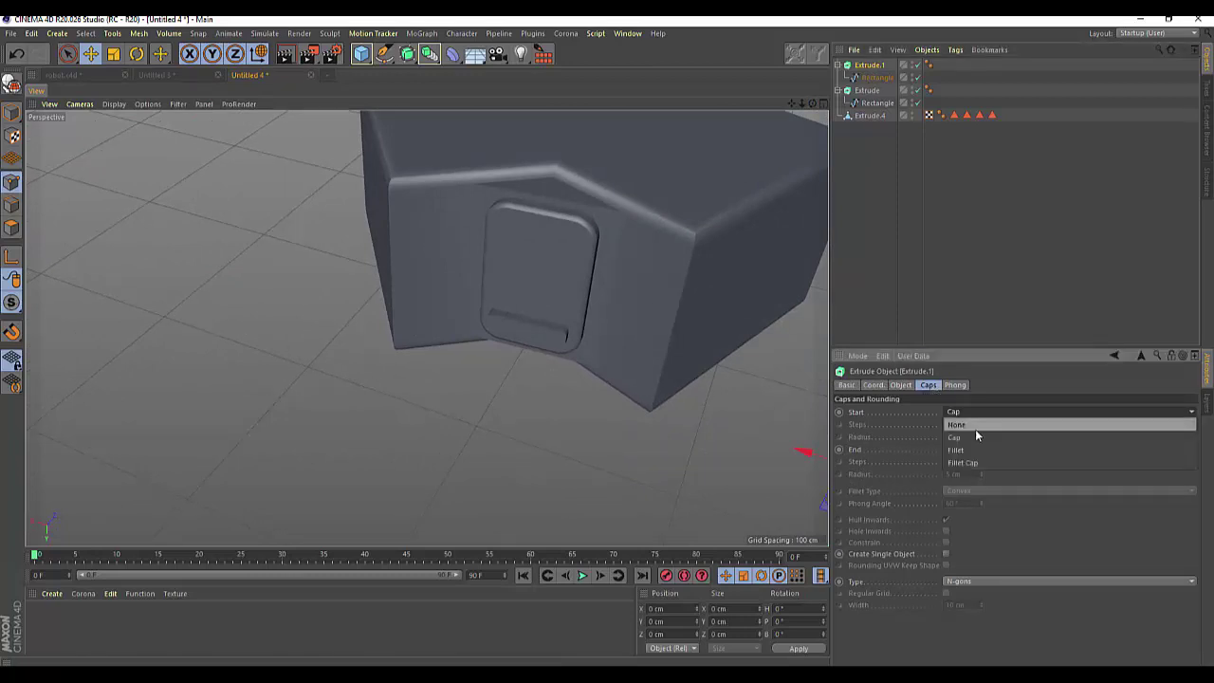
{"action": "left_click", "coordinate": [963, 462]}
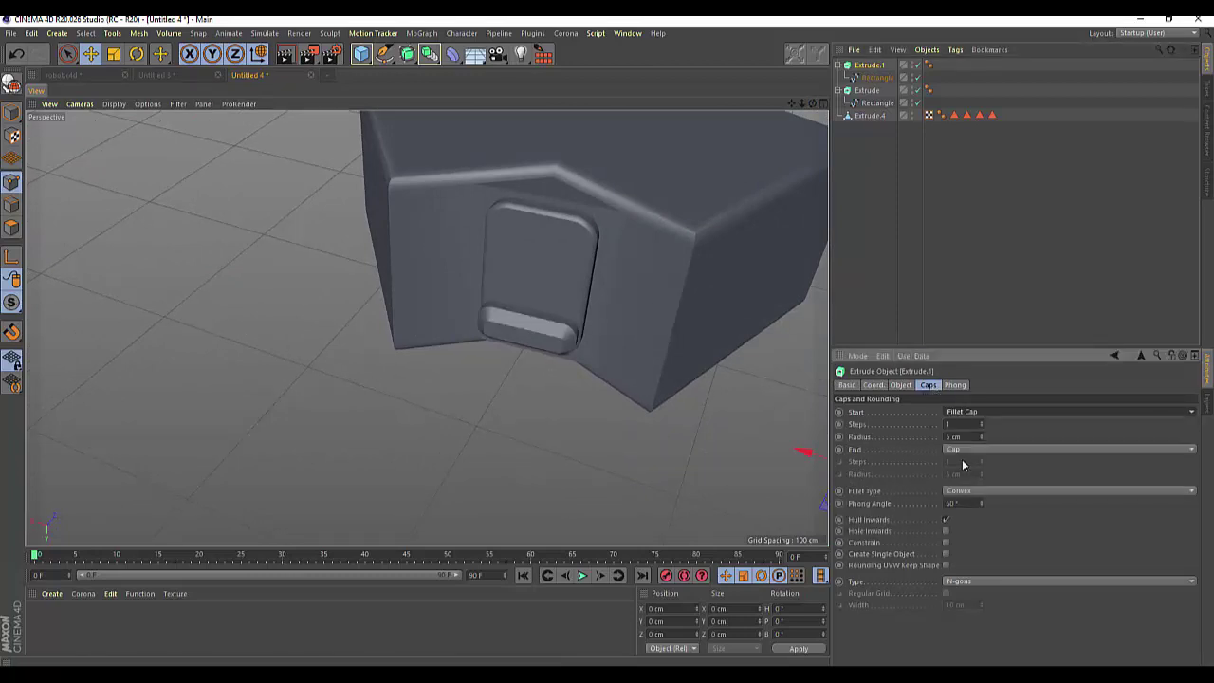
{"action": "left_click", "coordinate": [947, 437]}
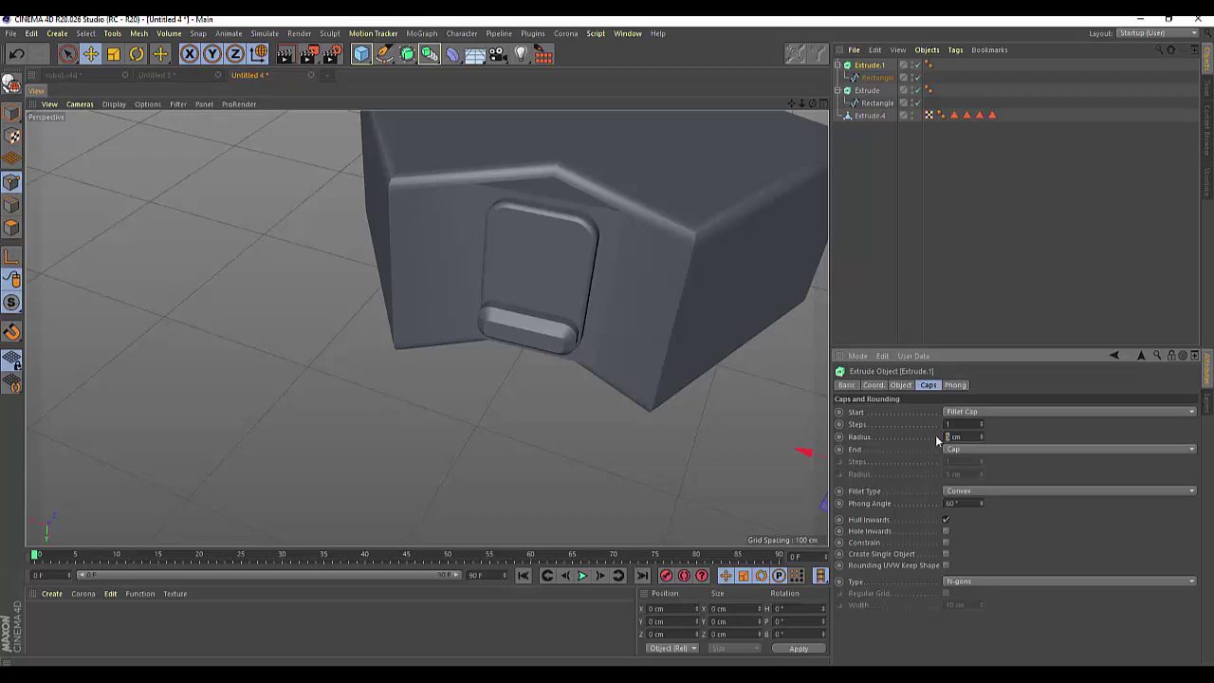
{"action": "type", "text": "1"}
{"action": "key", "text": "Return"}
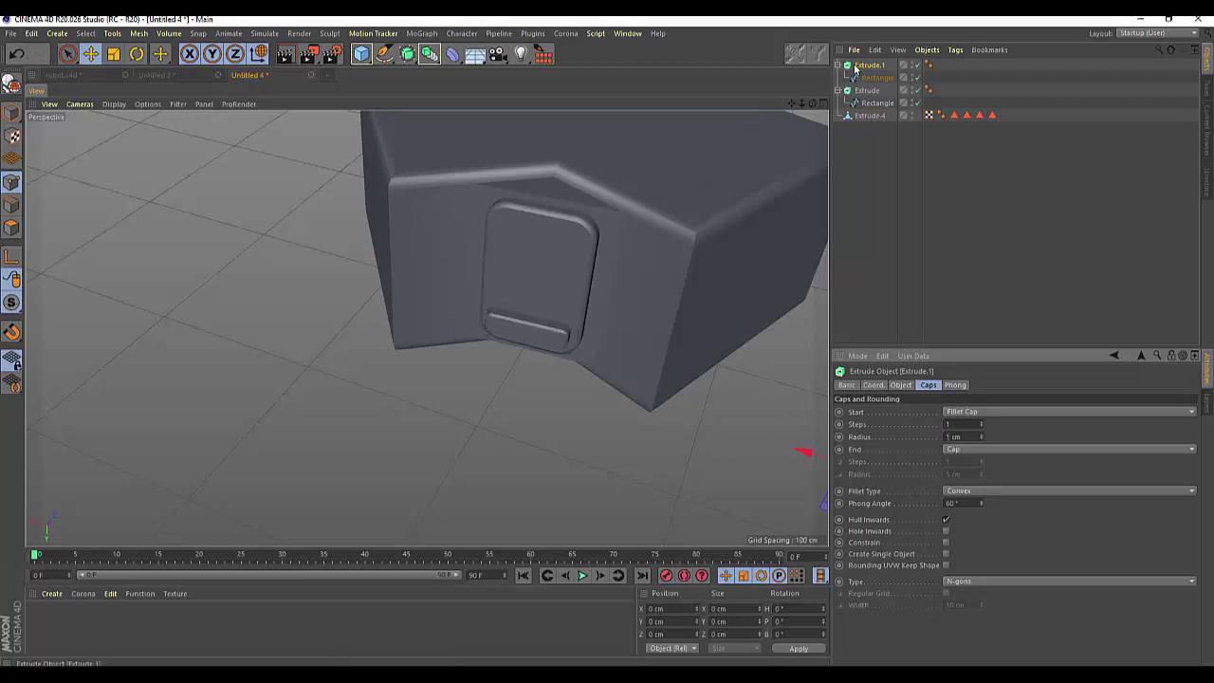
- Add a MoGraph Cloner and place Extrude.1 under it
{"action": "left_click", "coordinate": [420, 34]}
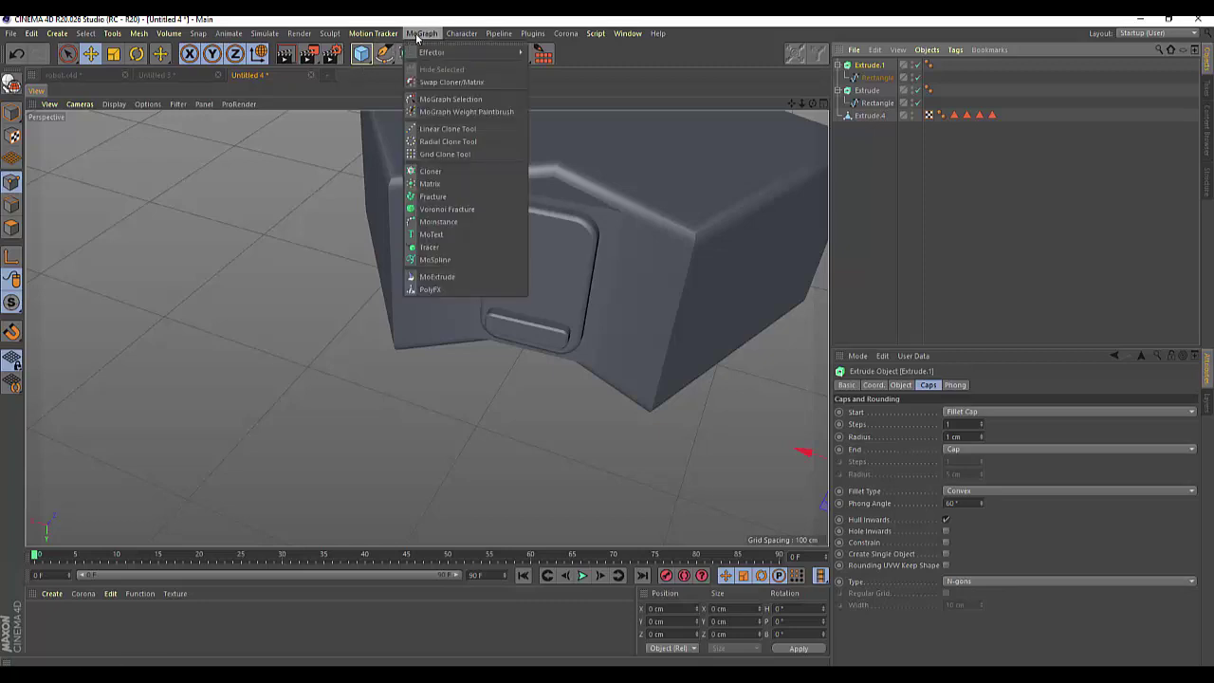
{"action": "left_click", "coordinate": [432, 172]}
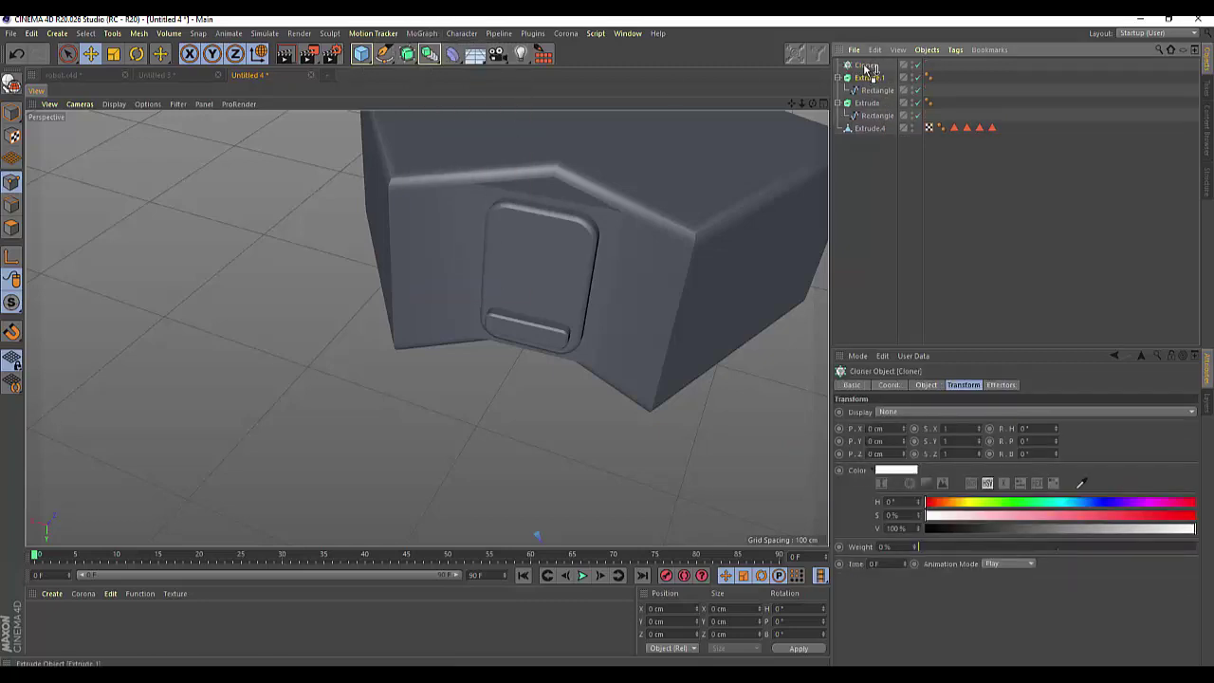
{"action": "left_click_drag", "start_coordinate": [865, 77], "coordinate": [868, 66]}
{"action": "scroll", "coordinate": [743, 274], "scroll_direction": "down", "scroll_amount": 5}
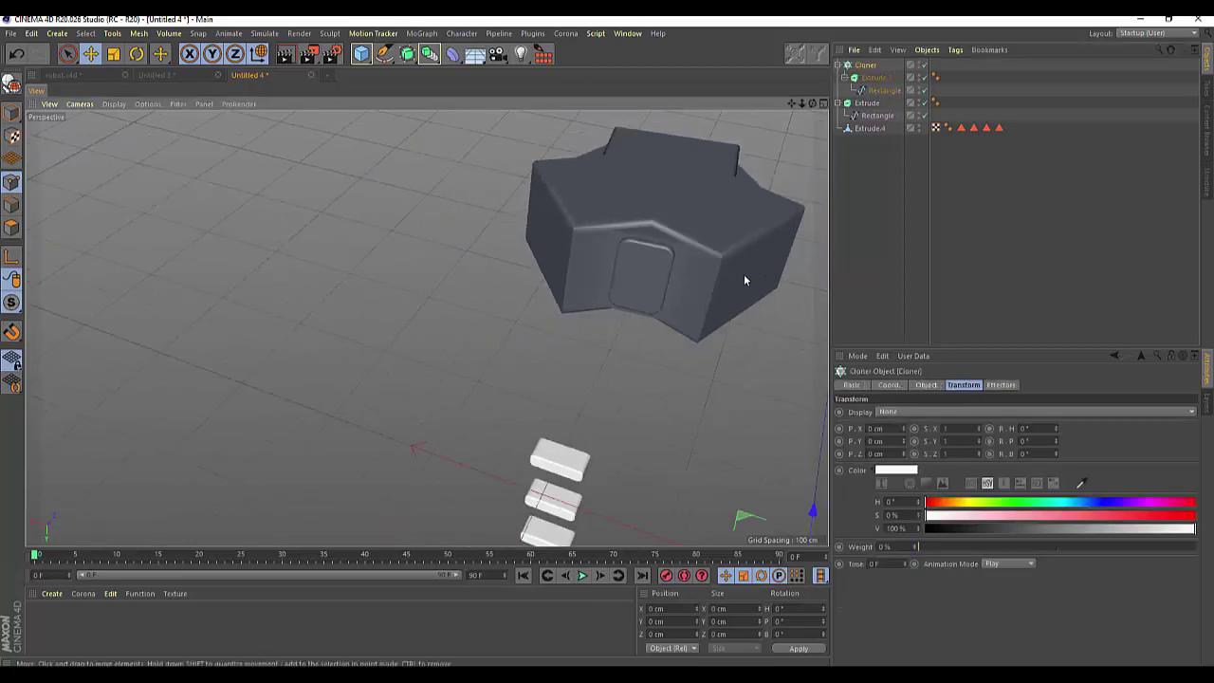
{"action": "scroll", "coordinate": [744, 274], "scroll_direction": "down", "scroll_amount": 3}
{"action": "scroll", "coordinate": [743, 275], "scroll_direction": "down", "scroll_amount": 2}
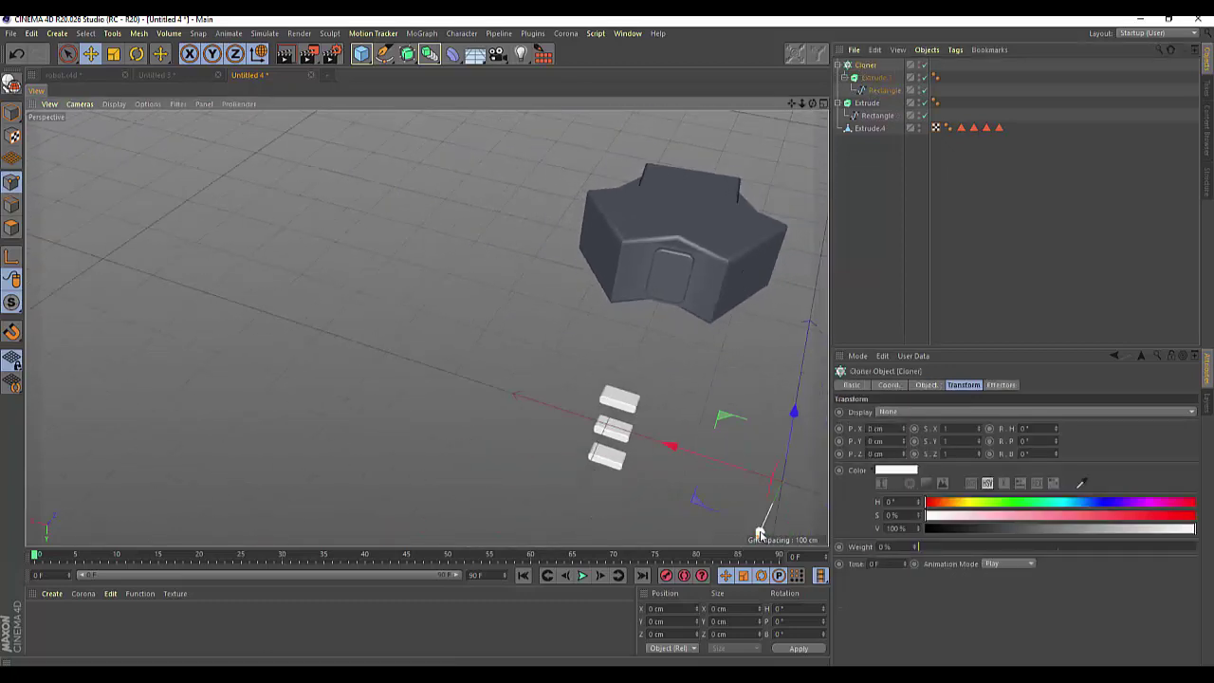
- Move the cloned slats along Z and raise them to line up with the door panel
{"action": "mouse_move", "coordinate": [798, 428]}
{"action": "left_mouse_down"}
{"action": "mouse_move", "coordinate": [795, 293]}
{"action": "mouse_move", "coordinate": [811, 305]}
{"action": "left_mouse_up"}
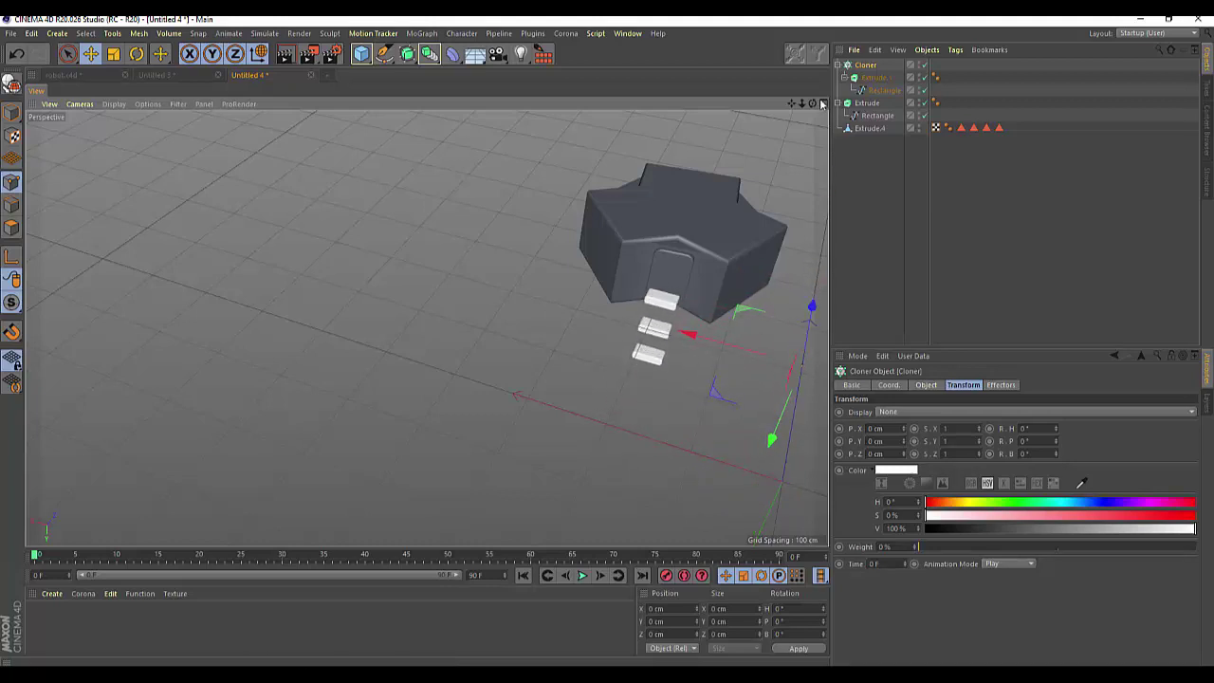
{"action": "left_click_drag", "start_coordinate": [812, 103], "coordinate": [805, 128]}
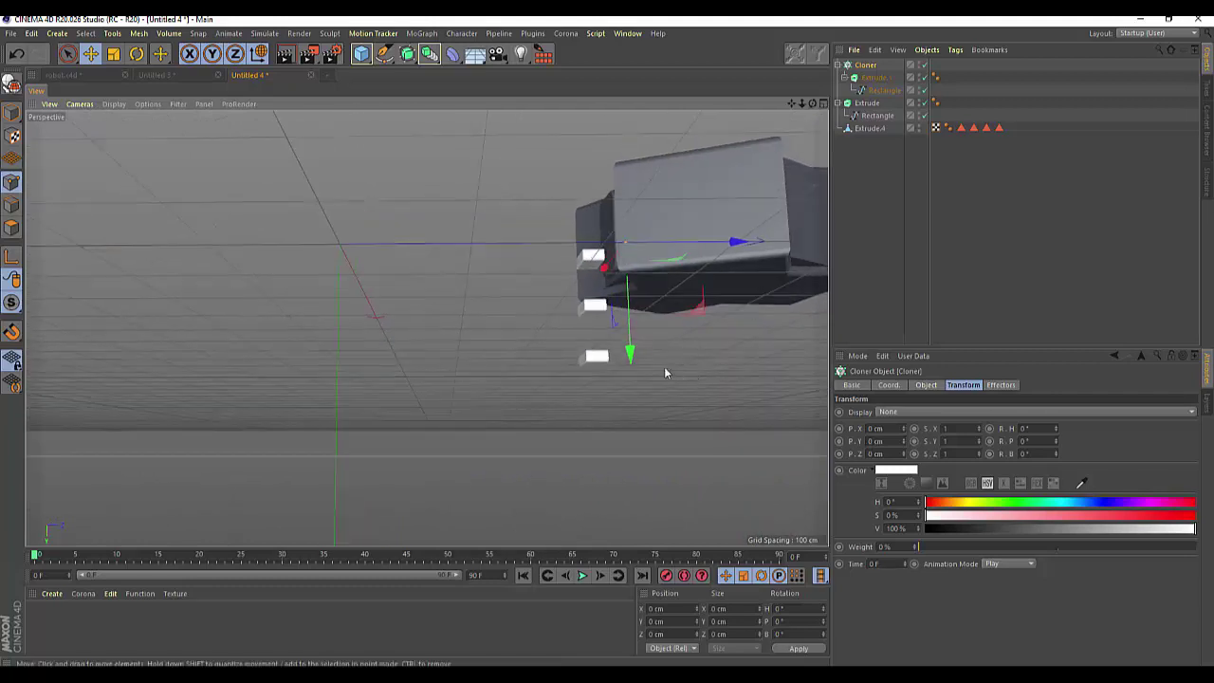
{"action": "left_click_drag", "start_coordinate": [629, 351], "coordinate": [626, 274]}
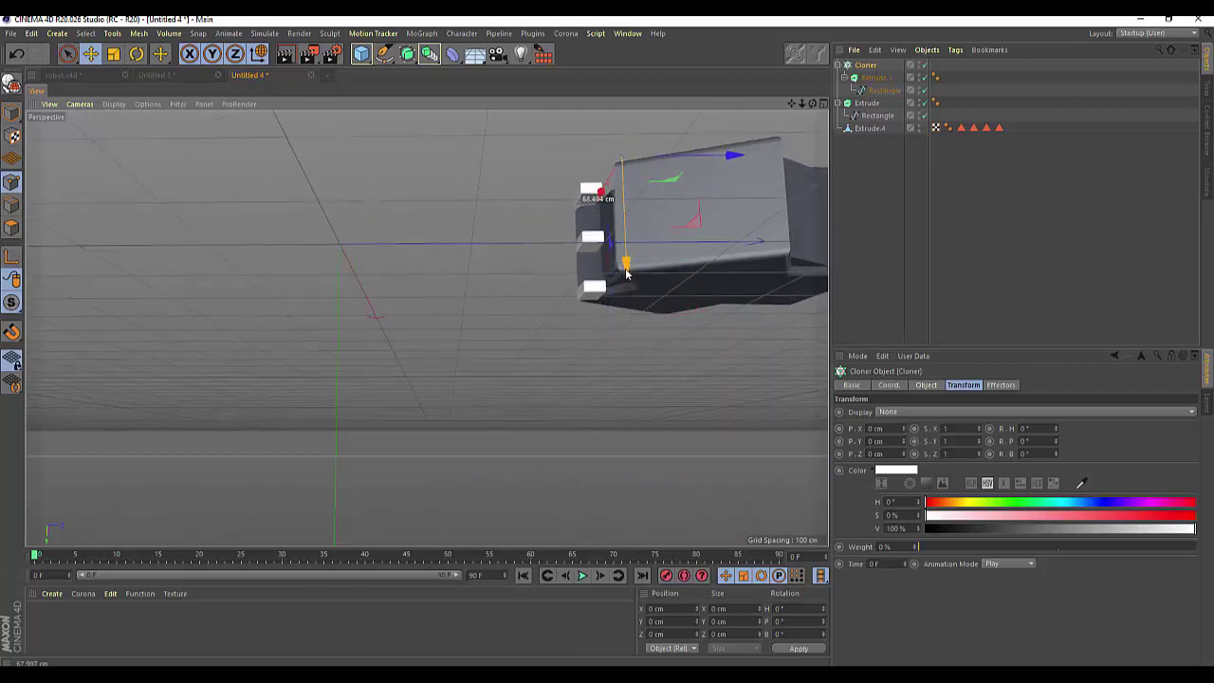
{"action": "left_click_drag", "start_coordinate": [732, 155], "coordinate": [747, 154]}
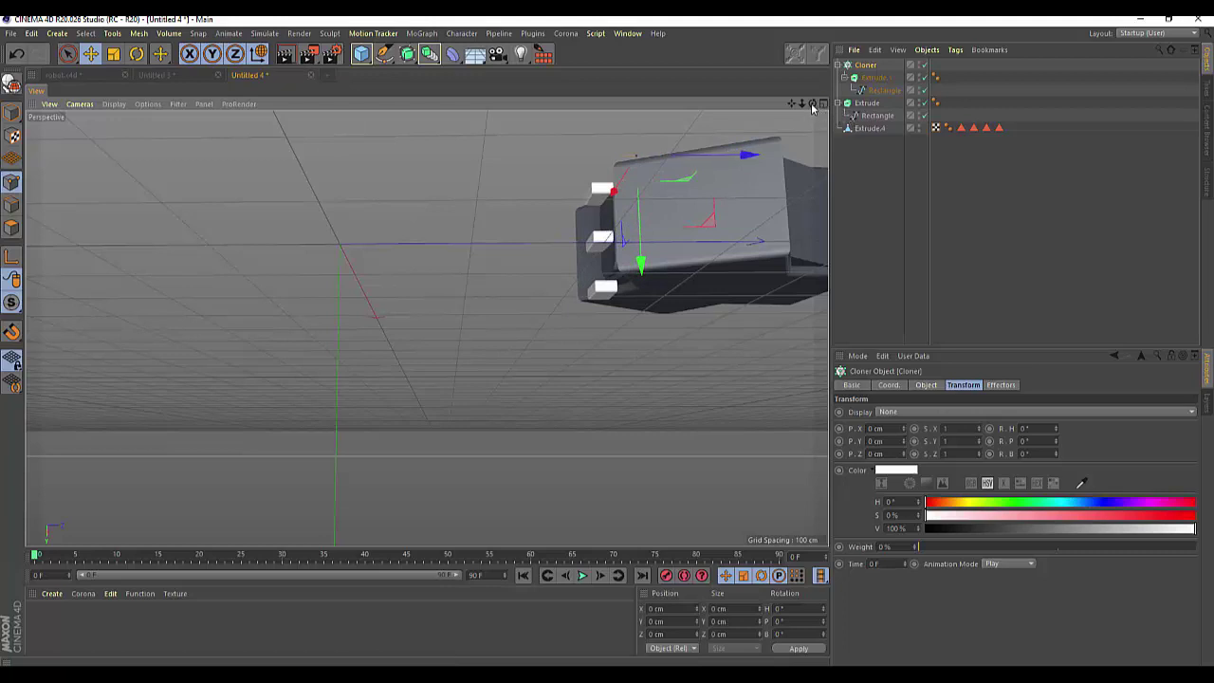
{"action": "left_click_drag", "start_coordinate": [408, 313], "coordinate": [425, 328], "text": "alt"}
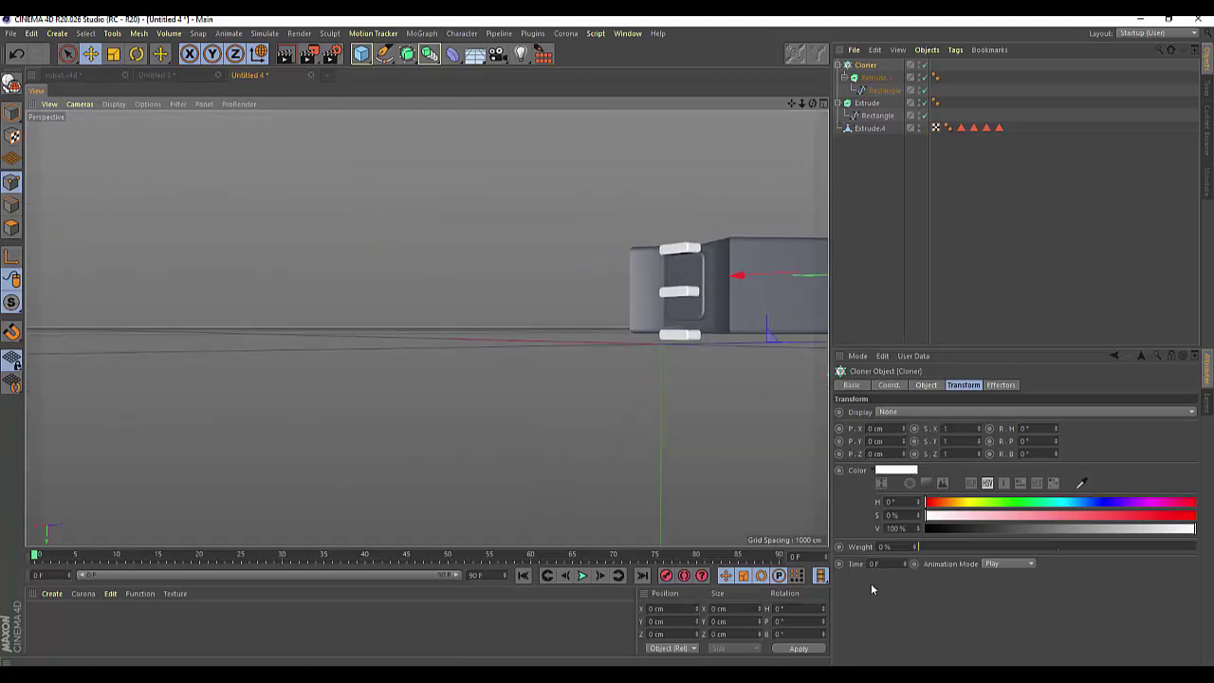
{"action": "left_click", "coordinate": [864, 66]}
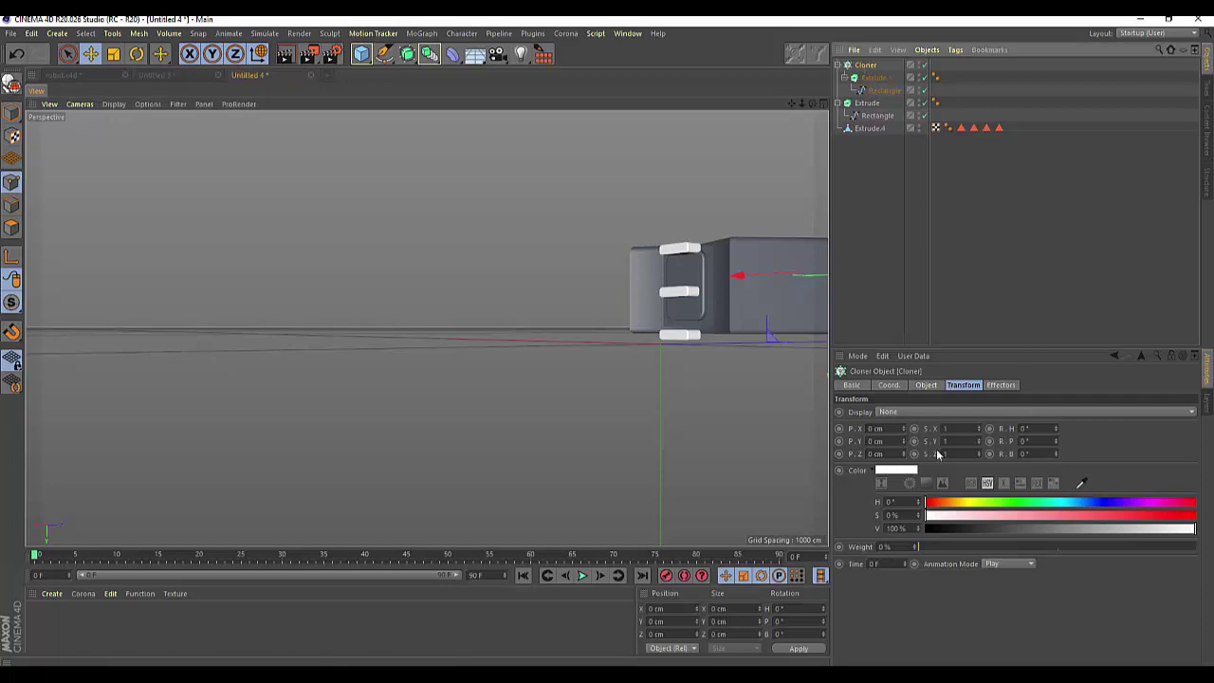
- Tighten the slat clone spacing to about 19 cm and lower the slat panel about 13 cm
{"action": "left_click", "coordinate": [924, 385]}
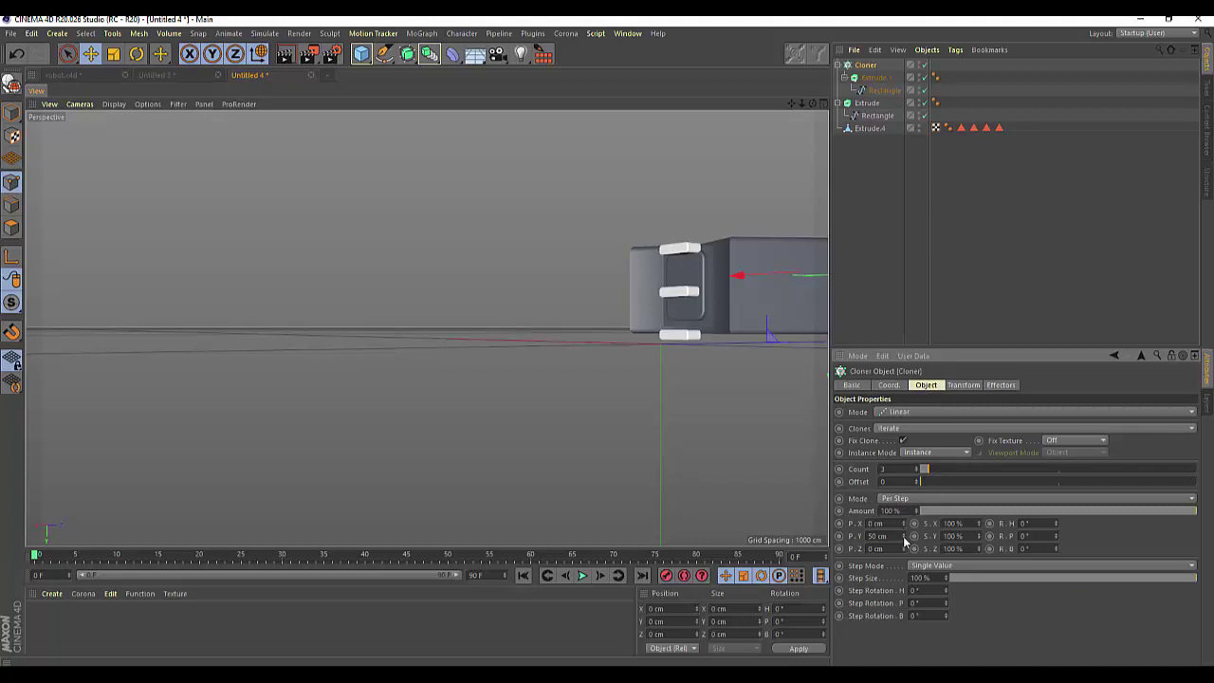
{"action": "left_click_drag", "start_coordinate": [907, 537], "coordinate": [870, 537]}
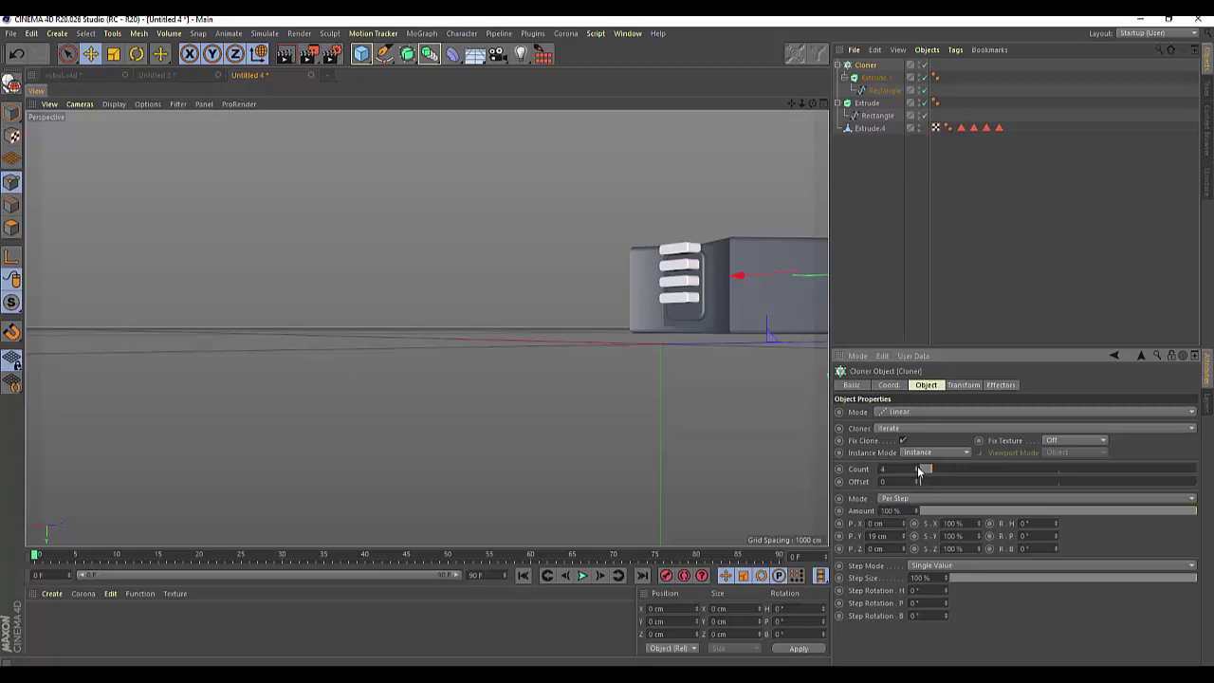
{"action": "scroll", "coordinate": [764, 253], "scroll_direction": "down", "scroll_amount": 2}
{"action": "scroll", "coordinate": [790, 162], "scroll_direction": "up", "scroll_amount": 1}
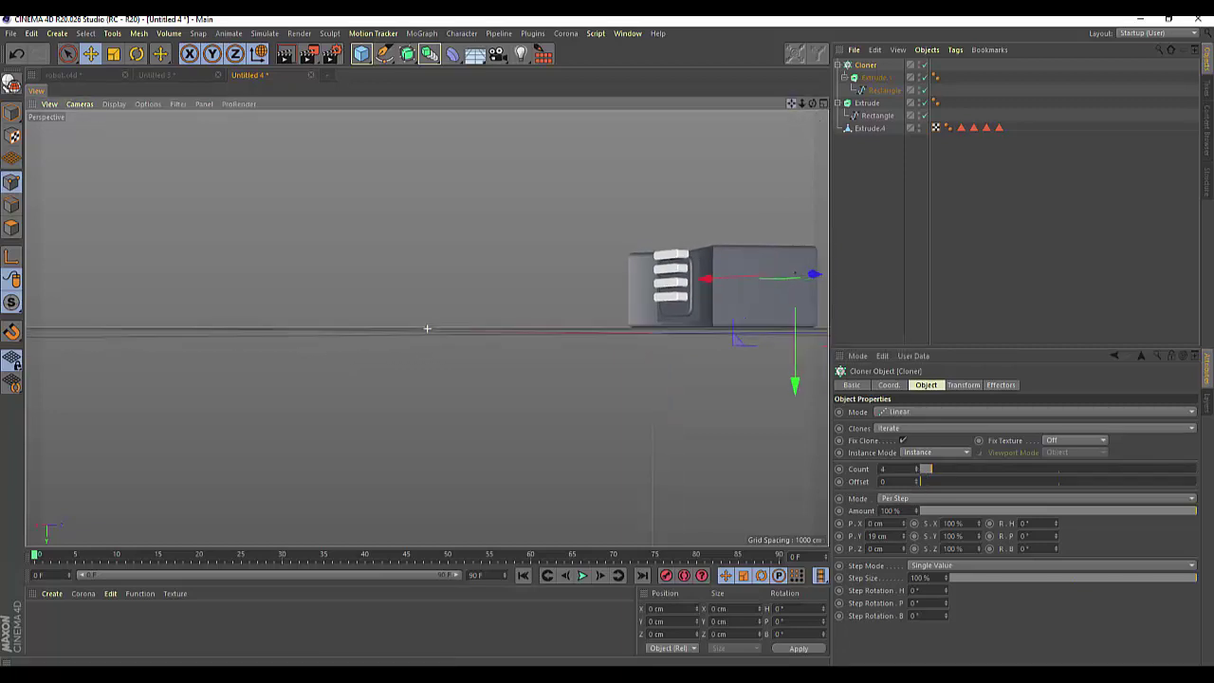
{"action": "scroll", "coordinate": [787, 205], "scroll_direction": "up", "scroll_amount": 1}
{"action": "left_click_drag", "start_coordinate": [762, 408], "coordinate": [756, 415]}
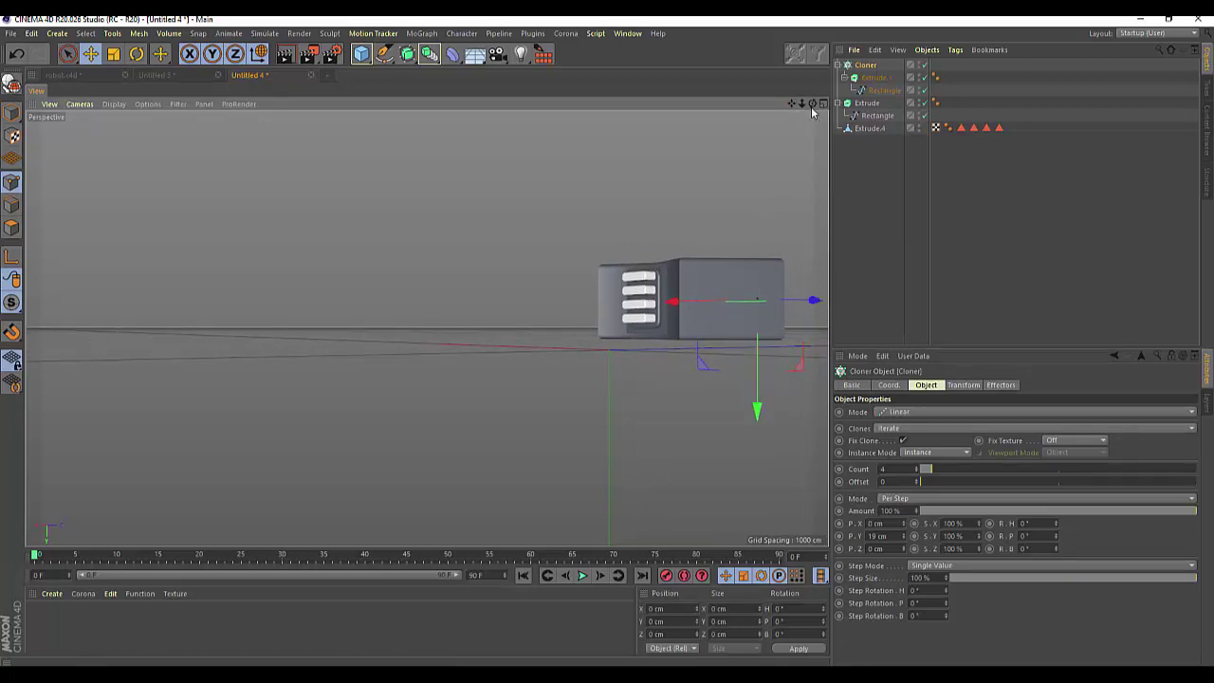
{"action": "left_click_drag", "start_coordinate": [531, 398], "coordinate": [426, 328], "text": "alt"}
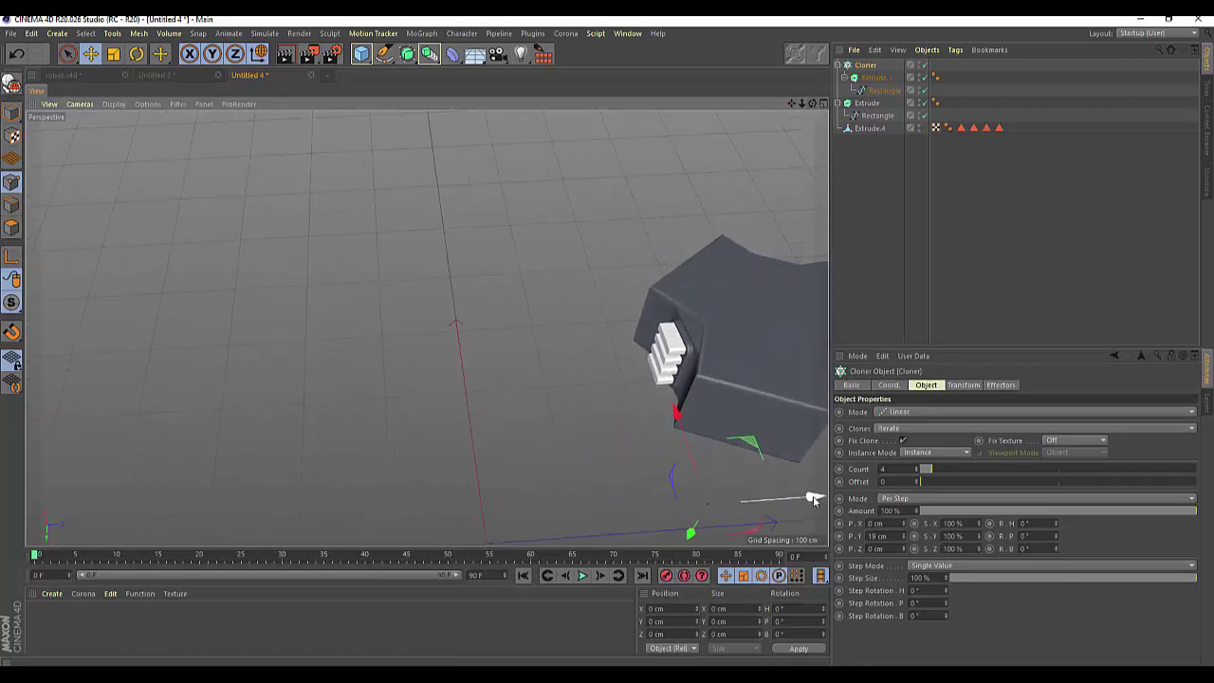
- Slide the slat panel about 6–7 cm sideways, trying and resetting a slight tilt
{"action": "left_click_drag", "start_coordinate": [812, 497], "coordinate": [824, 499]}
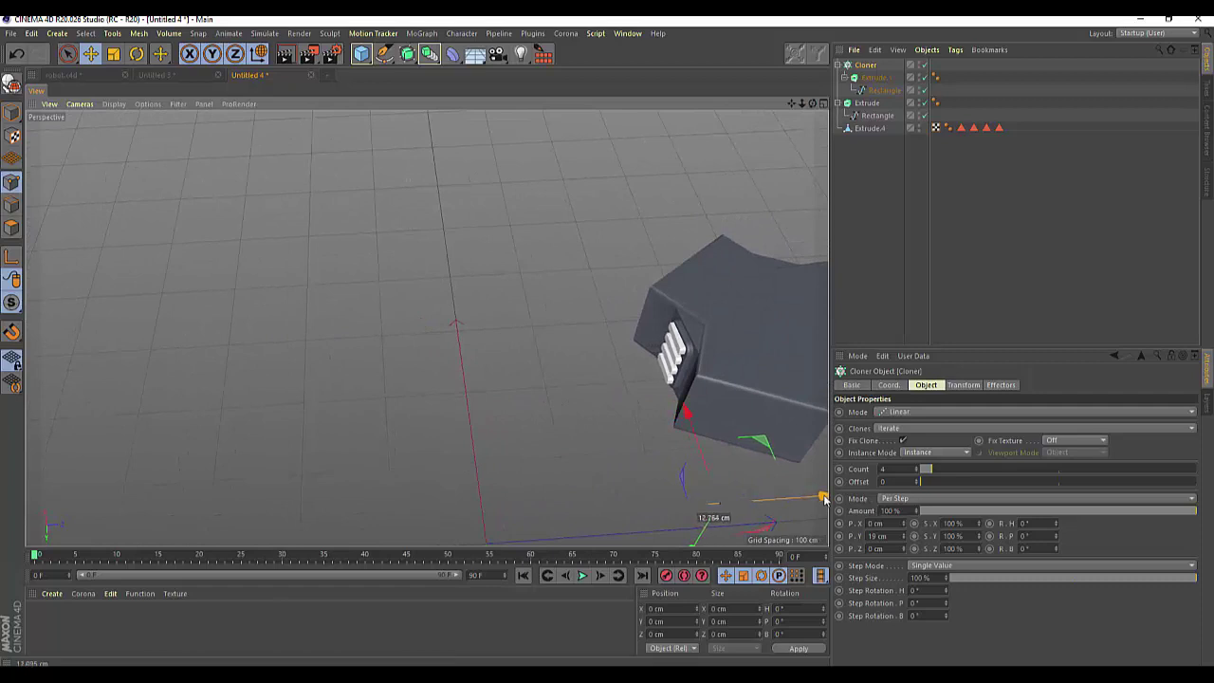
{"action": "left_click_drag", "start_coordinate": [812, 104], "coordinate": [426, 328]}
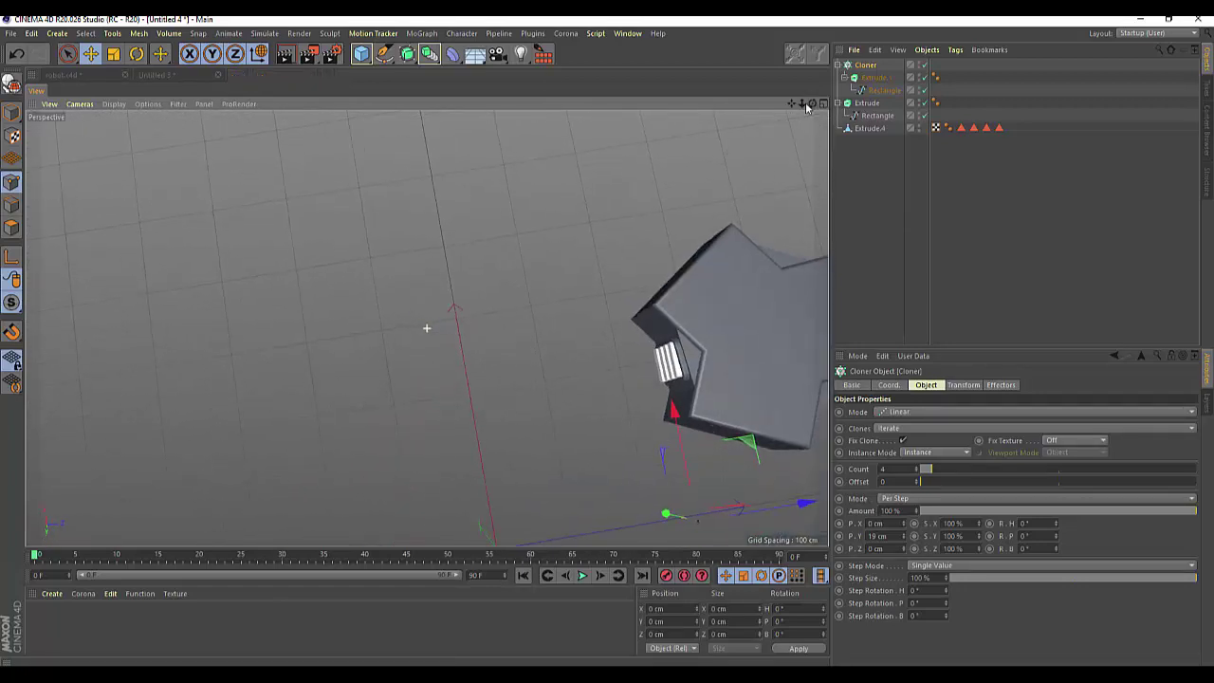
{"action": "left_click", "coordinate": [137, 55]}
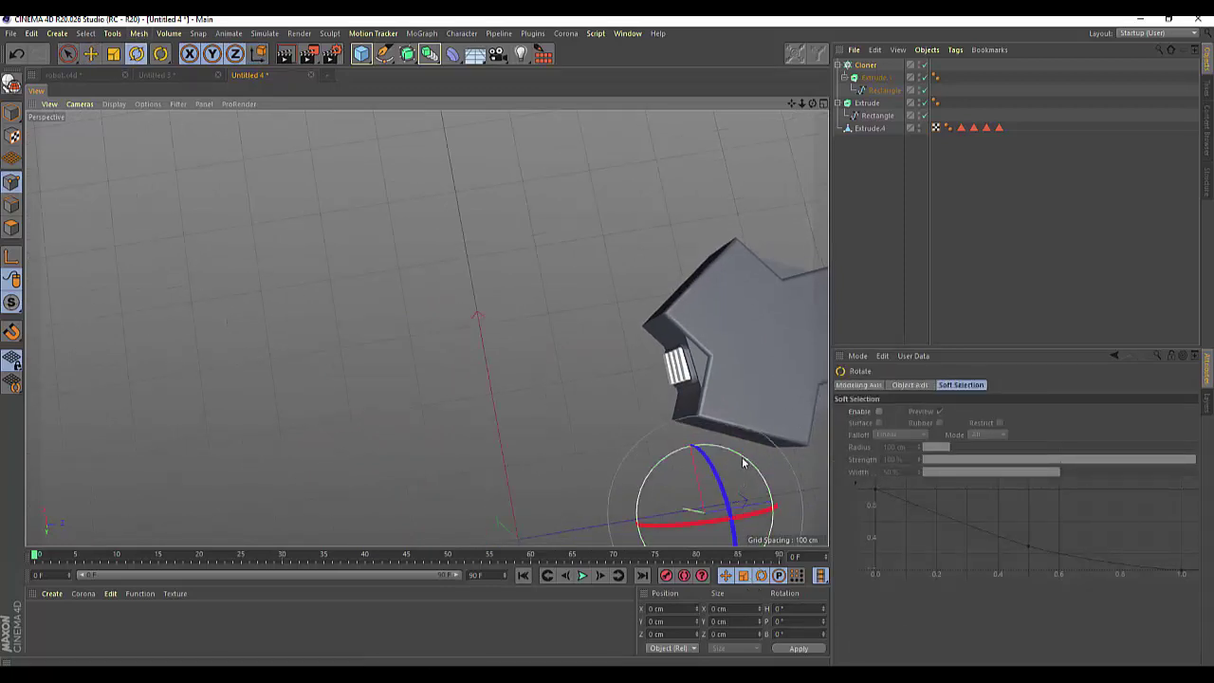
{"action": "left_click_drag", "start_coordinate": [745, 464], "coordinate": [742, 462]}
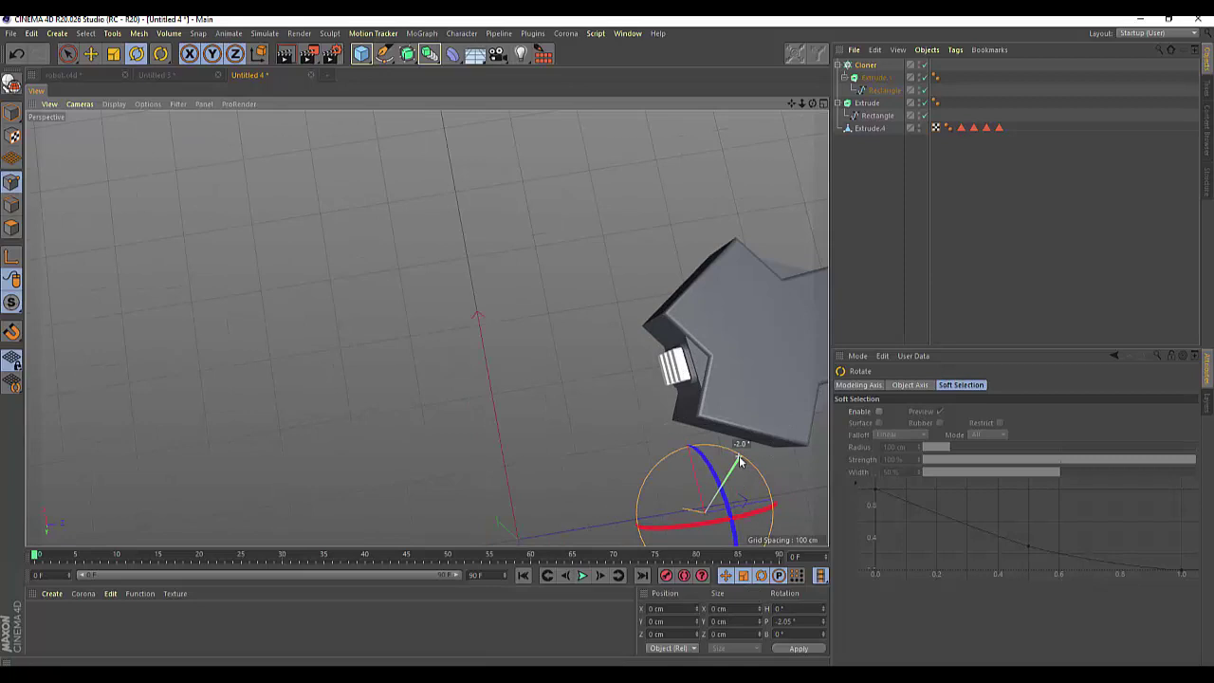
{"action": "left_click", "coordinate": [16, 53]}
{"action": "left_click", "coordinate": [91, 54]}
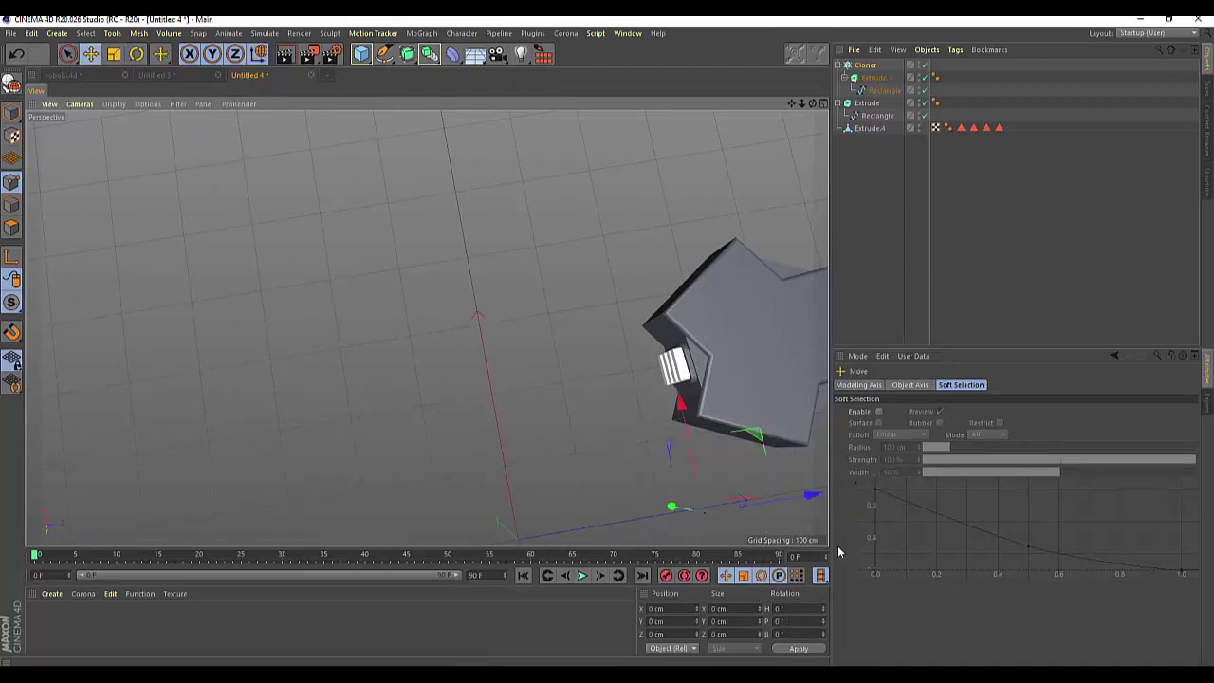
{"action": "left_click_drag", "start_coordinate": [814, 497], "coordinate": [819, 498]}
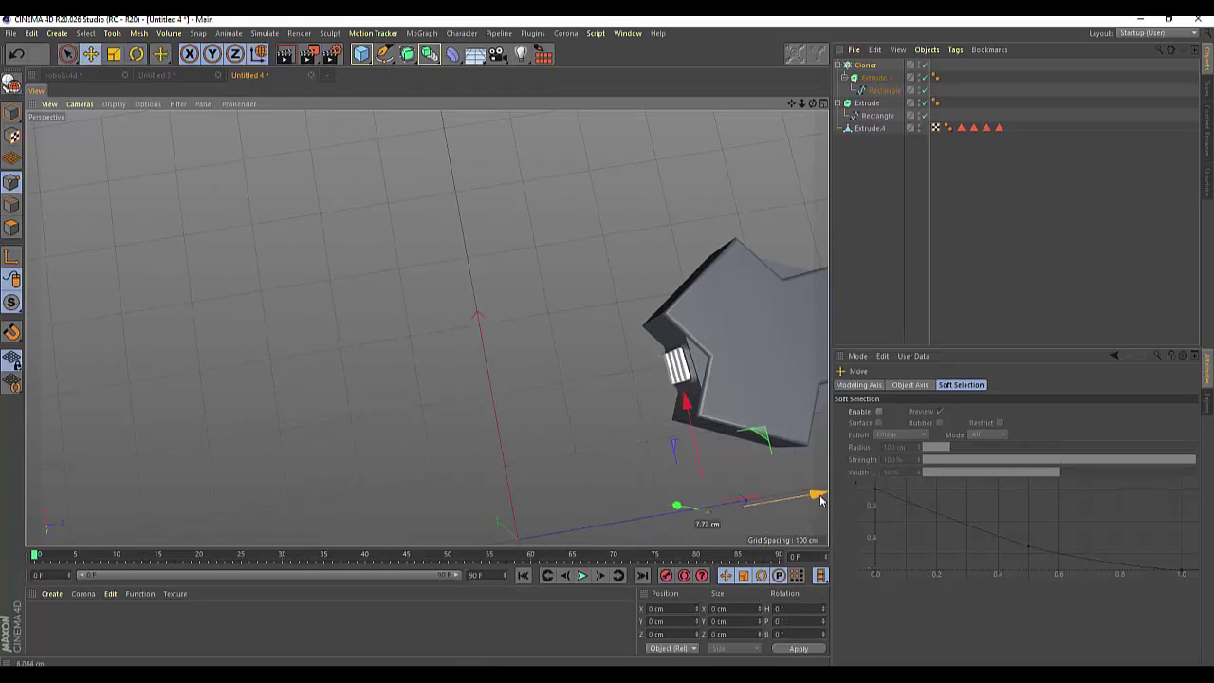
- Try a one-degree tilt, undo it, and slide the panel about 14 cm sideways
{"action": "left_click", "coordinate": [137, 54]}
{"action": "left_click_drag", "start_coordinate": [773, 473], "coordinate": [760, 471]}
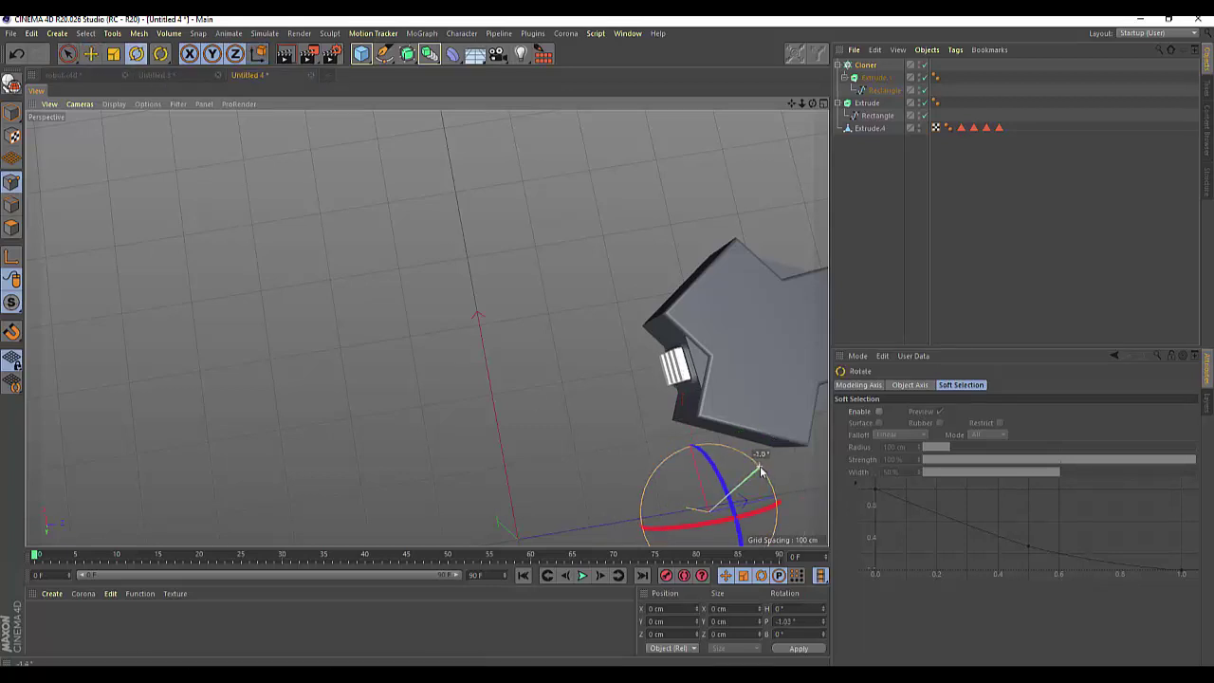
{"action": "key", "text": "ctrl+z"}
{"action": "key", "text": "e"}
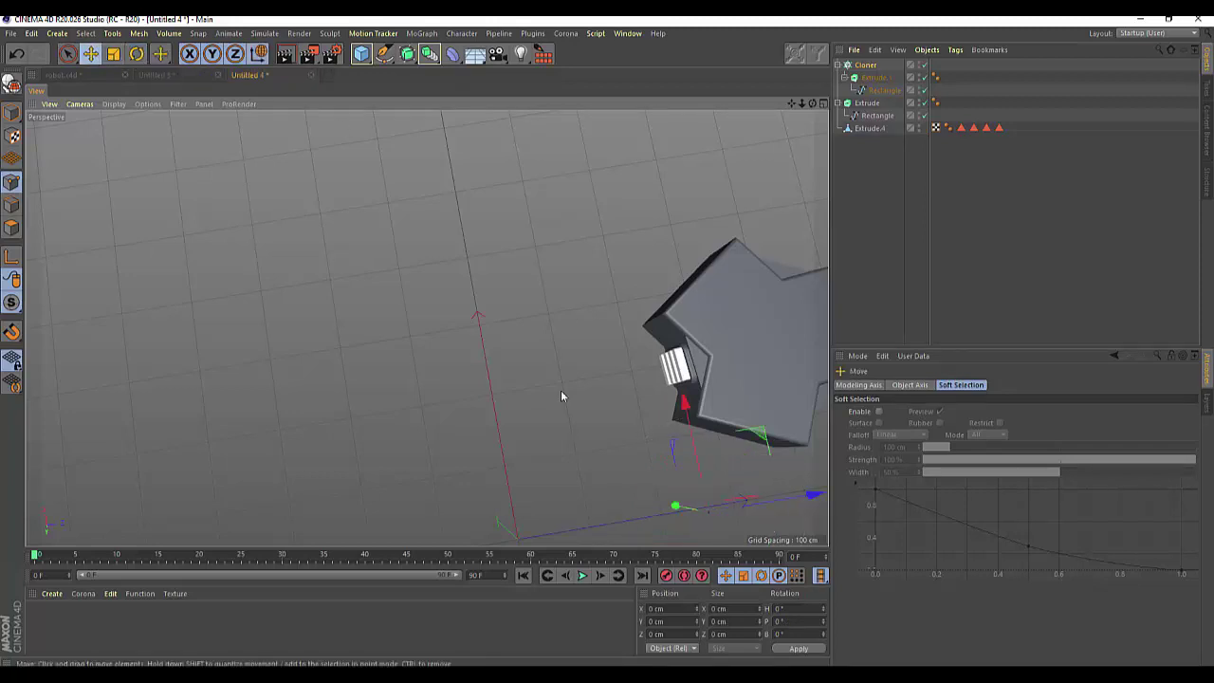
{"action": "left_click_drag", "start_coordinate": [816, 495], "coordinate": [773, 531]}
- Undo another rotation attempt, nudge the panel about 1.7 cm, and reselect the Cloner
{"action": "left_click", "coordinate": [134, 53]}
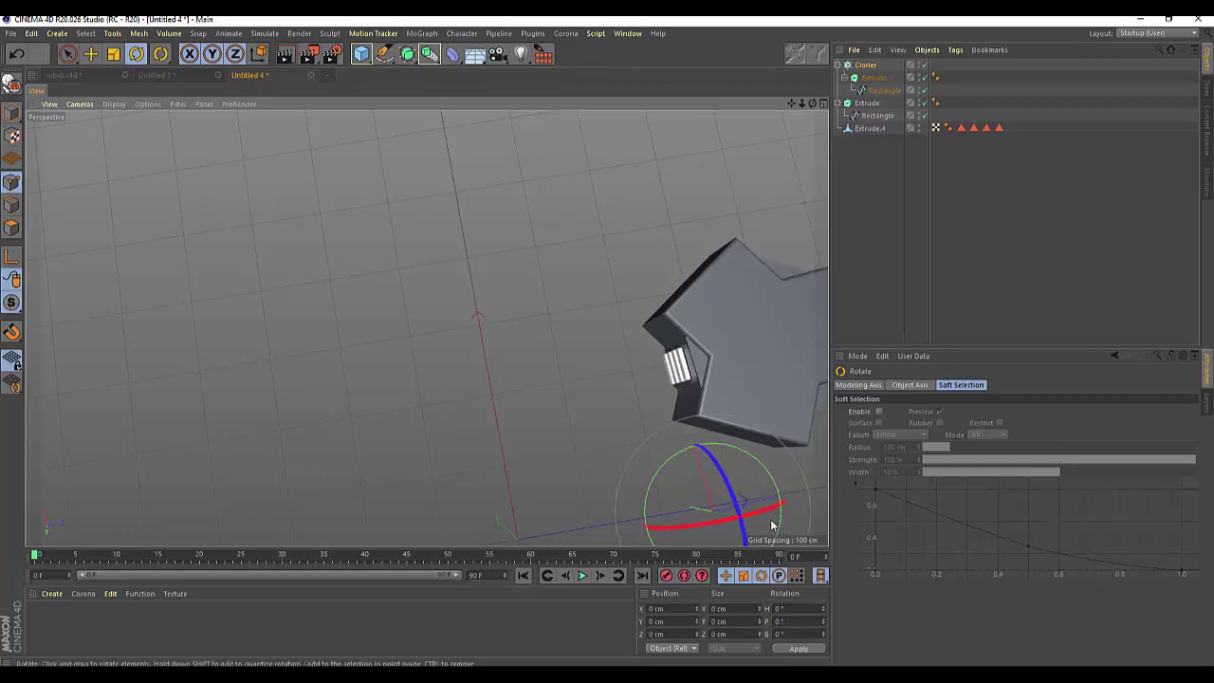
{"action": "scroll", "coordinate": [728, 466], "scroll_direction": "up", "scroll_amount": 4}
{"action": "scroll", "coordinate": [718, 454], "scroll_direction": "up", "scroll_amount": 4}
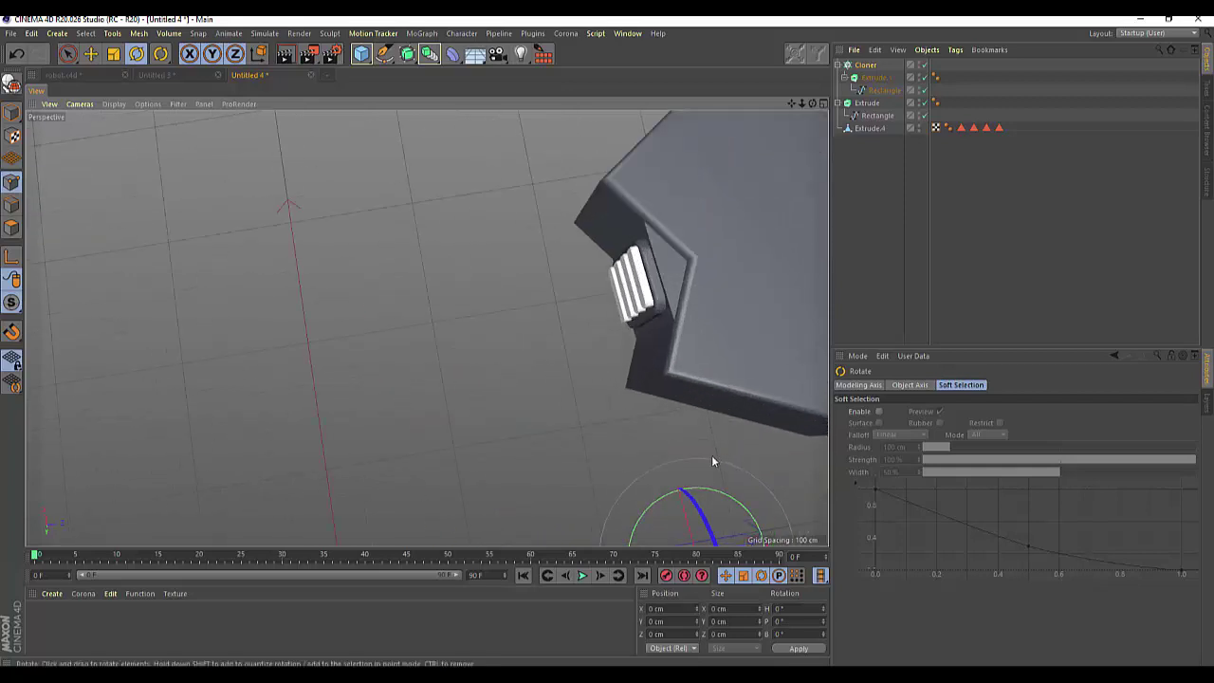
{"action": "left_click", "coordinate": [90, 54]}
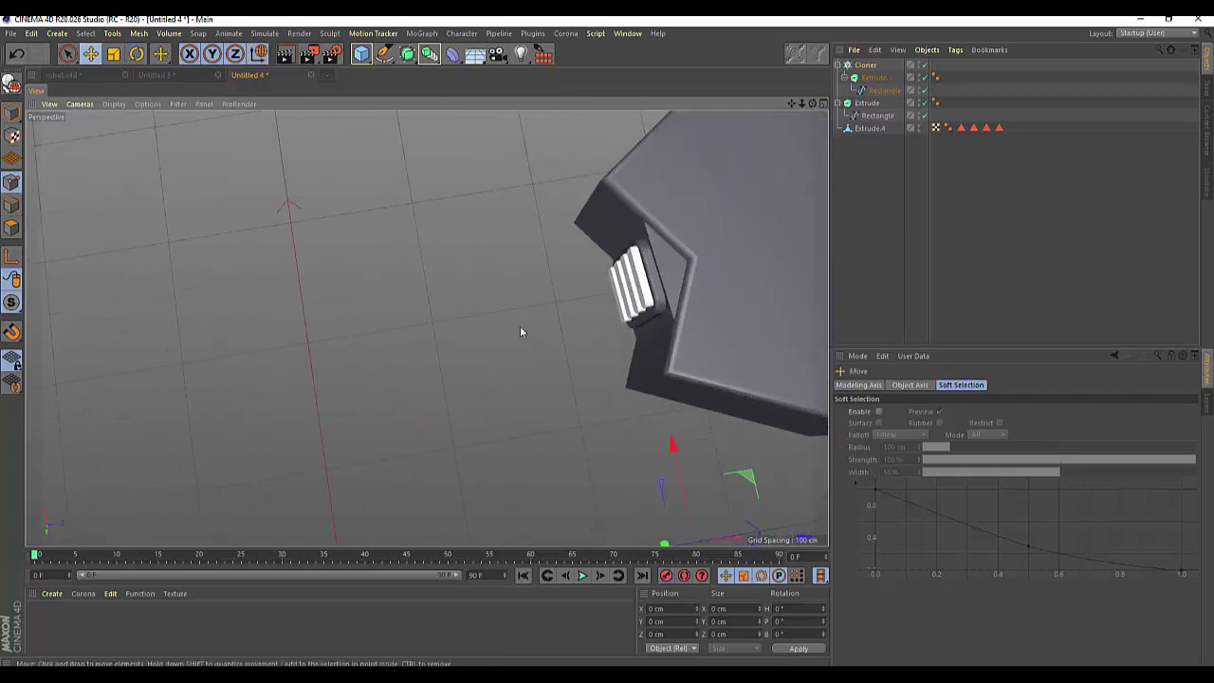
{"action": "key", "text": "ctrl+z"}
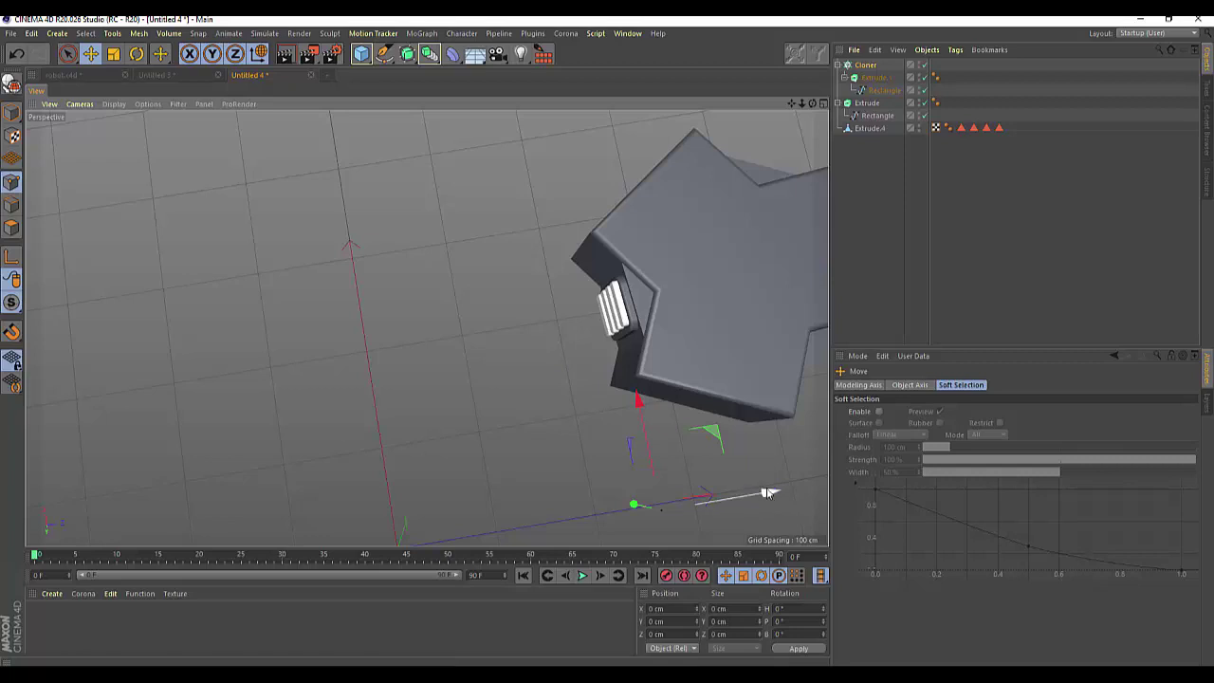
{"action": "left_click_drag", "start_coordinate": [766, 492], "coordinate": [769, 492]}
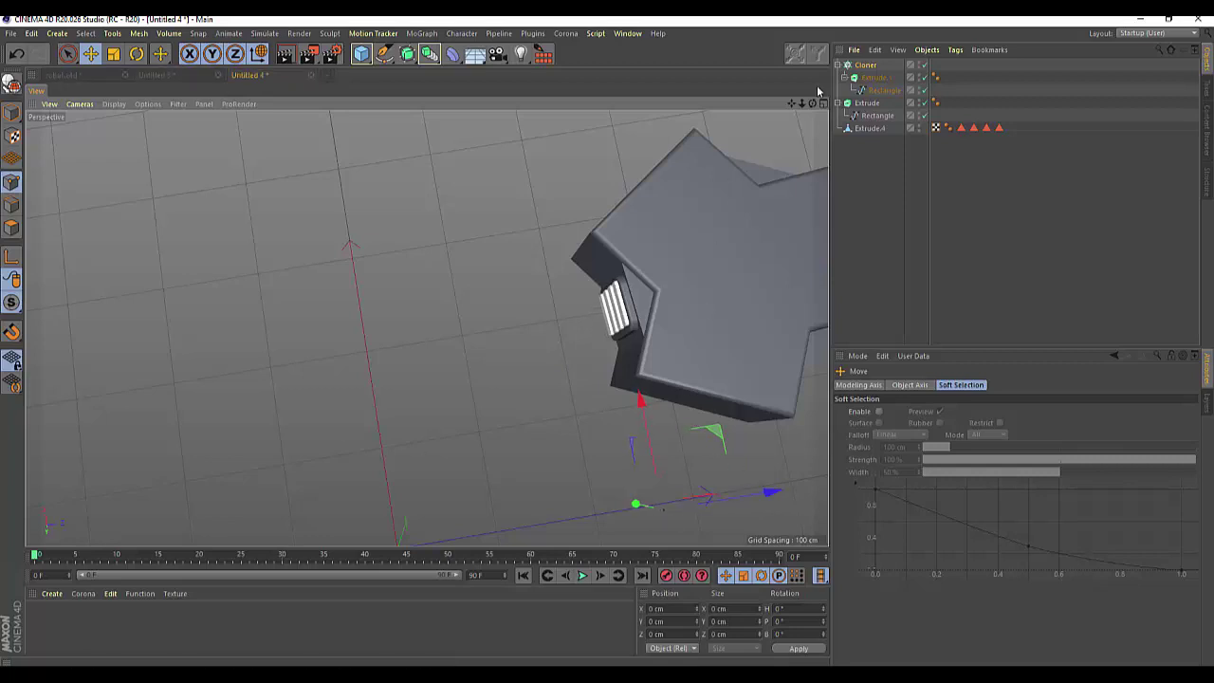
{"action": "left_click", "coordinate": [862, 67]}
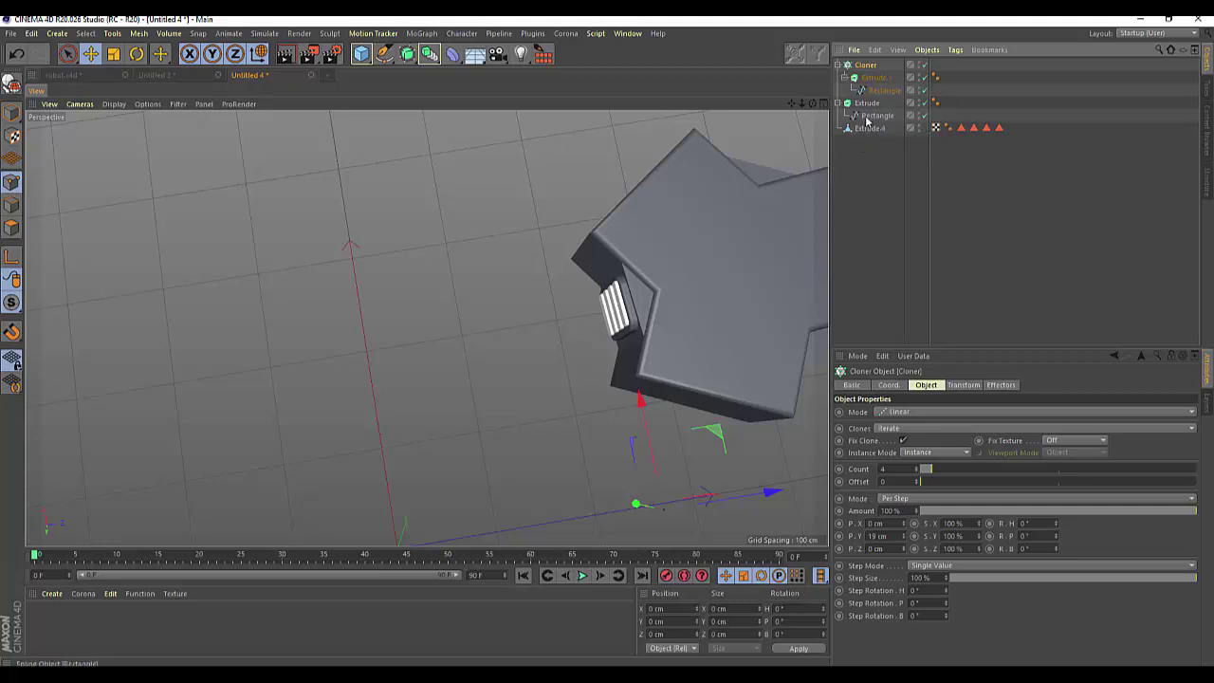
- Connect and delete the Cloner, extrusions and rectangles into polygon object Cloner.1, then inspect it
{"action": "left_click", "coordinate": [865, 115], "text": "shift"}
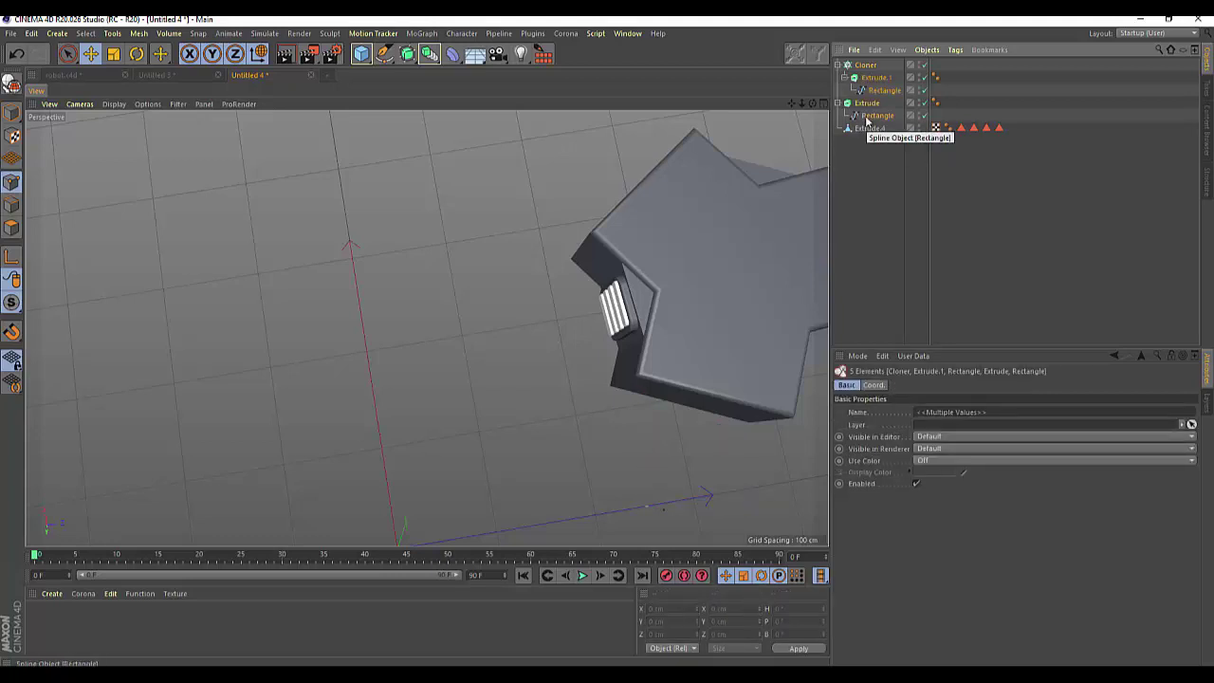
{"action": "right_click", "coordinate": [866, 119]}
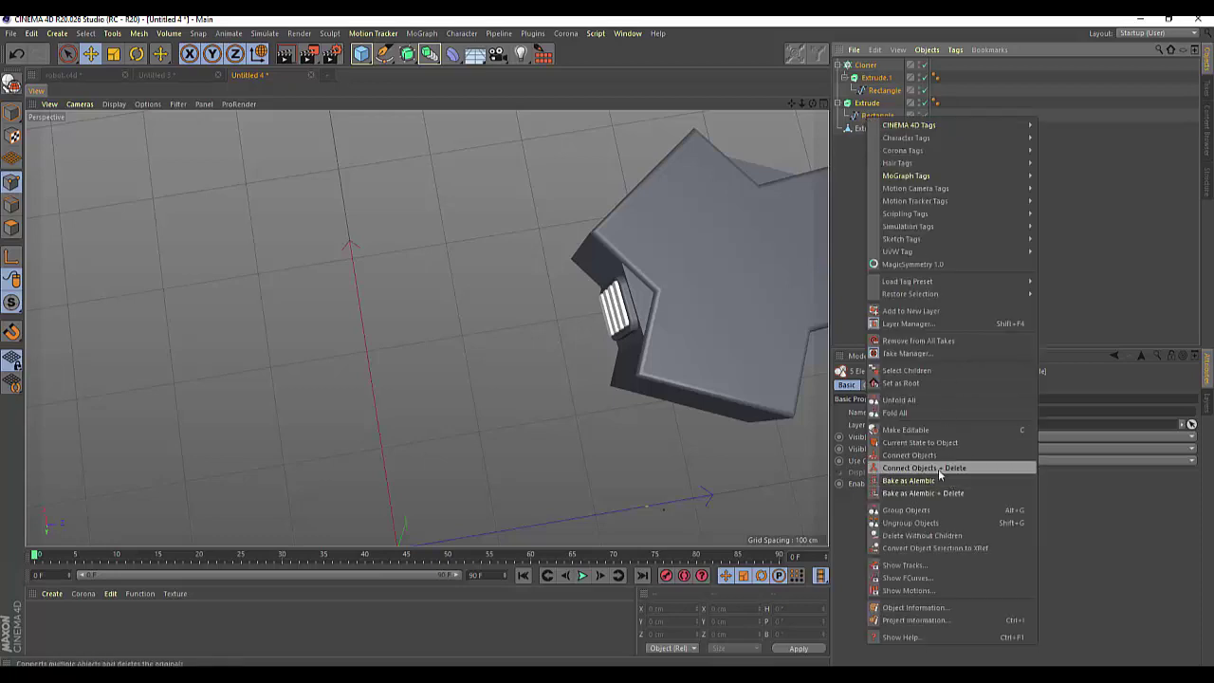
{"action": "left_click", "coordinate": [939, 470]}
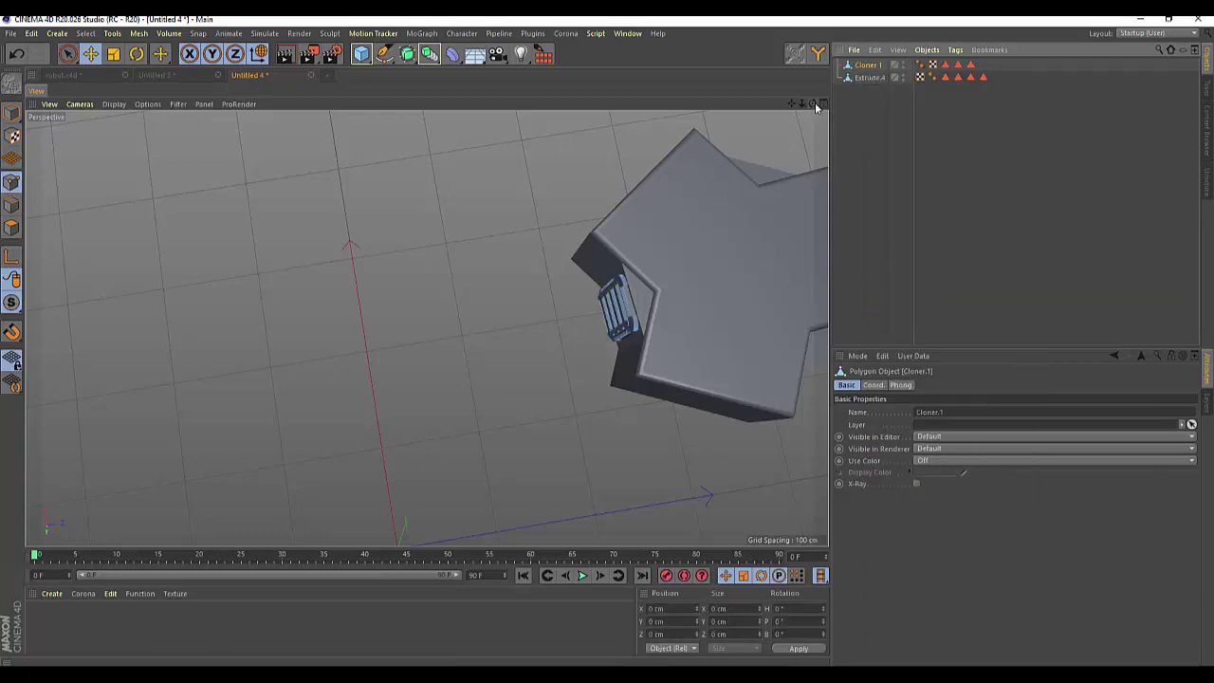
{"action": "left_click_drag", "start_coordinate": [811, 102], "coordinate": [426, 328]}
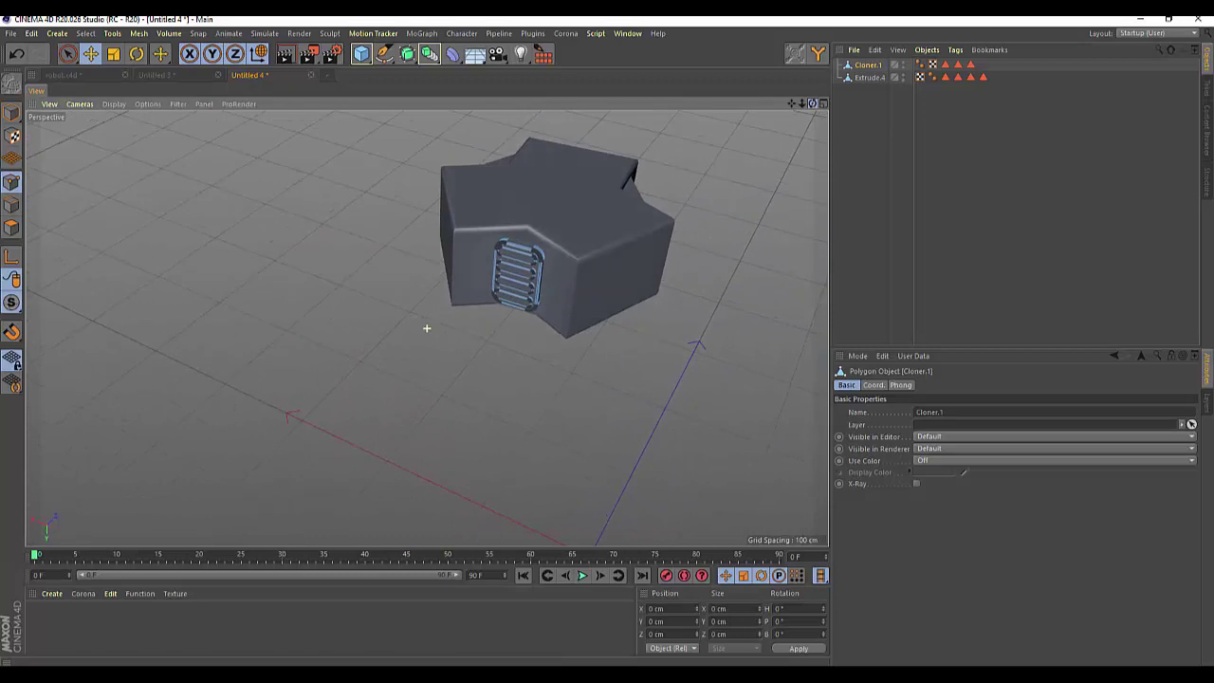
{"action": "scroll", "coordinate": [531, 272], "scroll_direction": "up", "scroll_amount": 3}
{"action": "scroll", "coordinate": [531, 272], "scroll_direction": "up", "scroll_amount": 3}
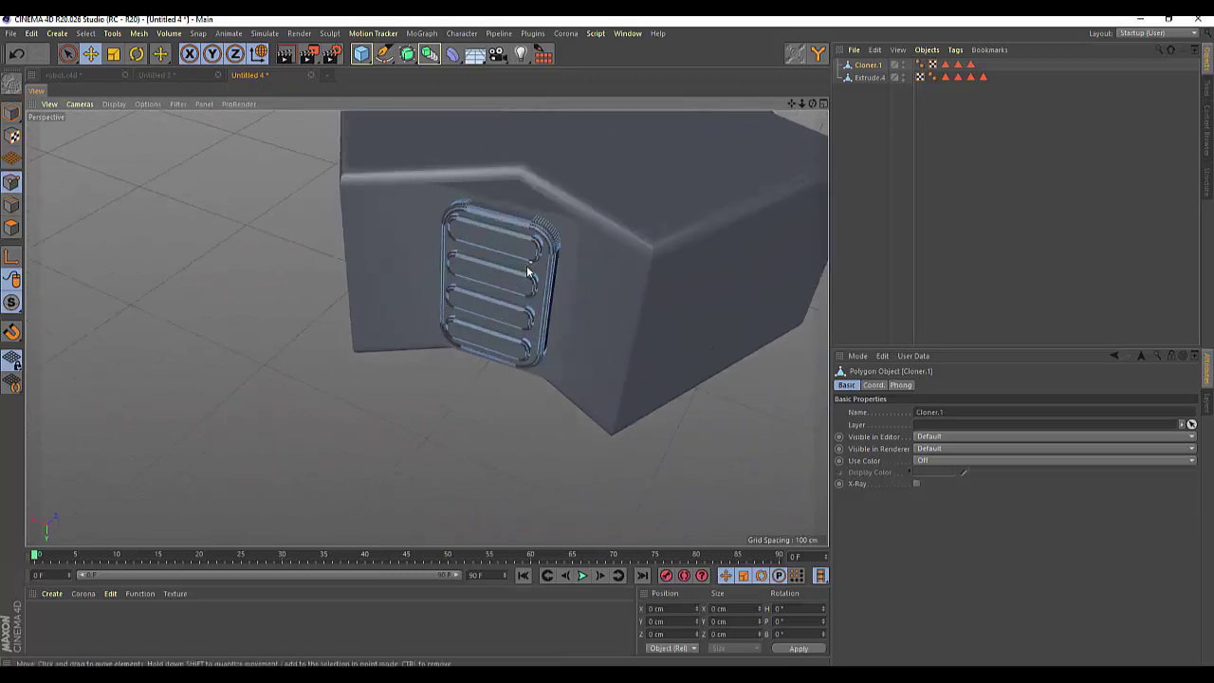
{"action": "scroll", "coordinate": [527, 272], "scroll_direction": "down", "scroll_amount": 3}
{"action": "scroll", "coordinate": [527, 272], "scroll_direction": "down", "scroll_amount": 3}
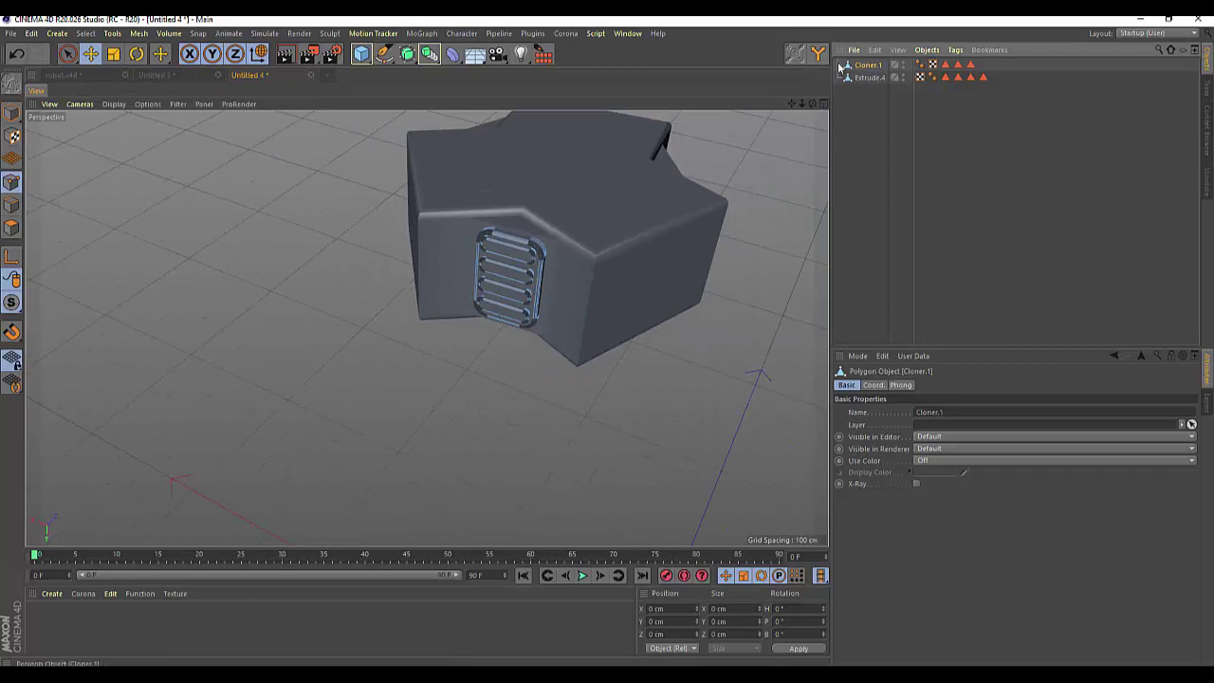
- Add a new Cloner in Radial mode containing the merged panel Cloner.1
{"action": "left_click", "coordinate": [423, 34]}
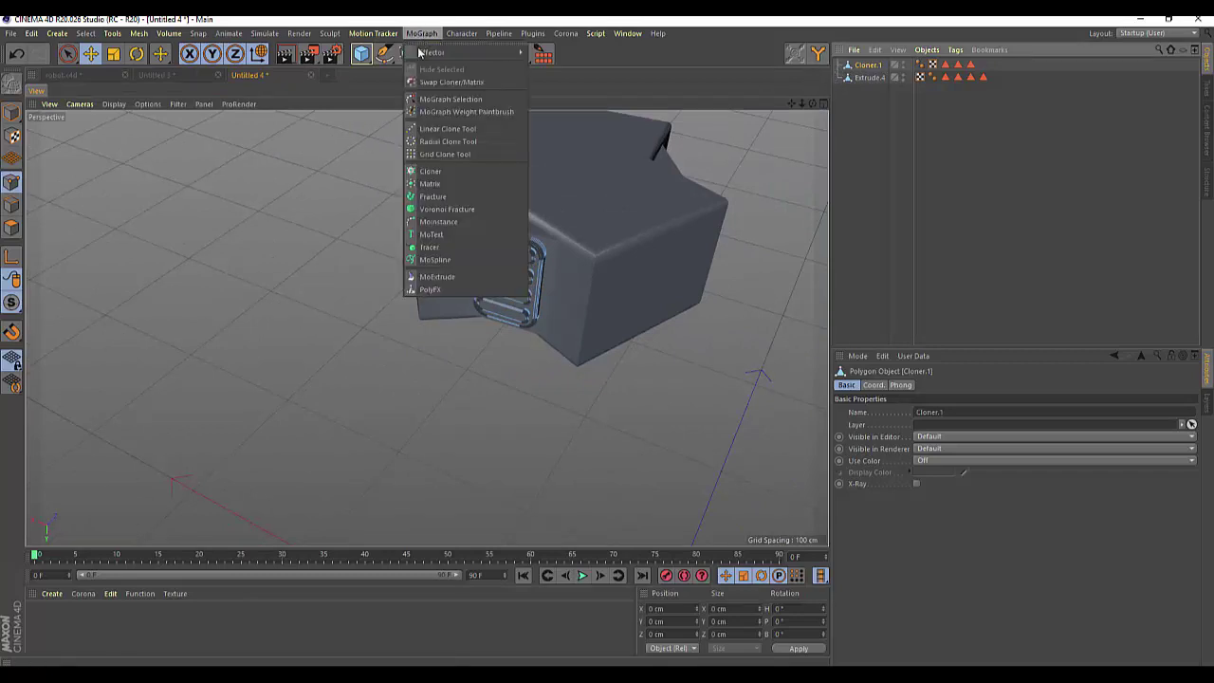
{"action": "left_click", "coordinate": [422, 170]}
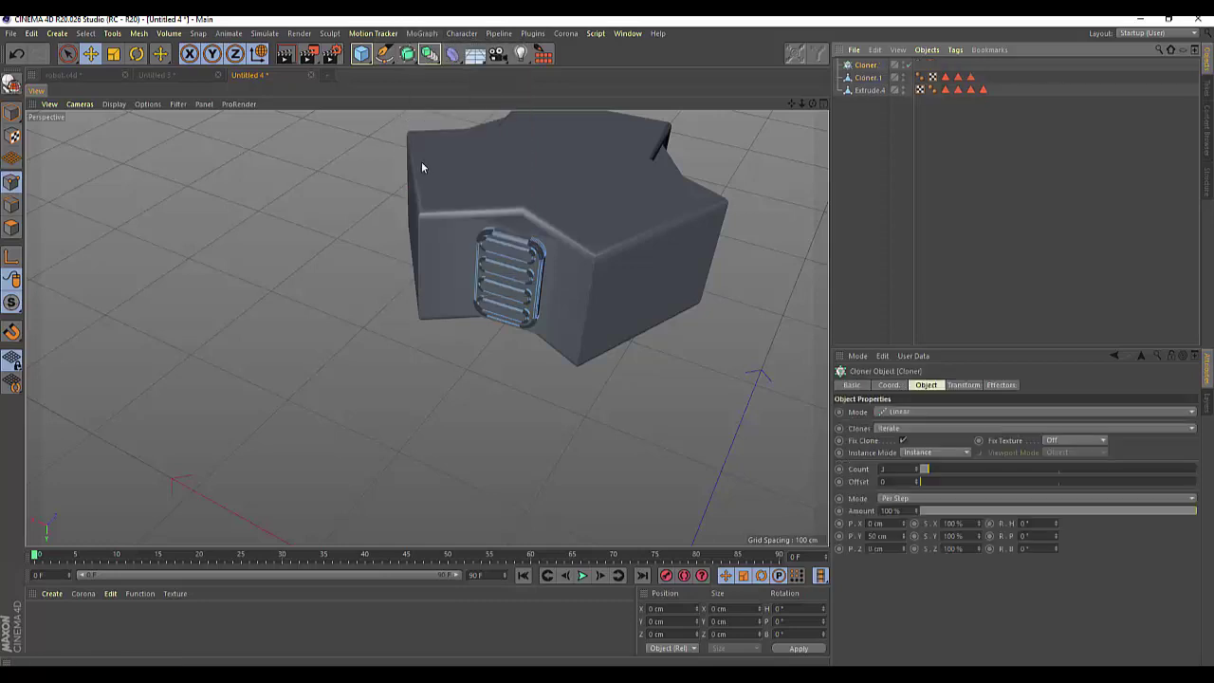
{"action": "left_click_drag", "start_coordinate": [868, 73], "coordinate": [863, 69]}
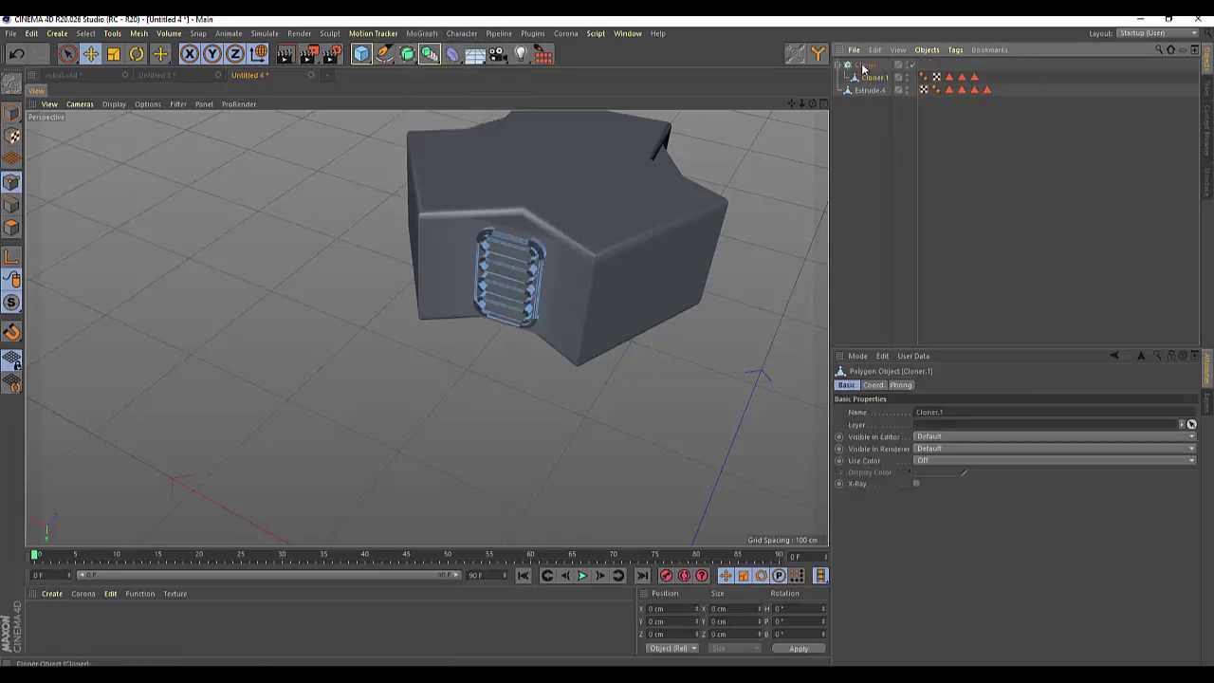
{"action": "left_click", "coordinate": [863, 65]}
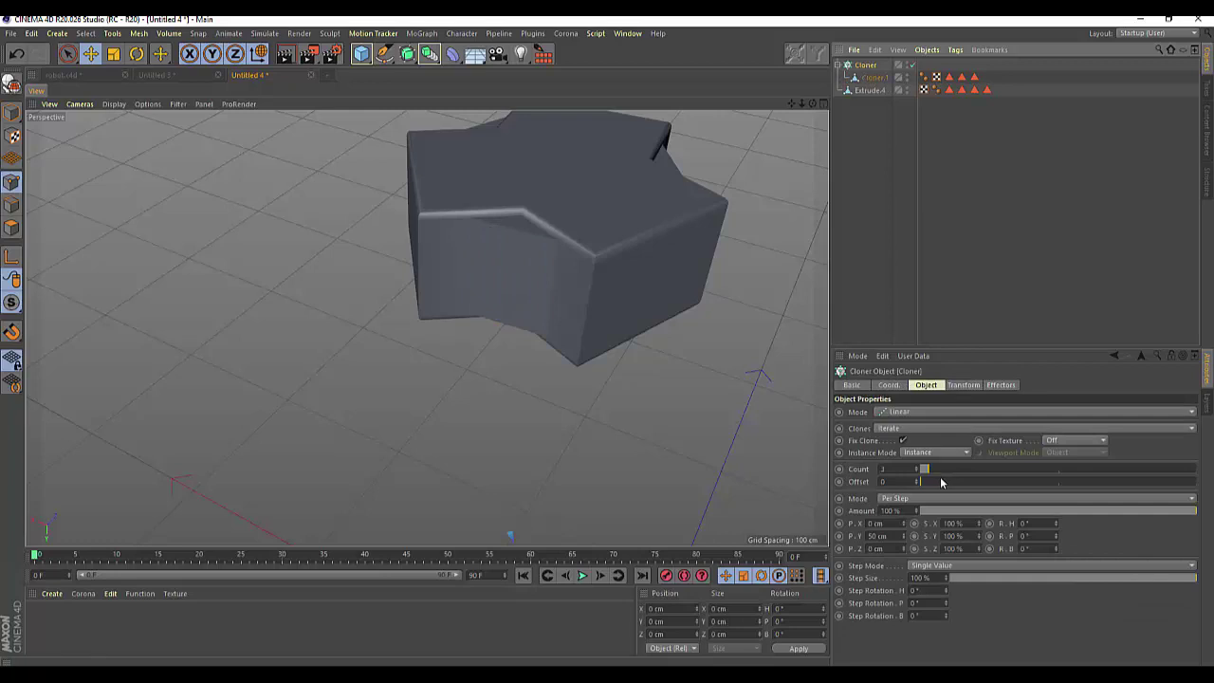
{"action": "left_click", "coordinate": [902, 413]}
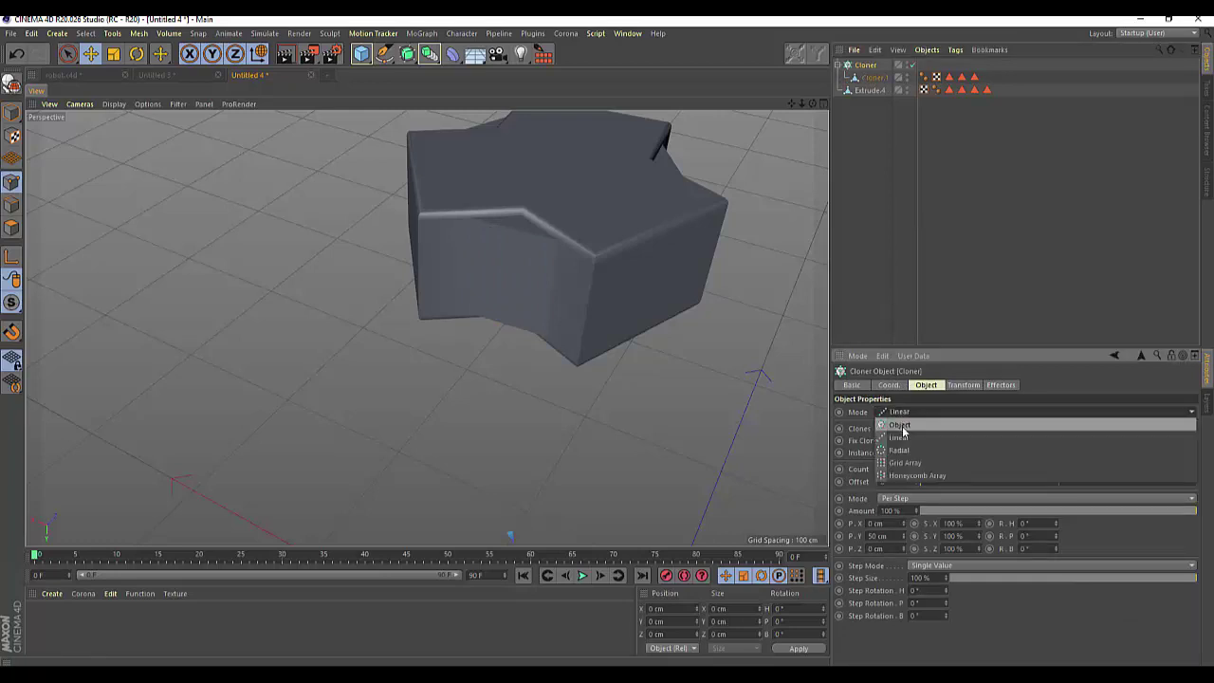
{"action": "left_click", "coordinate": [899, 449]}
{"action": "scroll", "coordinate": [711, 324], "scroll_direction": "down", "scroll_amount": 3}
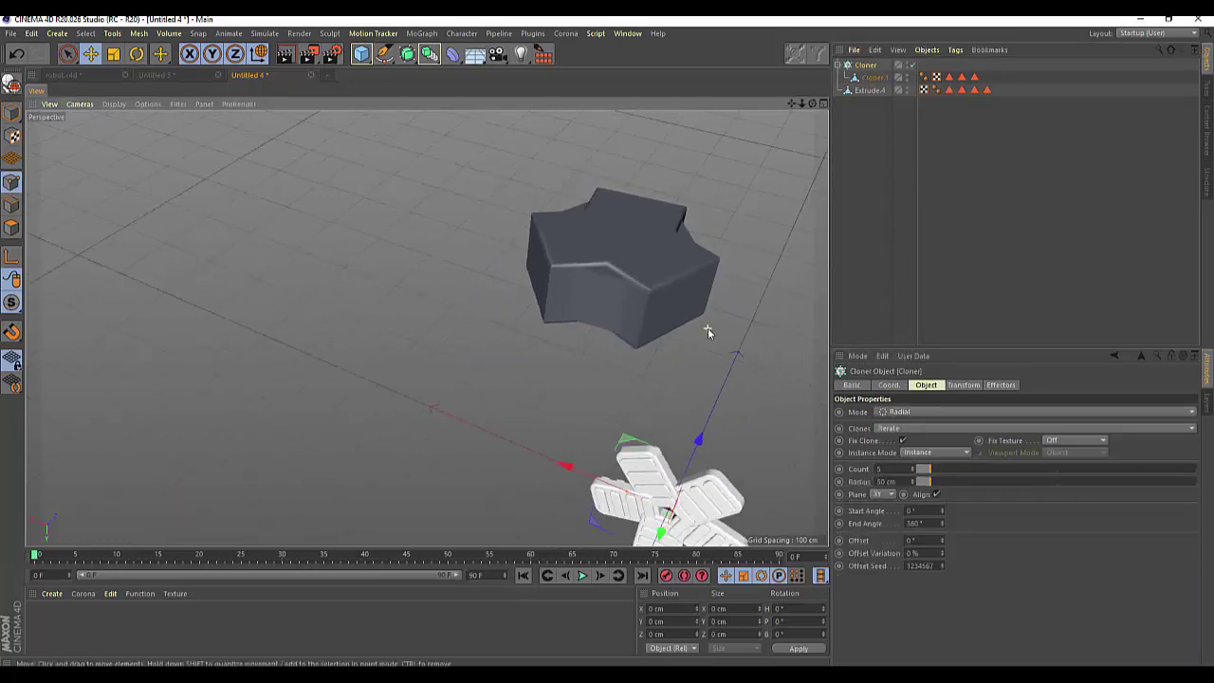
{"action": "scroll", "coordinate": [707, 327], "scroll_direction": "down", "scroll_amount": 2}
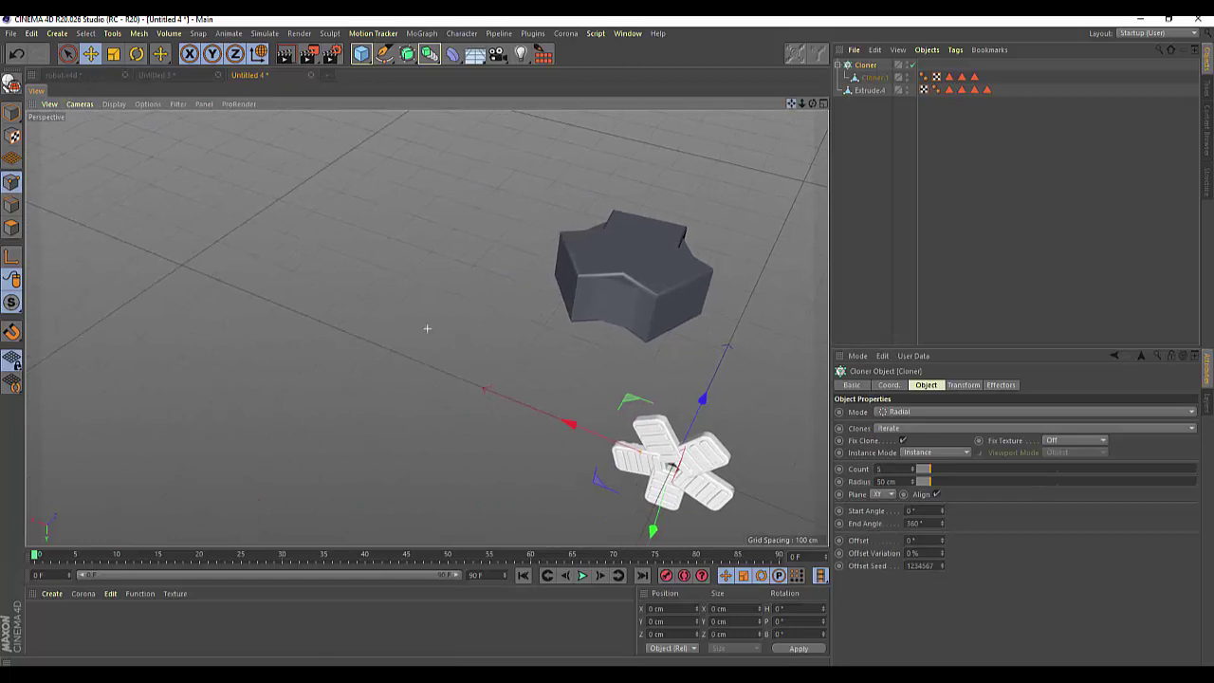
{"action": "mouse_move", "coordinate": [791, 104]}
{"action": "left_mouse_down"}
{"action": "mouse_move", "coordinate": [973, 494]}
{"action": "mouse_move", "coordinate": [912, 479]}
{"action": "left_mouse_up"}
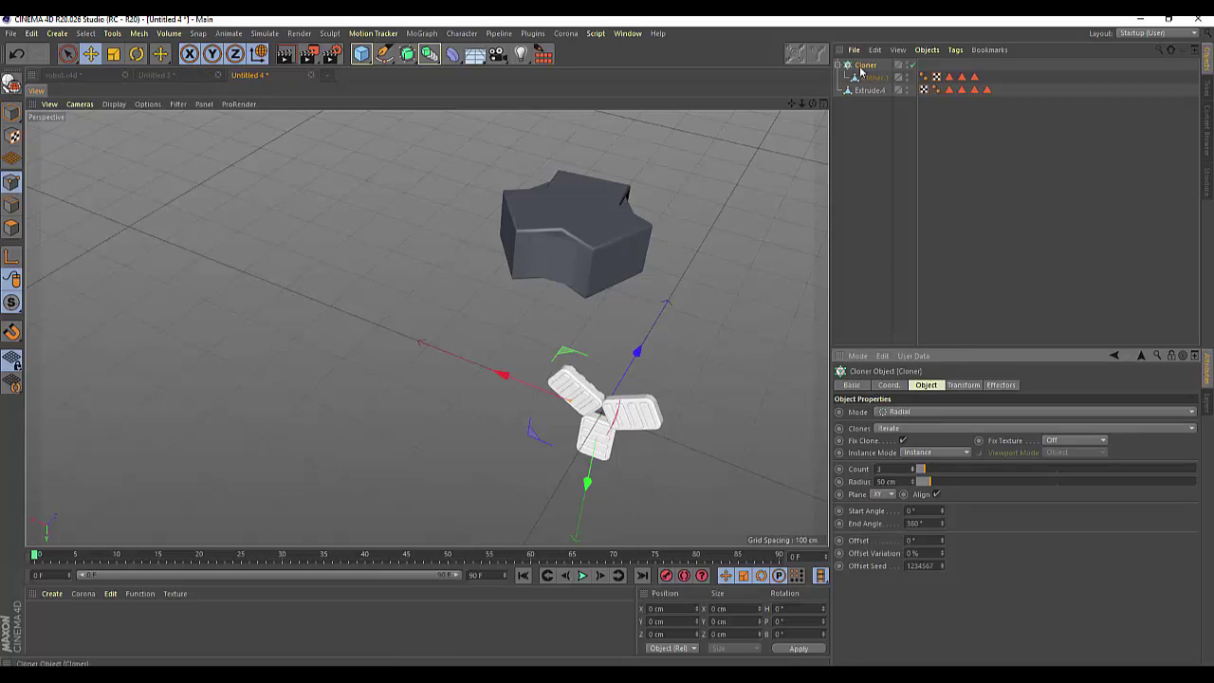
- Set the clones' pitch to -90° and widen the cloner radius to 102 cm
{"action": "left_click", "coordinate": [137, 54]}
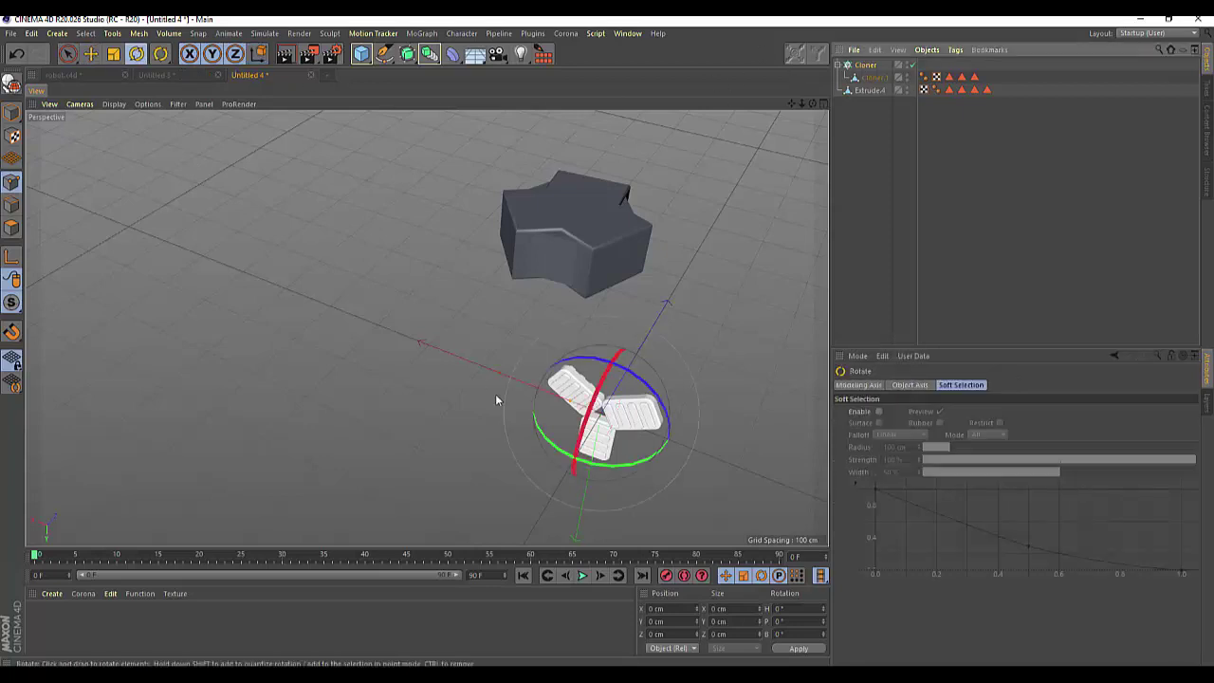
{"action": "left_click_drag", "start_coordinate": [576, 447], "coordinate": [630, 329]}
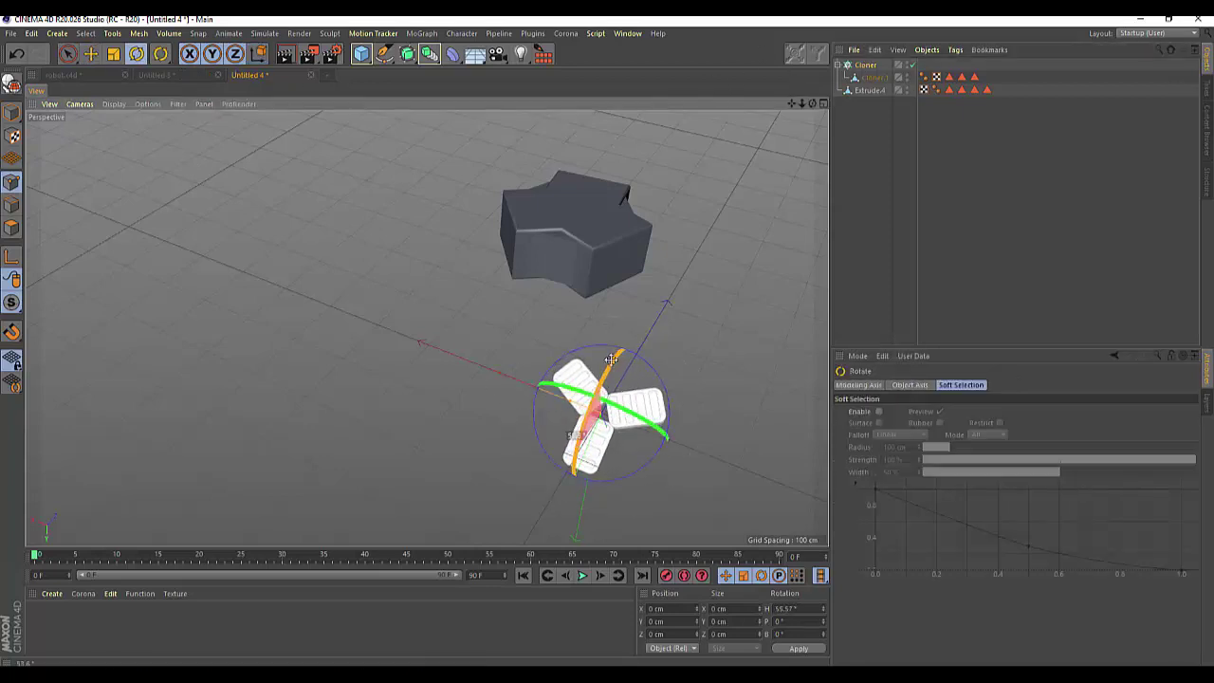
{"action": "key", "text": "ctrl+z"}
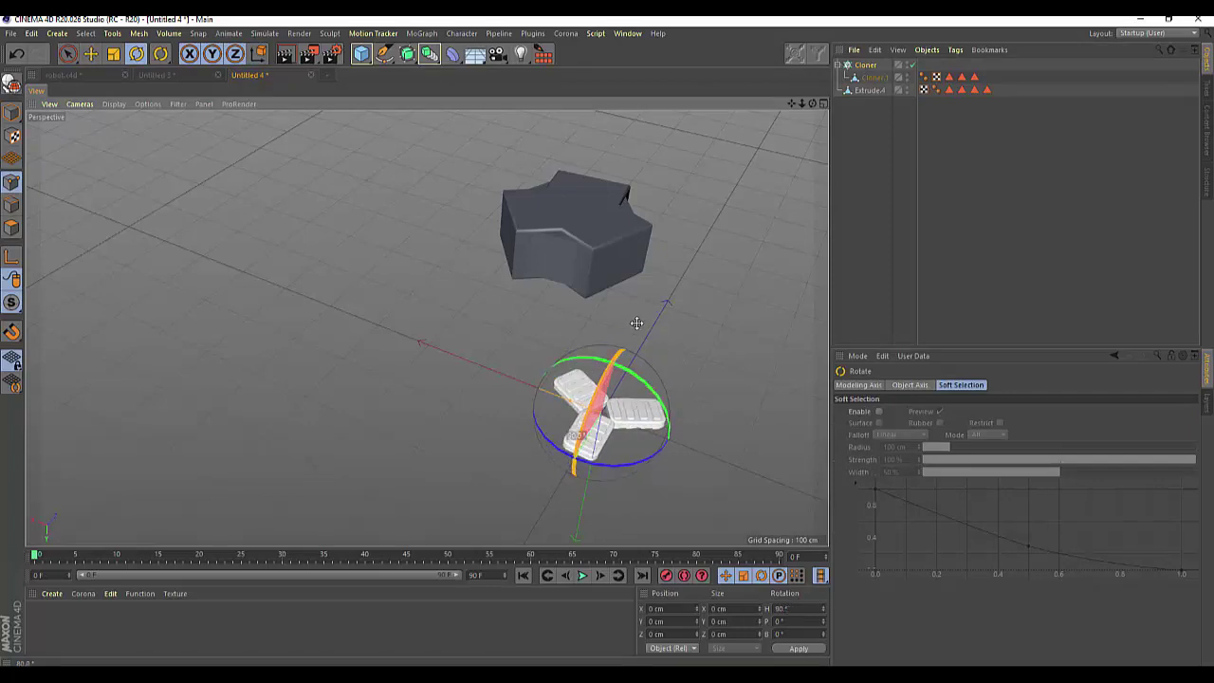
{"action": "left_click", "coordinate": [867, 67]}
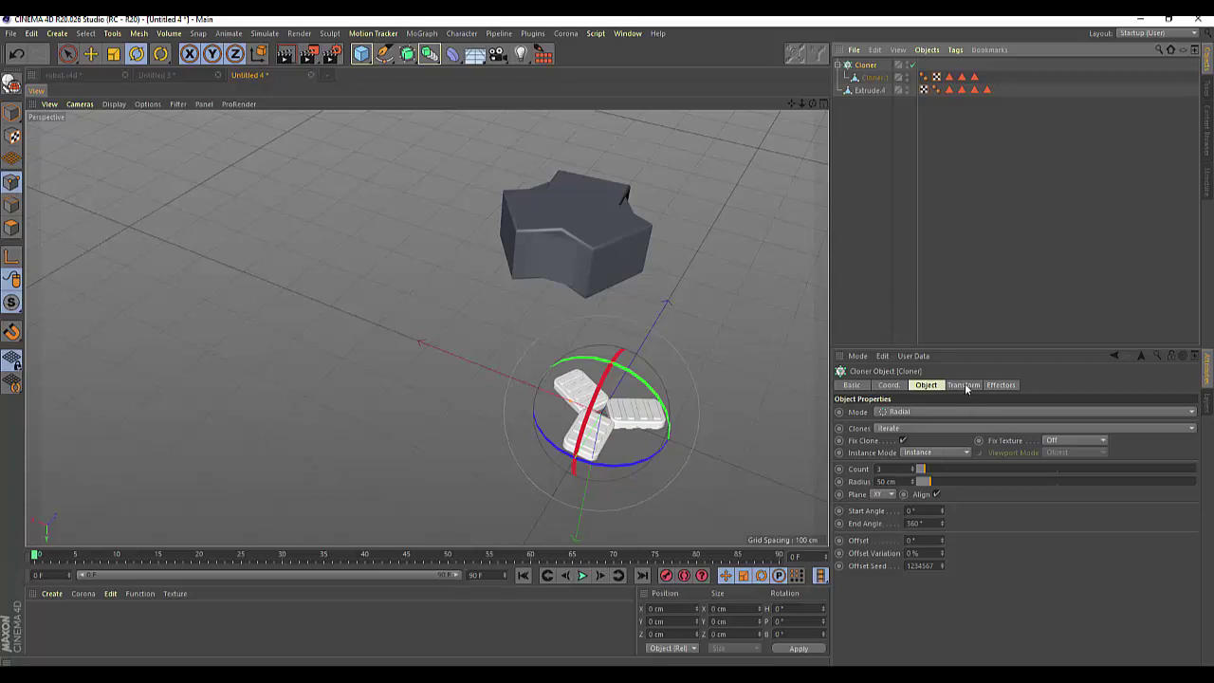
{"action": "left_click", "coordinate": [964, 385]}
{"action": "left_click_drag", "start_coordinate": [1054, 439], "coordinate": [1054, 524]}
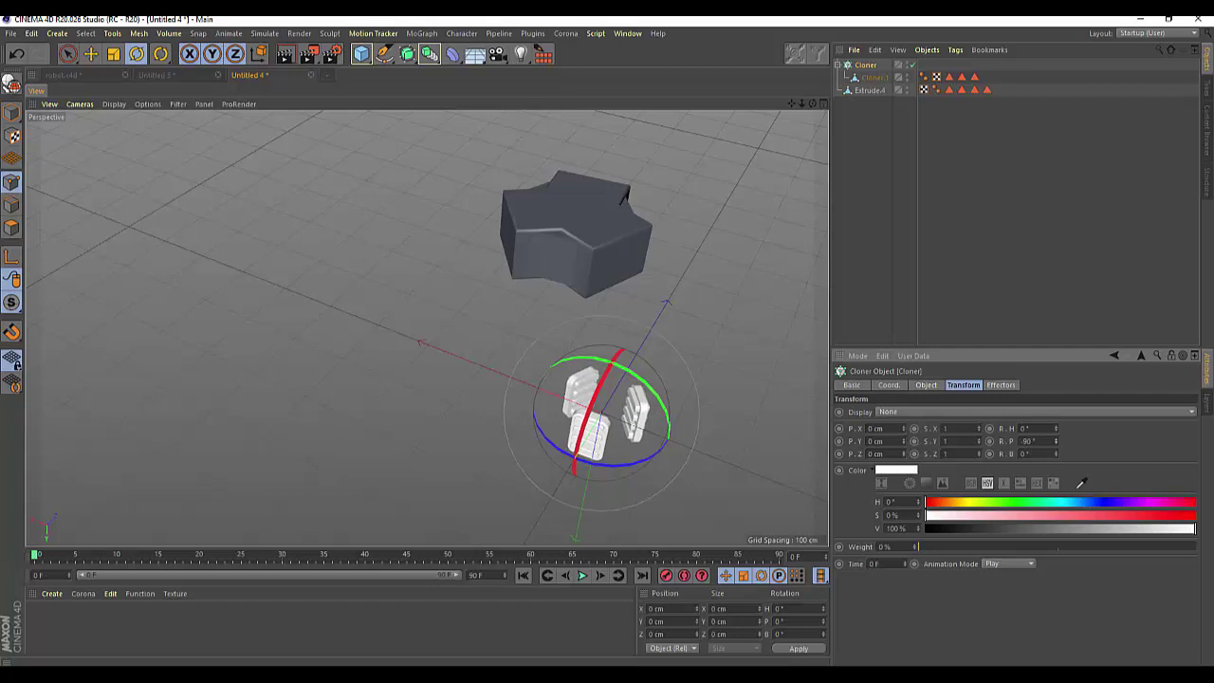
{"action": "left_click", "coordinate": [926, 387]}
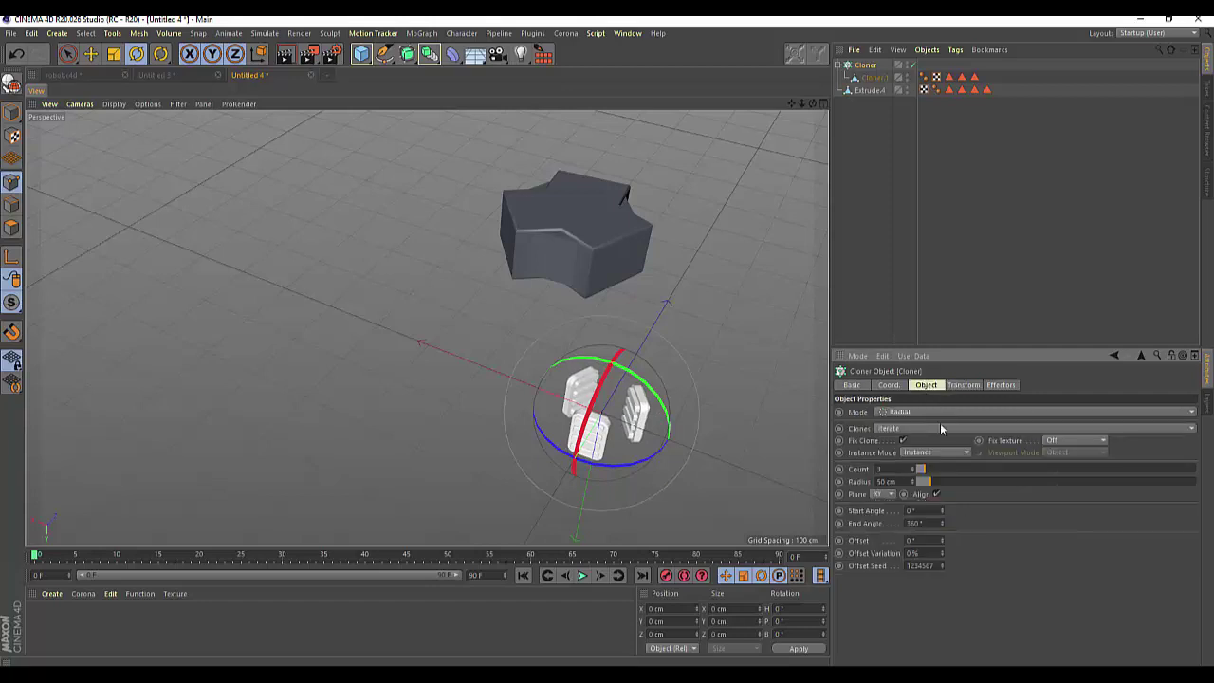
{"action": "left_click_drag", "start_coordinate": [931, 485], "coordinate": [944, 486]}
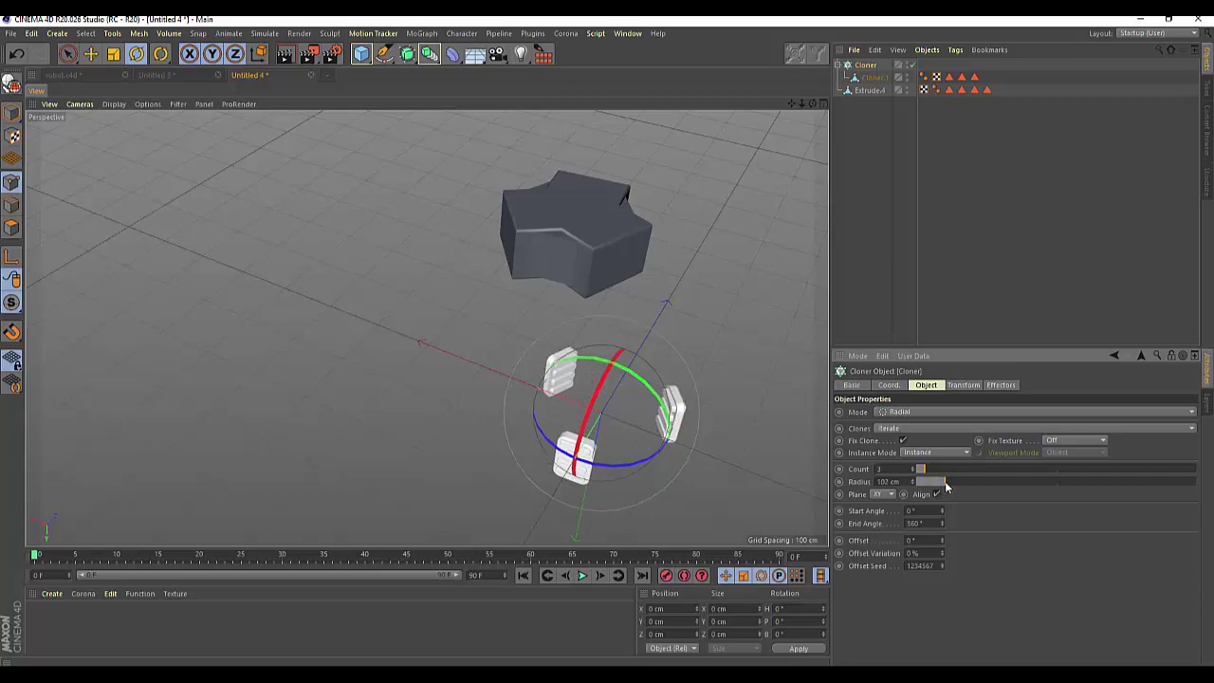
- In four-view layout, move the radial cloner into the star and lower it to the star's height
{"action": "left_click", "coordinate": [824, 105]}
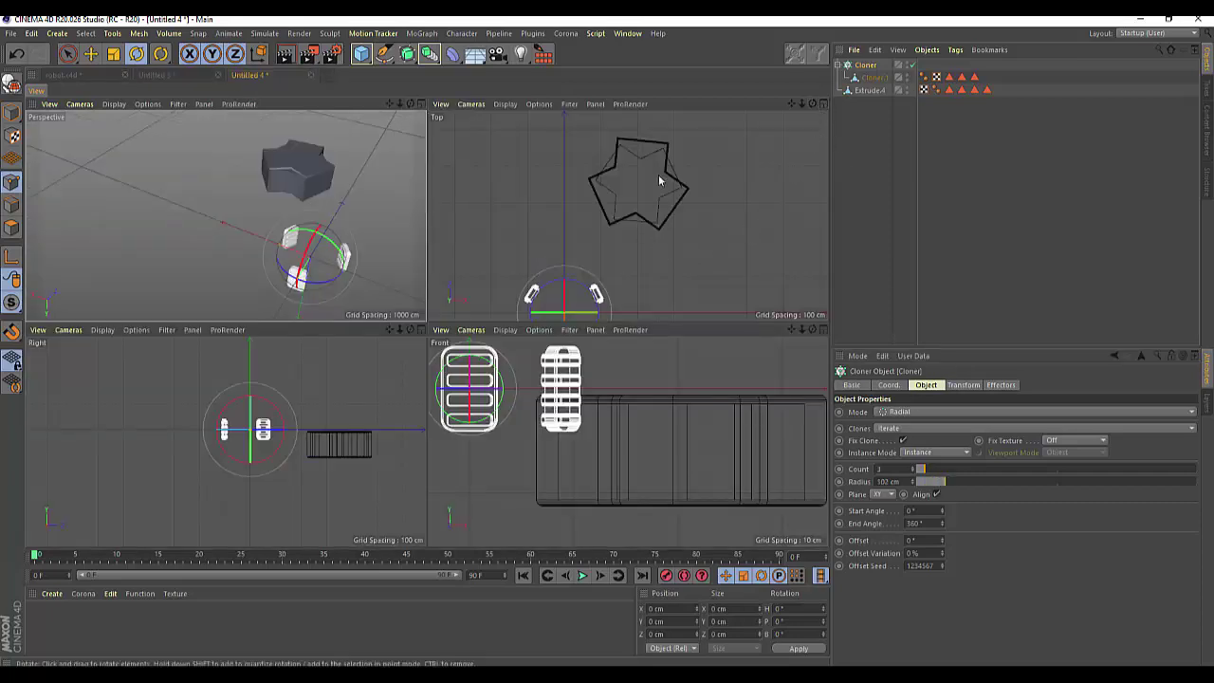
{"action": "right_click_drag", "start_coordinate": [755, 161], "coordinate": [772, 142], "text": "alt"}
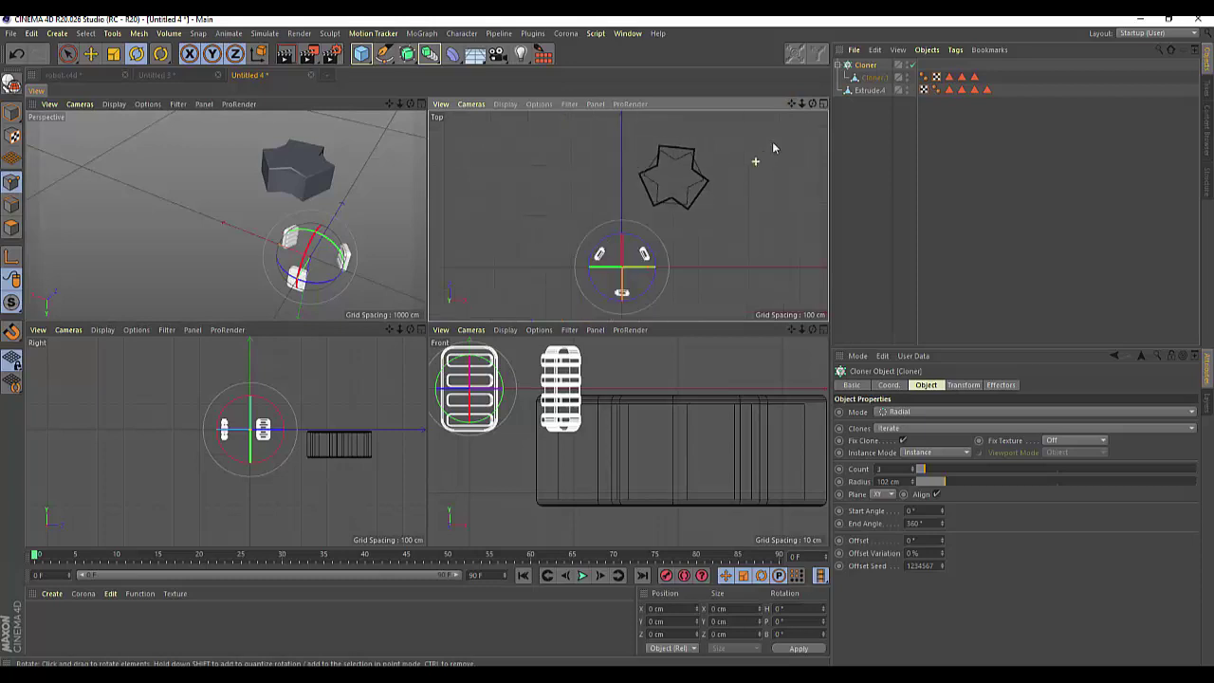
{"action": "left_click", "coordinate": [90, 54]}
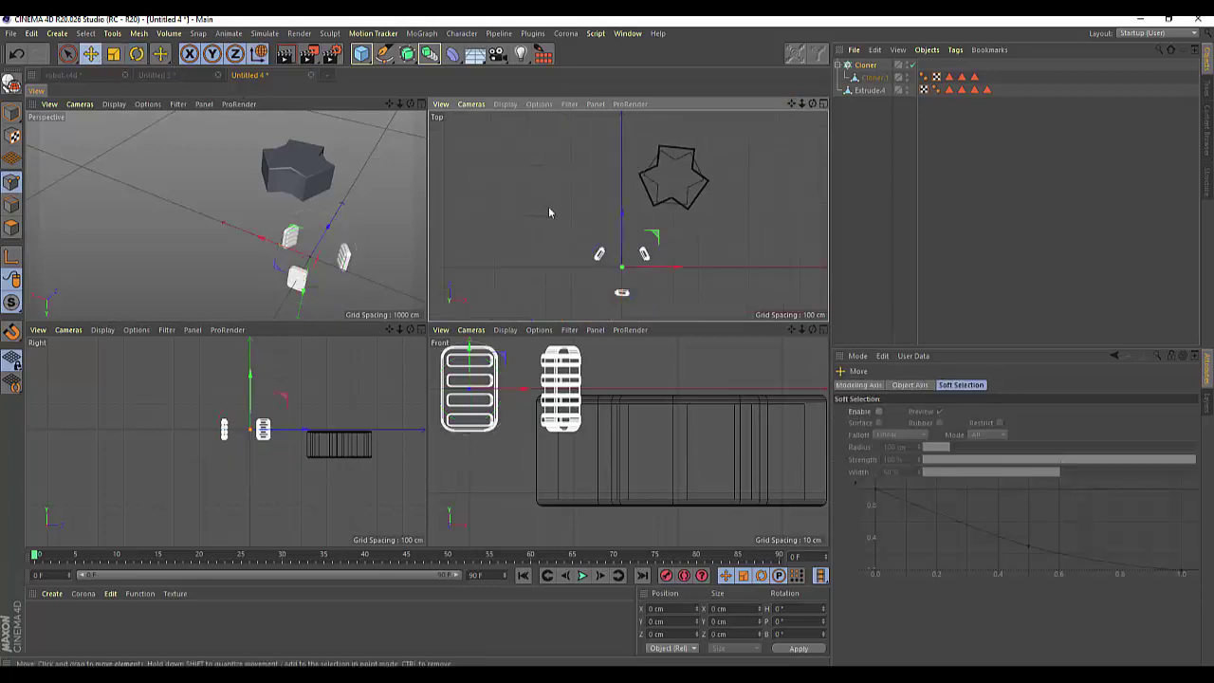
{"action": "left_click_drag", "start_coordinate": [626, 211], "coordinate": [678, 124]}
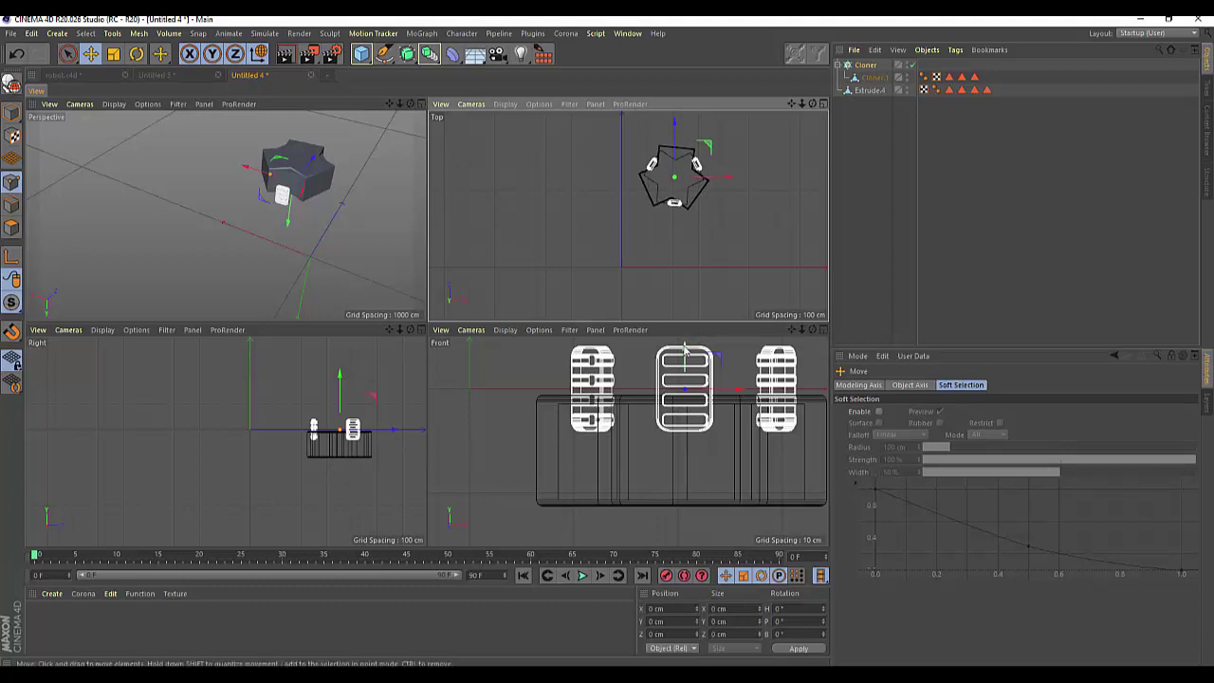
{"action": "left_click_drag", "start_coordinate": [687, 354], "coordinate": [693, 414]}
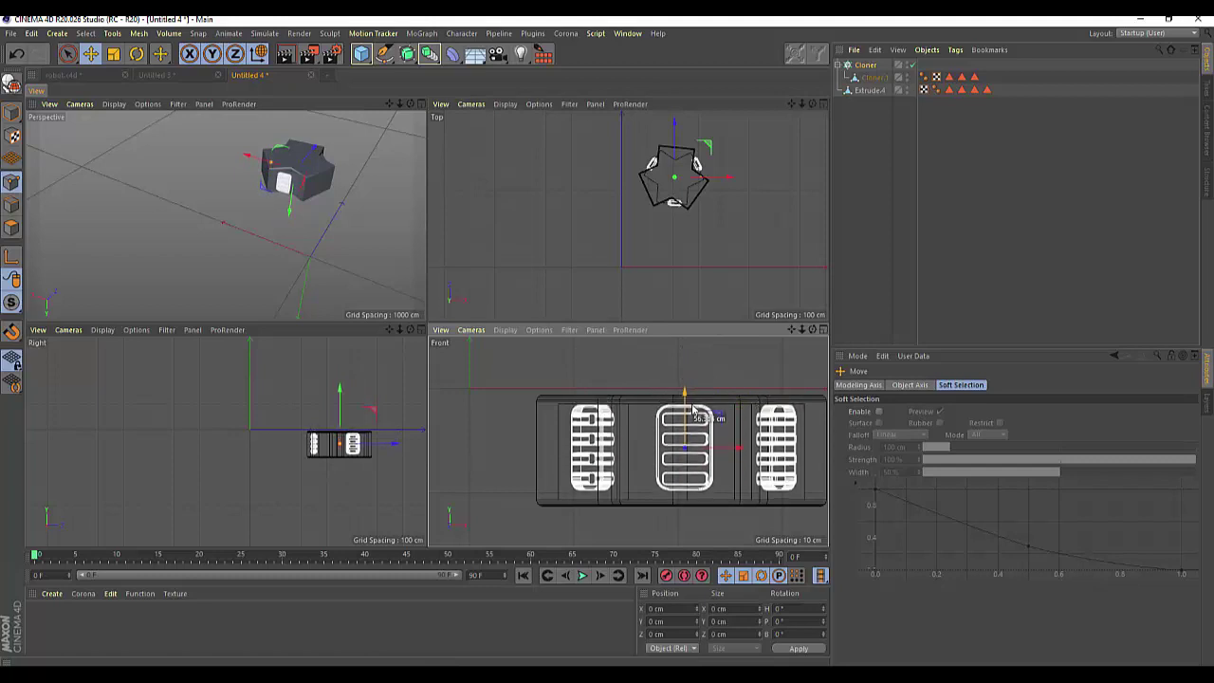
{"action": "left_click", "coordinate": [411, 103]}
{"action": "mouse_move", "coordinate": [811, 103]}
{"action": "left_mouse_down"}
{"action": "mouse_move", "coordinate": [426, 328]}
{"action": "mouse_move", "coordinate": [767, 256]}
{"action": "left_mouse_up"}
{"action": "left_click_drag", "start_coordinate": [738, 303], "coordinate": [735, 307]}
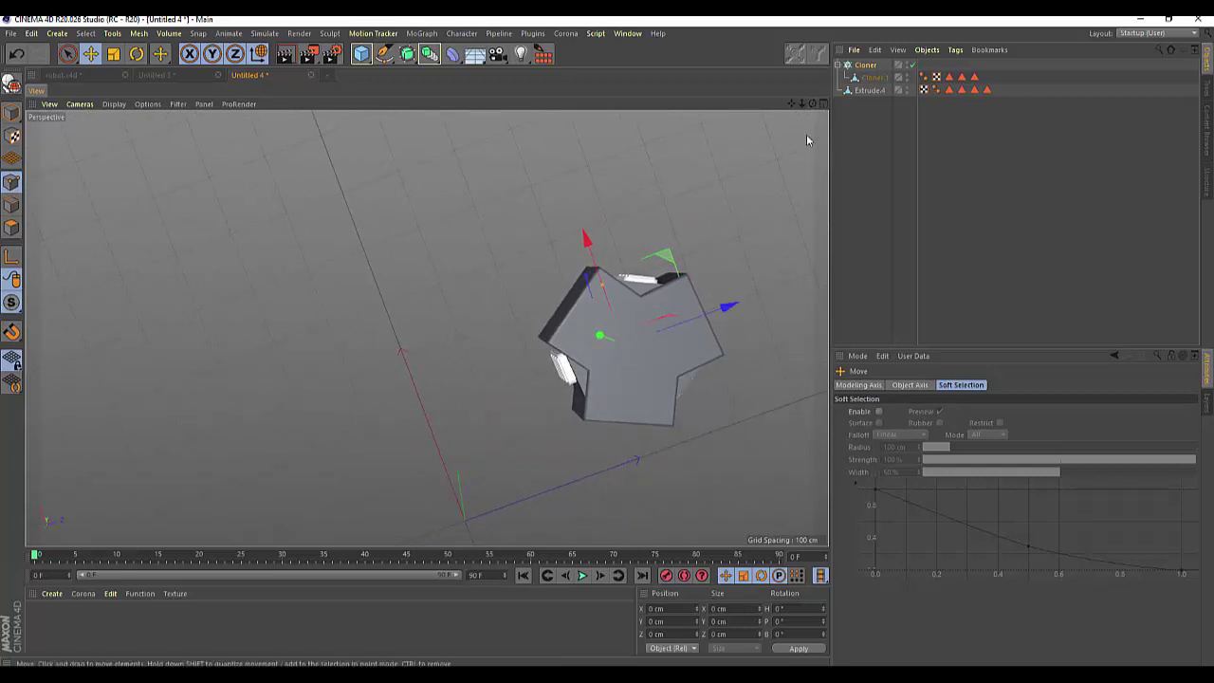
- Test slight bank and pitch rotations on the cloner, leaving both at zero
{"action": "mouse_move", "coordinate": [812, 104]}
{"action": "left_mouse_down"}
{"action": "mouse_move", "coordinate": [425, 328]}
{"action": "mouse_move", "coordinate": [827, 104]}
{"action": "mouse_move", "coordinate": [426, 328]}
{"action": "left_mouse_up"}
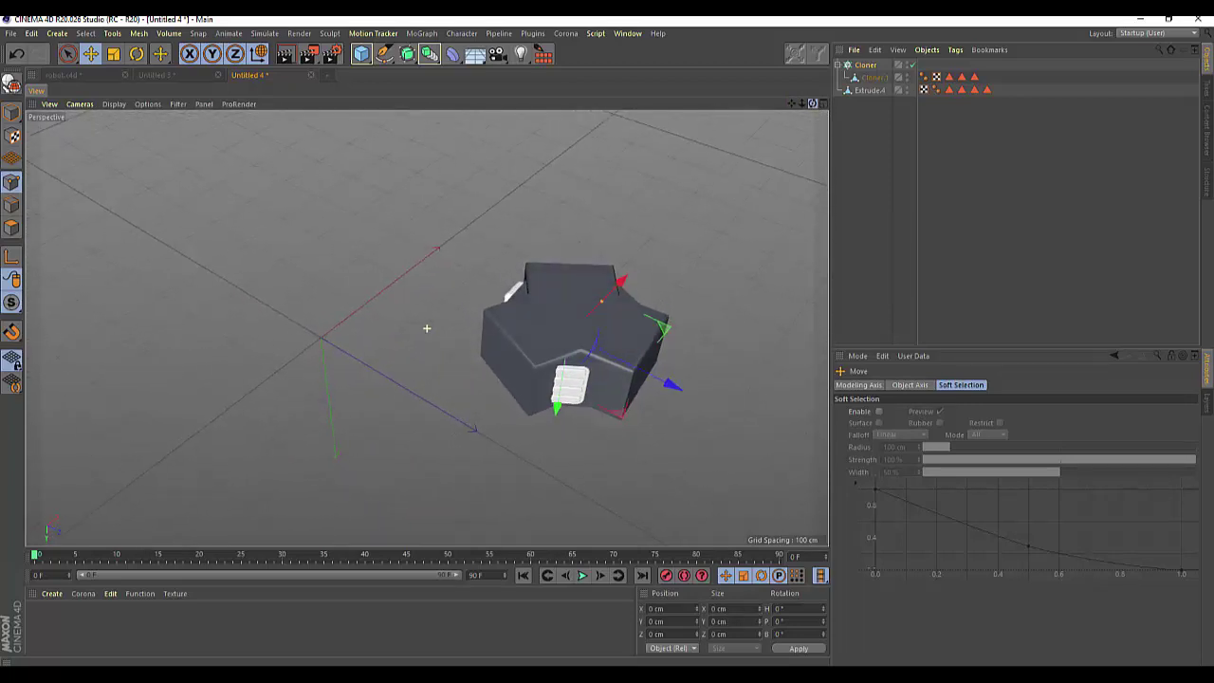
{"action": "left_click", "coordinate": [864, 66]}
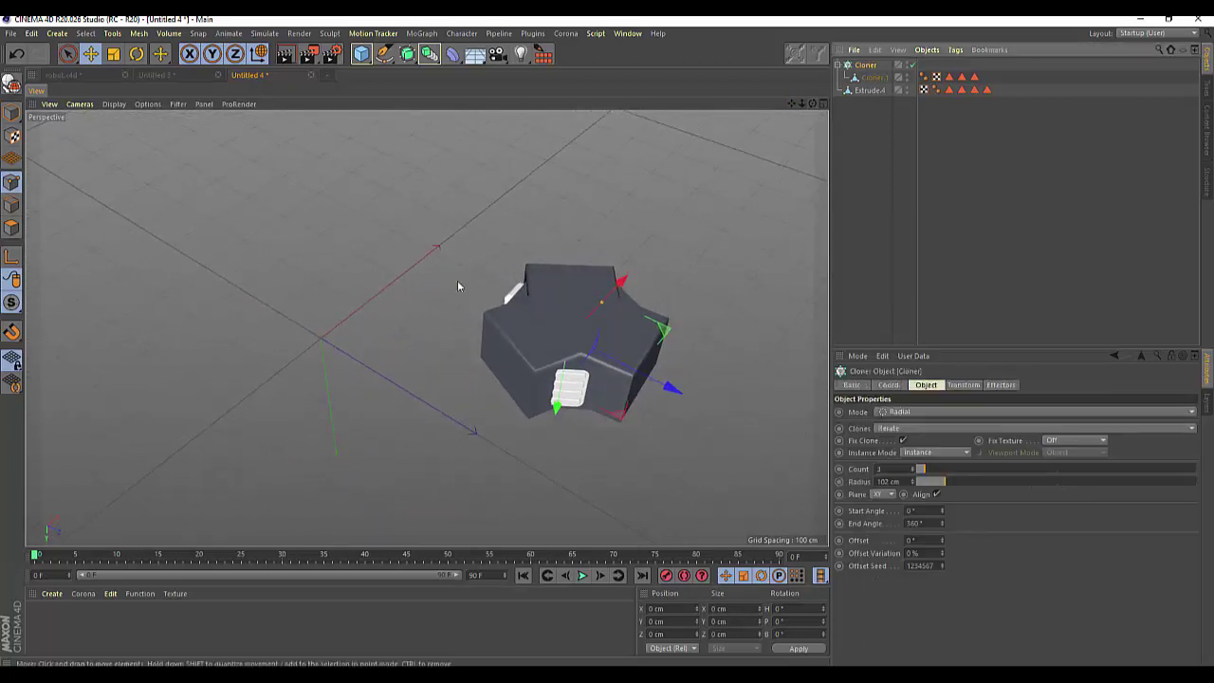
{"action": "left_click", "coordinate": [137, 54]}
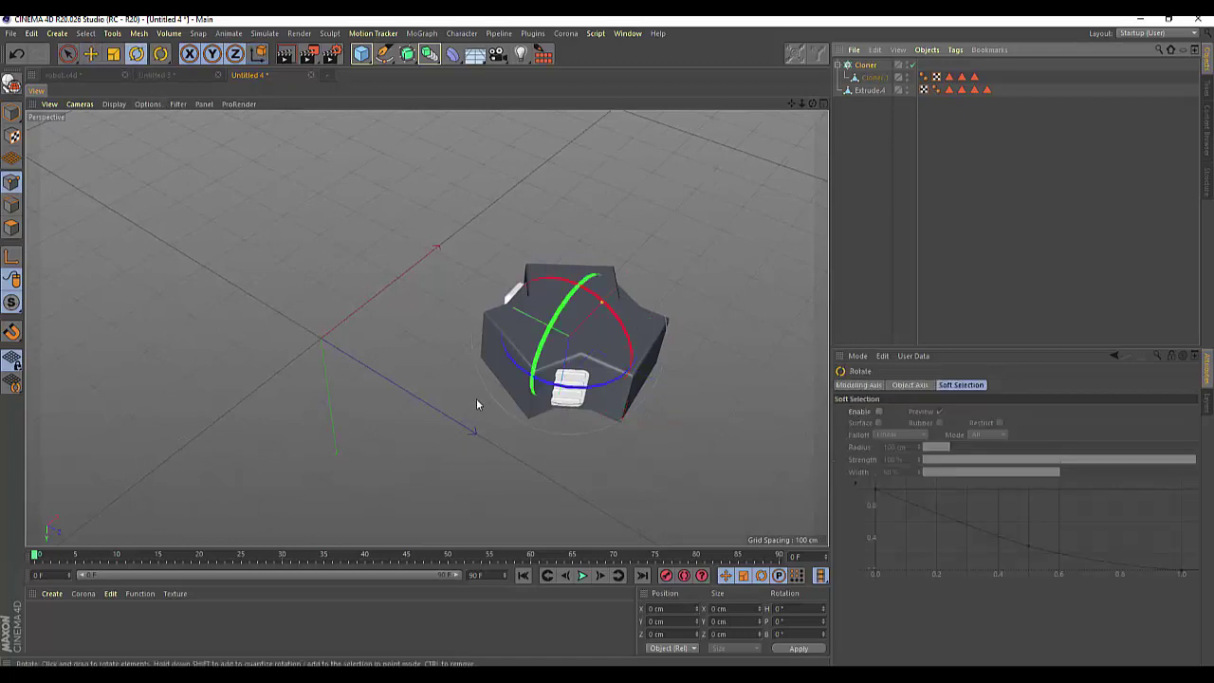
{"action": "left_click_drag", "start_coordinate": [550, 383], "coordinate": [557, 389]}
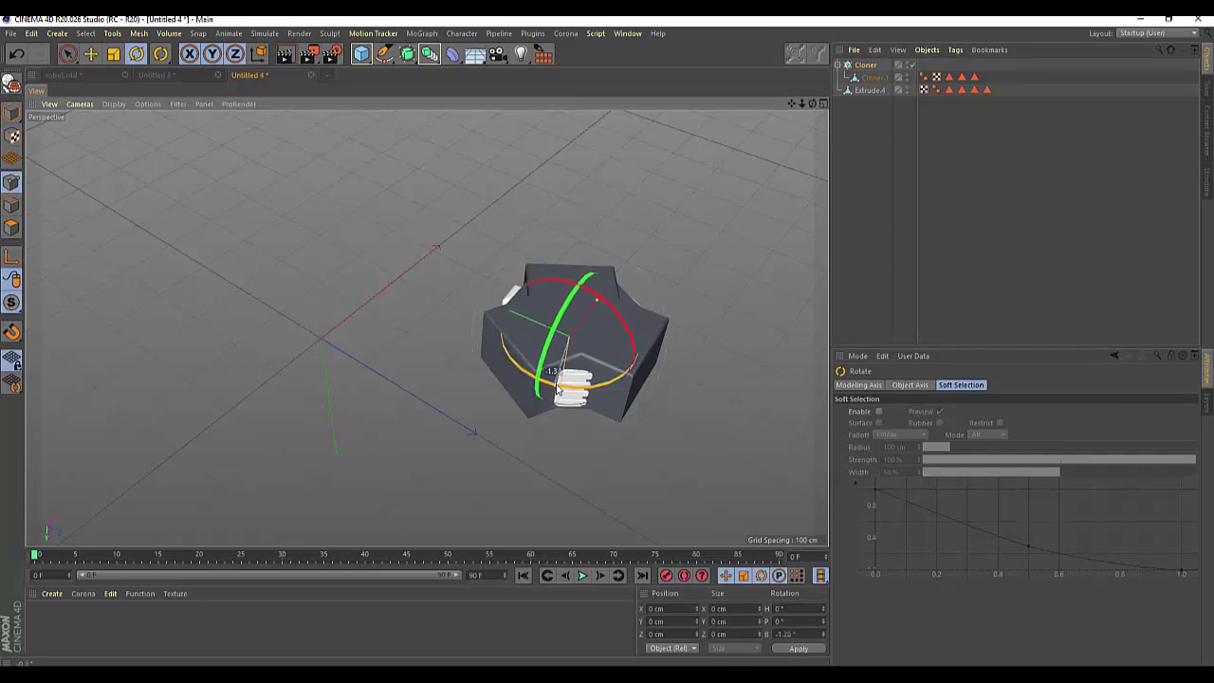
{"action": "left_click_drag", "start_coordinate": [557, 389], "coordinate": [551, 384]}
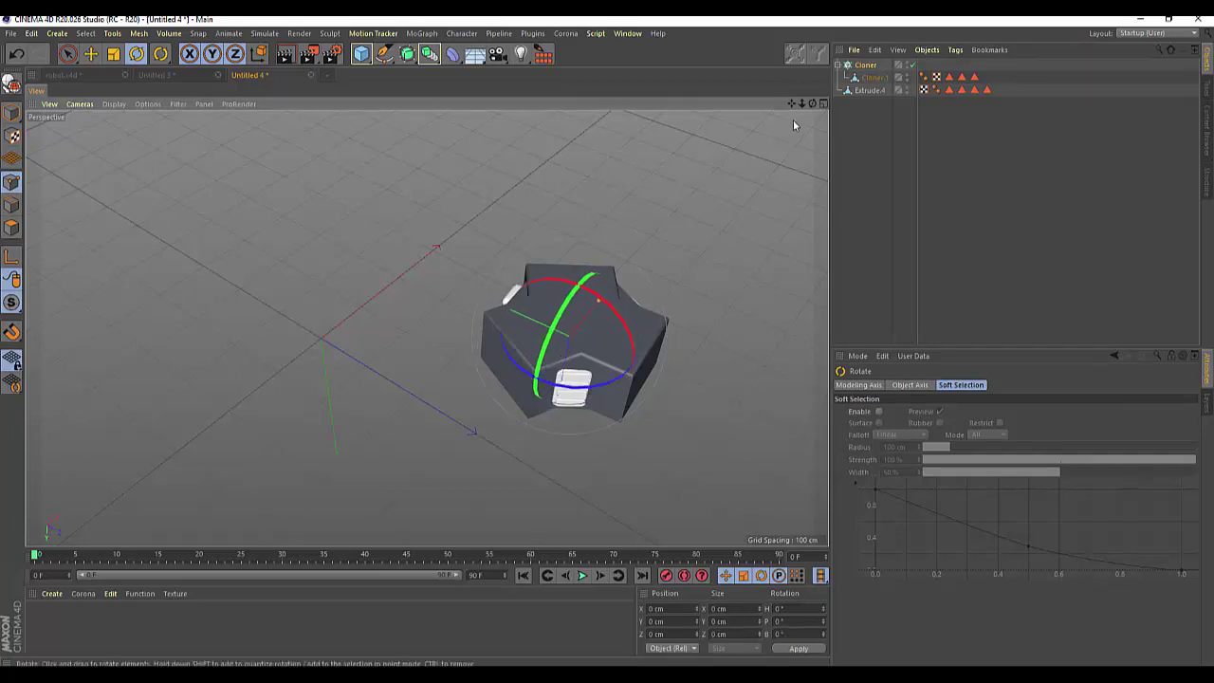
{"action": "left_click_drag", "start_coordinate": [812, 103], "coordinate": [796, 237]}
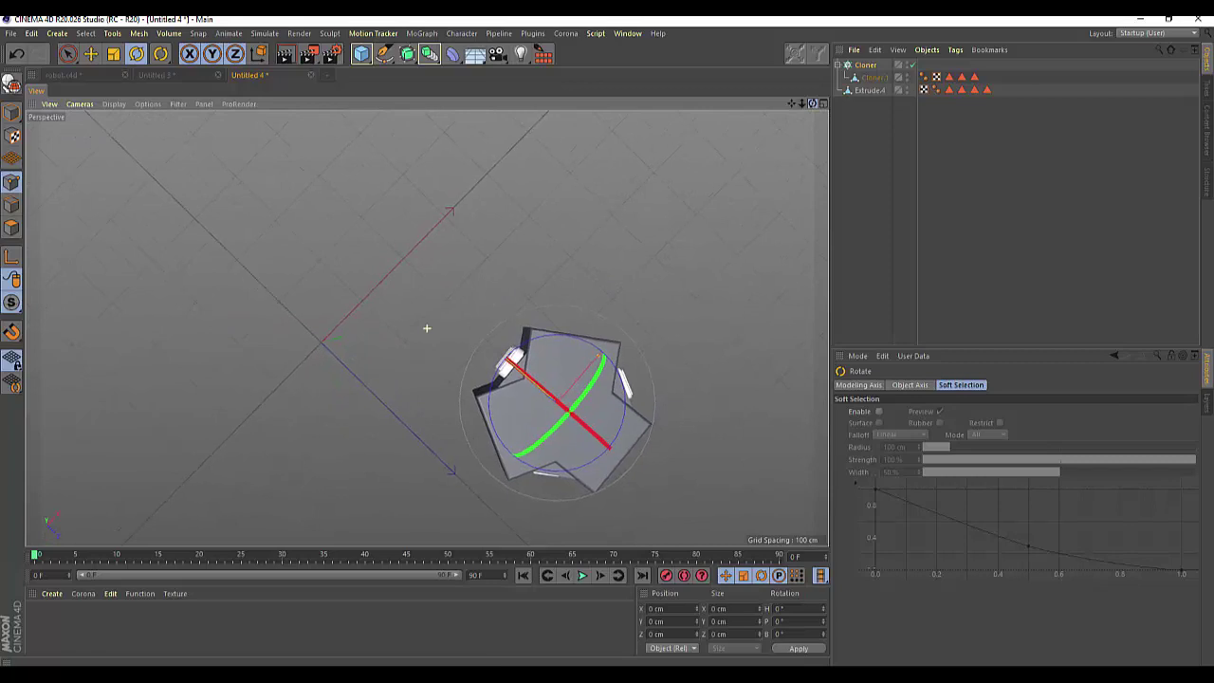
{"action": "left_click_drag", "start_coordinate": [427, 328], "coordinate": [685, 124]}
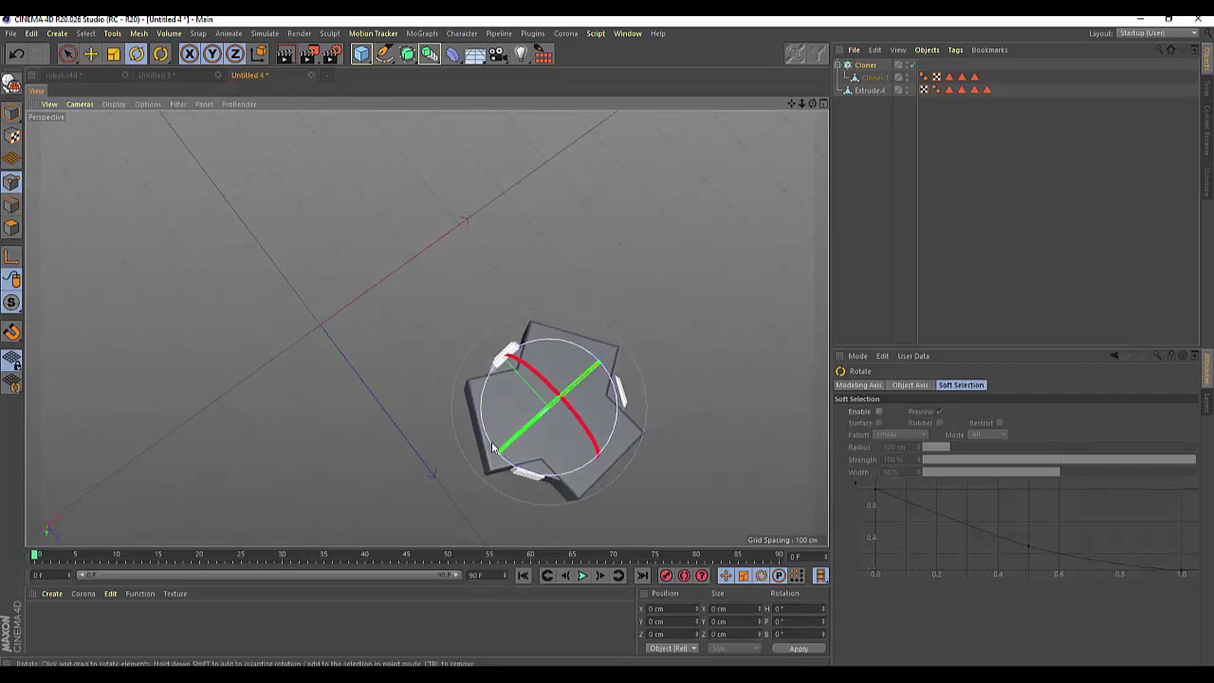
{"action": "left_click_drag", "start_coordinate": [495, 448], "coordinate": [495, 451]}
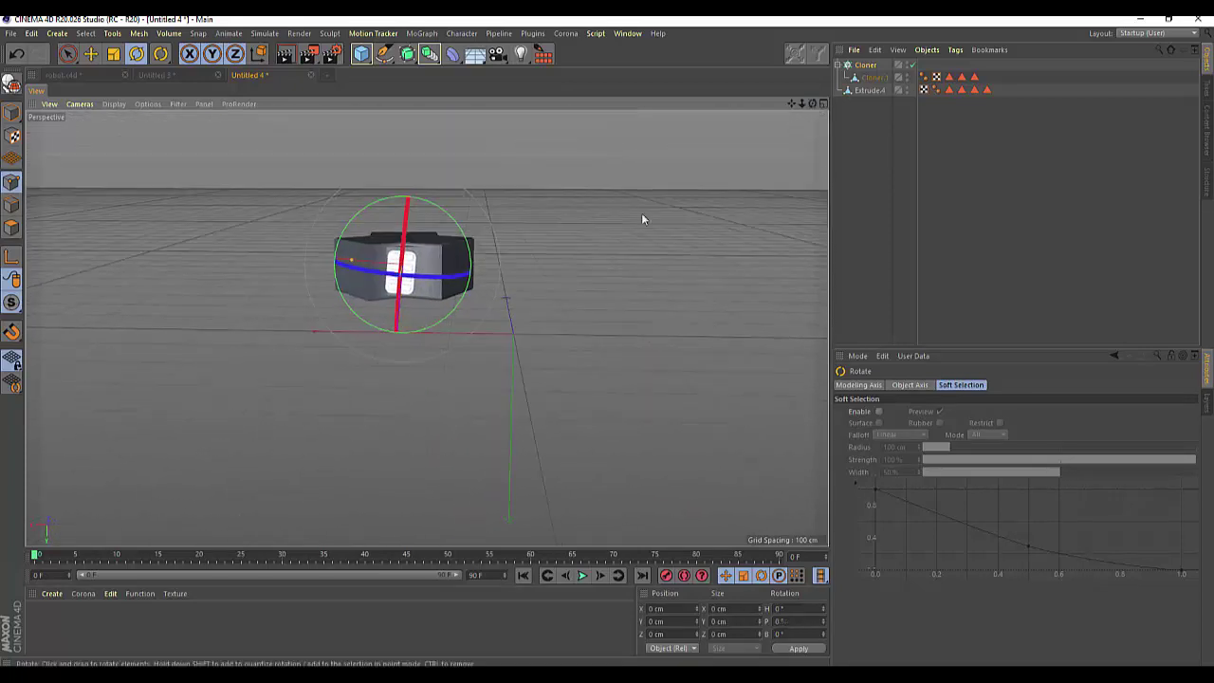
{"action": "left_click_drag", "start_coordinate": [464, 258], "coordinate": [469, 254]}
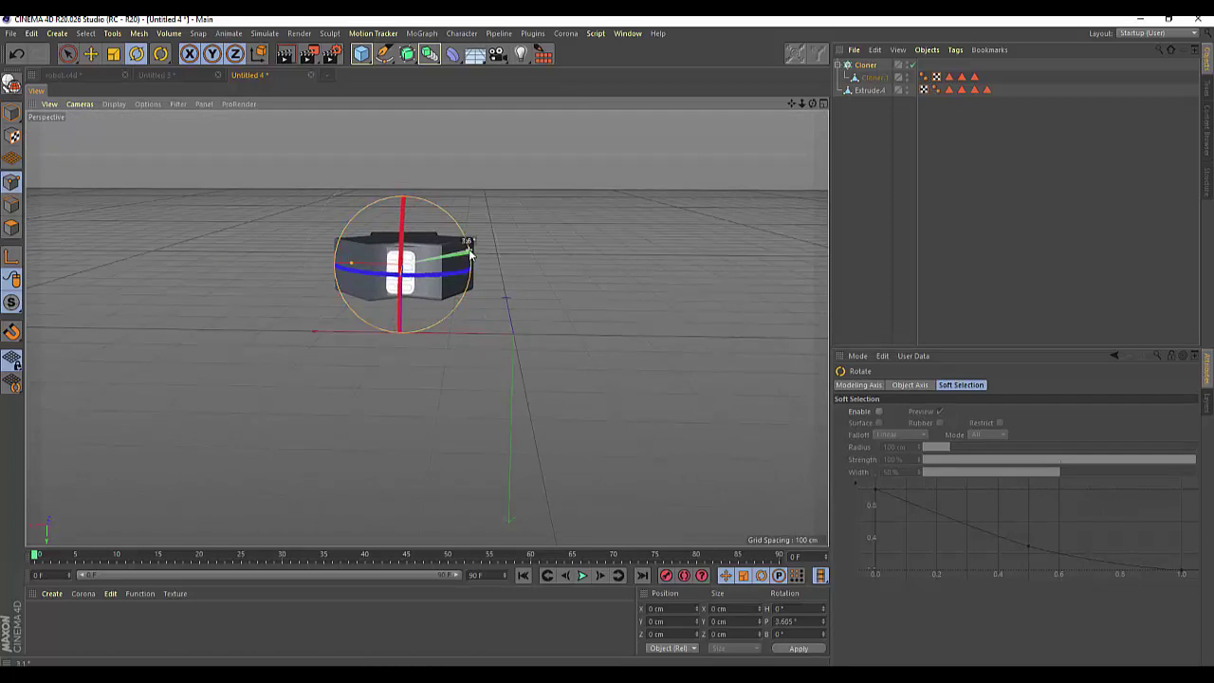
{"action": "key", "text": "ctrl+z"}
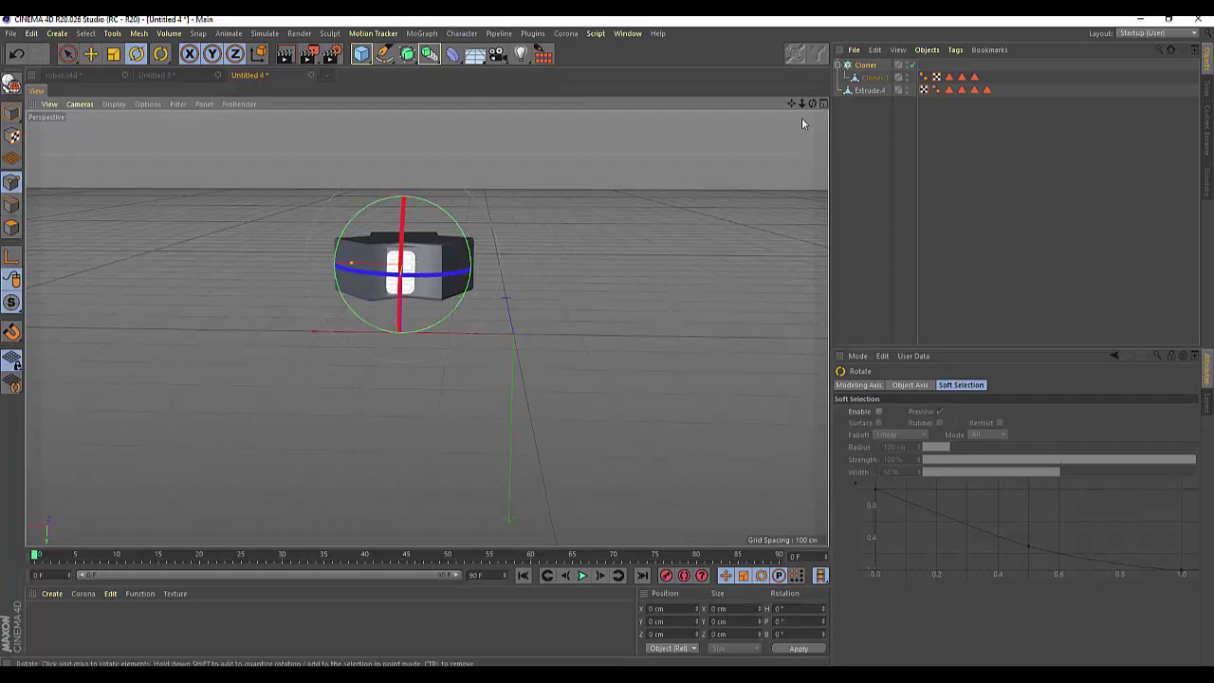
{"action": "left_click_drag", "start_coordinate": [812, 102], "coordinate": [740, 171]}
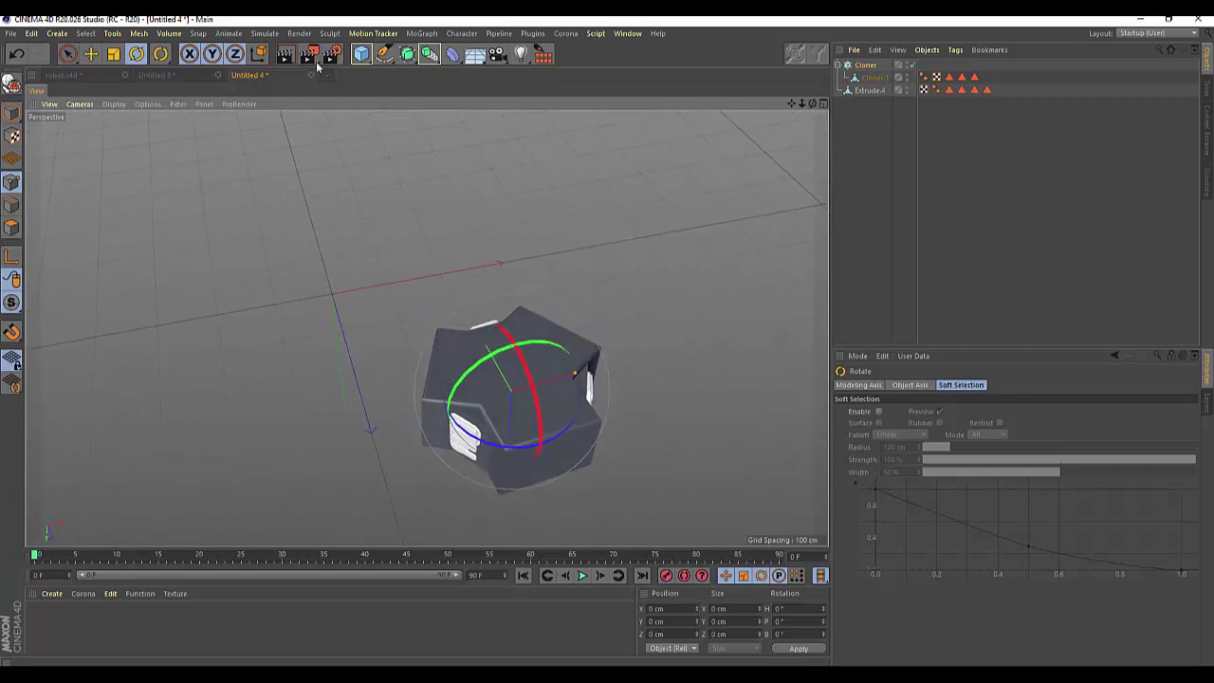
- Nudge the panels along Z and X so they sit flush against the star's faces
{"action": "left_click", "coordinate": [90, 54]}
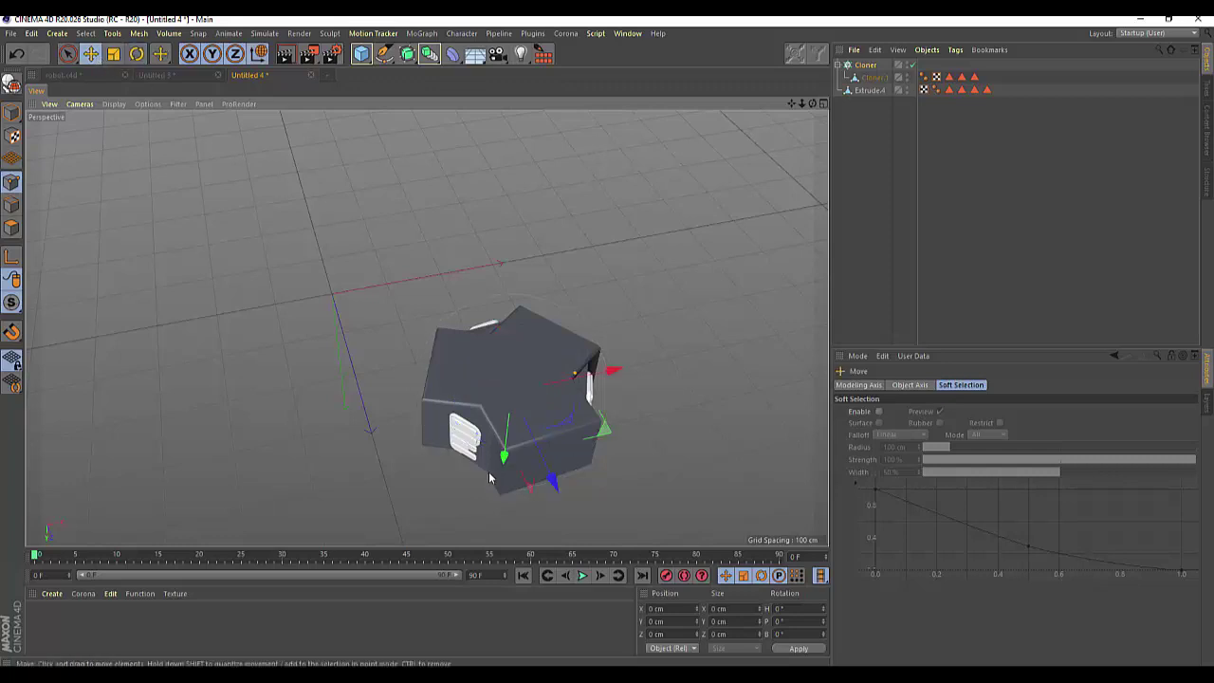
{"action": "left_click_drag", "start_coordinate": [549, 491], "coordinate": [554, 490]}
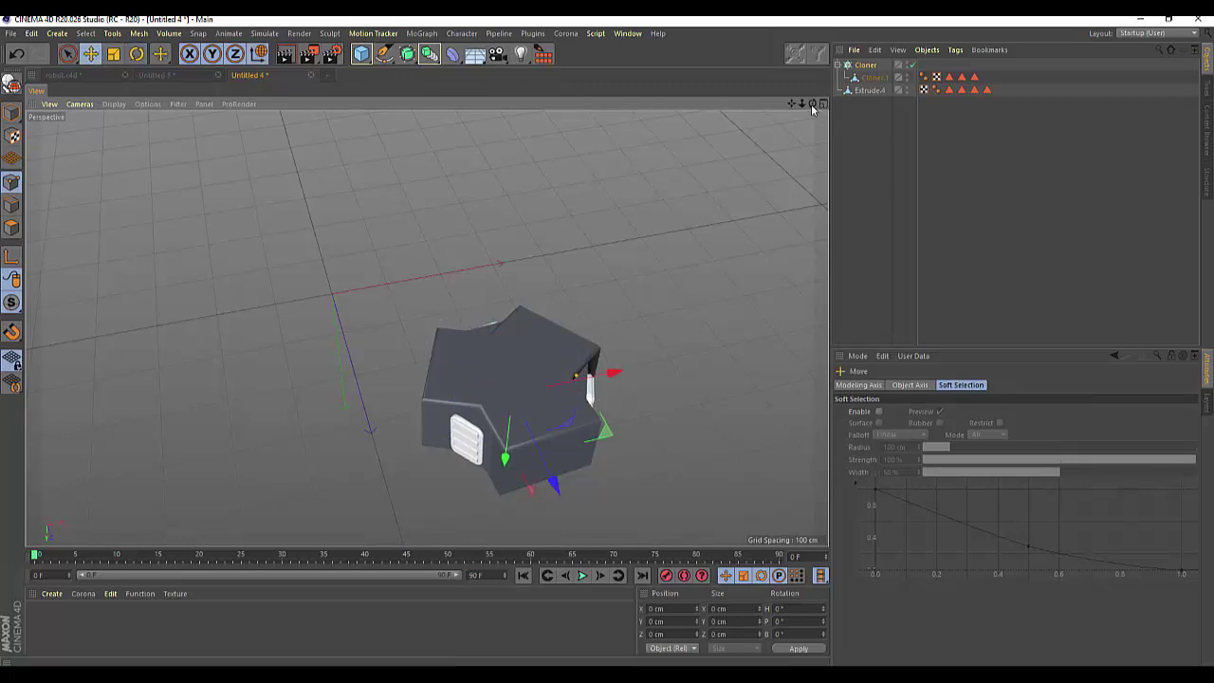
{"action": "left_click_drag", "start_coordinate": [812, 105], "coordinate": [427, 328]}
{"action": "left_click_drag", "start_coordinate": [370, 133], "coordinate": [373, 135]}
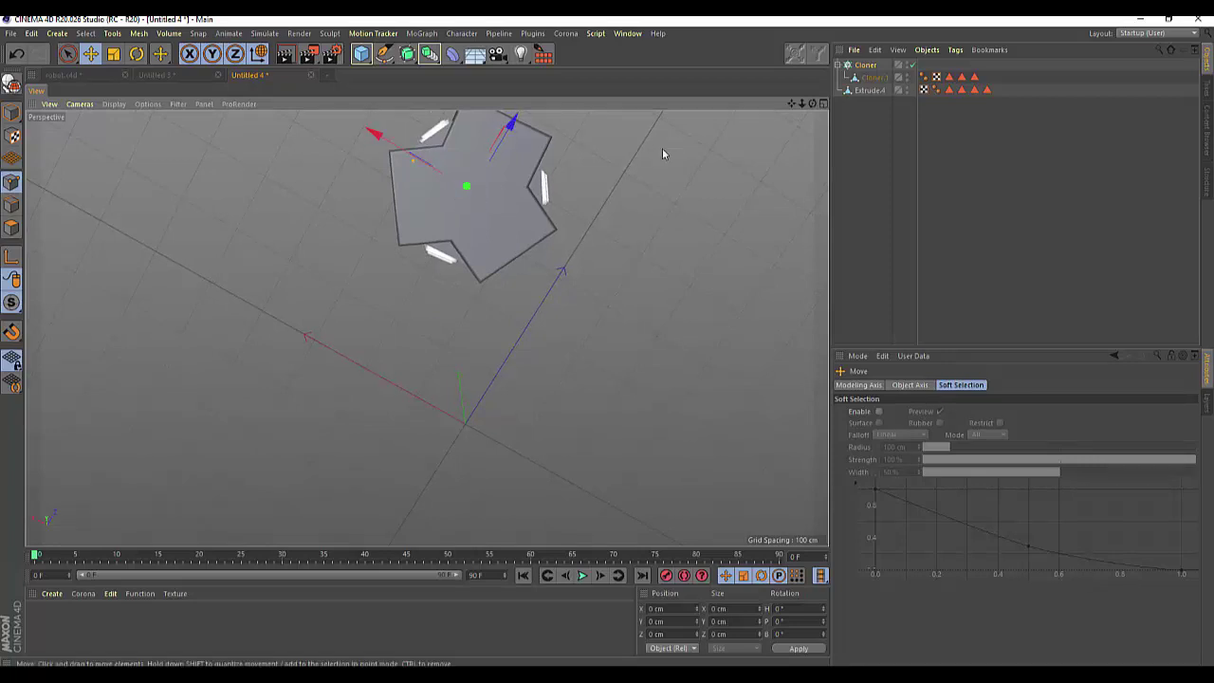
{"action": "left_click_drag", "start_coordinate": [812, 102], "coordinate": [426, 328]}
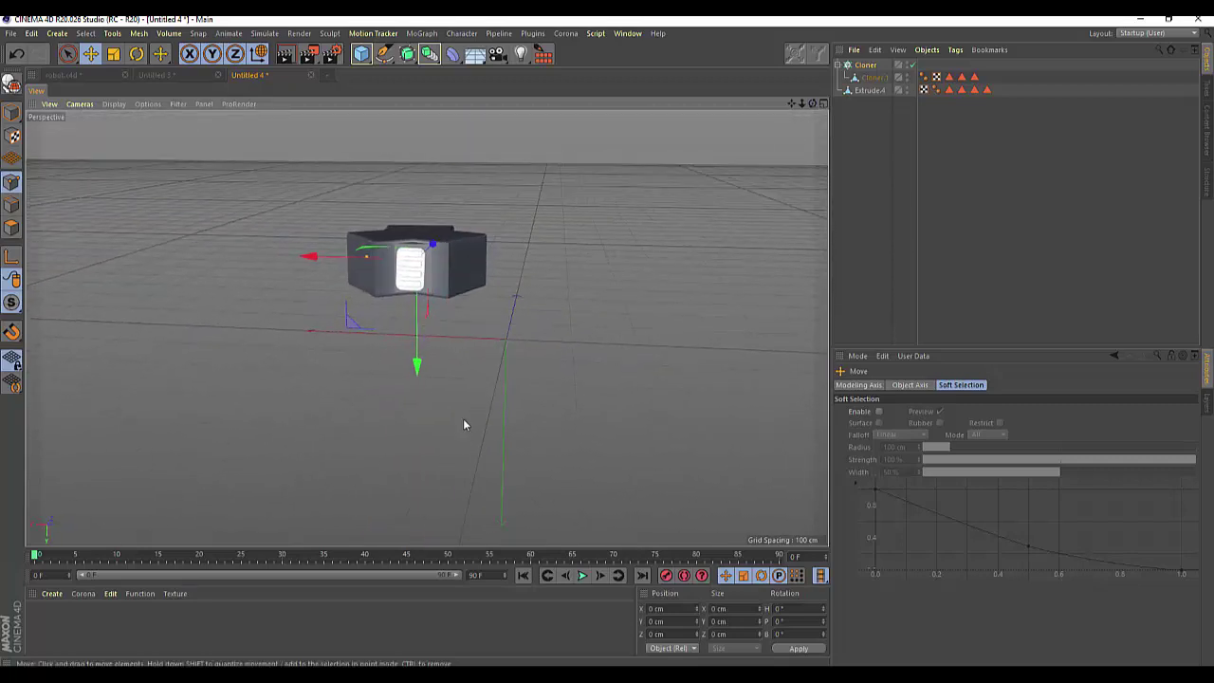
- Set the radial clones' bank rotation to -3° in the Transform settings
{"action": "left_click", "coordinate": [865, 65]}
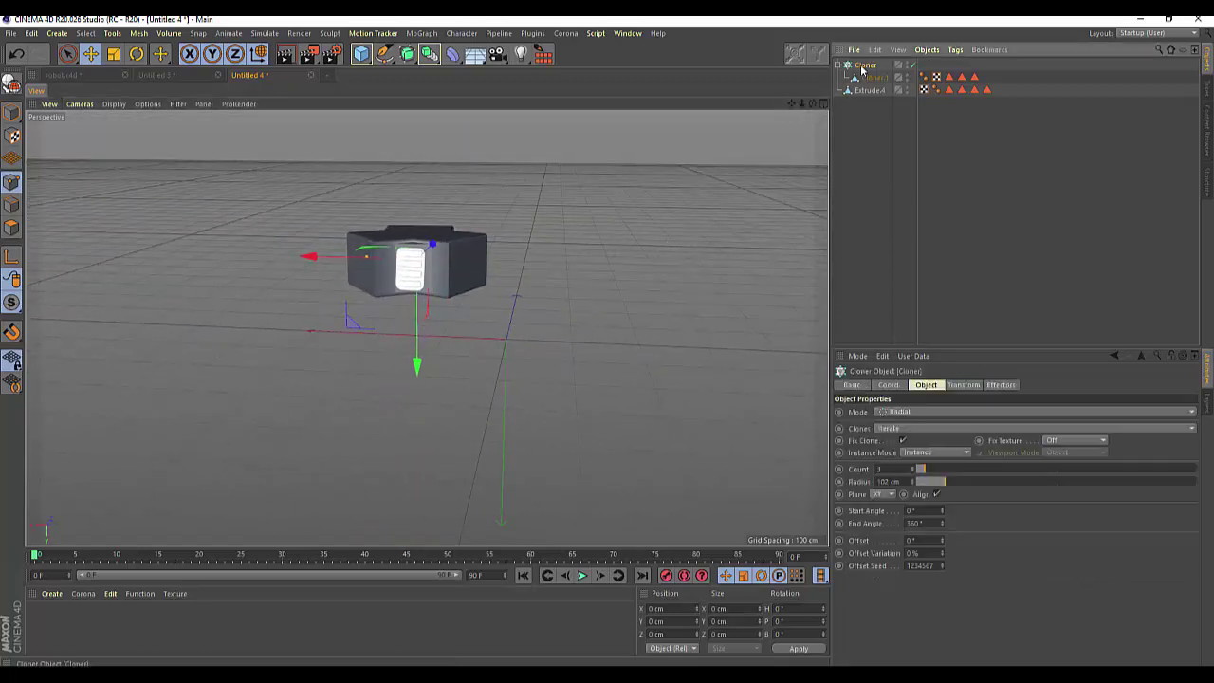
{"action": "left_click", "coordinate": [972, 386]}
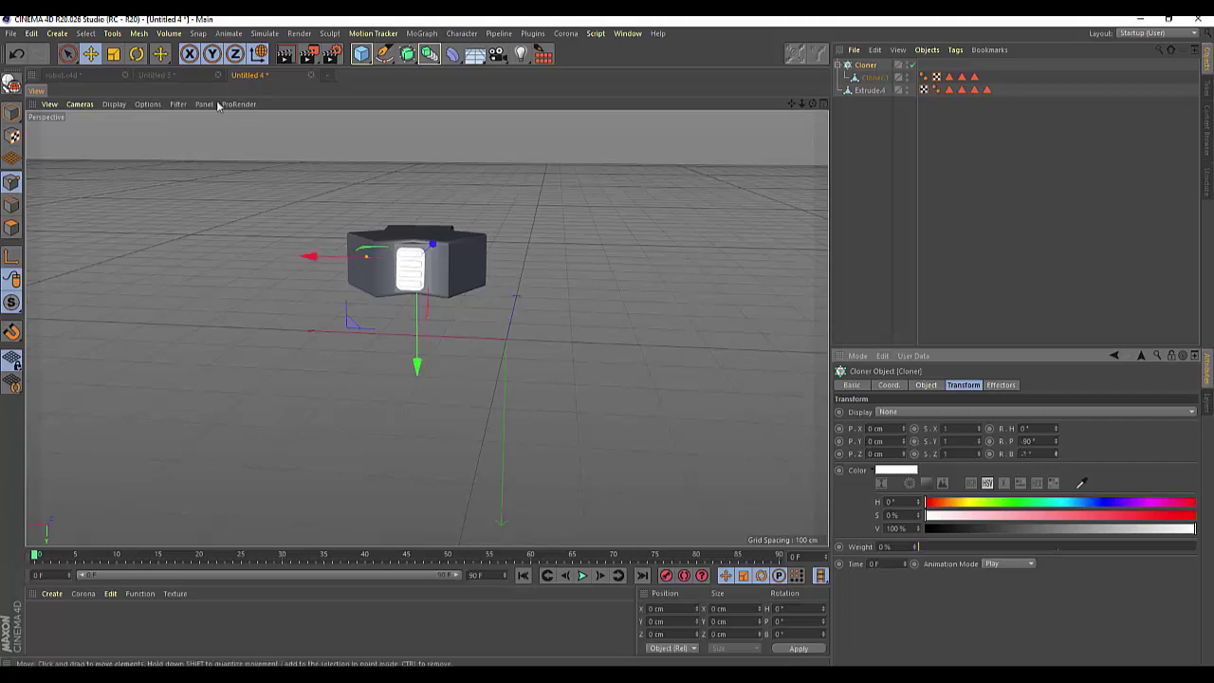
{"action": "left_click", "coordinate": [136, 55]}
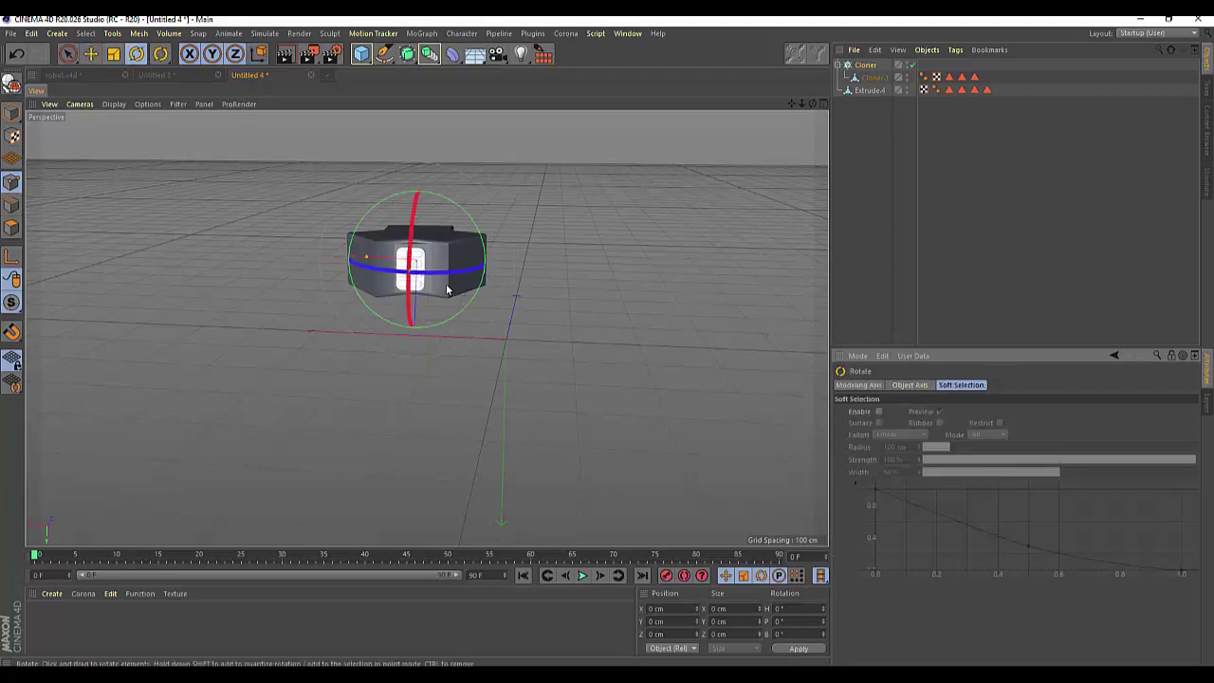
{"action": "left_click_drag", "start_coordinate": [447, 271], "coordinate": [442, 274]}
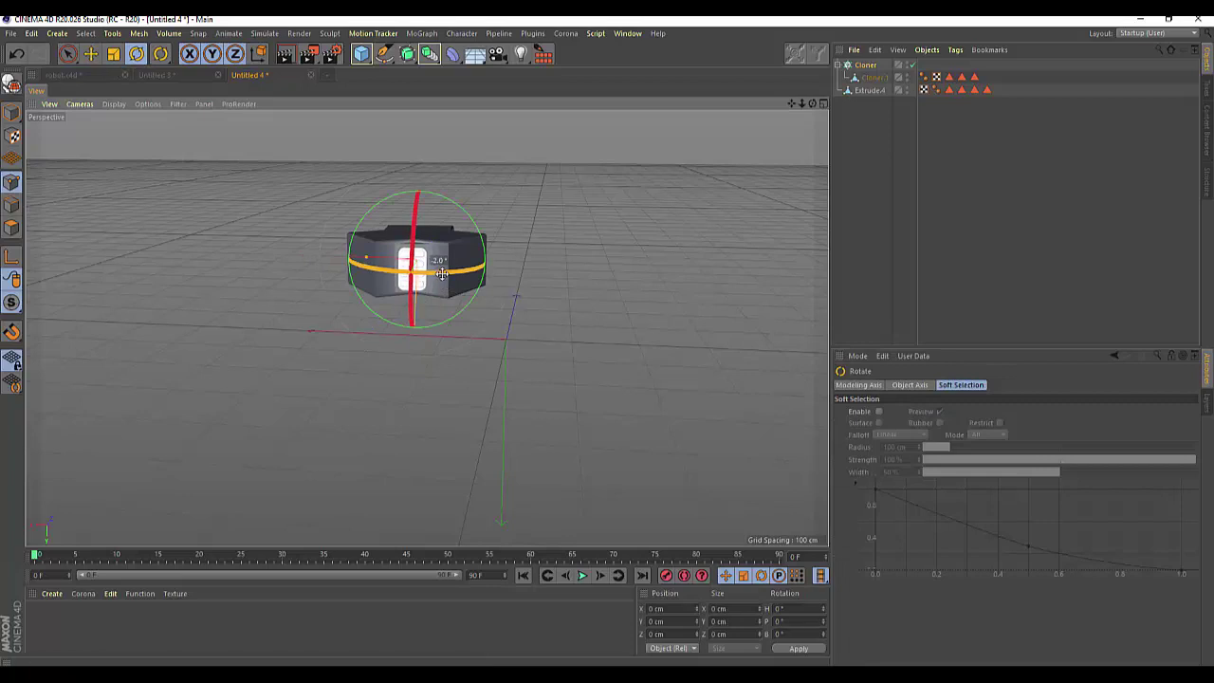
{"action": "scroll", "coordinate": [377, 319], "scroll_direction": "up", "scroll_amount": 5}
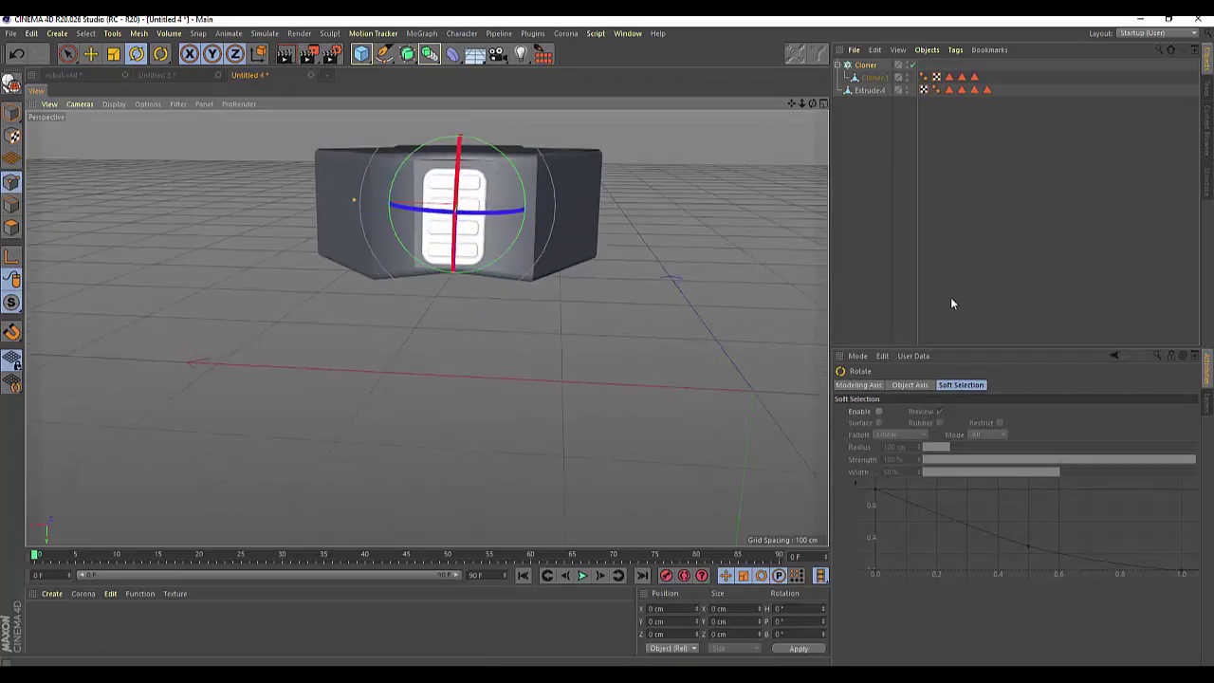
{"action": "left_click", "coordinate": [881, 89]}
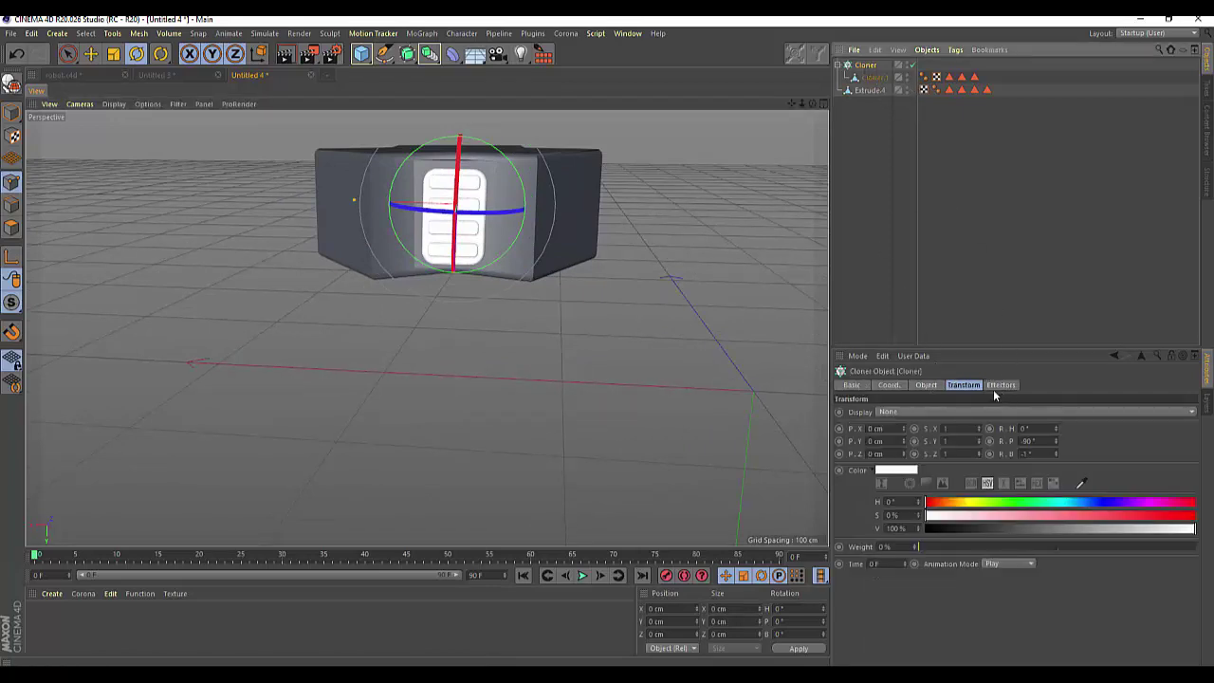
{"action": "left_click", "coordinate": [968, 386]}
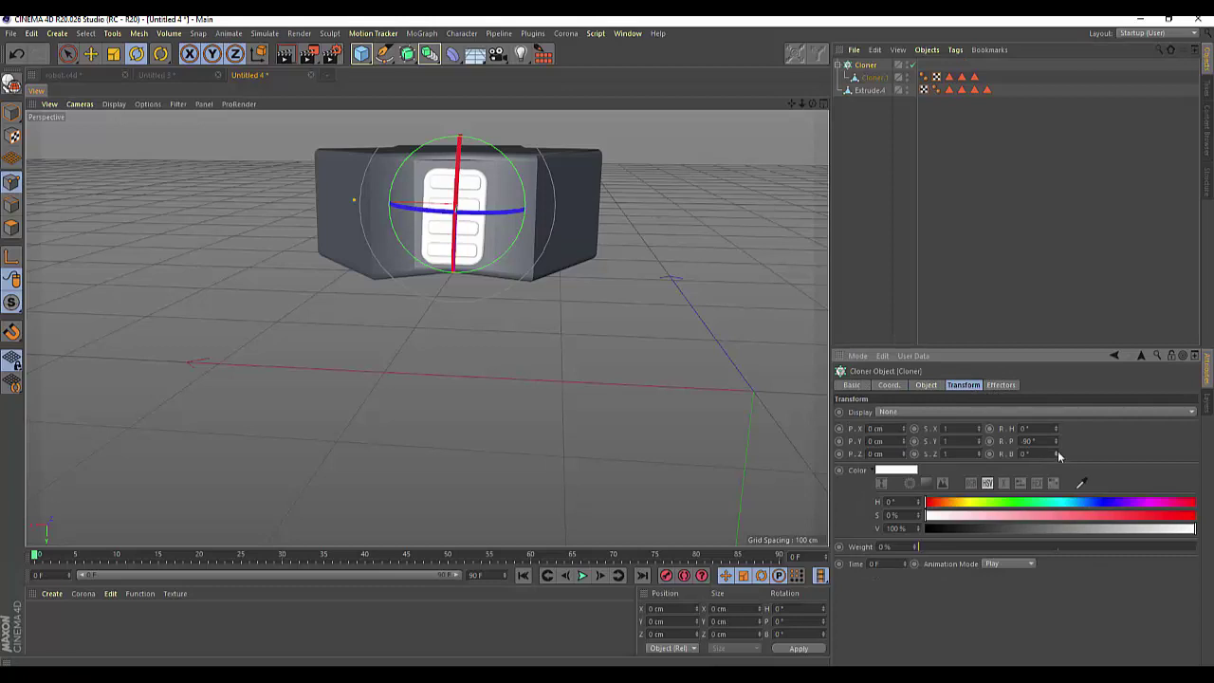
{"action": "left_click_drag", "start_coordinate": [1057, 452], "coordinate": [1057, 457]}
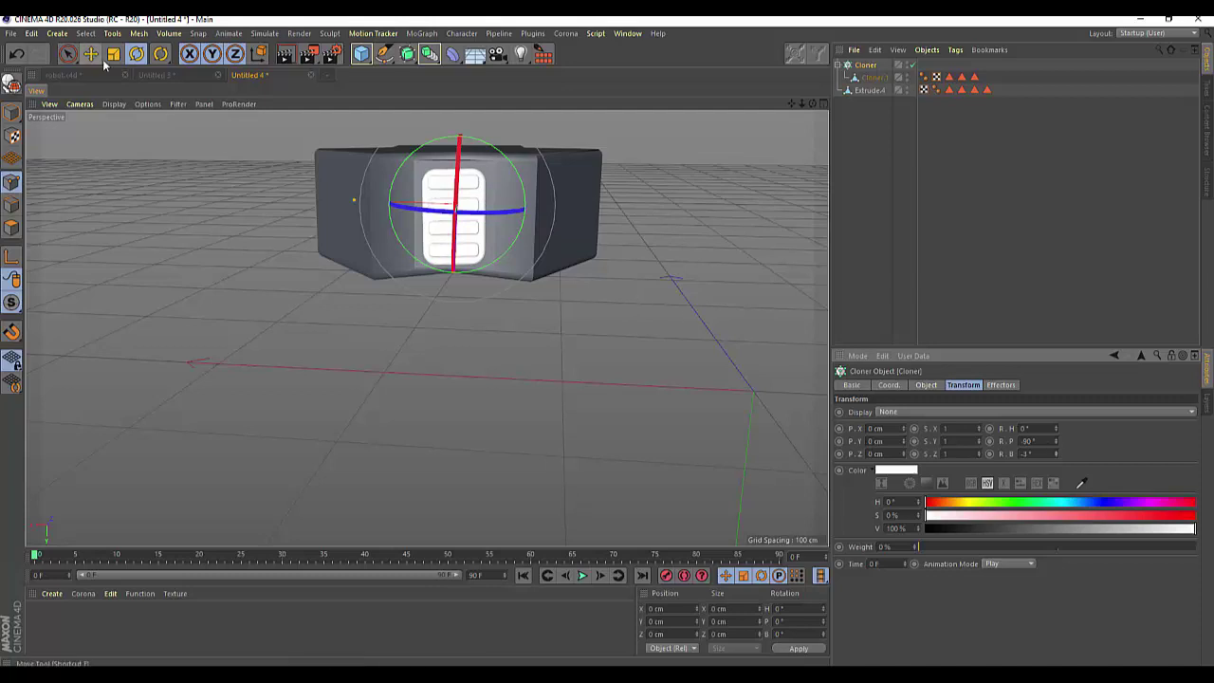
- Check the rotated panels up close, then move Cloner.1 out of the Cloner
{"action": "left_click", "coordinate": [137, 54]}
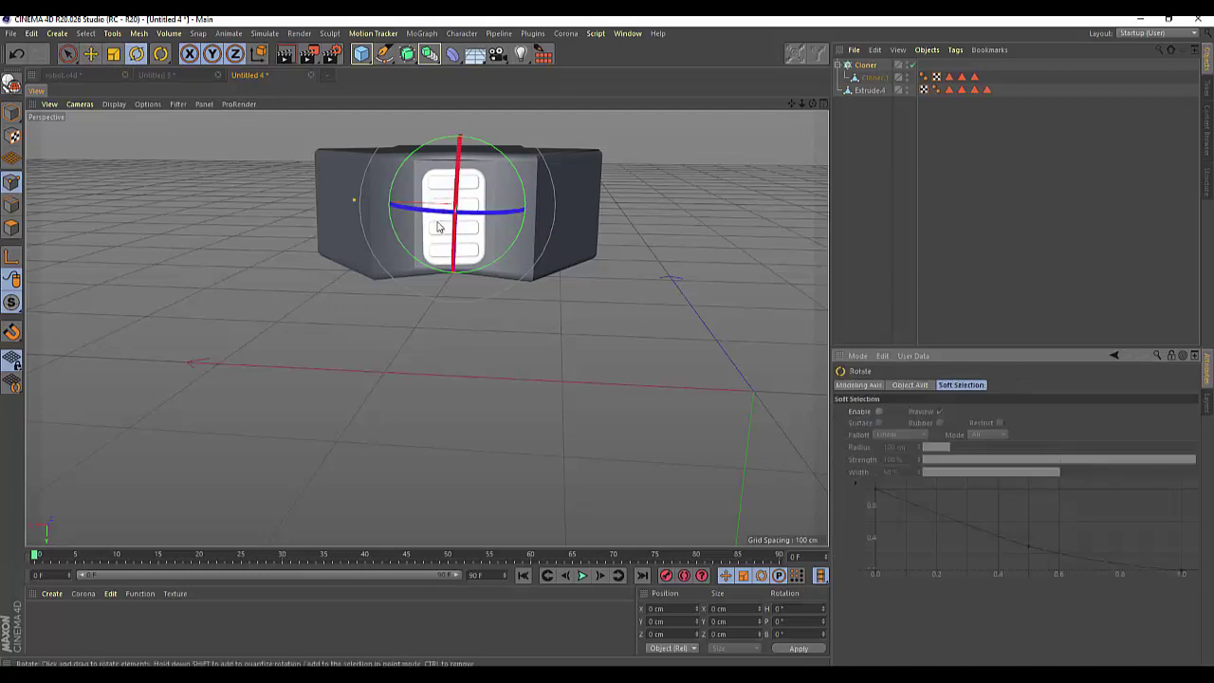
{"action": "left_click_drag", "start_coordinate": [437, 209], "coordinate": [489, 210]}
{"action": "mouse_move", "coordinate": [426, 328]}
{"action": "left_mouse_down", "text": "alt"}
{"action": "mouse_move", "coordinate": [808, 109]}
{"action": "mouse_move", "coordinate": [828, 121]}
{"action": "mouse_move", "coordinate": [827, 103]}
{"action": "mouse_move", "coordinate": [824, 124]}
{"action": "mouse_move", "coordinate": [816, 112]}
{"action": "left_mouse_up", "text": "alt"}
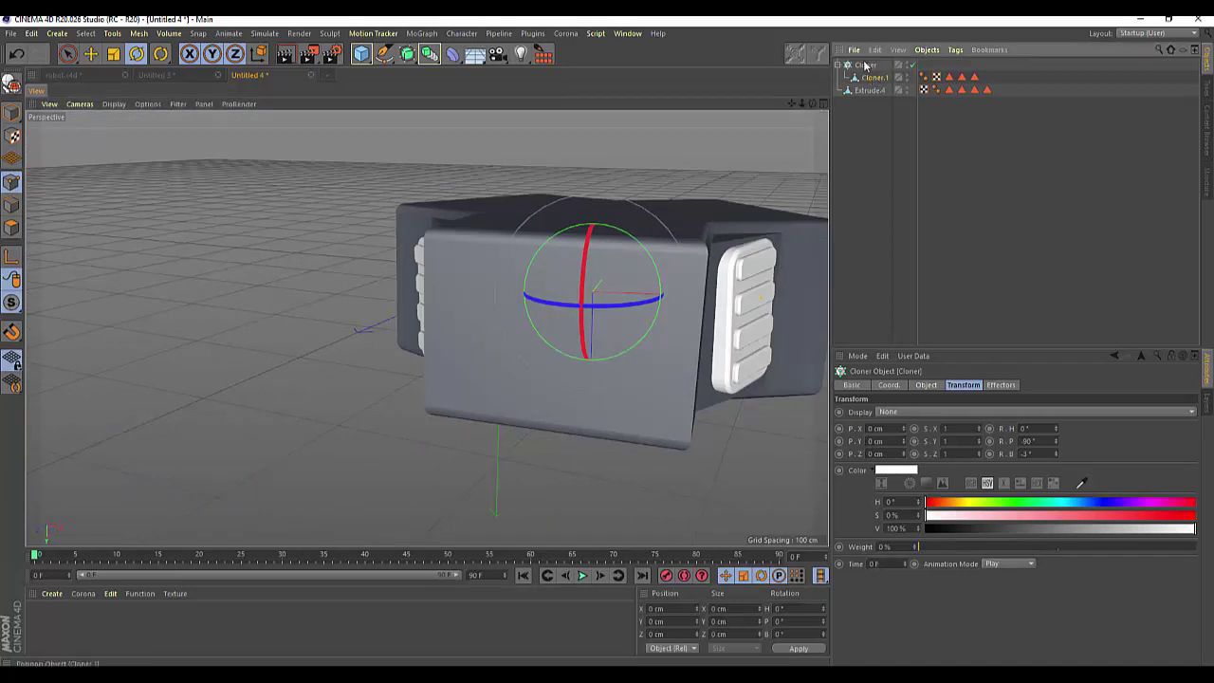
{"action": "left_click_drag", "start_coordinate": [864, 64], "coordinate": [865, 77]}
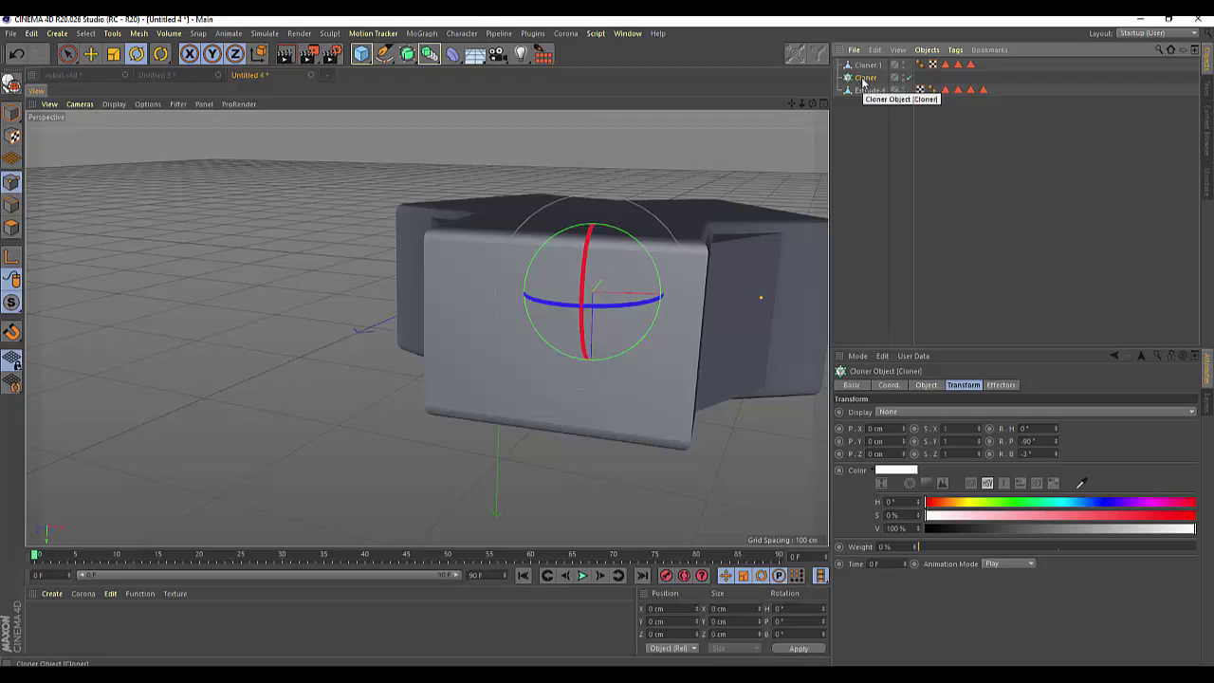
- Delete the old Cloner and add a fresh MoGraph Cloner above Cloner.1
{"action": "key", "text": "Delete"}
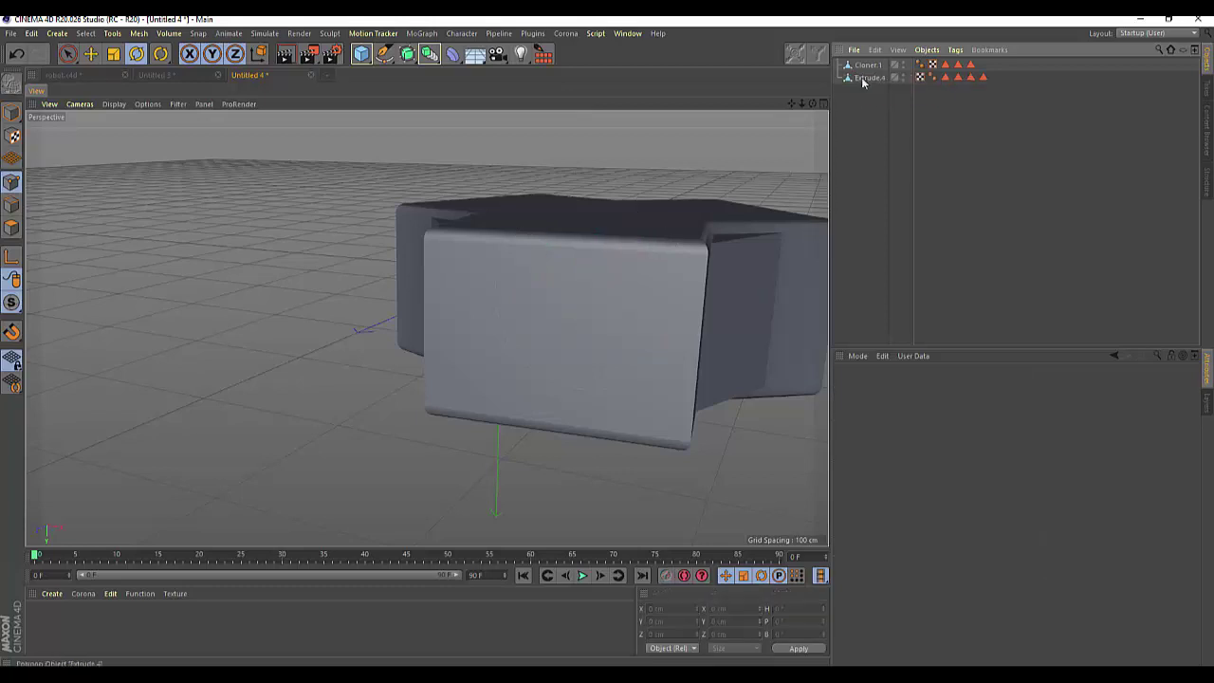
{"action": "left_click", "coordinate": [865, 66]}
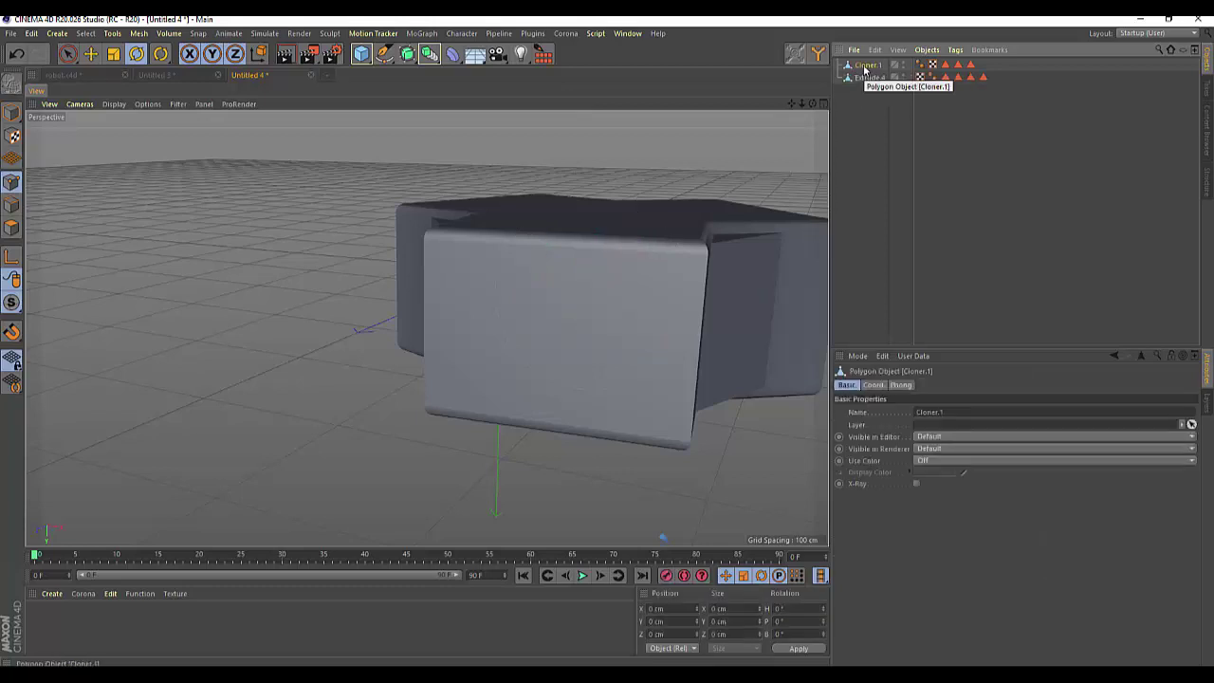
{"action": "left_click_drag", "start_coordinate": [408, 59], "coordinate": [430, 42]}
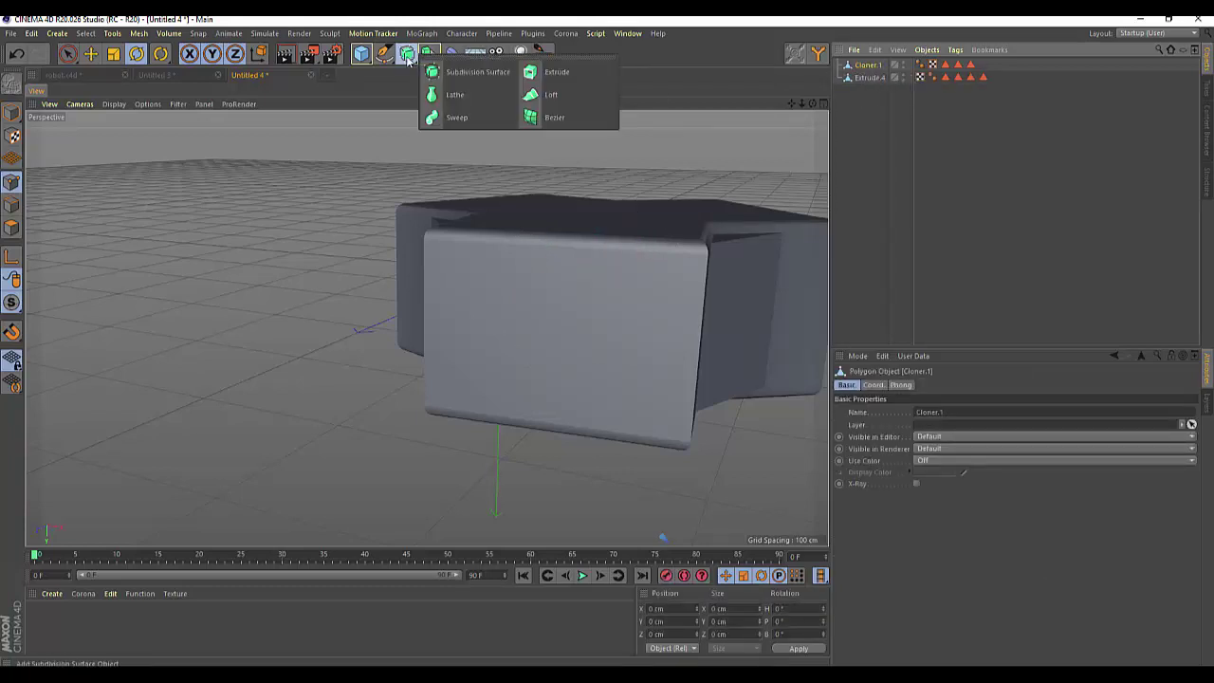
{"action": "left_click", "coordinate": [422, 34]}
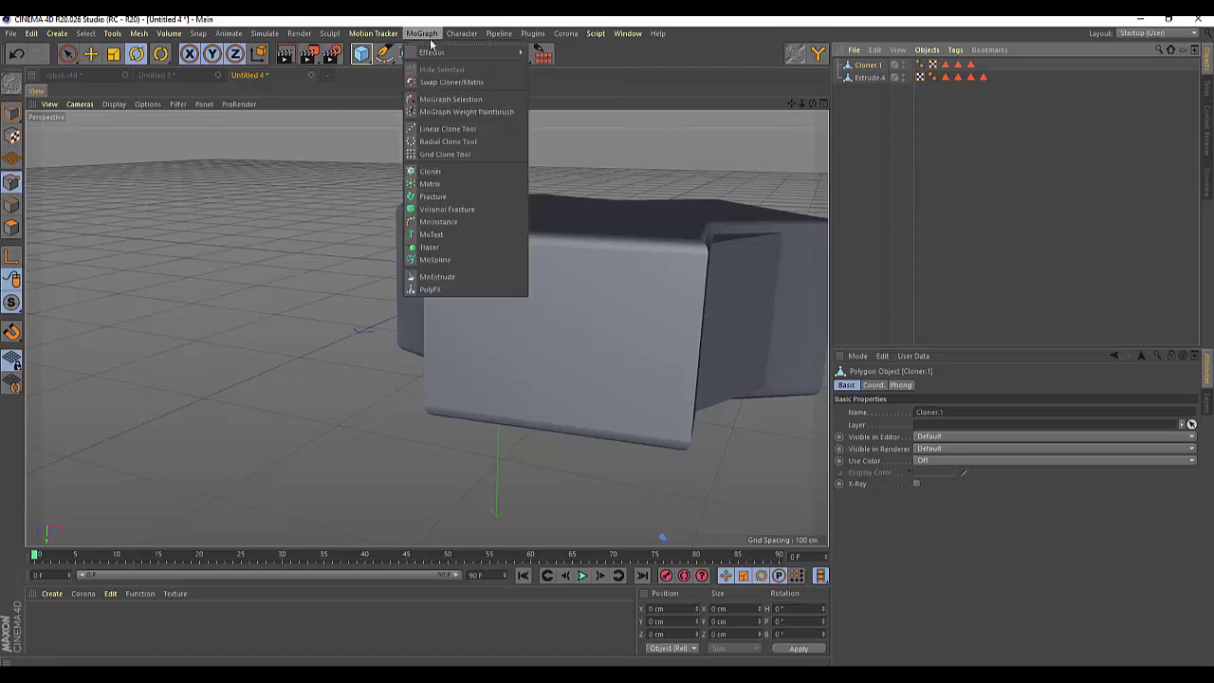
{"action": "left_click", "coordinate": [448, 167]}
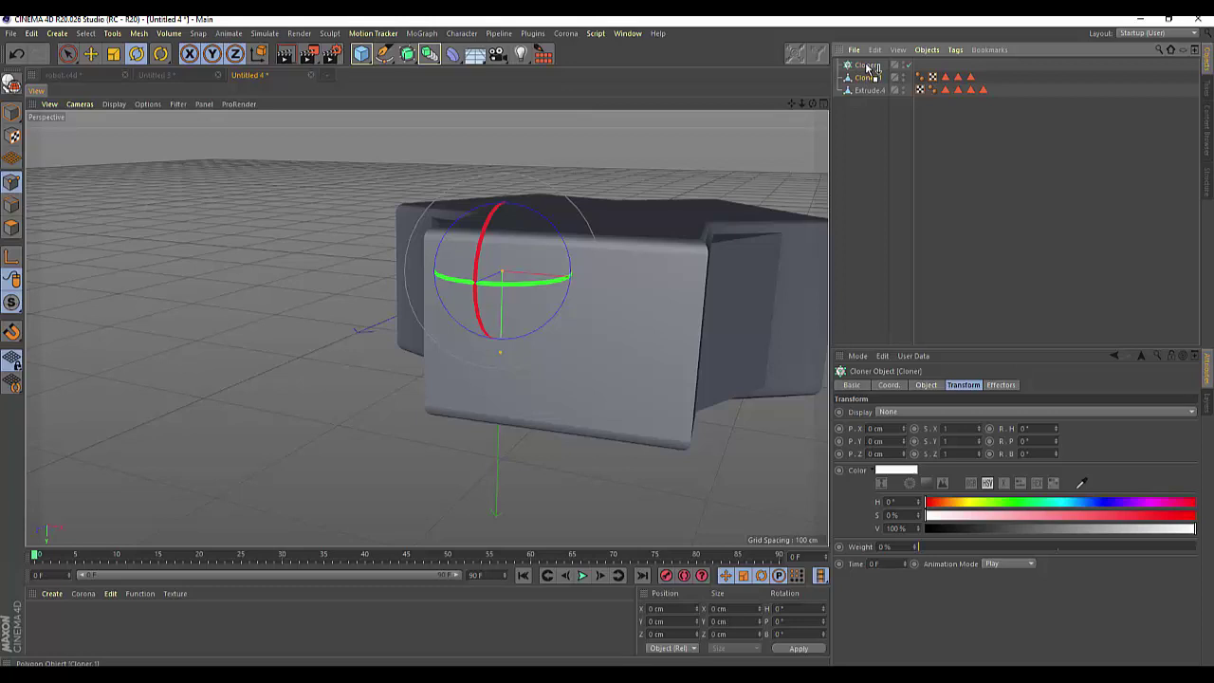
- Nest Cloner.1 in the new Cloner, set Radial mode at 251 cm radius, and rotate the ring
{"action": "left_click_drag", "start_coordinate": [869, 76], "coordinate": [867, 64]}
{"action": "left_click_drag", "start_coordinate": [717, 222], "coordinate": [715, 230]}
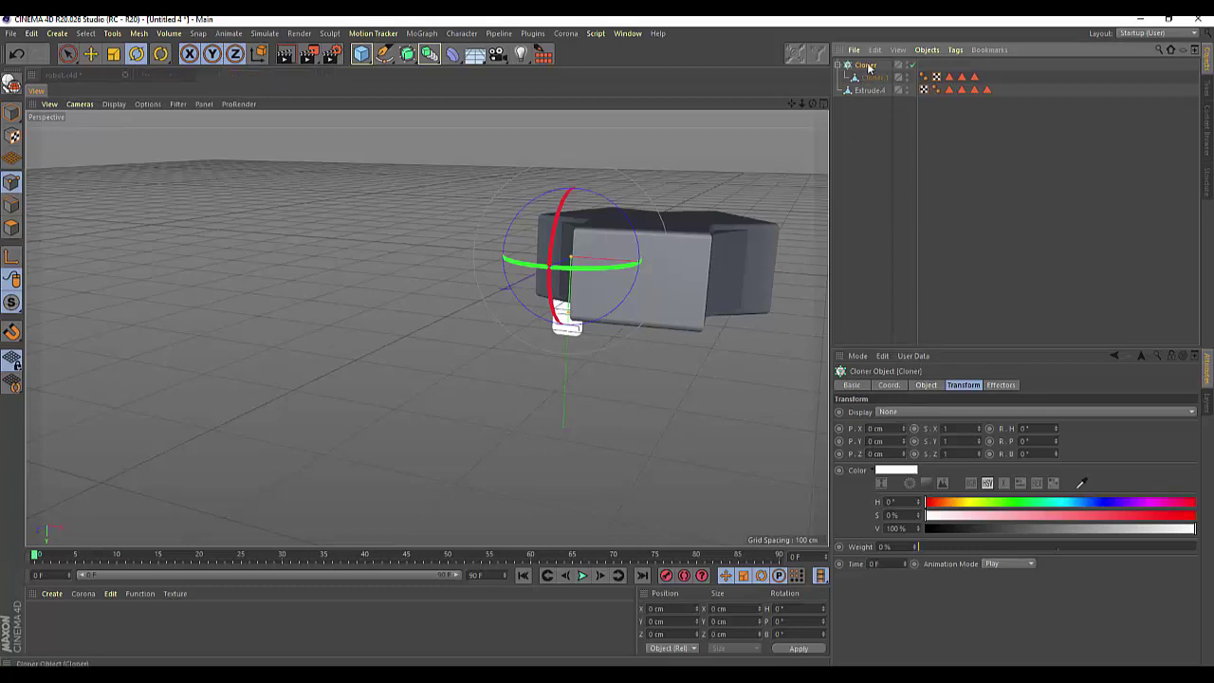
{"action": "left_click", "coordinate": [926, 385]}
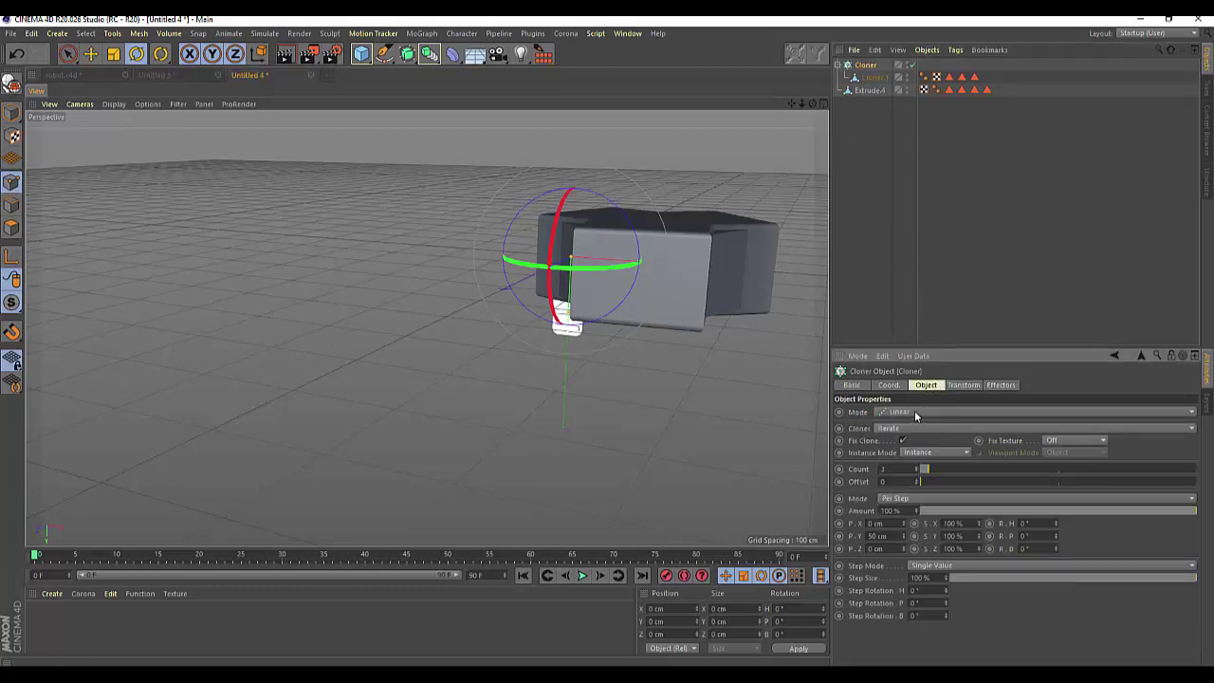
{"action": "left_click", "coordinate": [914, 413]}
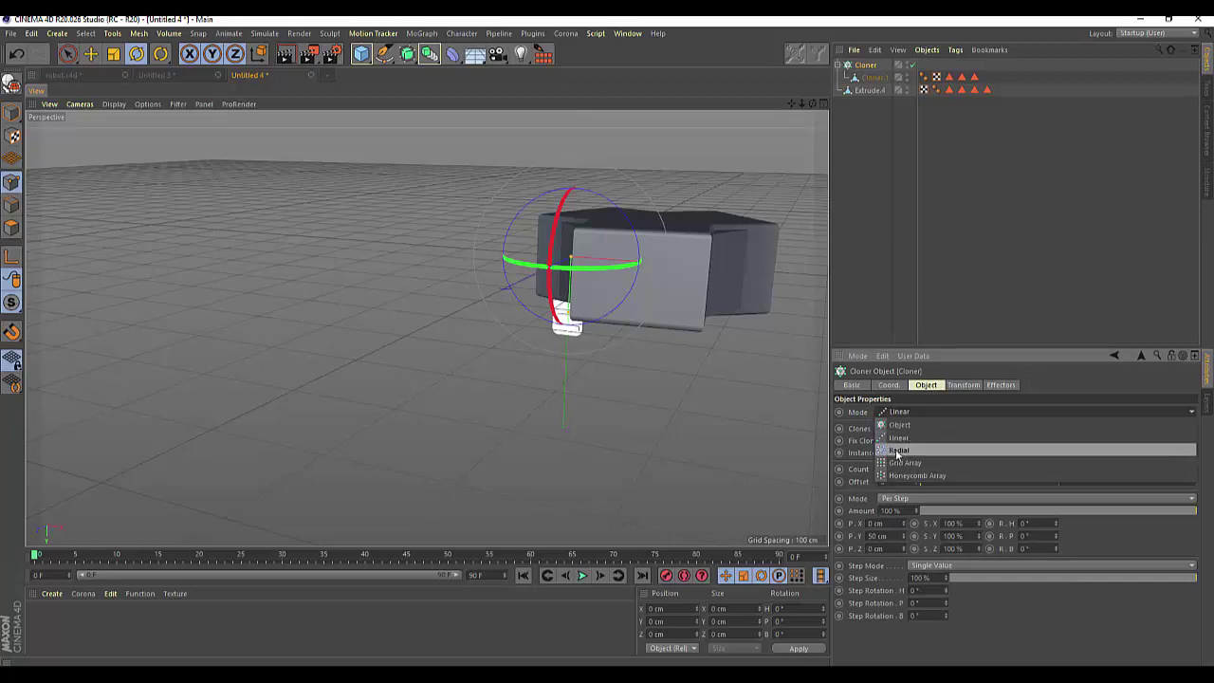
{"action": "left_click", "coordinate": [897, 451]}
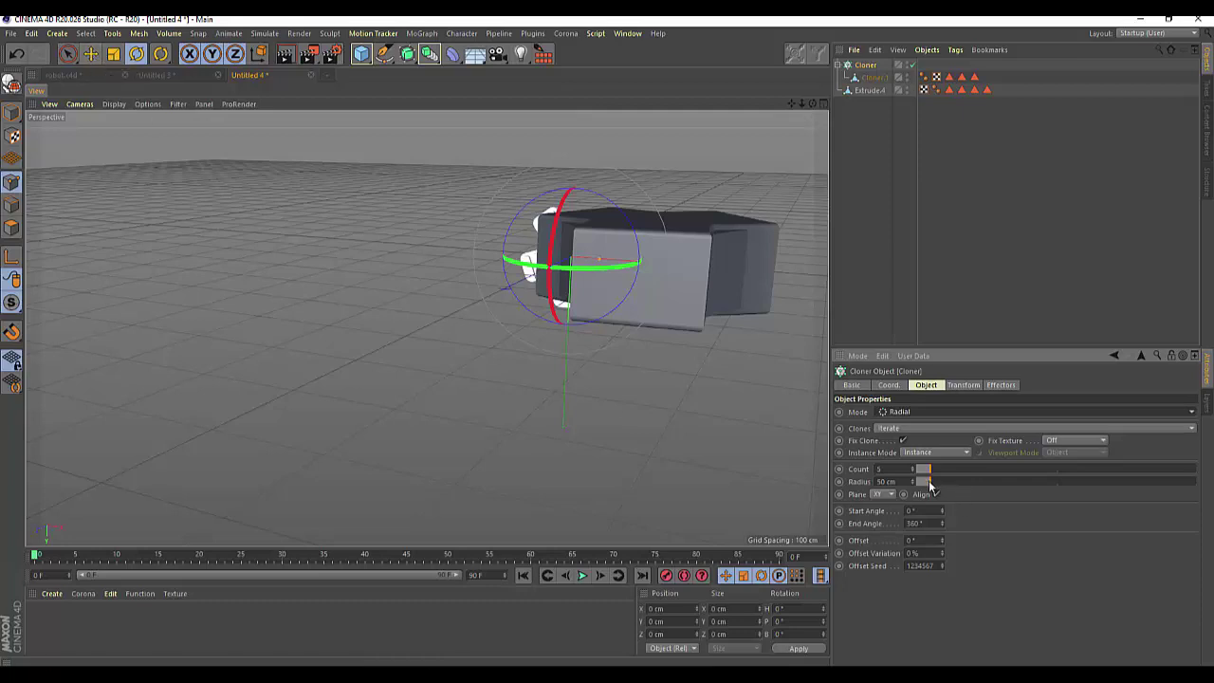
{"action": "mouse_move", "coordinate": [930, 484]}
{"action": "left_mouse_down"}
{"action": "mouse_move", "coordinate": [987, 487]}
{"action": "mouse_move", "coordinate": [927, 474]}
{"action": "left_mouse_up"}
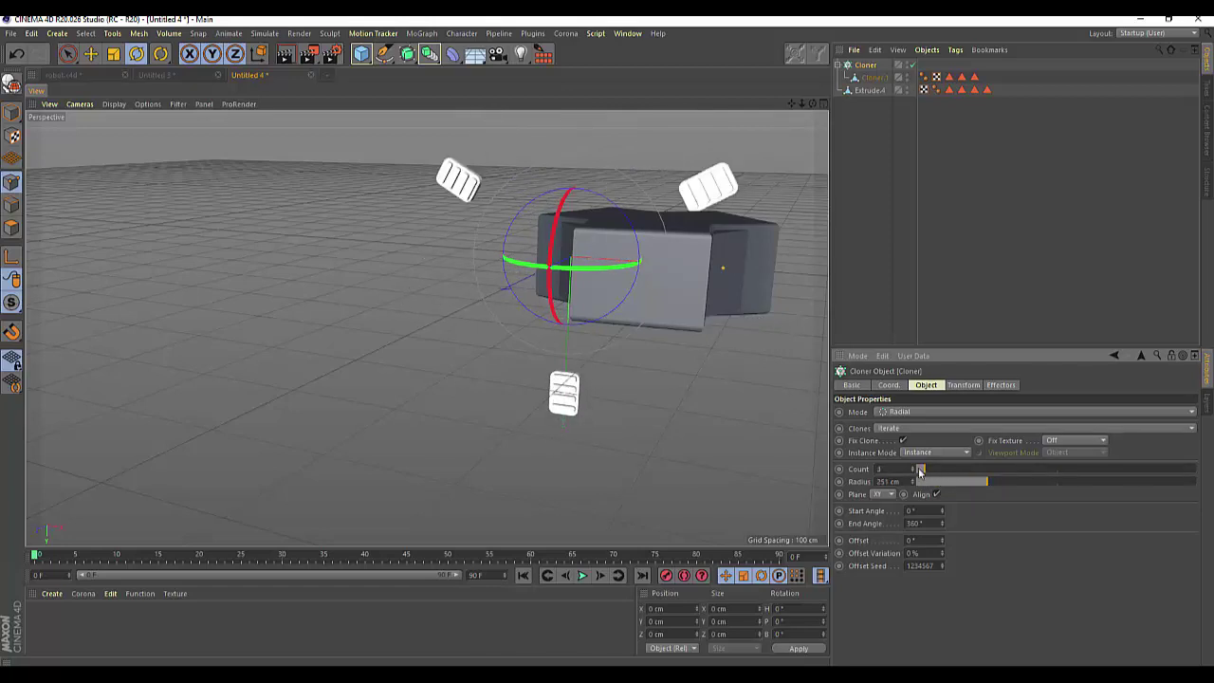
{"action": "left_click_drag", "start_coordinate": [681, 413], "coordinate": [677, 418], "text": "alt"}
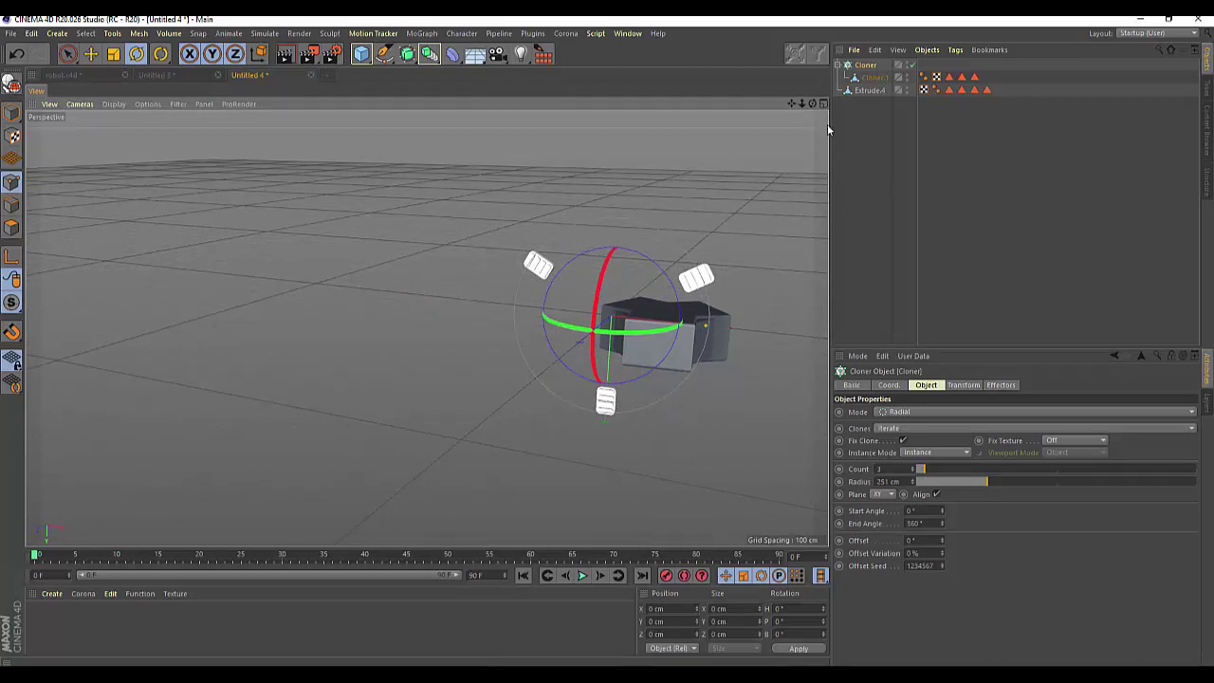
{"action": "left_click_drag", "start_coordinate": [811, 104], "coordinate": [812, 105]}
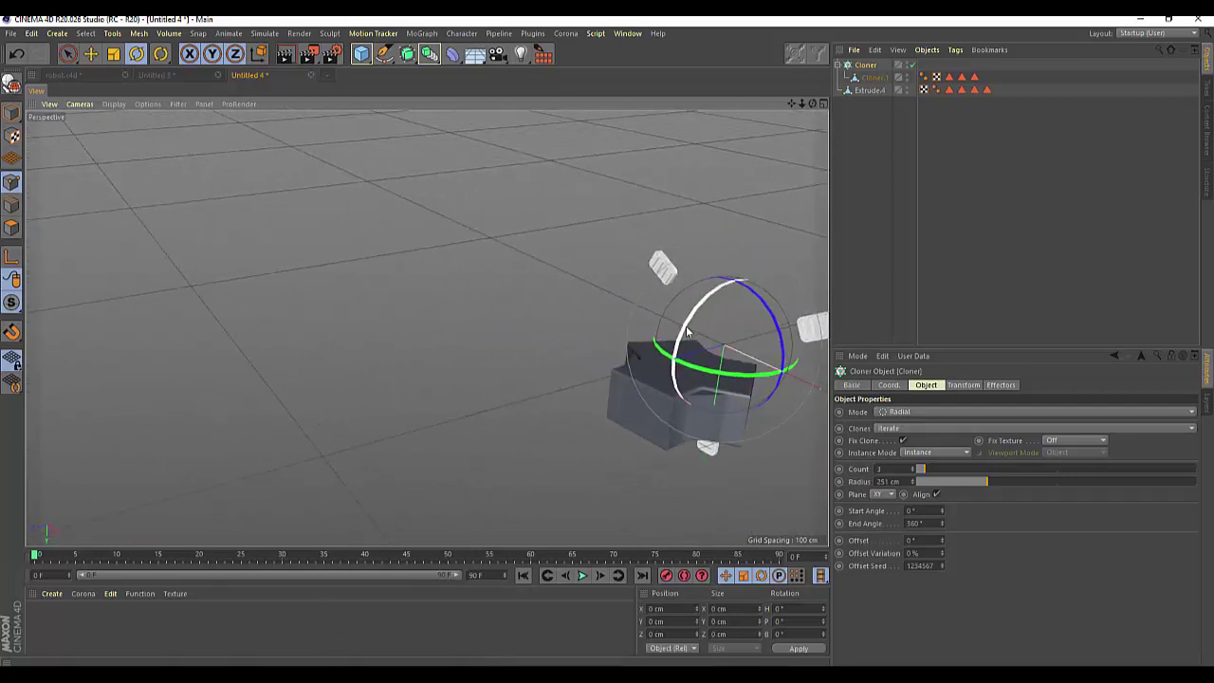
{"action": "left_click_drag", "start_coordinate": [688, 331], "coordinate": [755, 299]}
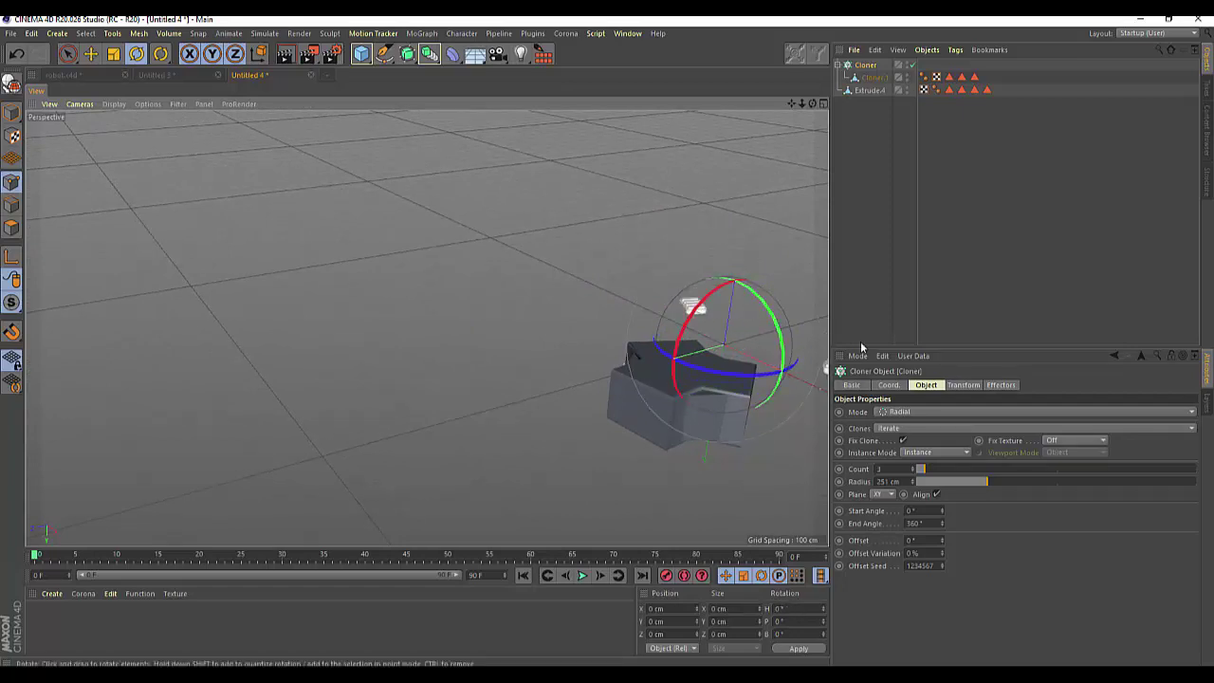
- Review the clone transform settings and show the star and panels in the four-view layout
{"action": "left_click", "coordinate": [965, 384]}
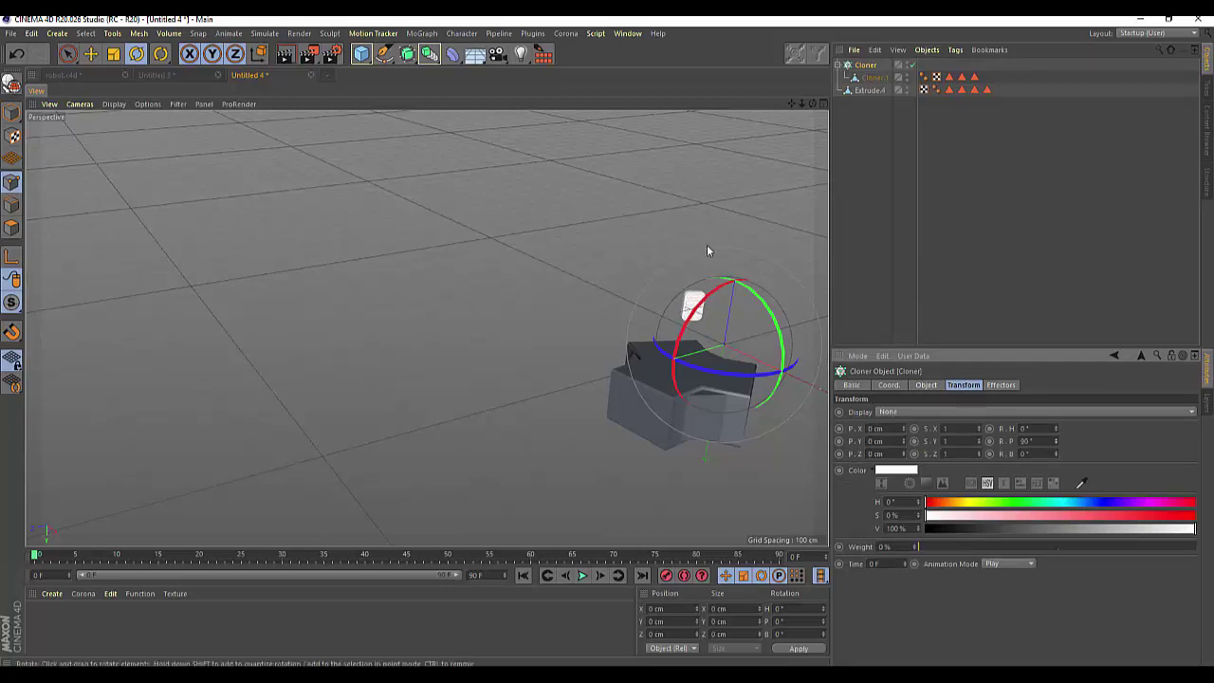
{"action": "left_click_drag", "start_coordinate": [793, 104], "coordinate": [427, 328]}
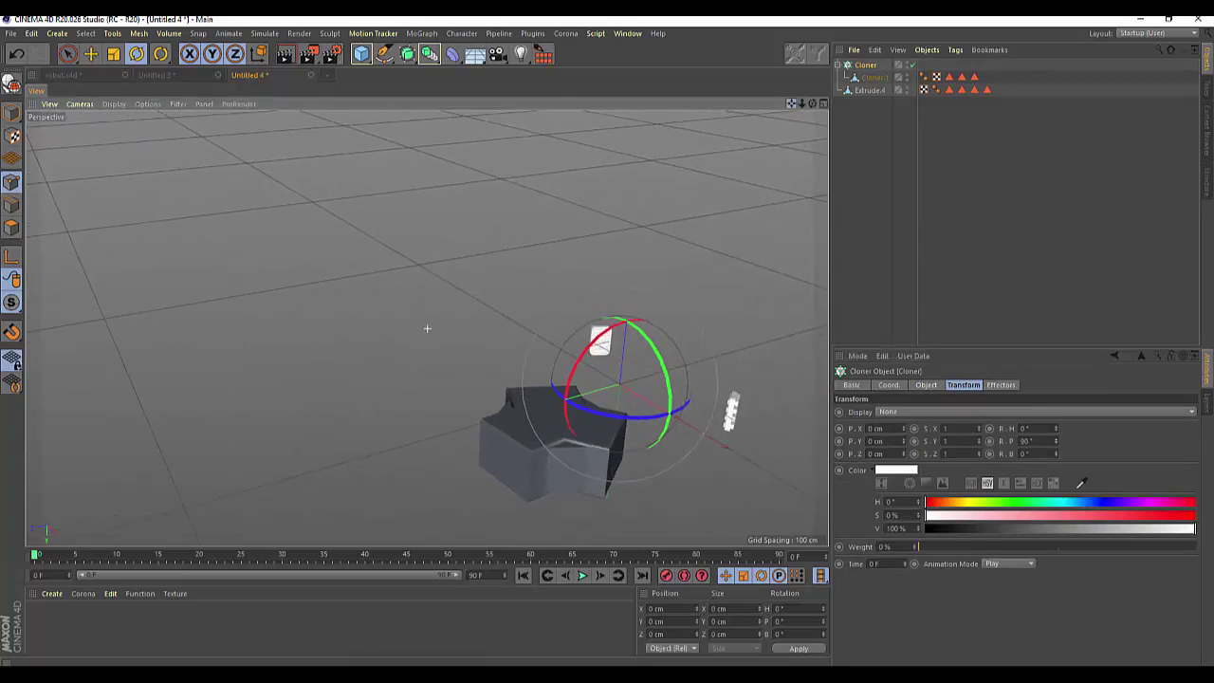
{"action": "left_click_drag", "start_coordinate": [811, 103], "coordinate": [427, 328]}
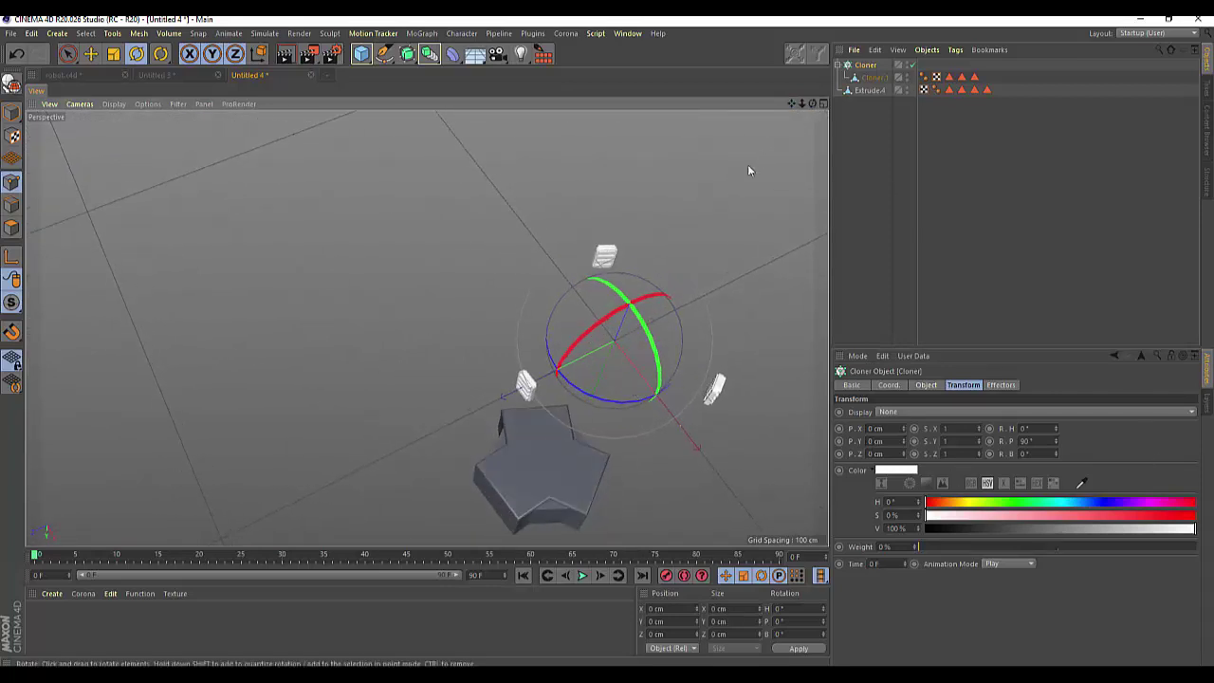
{"action": "left_click", "coordinate": [823, 103]}
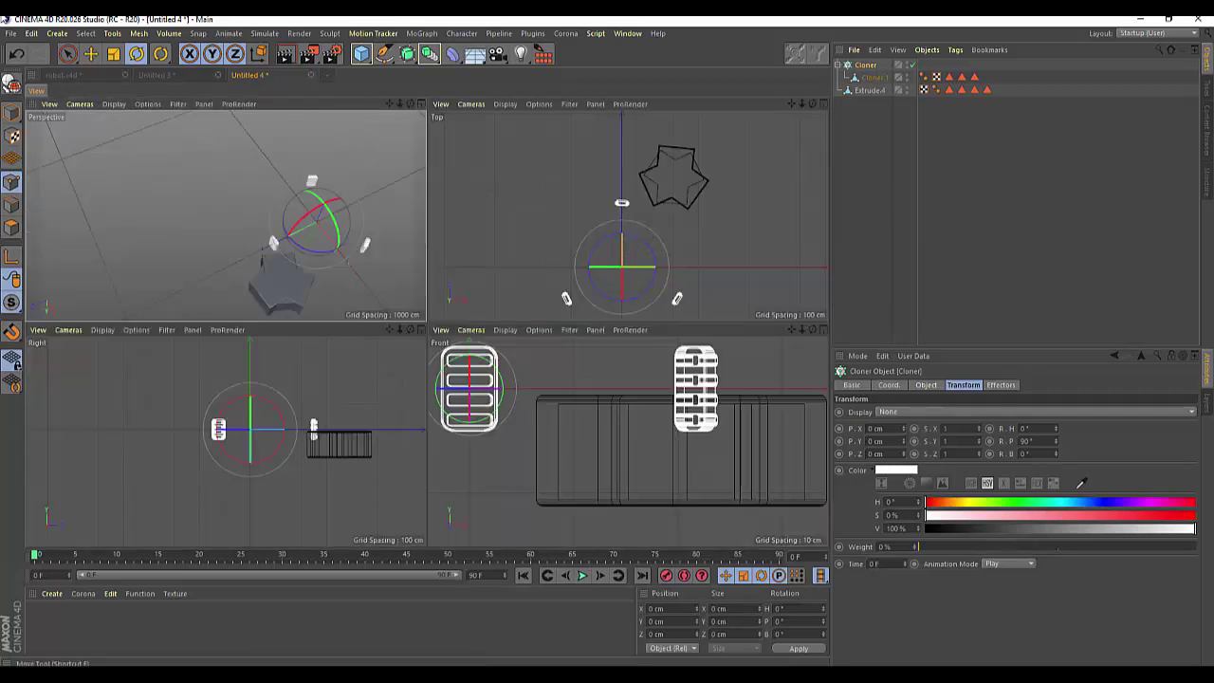
- Move the Cloner up and sideways in the maximized Top view so the panels surround the star
{"action": "key", "text": "e"}
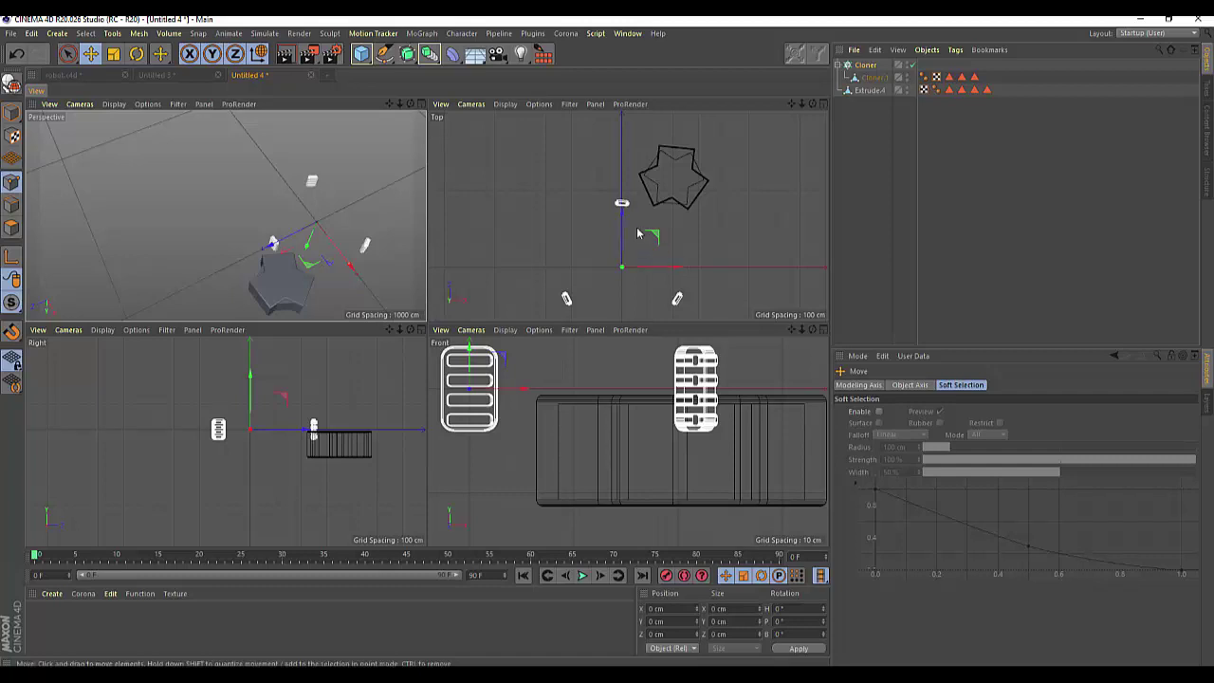
{"action": "left_click_drag", "start_coordinate": [626, 216], "coordinate": [628, 140]}
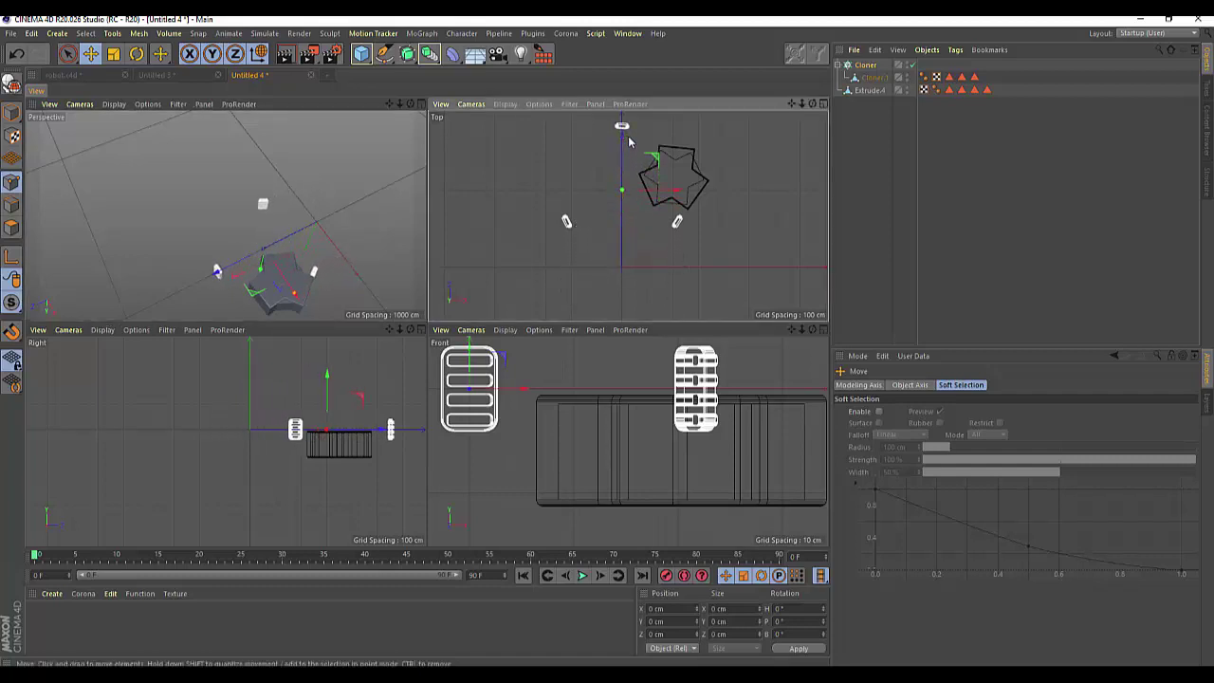
{"action": "left_click_drag", "start_coordinate": [671, 191], "coordinate": [732, 174]}
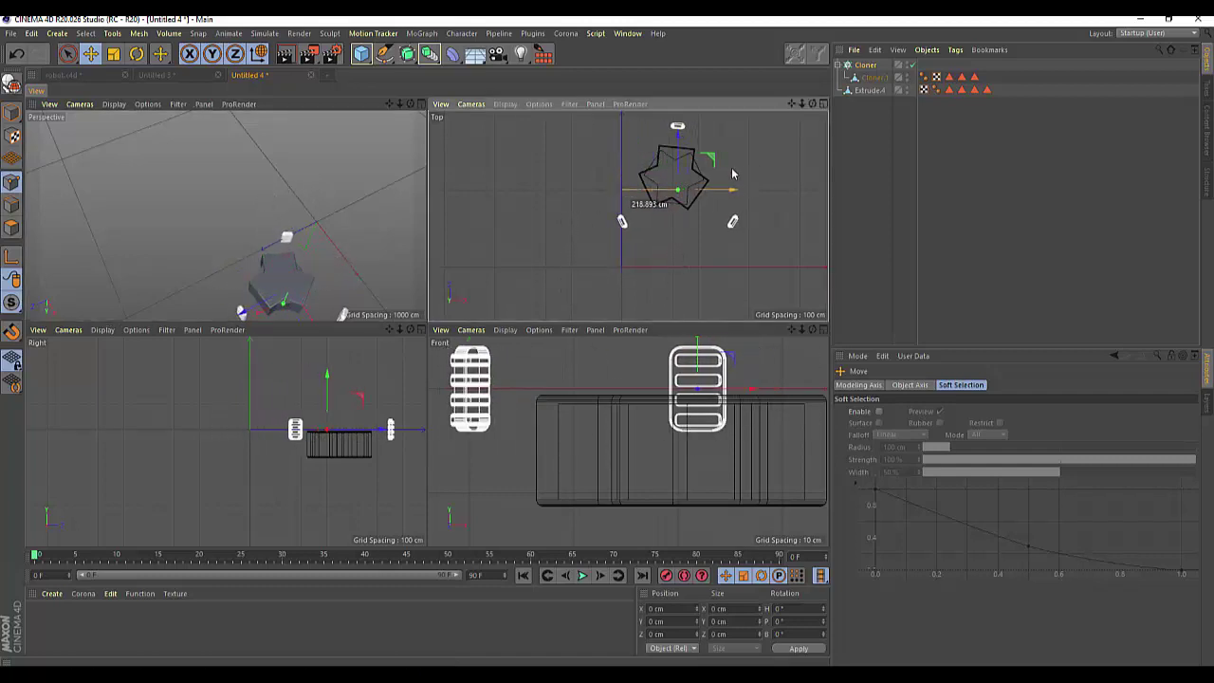
{"action": "scroll", "coordinate": [697, 203], "scroll_direction": "up", "scroll_amount": 3}
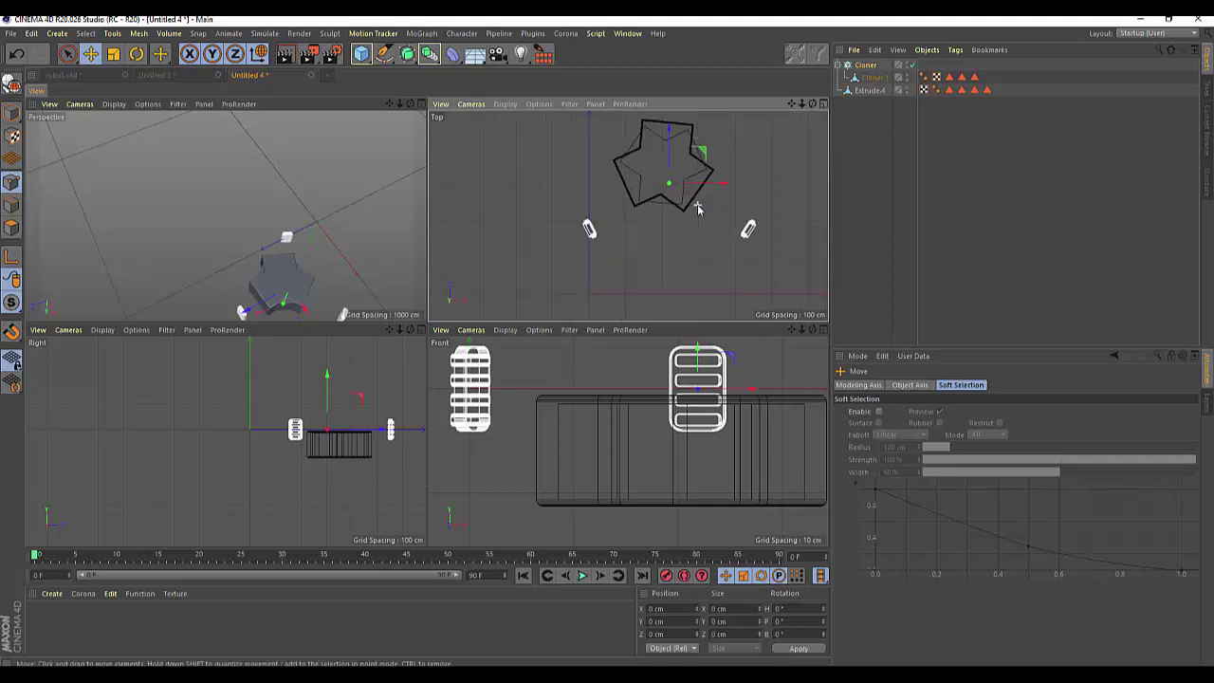
{"action": "left_click", "coordinate": [822, 103]}
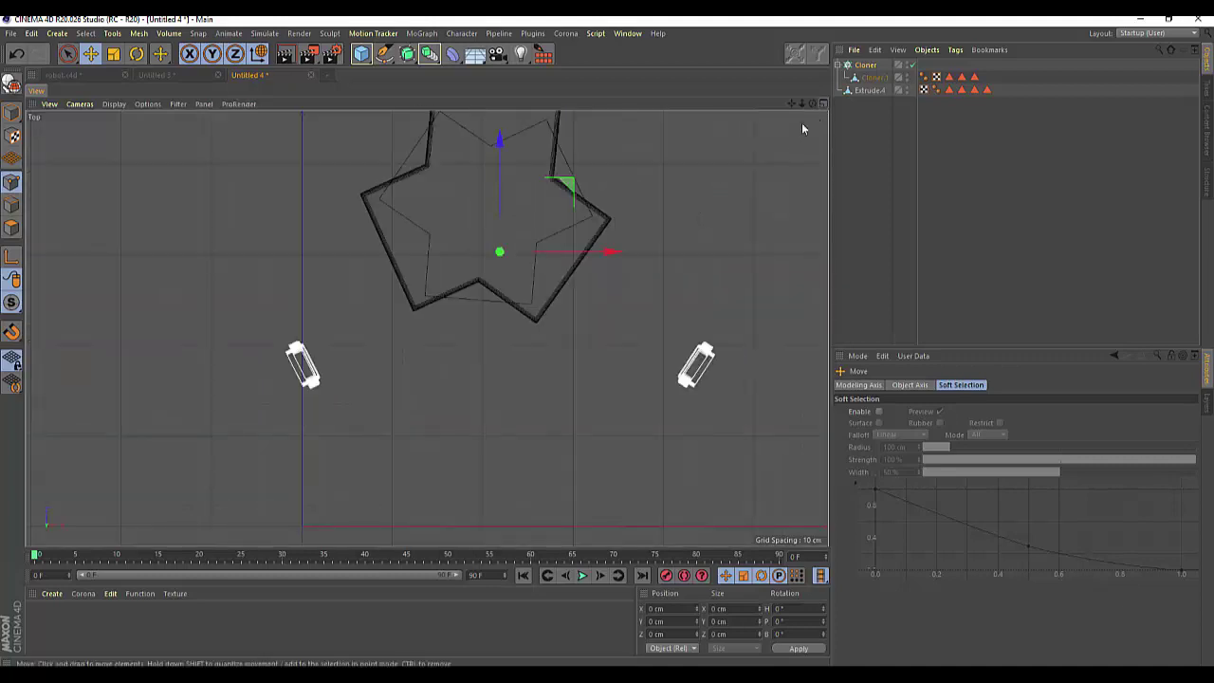
{"action": "scroll", "coordinate": [801, 123], "scroll_direction": "down", "scroll_amount": 3}
{"action": "scroll", "coordinate": [791, 133], "scroll_direction": "down", "scroll_amount": 2}
{"action": "left_click_drag", "start_coordinate": [794, 106], "coordinate": [426, 331]}
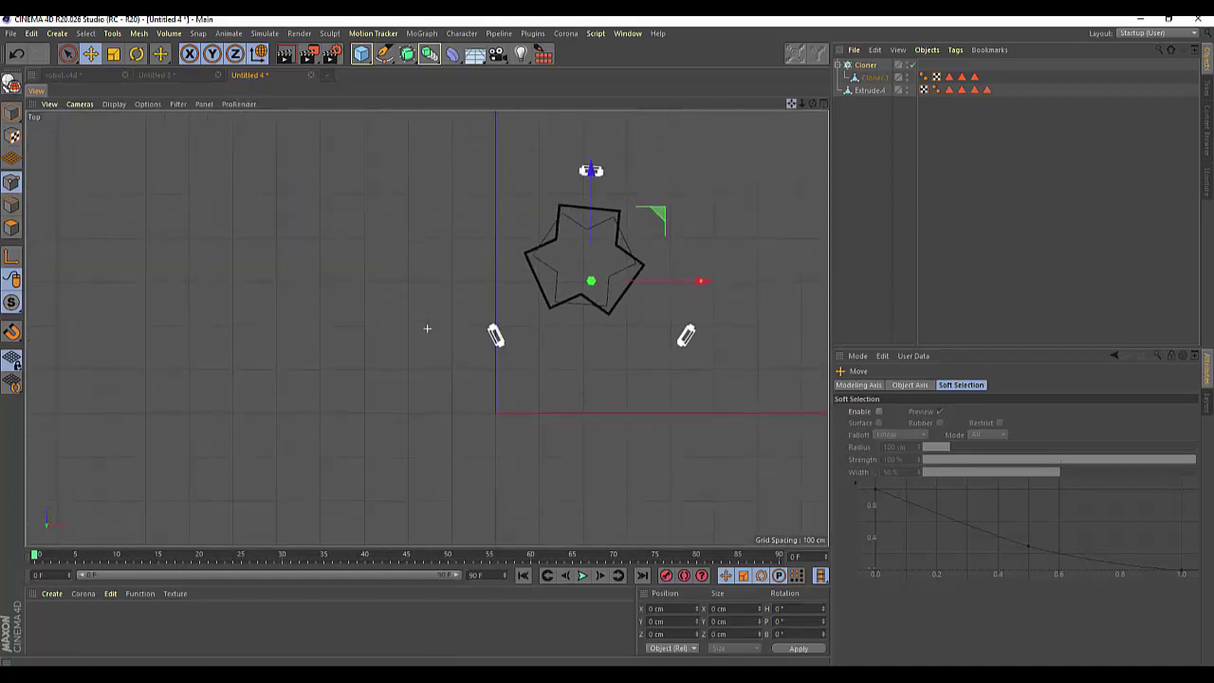
- Rotate the Cloner about 50° around the star and bring up its settings
{"action": "left_click", "coordinate": [137, 54]}
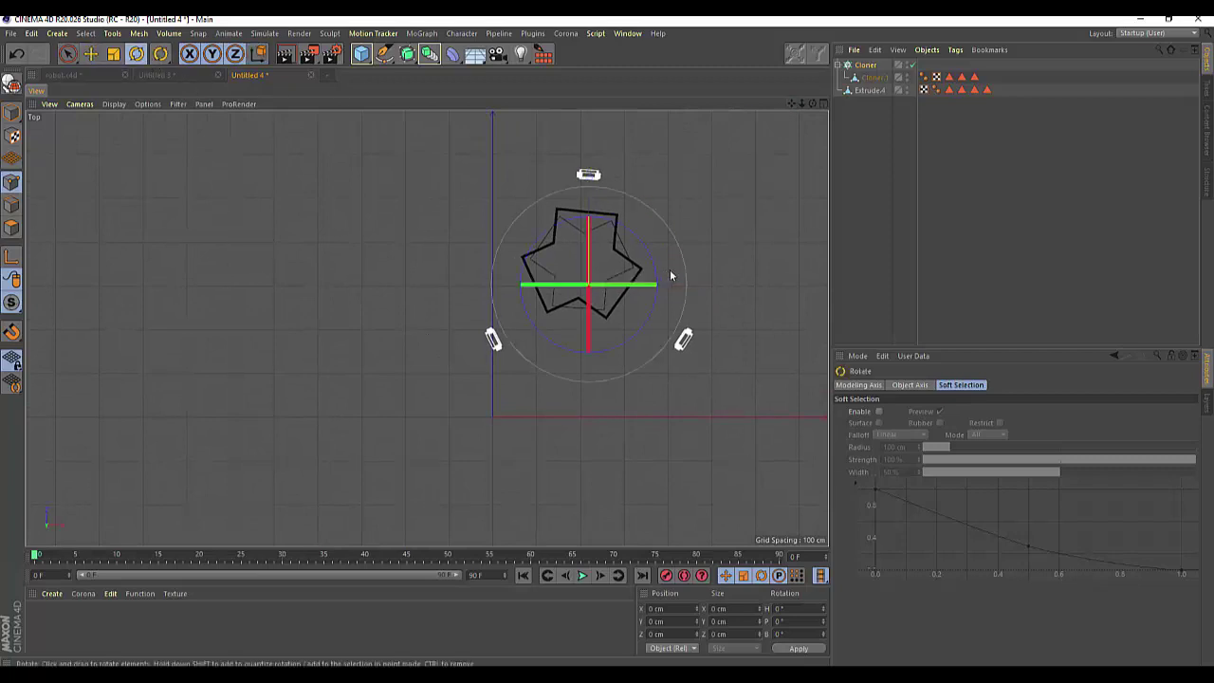
{"action": "mouse_move", "coordinate": [651, 261]}
{"action": "left_mouse_down"}
{"action": "mouse_move", "coordinate": [642, 348]}
{"action": "mouse_move", "coordinate": [645, 337]}
{"action": "left_mouse_up"}
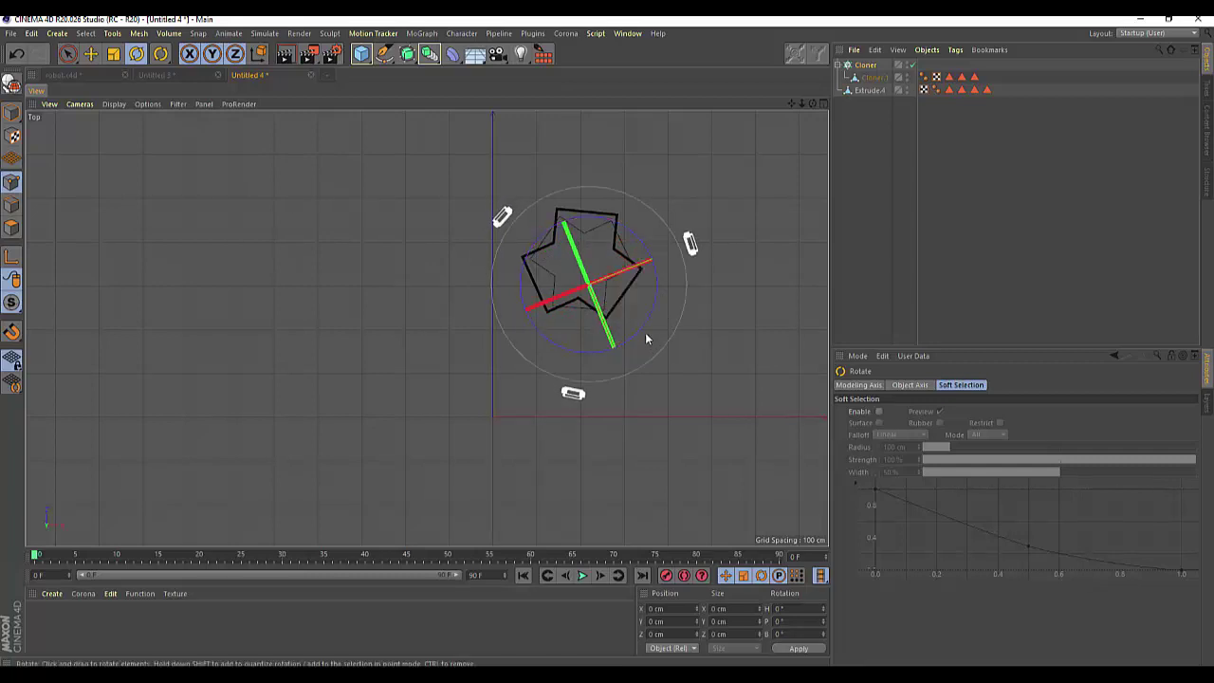
{"action": "left_click", "coordinate": [588, 283]}
{"action": "left_click", "coordinate": [866, 65]}
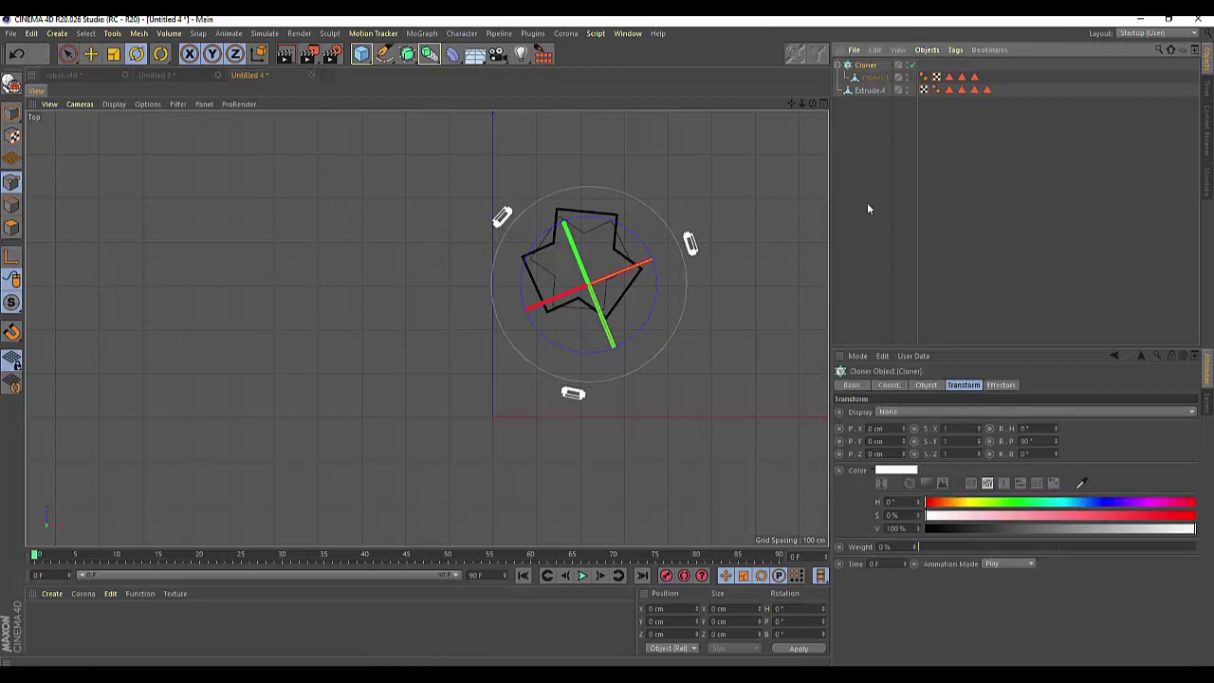
- Pull in the Cloner radius, then move the Cloner up and left to centre it on the star
{"action": "left_click", "coordinate": [926, 385]}
{"action": "mouse_move", "coordinate": [929, 483]}
{"action": "left_mouse_down"}
{"action": "mouse_move", "coordinate": [982, 485]}
{"action": "mouse_move", "coordinate": [949, 482]}
{"action": "left_mouse_up"}
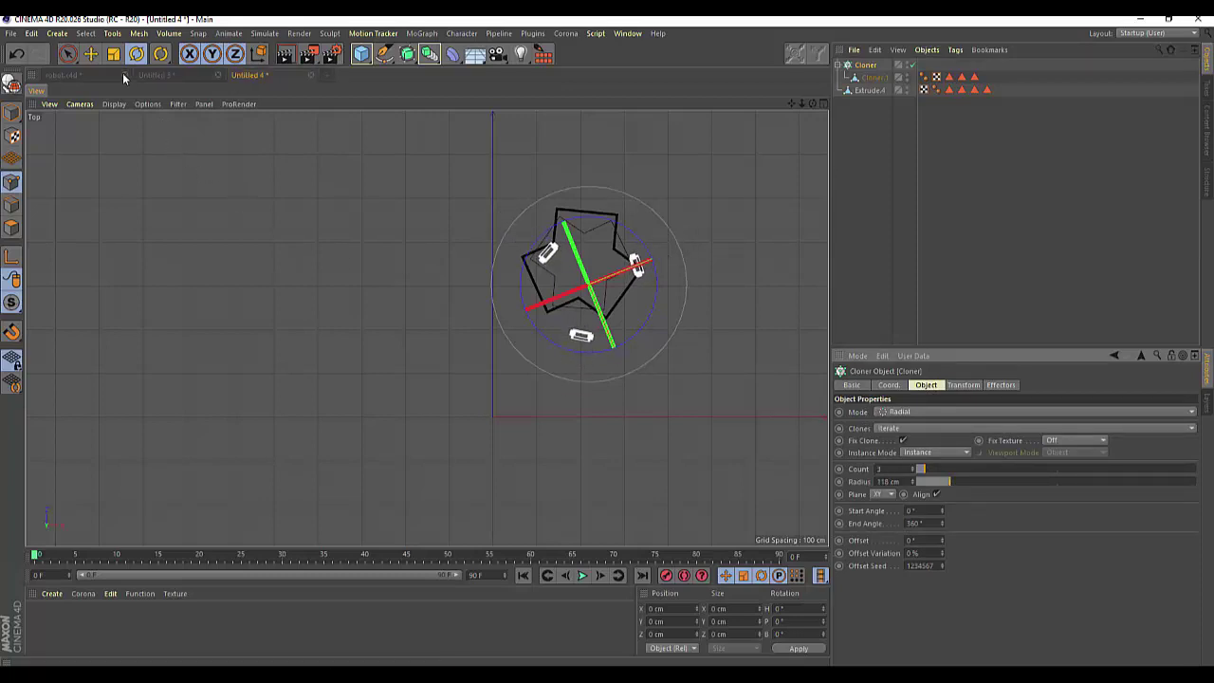
{"action": "key", "text": "e"}
{"action": "left_click_drag", "start_coordinate": [589, 172], "coordinate": [587, 149]}
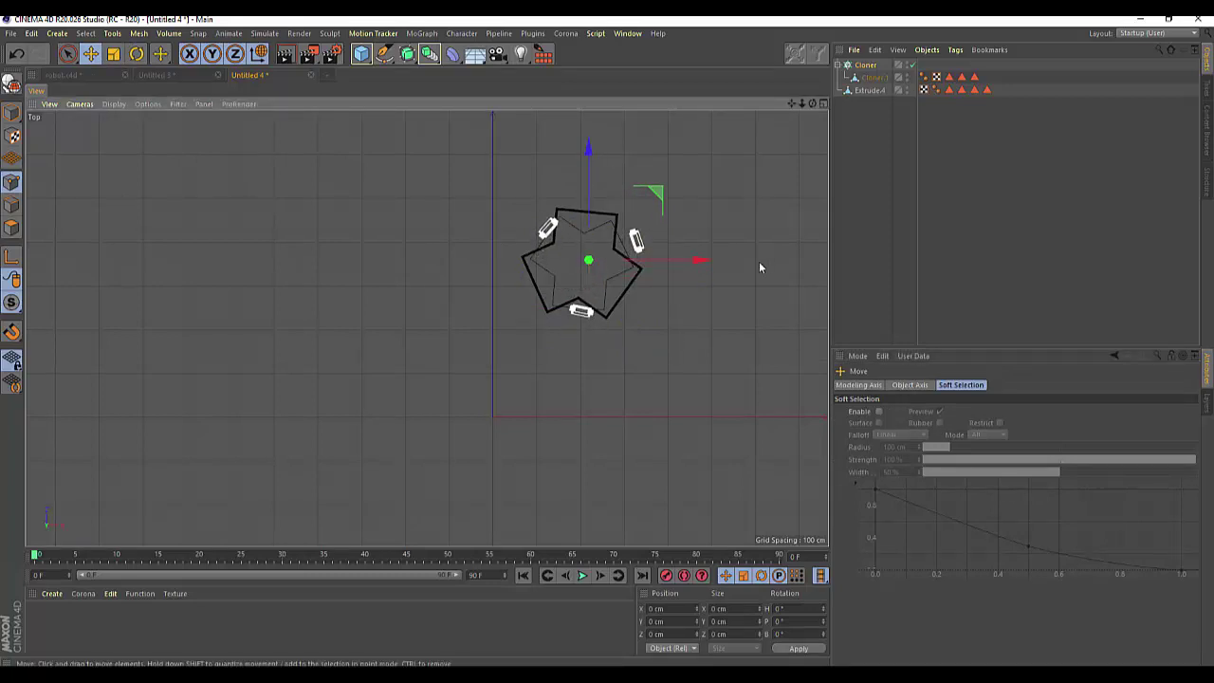
{"action": "left_click_drag", "start_coordinate": [699, 263], "coordinate": [693, 258]}
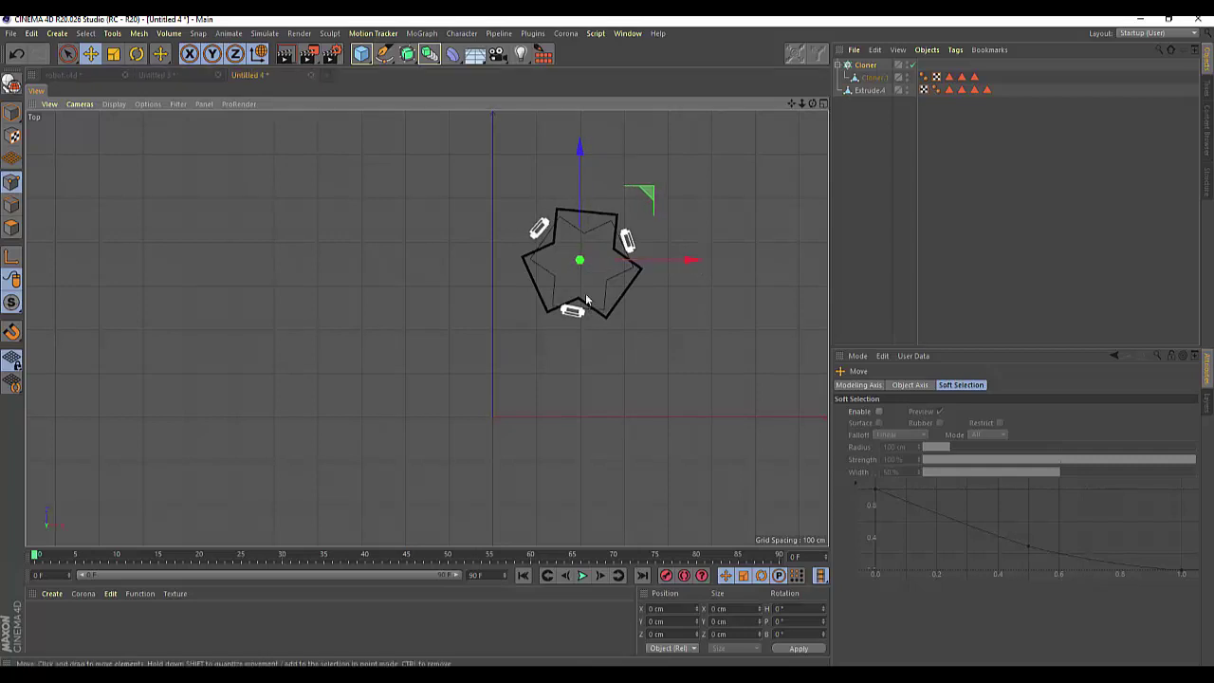
- Rotate the Cloner slightly to align panels with the faces, then nudge it along X and Y
{"action": "left_click", "coordinate": [137, 54]}
{"action": "left_click_drag", "start_coordinate": [628, 222], "coordinate": [623, 210]}
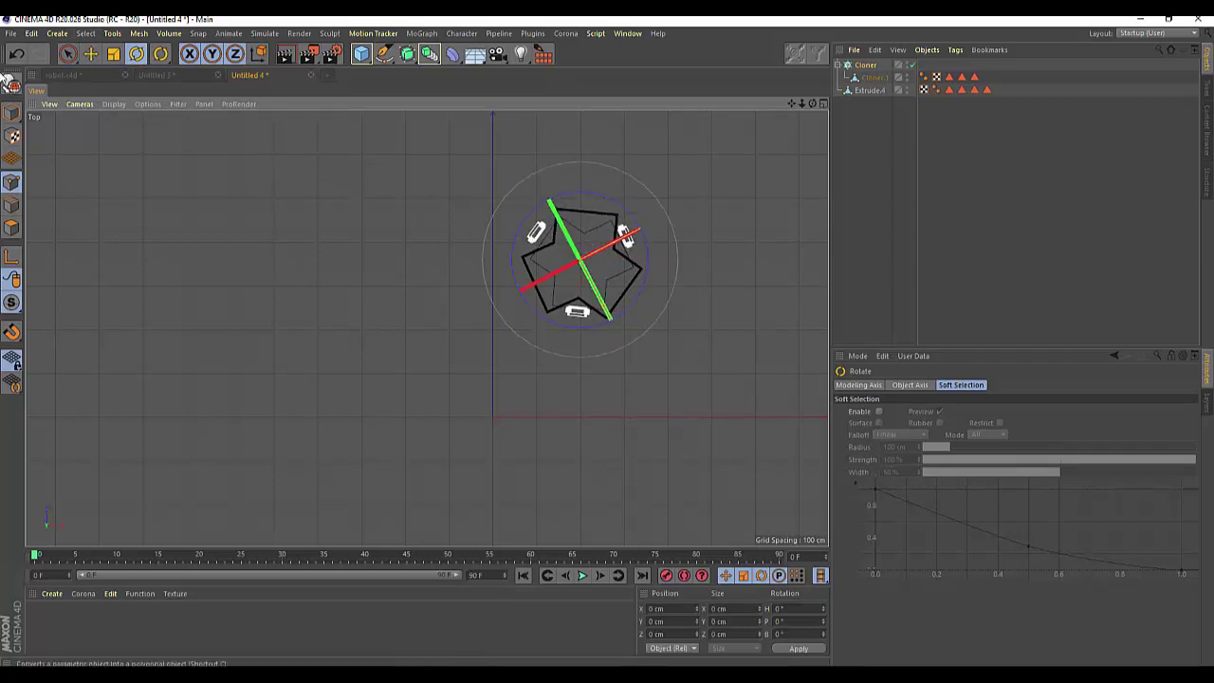
{"action": "left_click", "coordinate": [113, 54]}
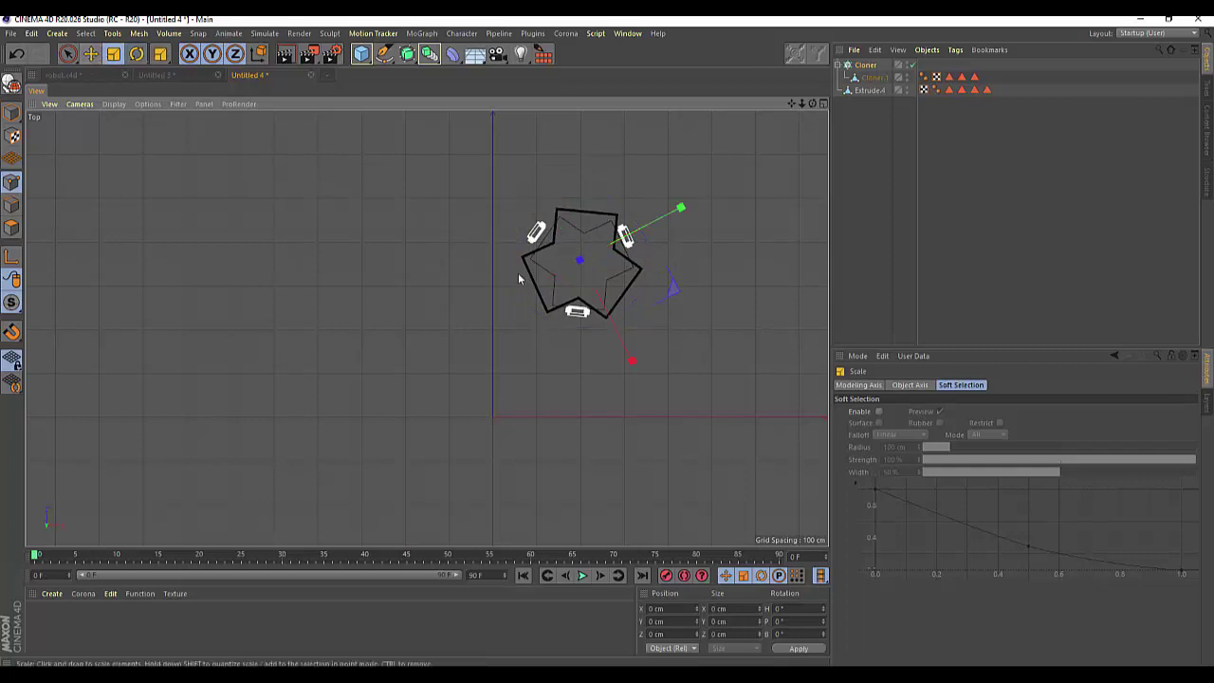
{"action": "left_click", "coordinate": [90, 54]}
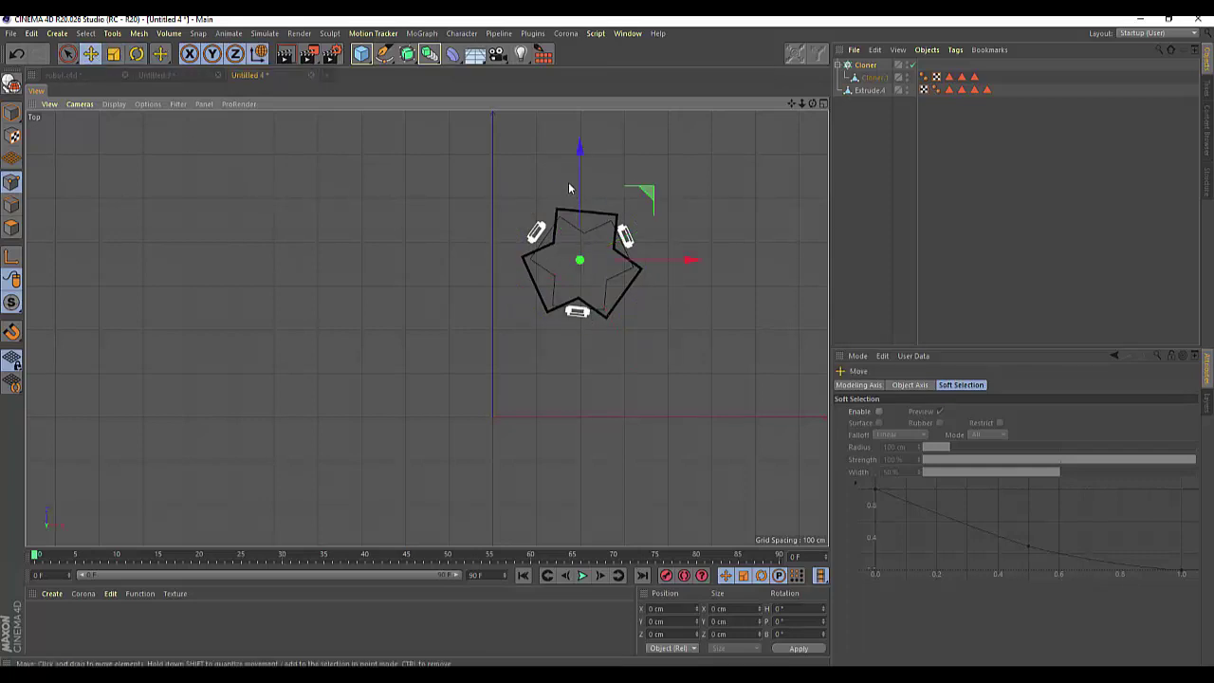
{"action": "left_click_drag", "start_coordinate": [580, 156], "coordinate": [580, 158]}
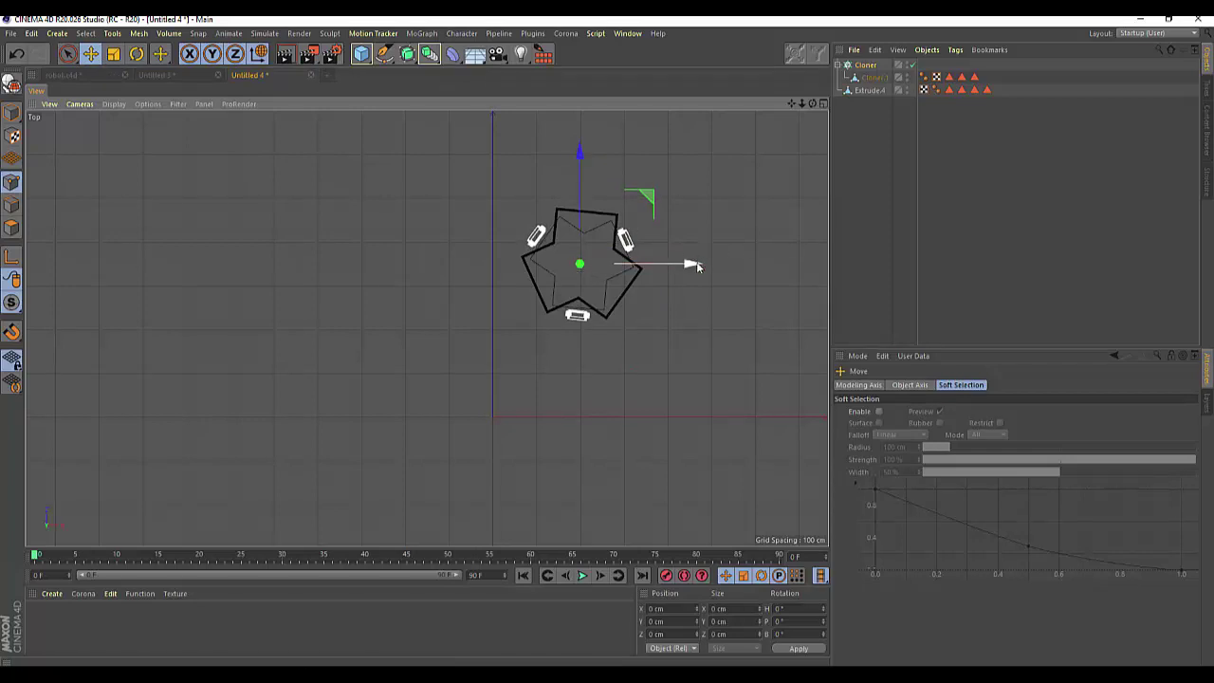
{"action": "left_click_drag", "start_coordinate": [695, 268], "coordinate": [700, 269]}
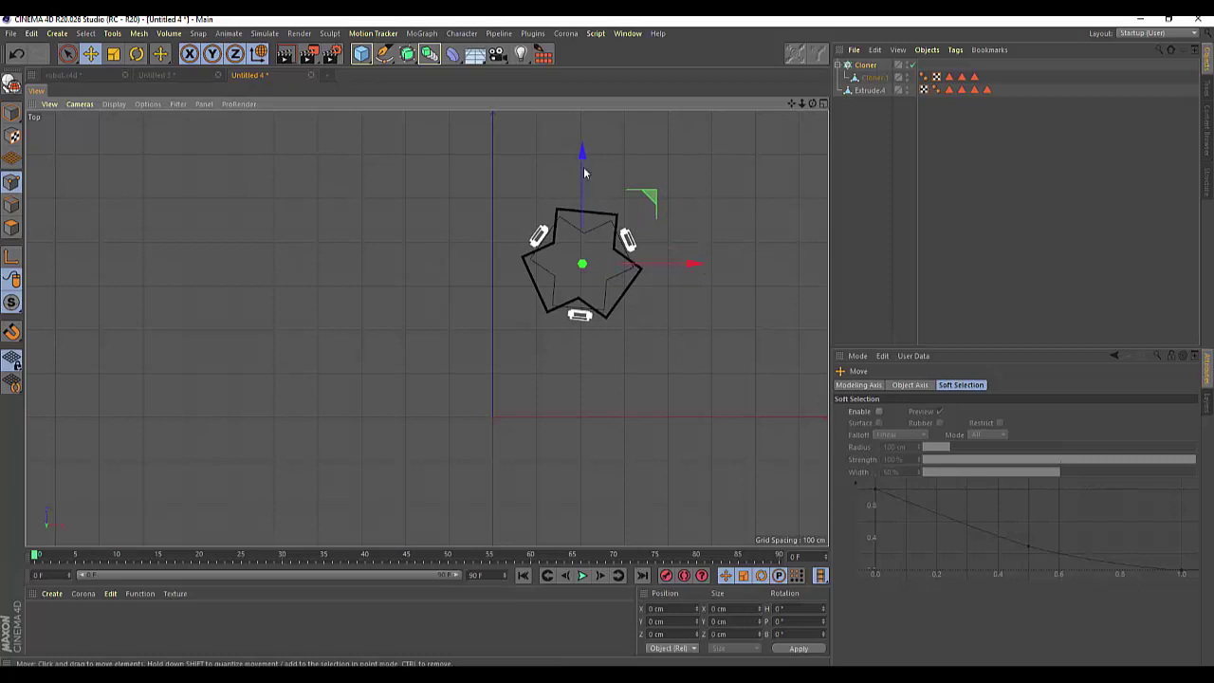
{"action": "left_click_drag", "start_coordinate": [582, 160], "coordinate": [581, 159]}
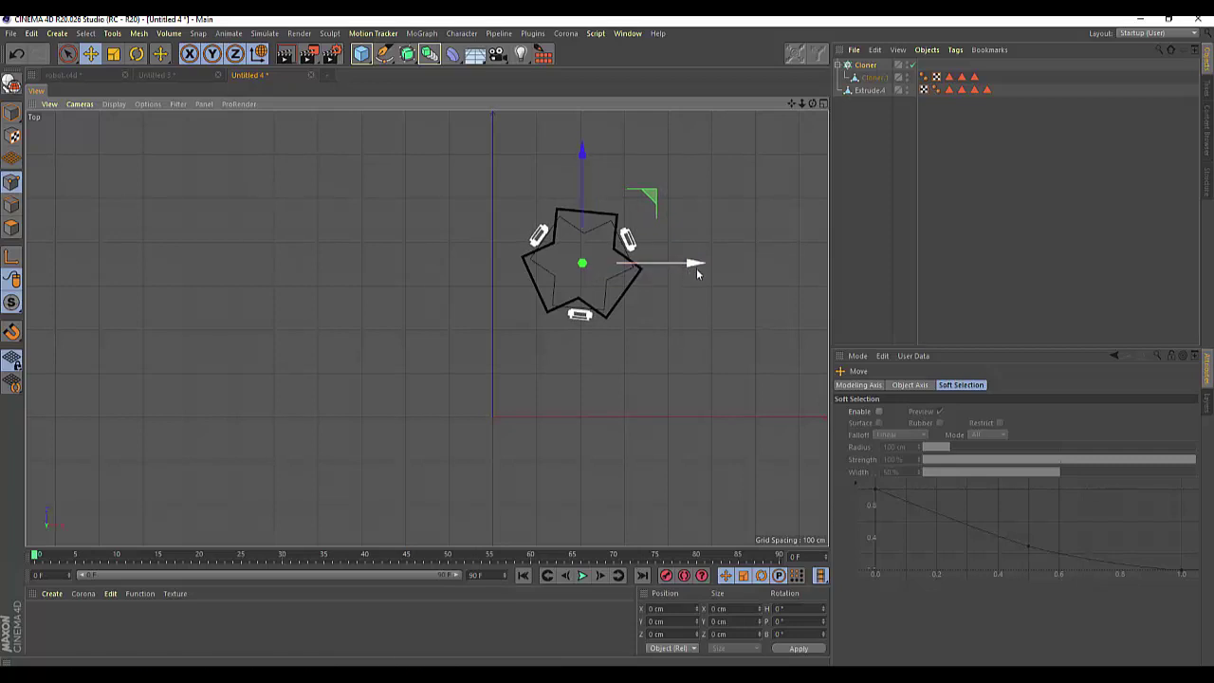
{"action": "left_click_drag", "start_coordinate": [697, 274], "coordinate": [696, 276]}
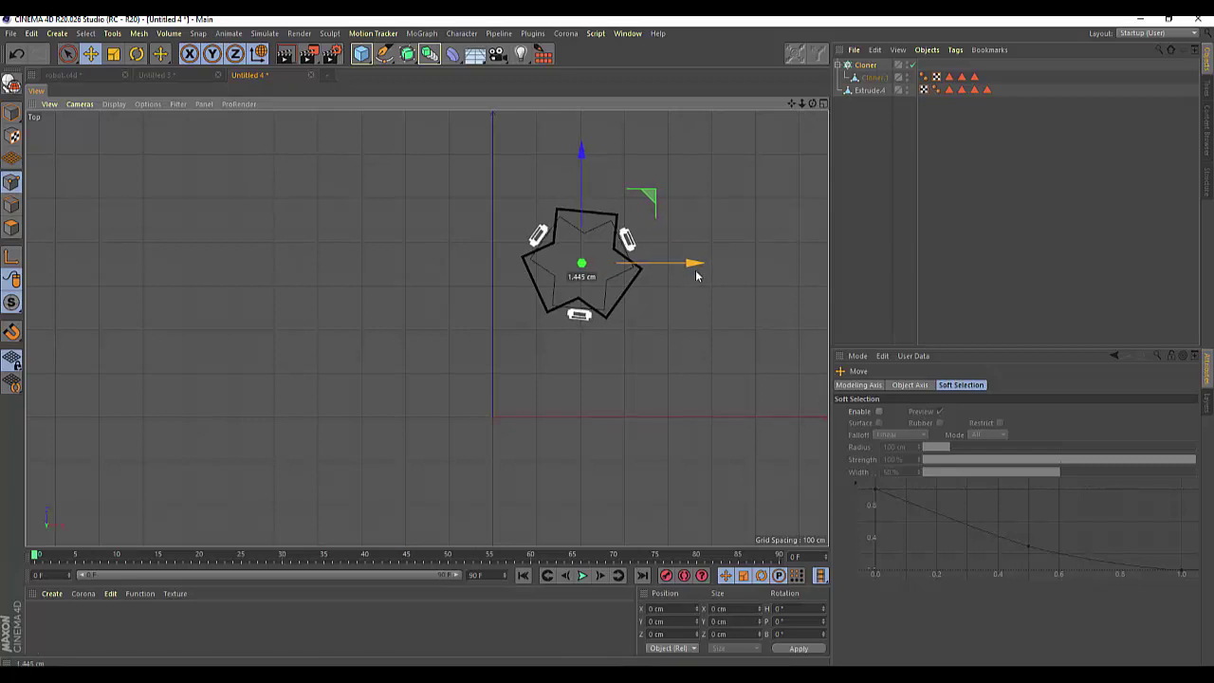
- Set the Cloner radius to 104 cm and restore the four-view layout
{"action": "left_click", "coordinate": [865, 64]}
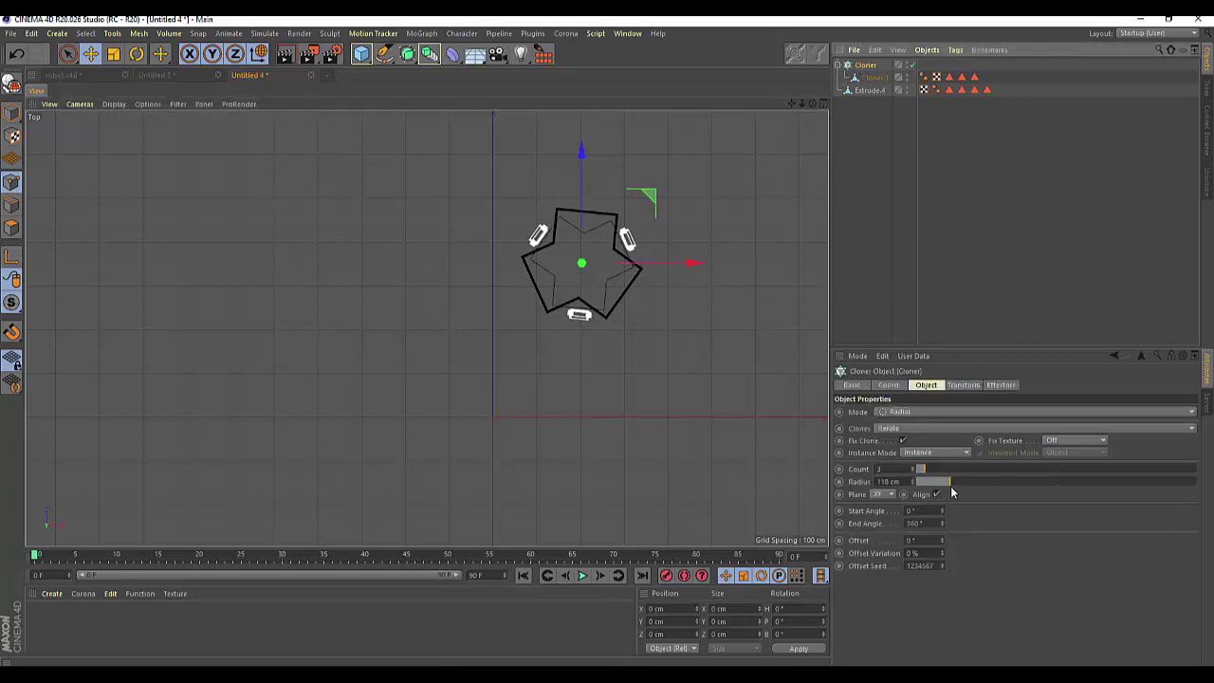
{"action": "left_click_drag", "start_coordinate": [951, 484], "coordinate": [947, 493]}
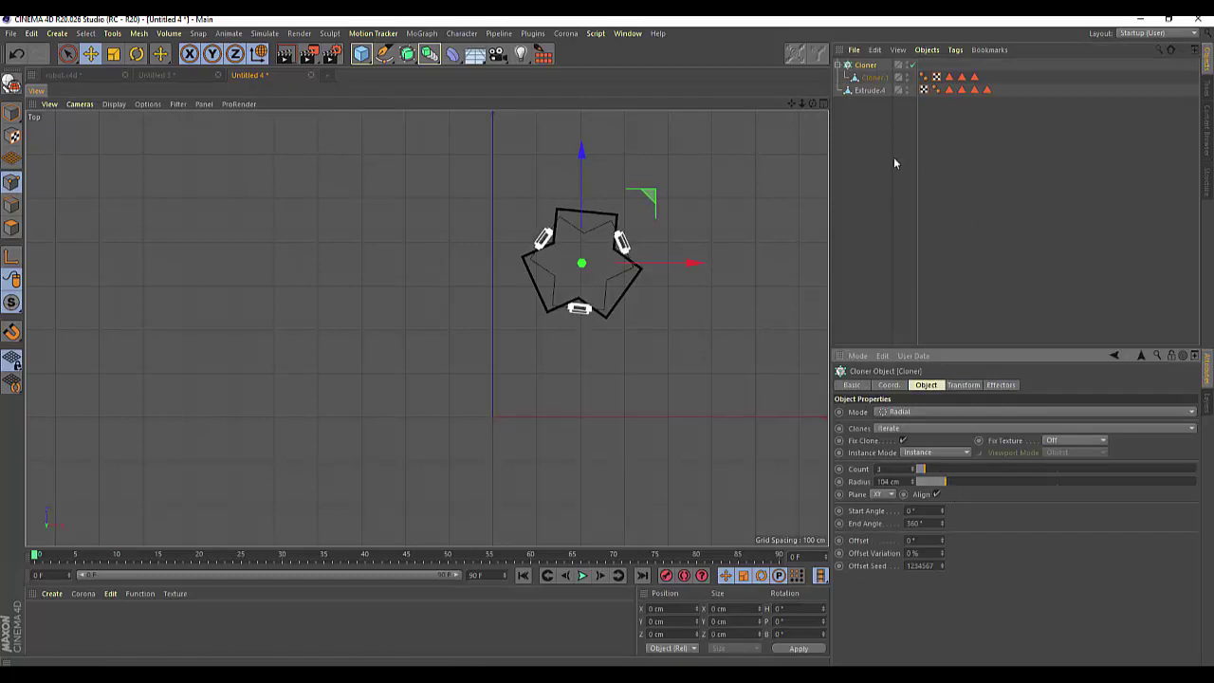
{"action": "left_click", "coordinate": [823, 104]}
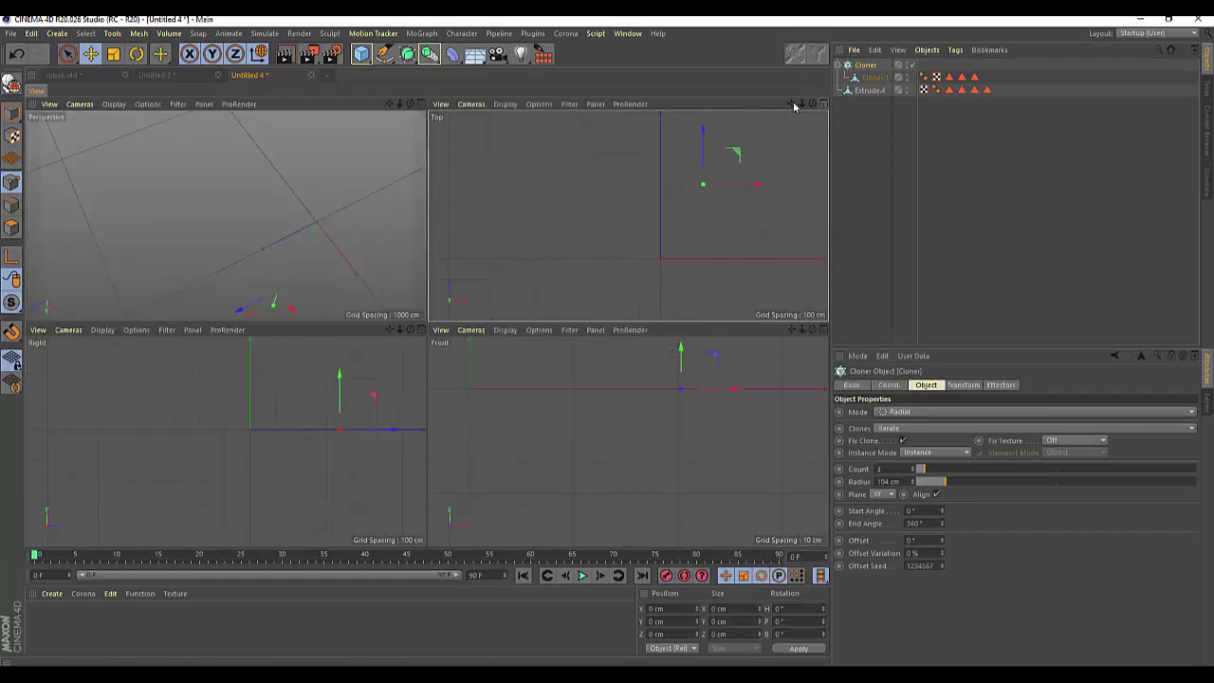
- Raise the Cloner on Y in the maximized Perspective view so the panels reach the star's sides
{"action": "left_click", "coordinate": [421, 103]}
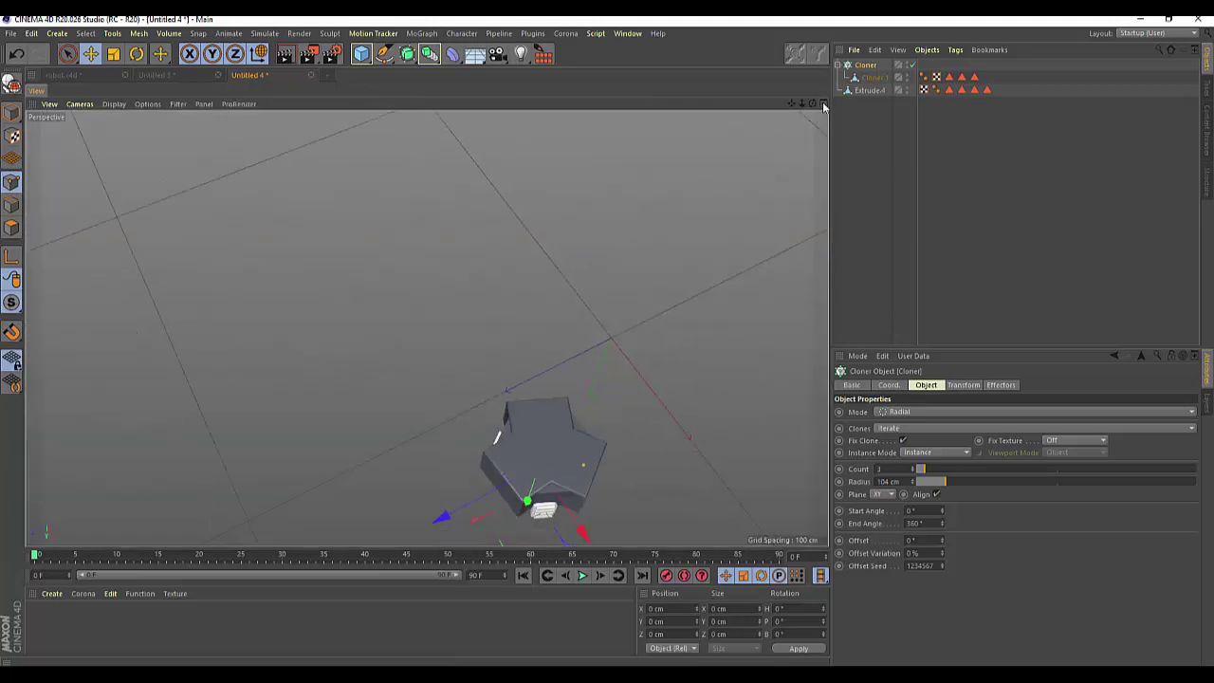
{"action": "left_click_drag", "start_coordinate": [425, 328], "coordinate": [699, 464], "text": "alt"}
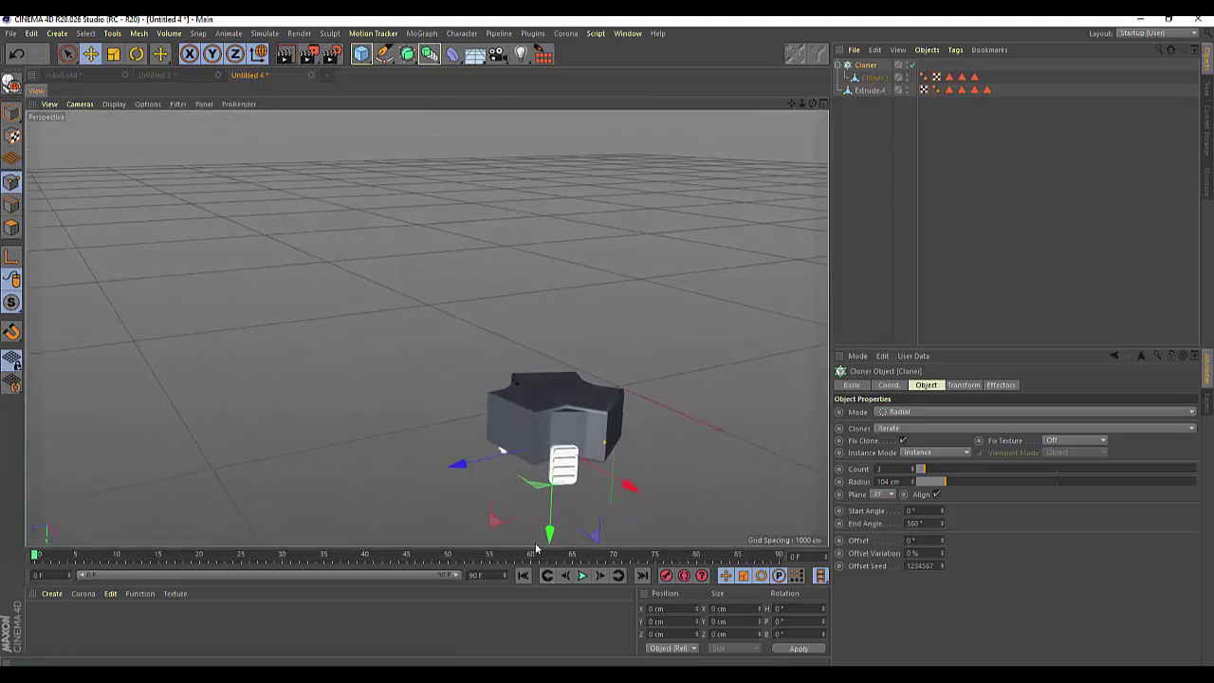
{"action": "left_click_drag", "start_coordinate": [550, 536], "coordinate": [561, 517]}
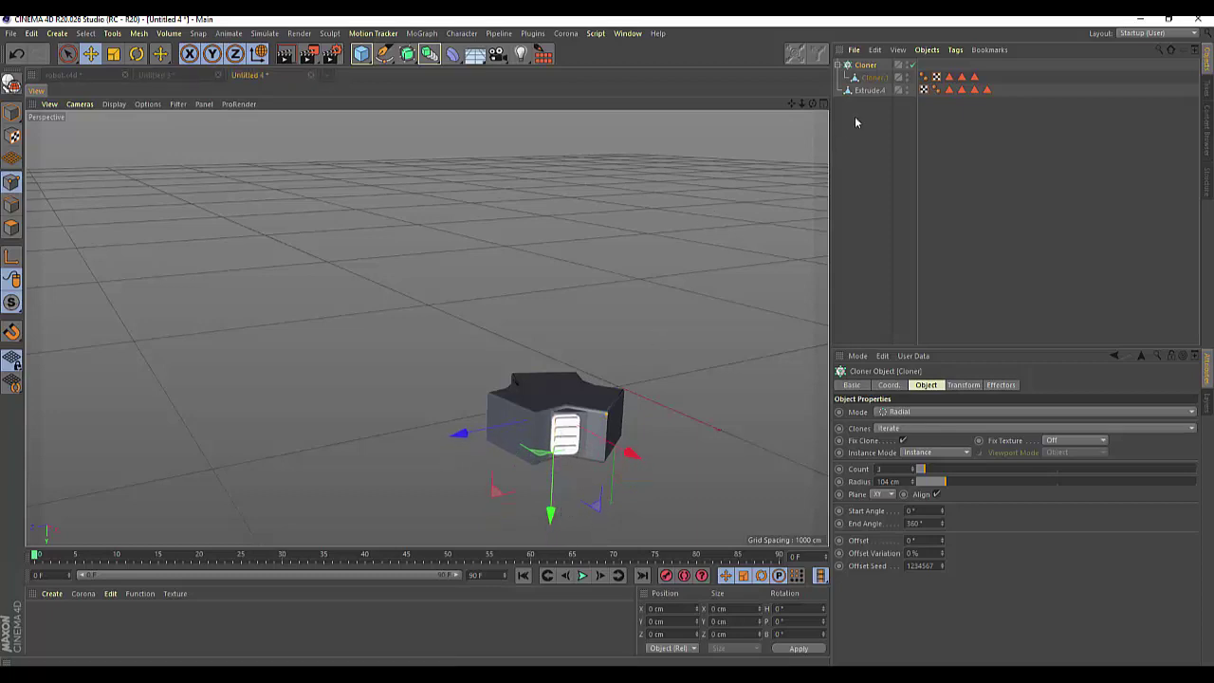
{"action": "mouse_move", "coordinate": [811, 107]}
{"action": "left_mouse_down"}
{"action": "mouse_move", "coordinate": [426, 328]}
{"action": "mouse_move", "coordinate": [859, 252]}
{"action": "left_mouse_up"}
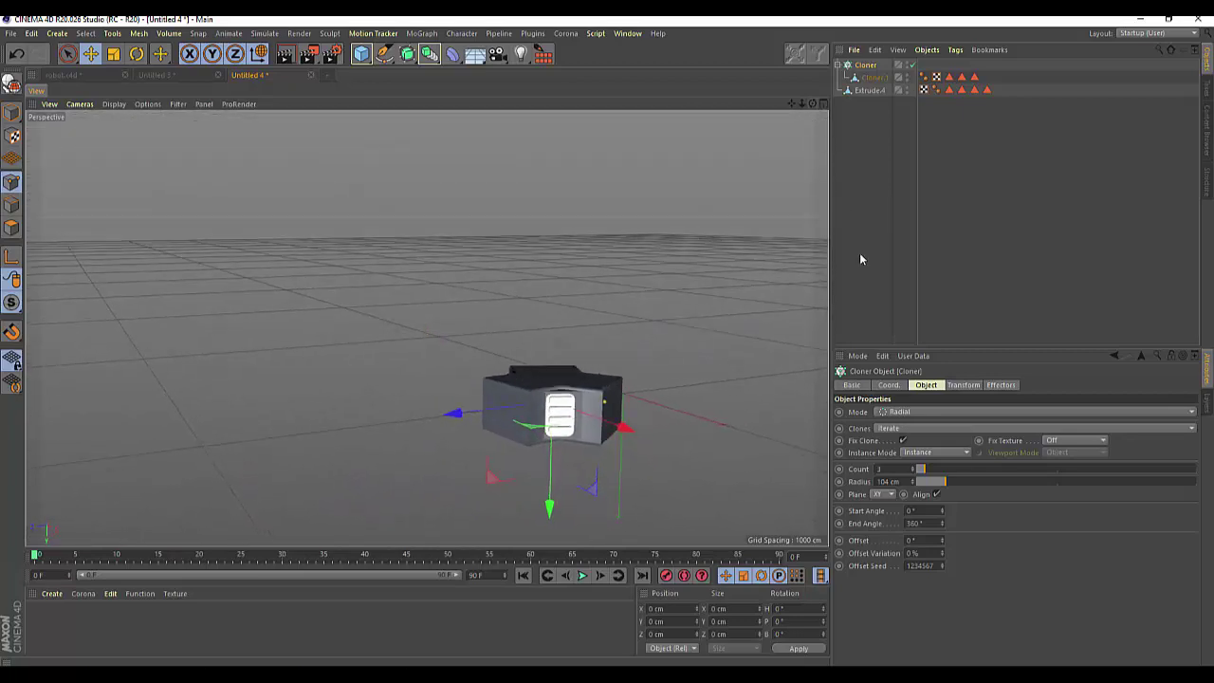
- Test a small bank tilt on the Cloner, reset it to zero, and orbit to a side view
{"action": "left_click", "coordinate": [136, 57]}
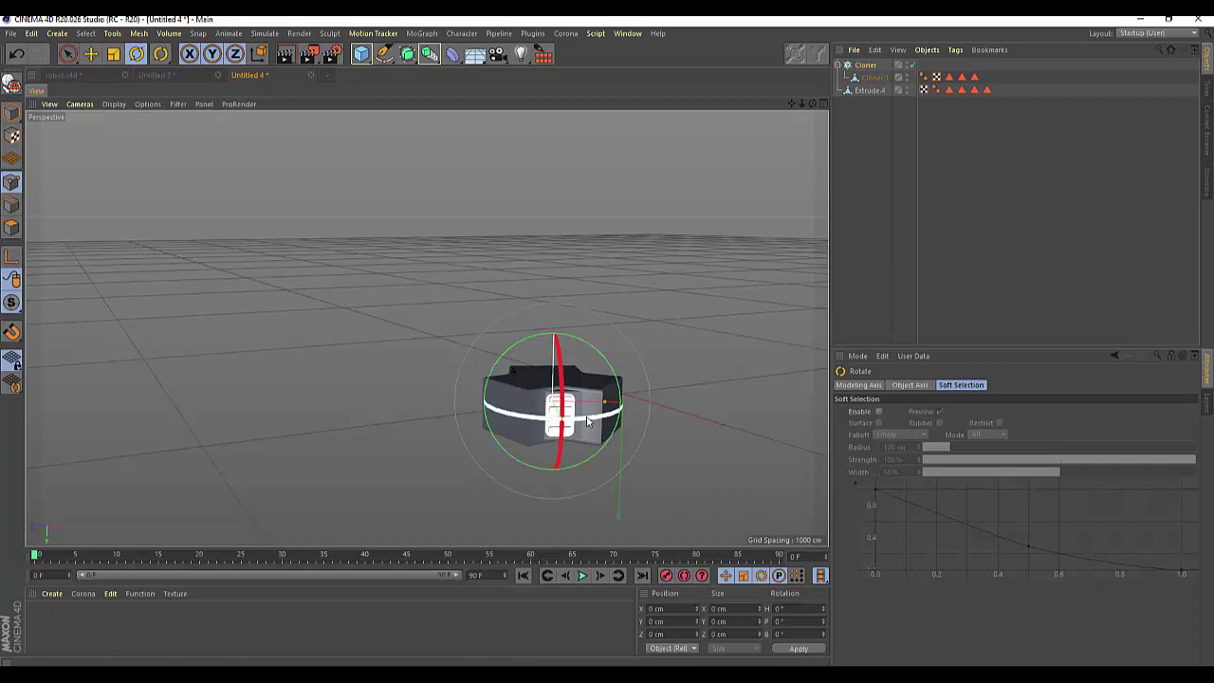
{"action": "left_click_drag", "start_coordinate": [587, 421], "coordinate": [586, 421]}
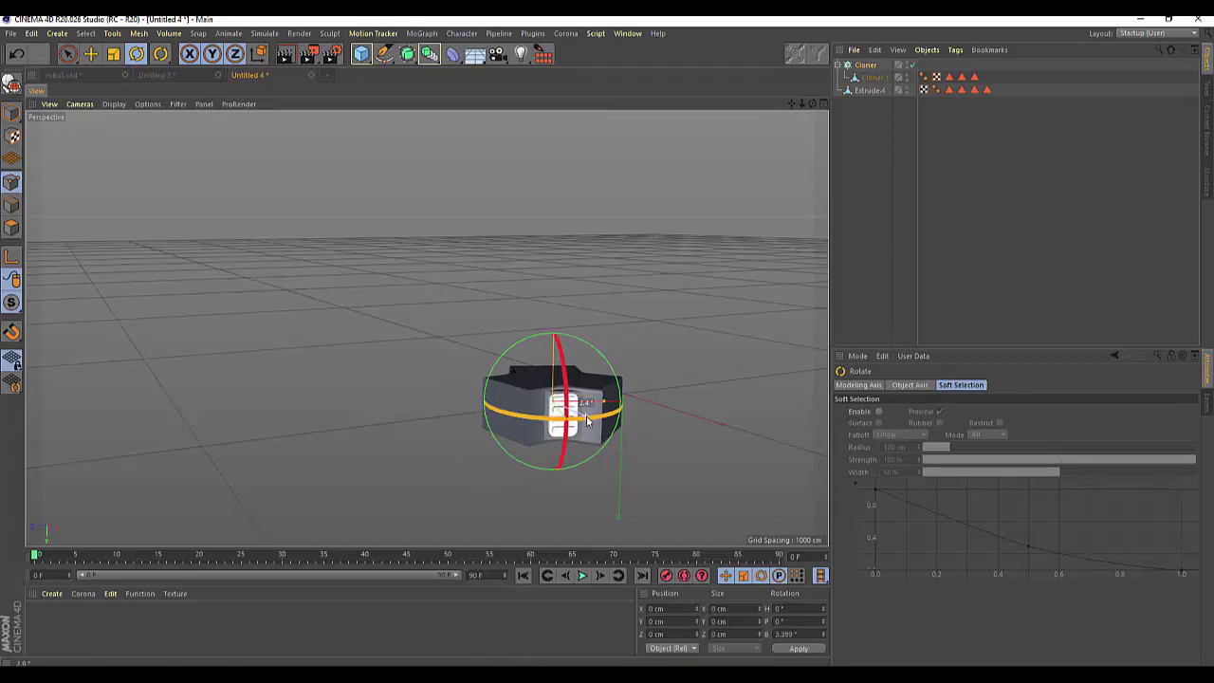
{"action": "left_click_drag", "start_coordinate": [587, 421], "coordinate": [586, 421]}
{"action": "left_click_drag", "start_coordinate": [812, 103], "coordinate": [853, 124]}
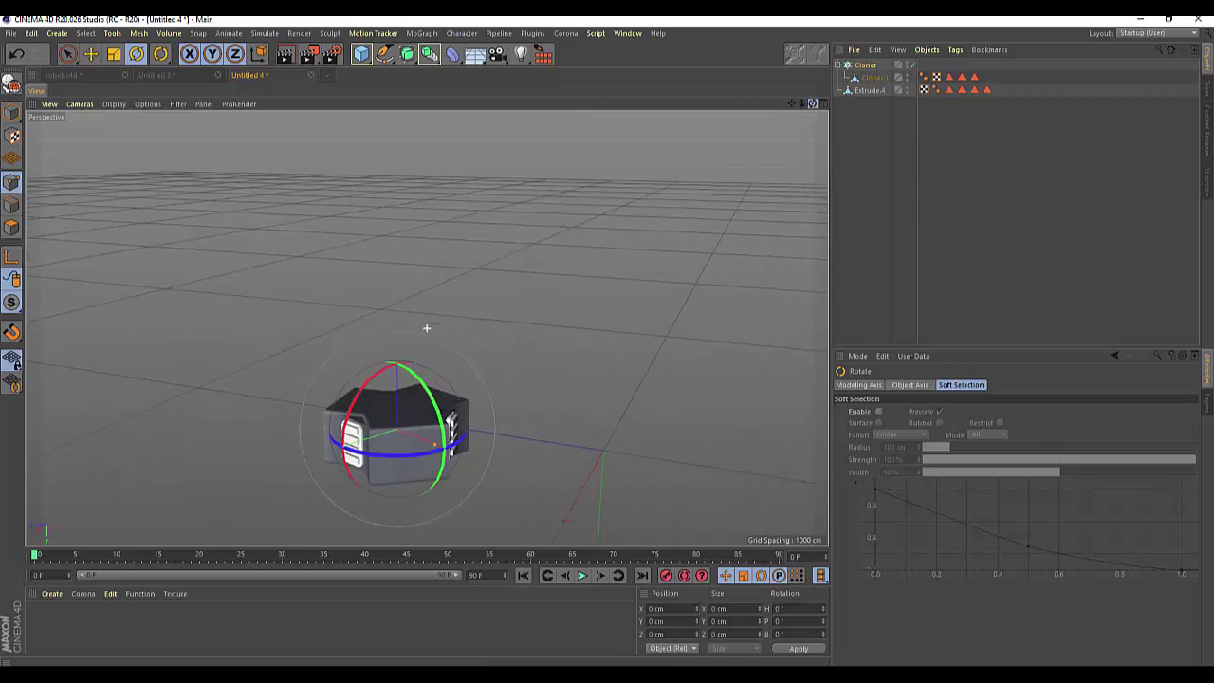
{"action": "left_click_drag", "start_coordinate": [427, 327], "coordinate": [427, 327]}
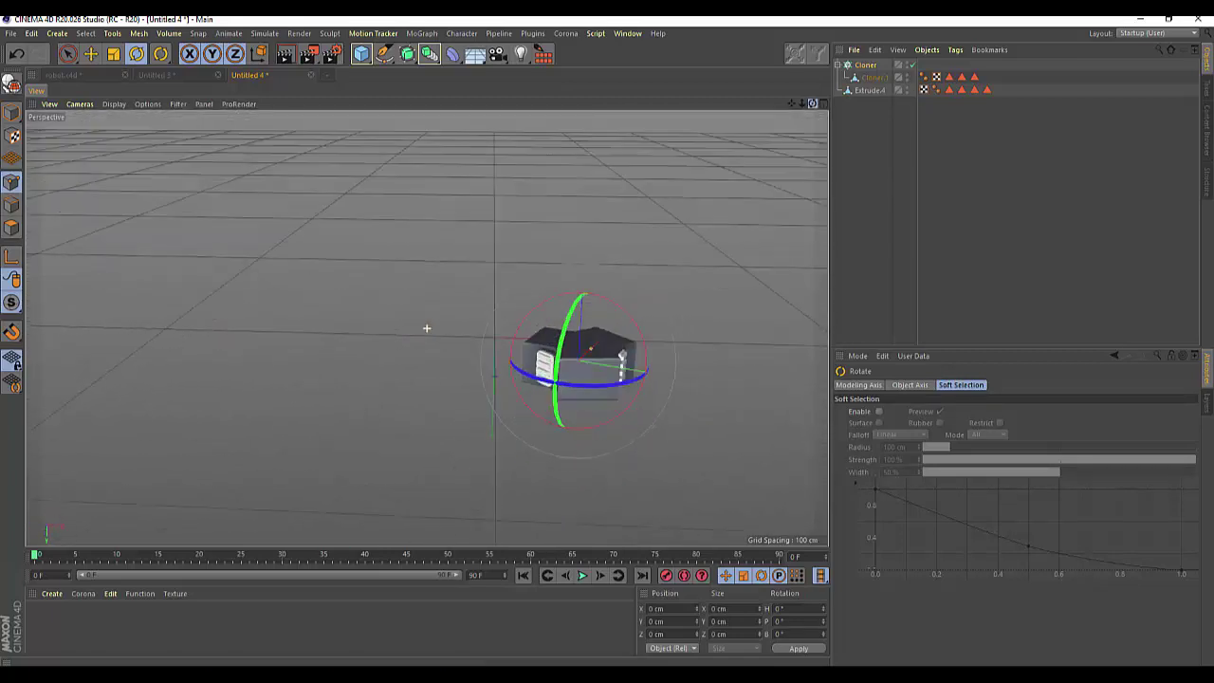